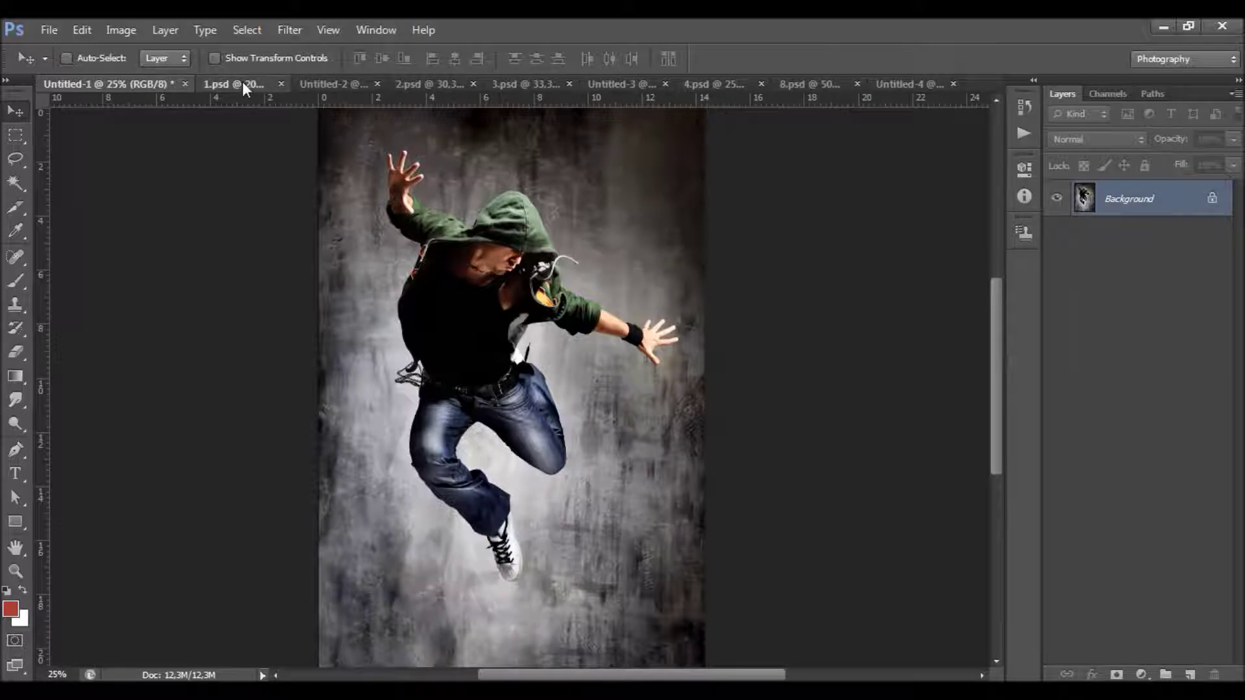
# - Review the fire-effect dancer in 1.psd, the original lion photo, and the orange and green lion versions
pyautogui.press('z')
pyautogui.click(563, 293)
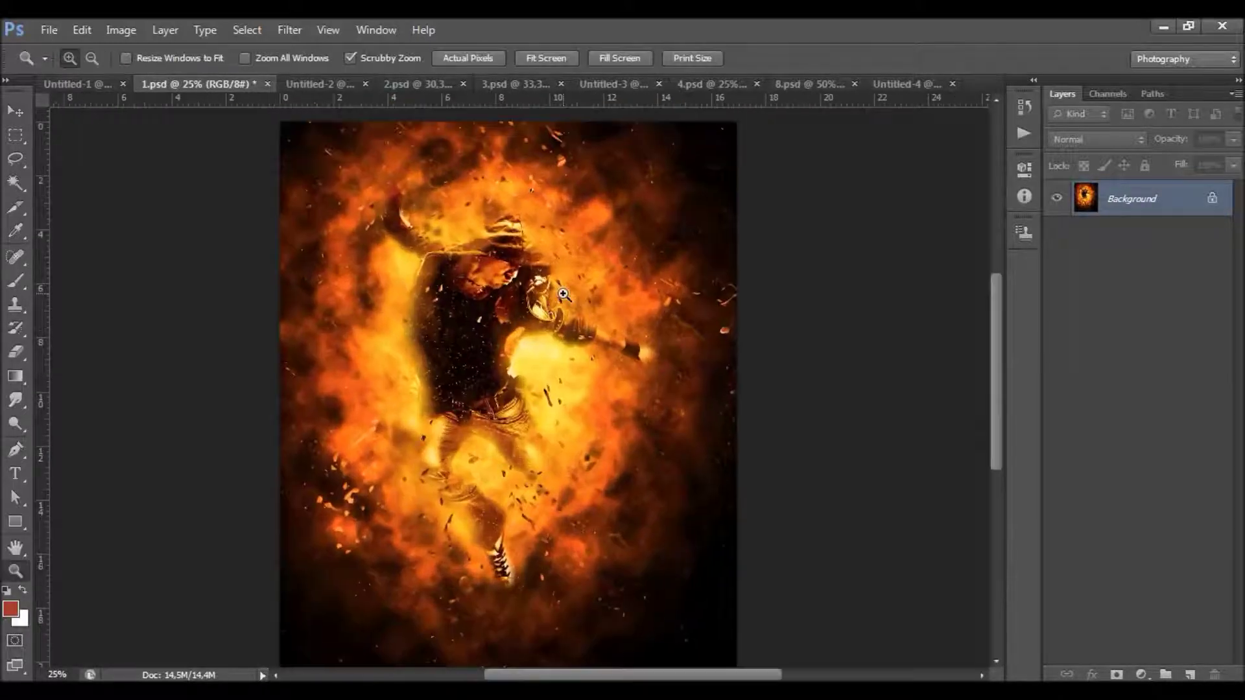
pyautogui.scroll(-1, 563, 294)
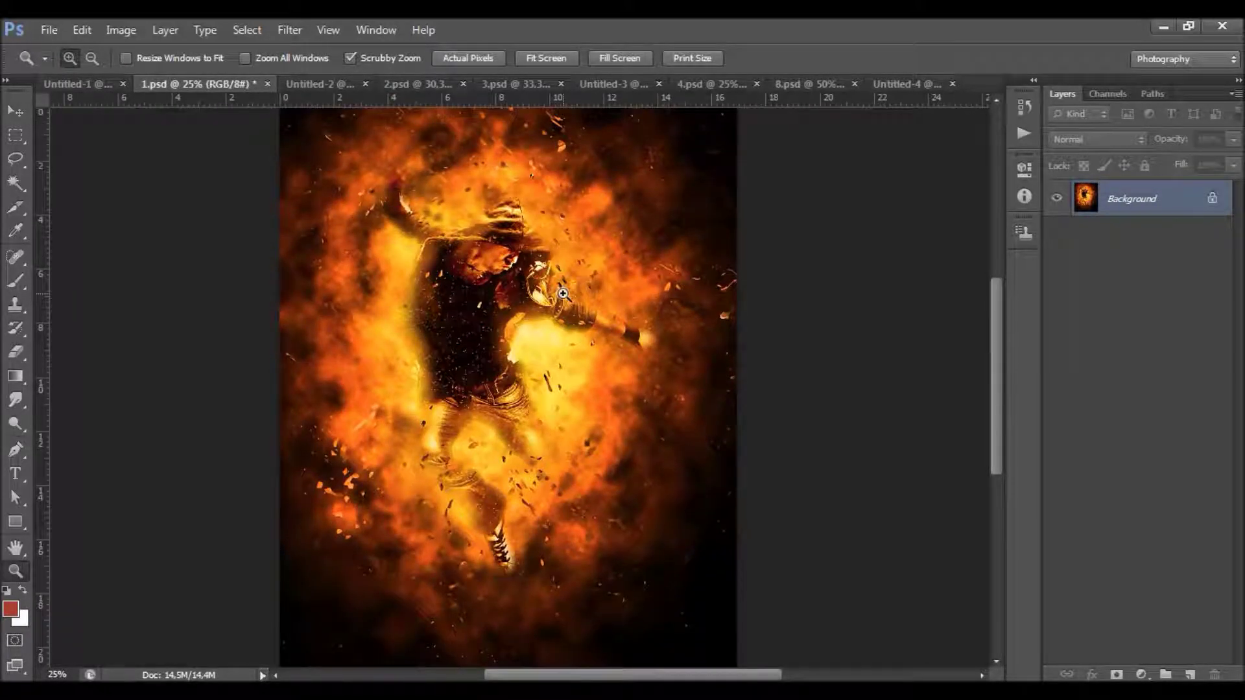
pyautogui.press('v')
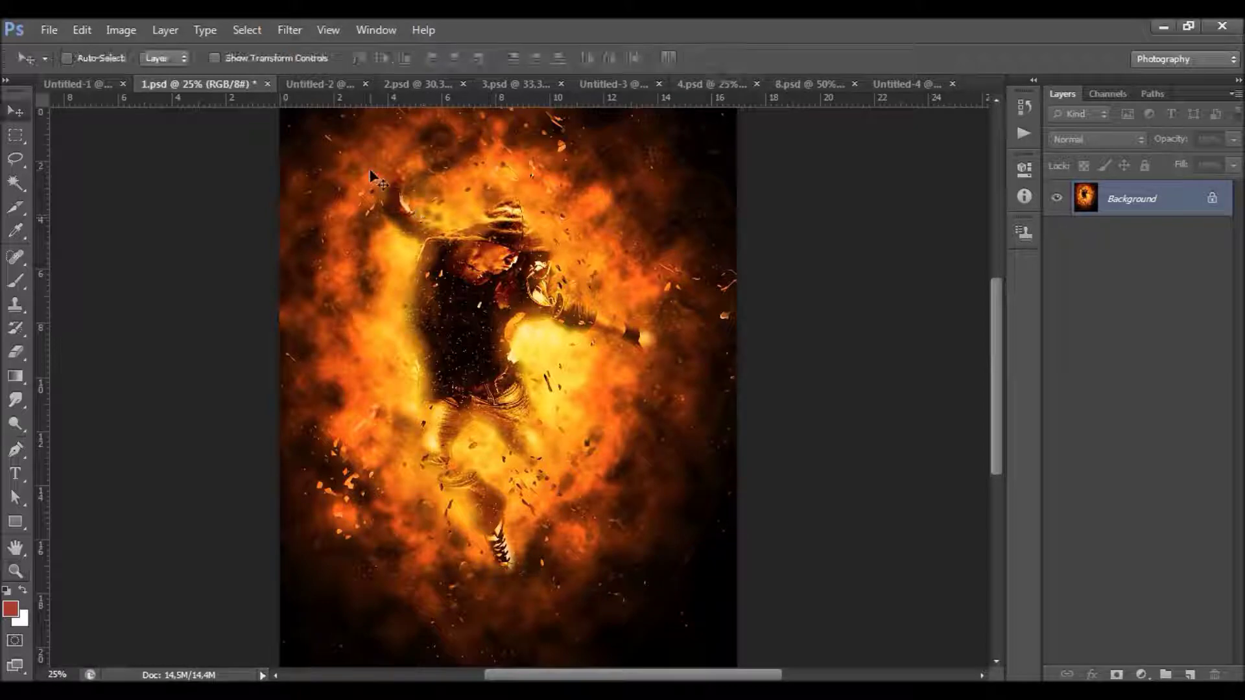
pyautogui.click(322, 86)
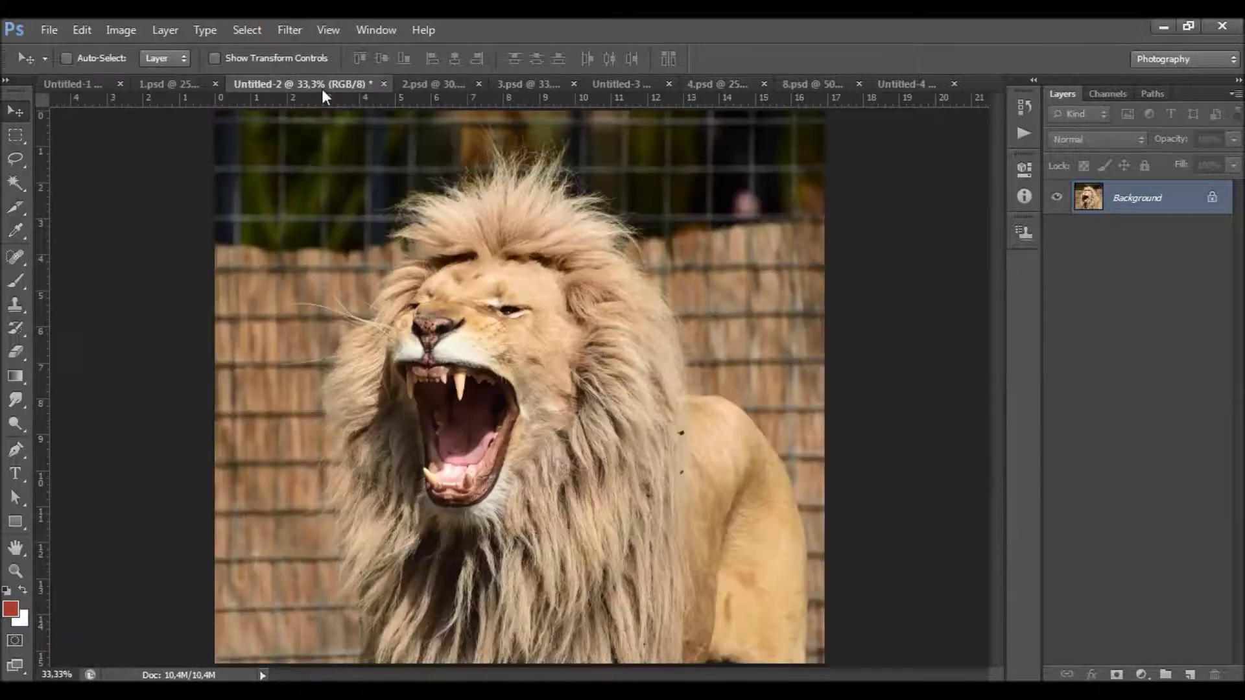
pyautogui.click(425, 85)
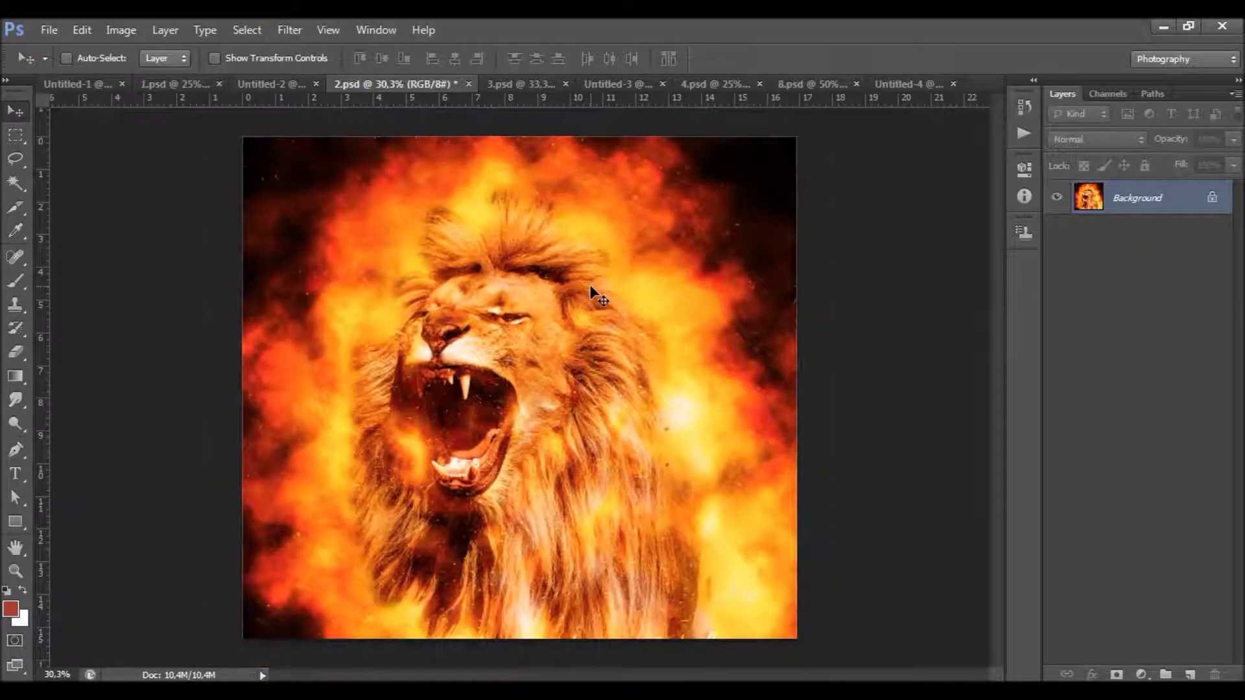
pyautogui.click(508, 87)
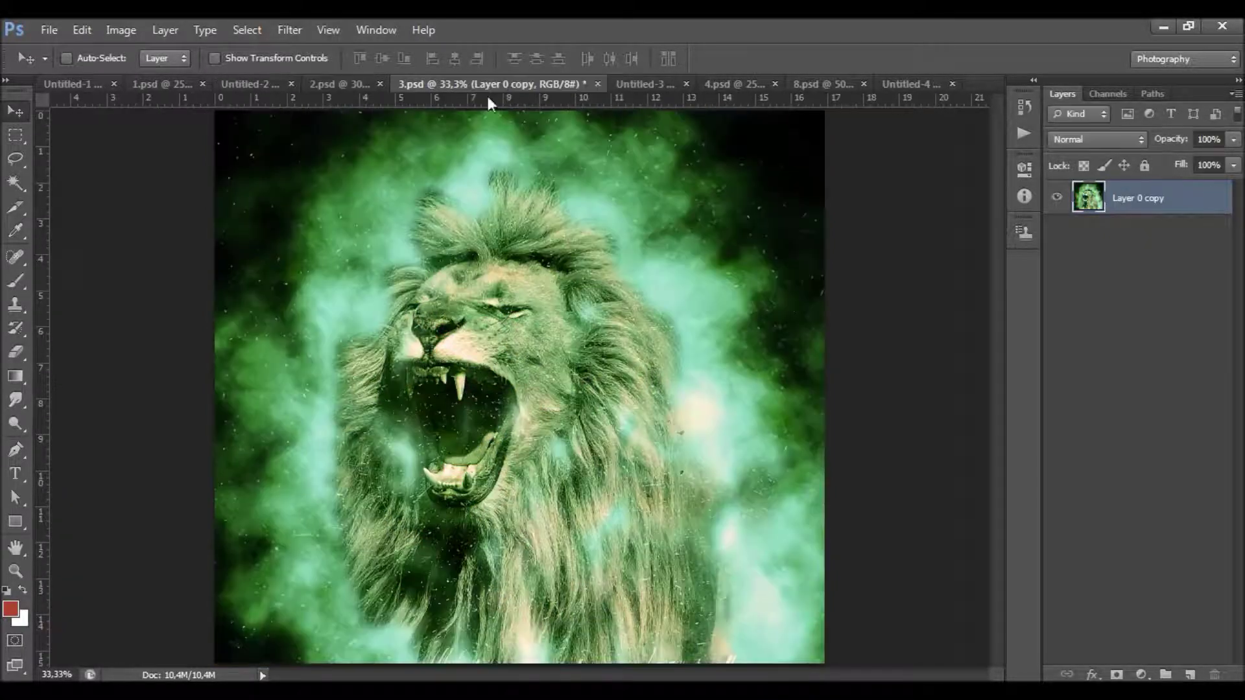
pyautogui.press('z')
pyautogui.keyDown('alt'); pyautogui.click(545, 290); pyautogui.keyUp('alt')
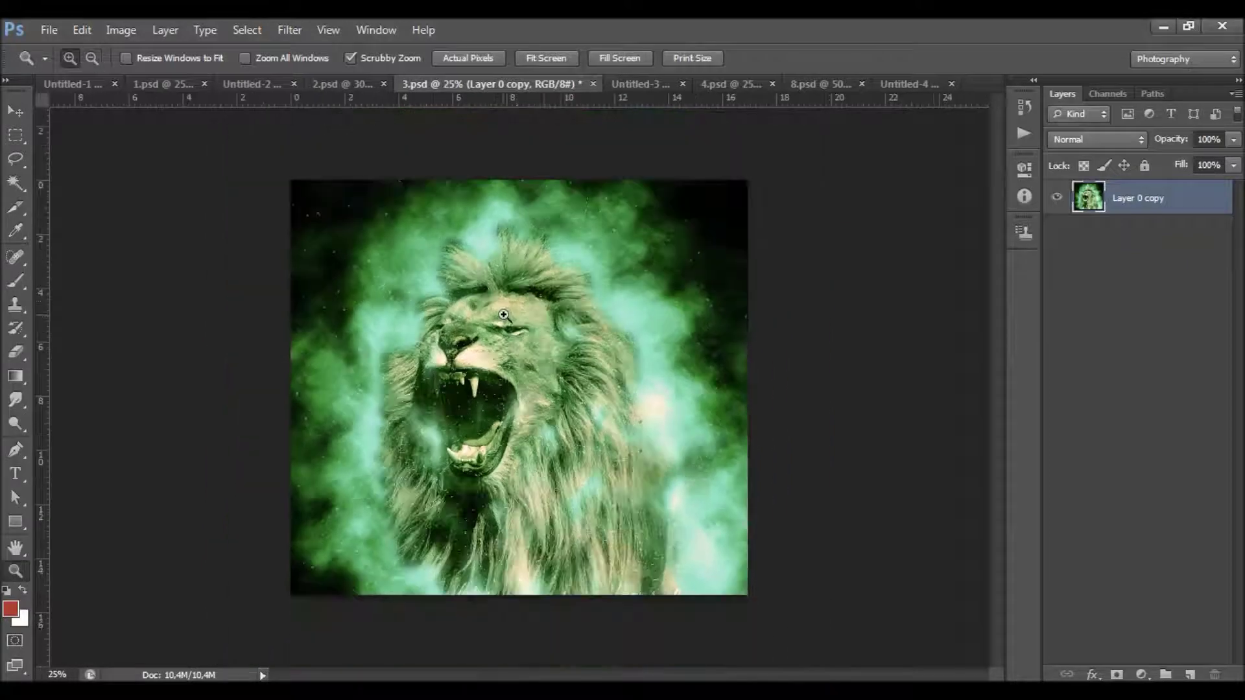
pyautogui.click(527, 318)
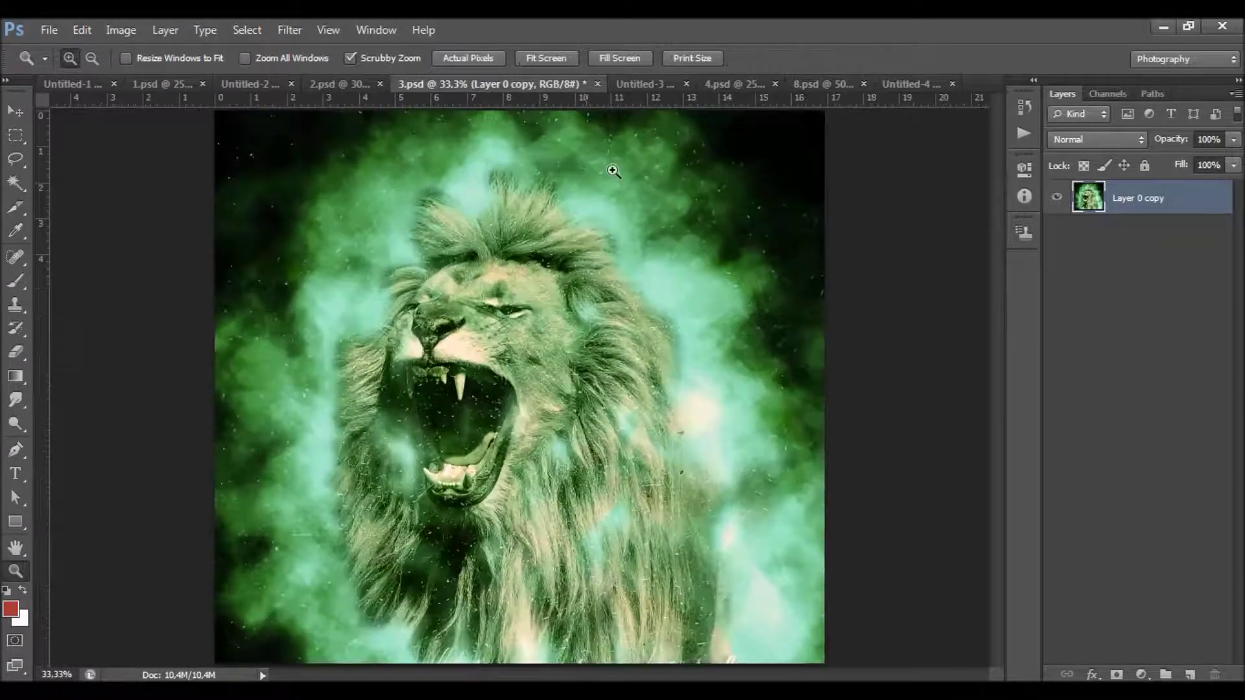
# - Compare the original red-hooded jumper and weightlifter photos with their fire-effect versions in 4.psd and 8.psd
pyautogui.click(650, 84)
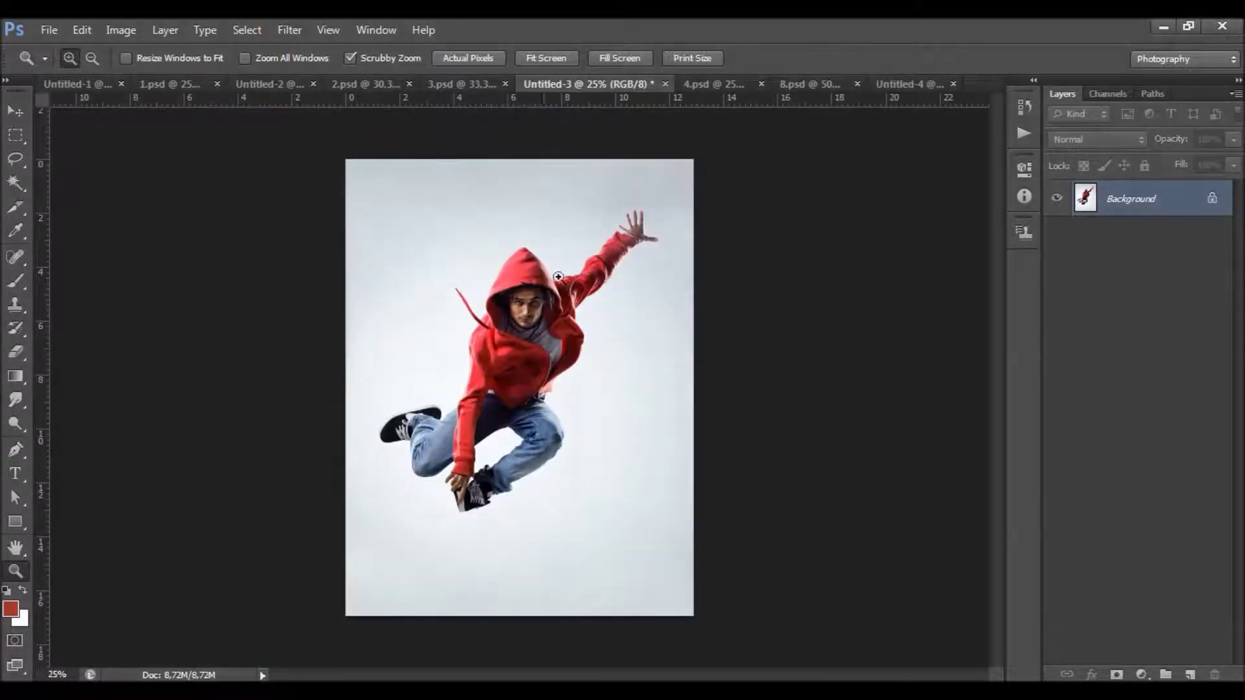
pyautogui.click(702, 86)
pyautogui.click(522, 359)
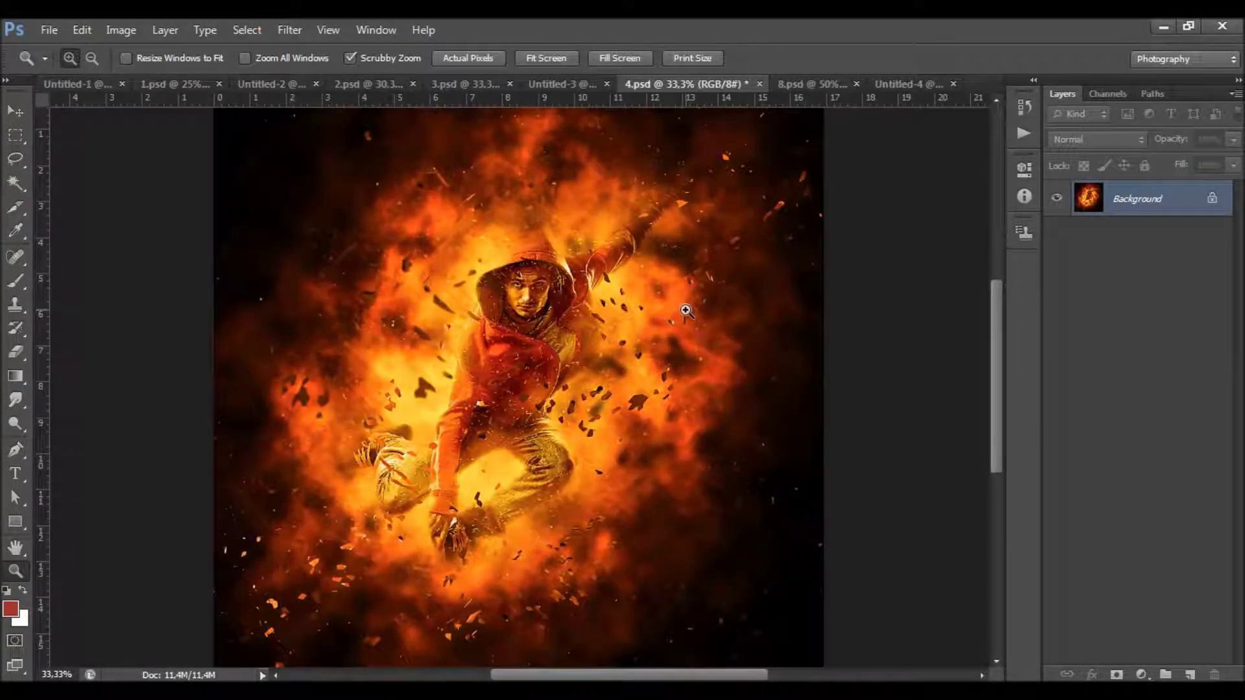
pyautogui.click(823, 84)
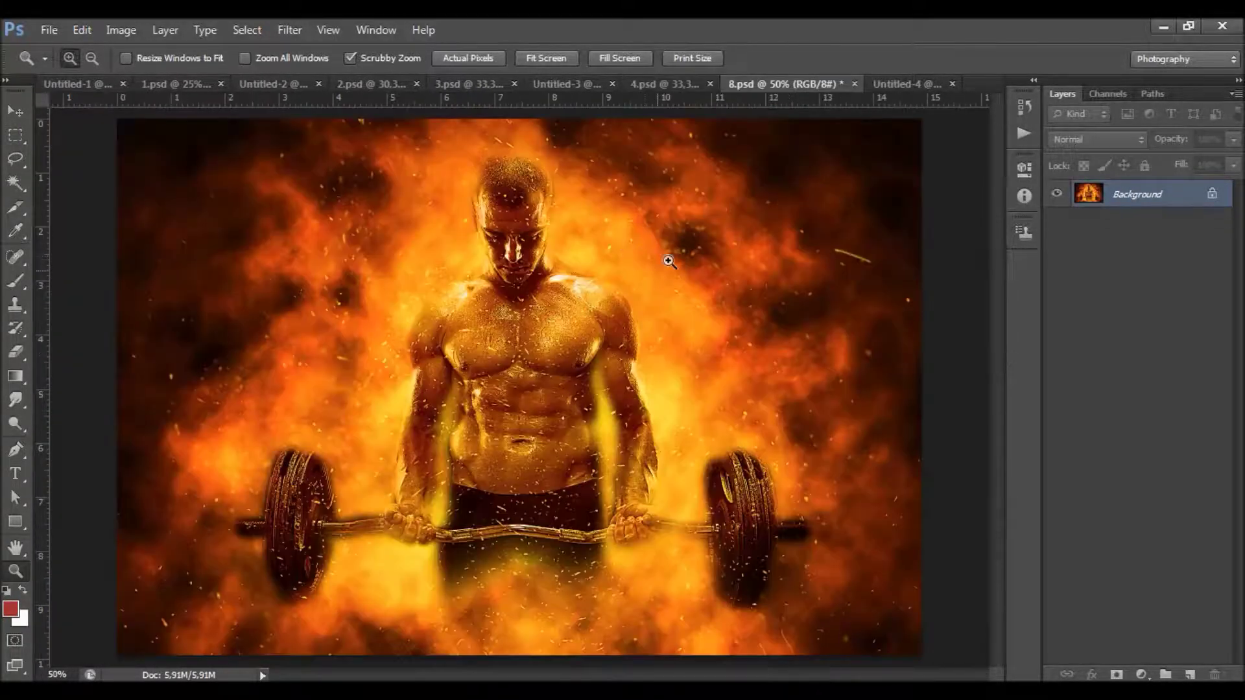
pyautogui.moveTo(886, 84); pyautogui.dragTo(801, 84)
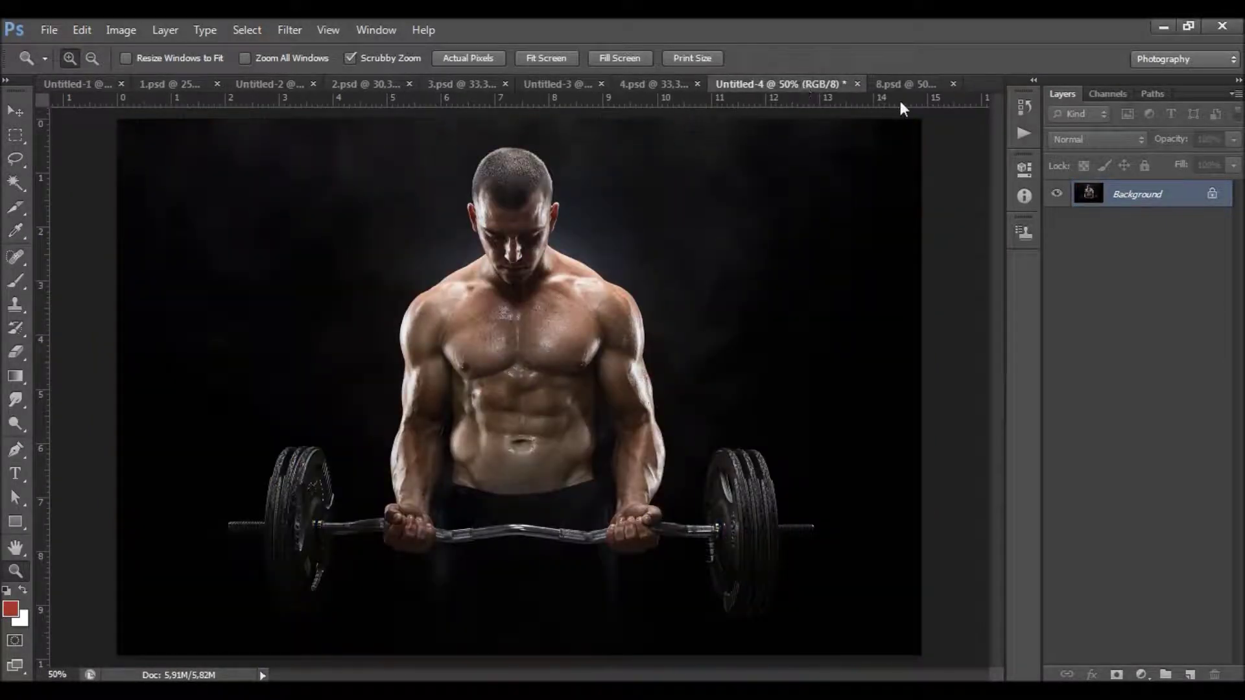
pyautogui.click(909, 85)
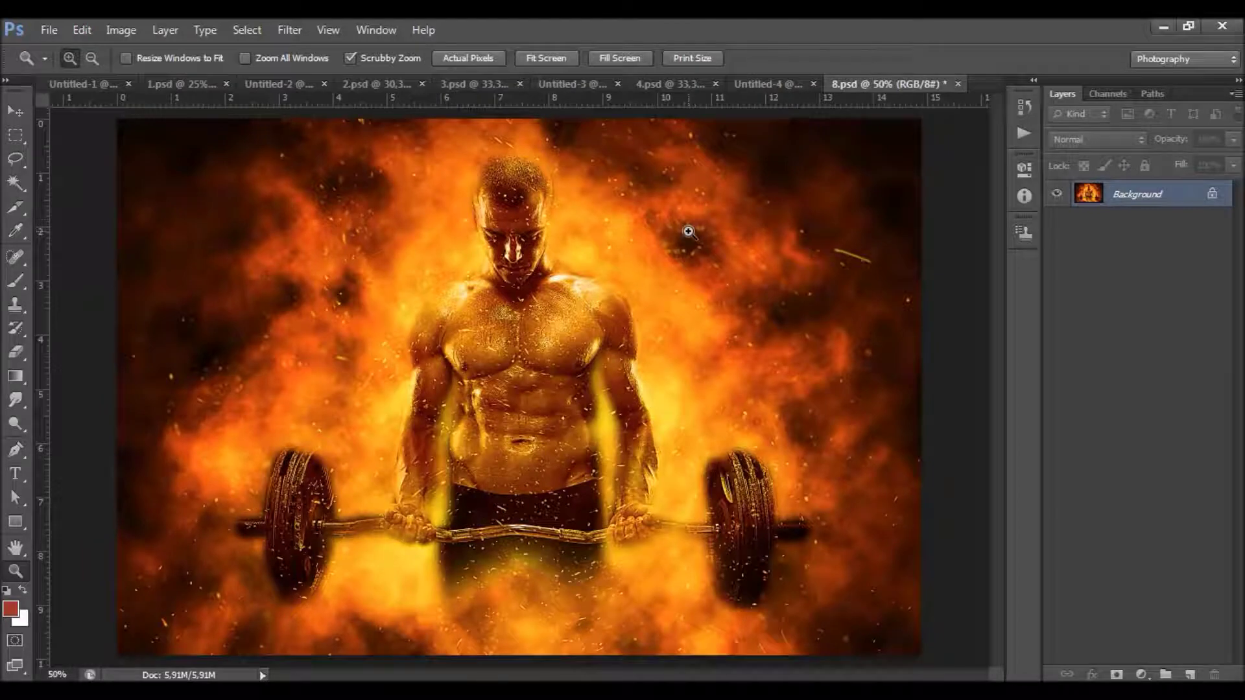
# - Close all the example documents, leaving only Untitled-1 with the green-hooded dancer open
pyautogui.click(818, 85)
pyautogui.click(853, 81)
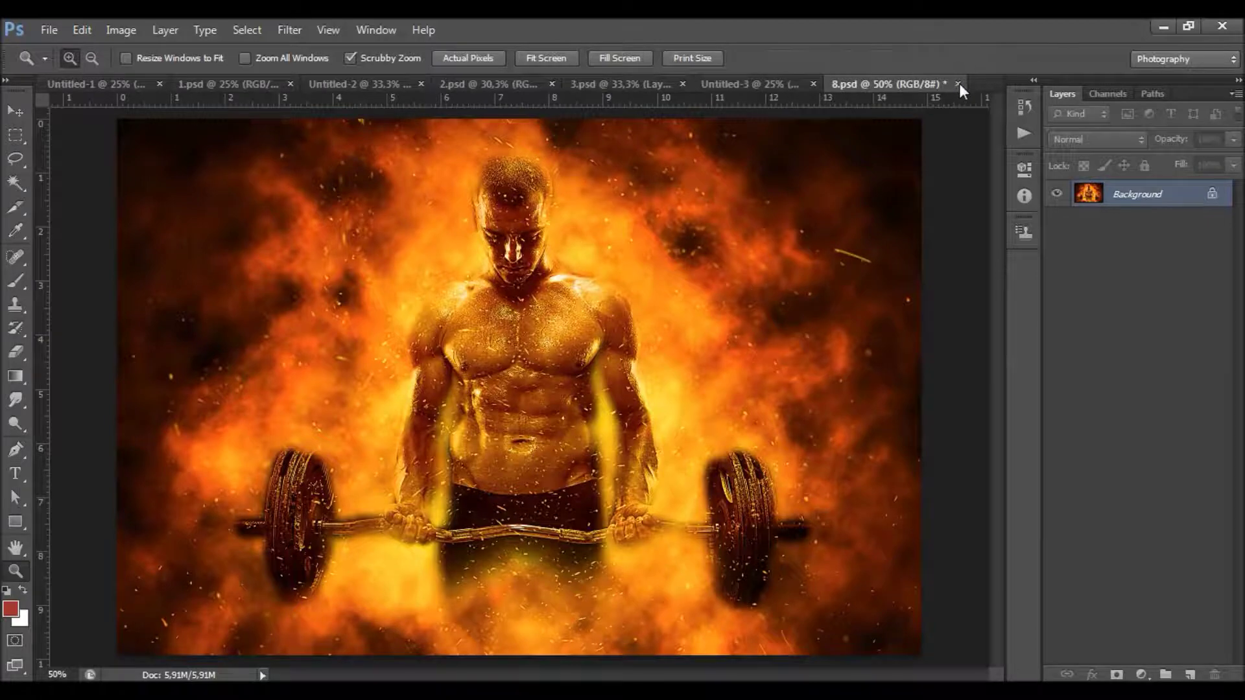
pyautogui.click(958, 83)
pyautogui.click(959, 83)
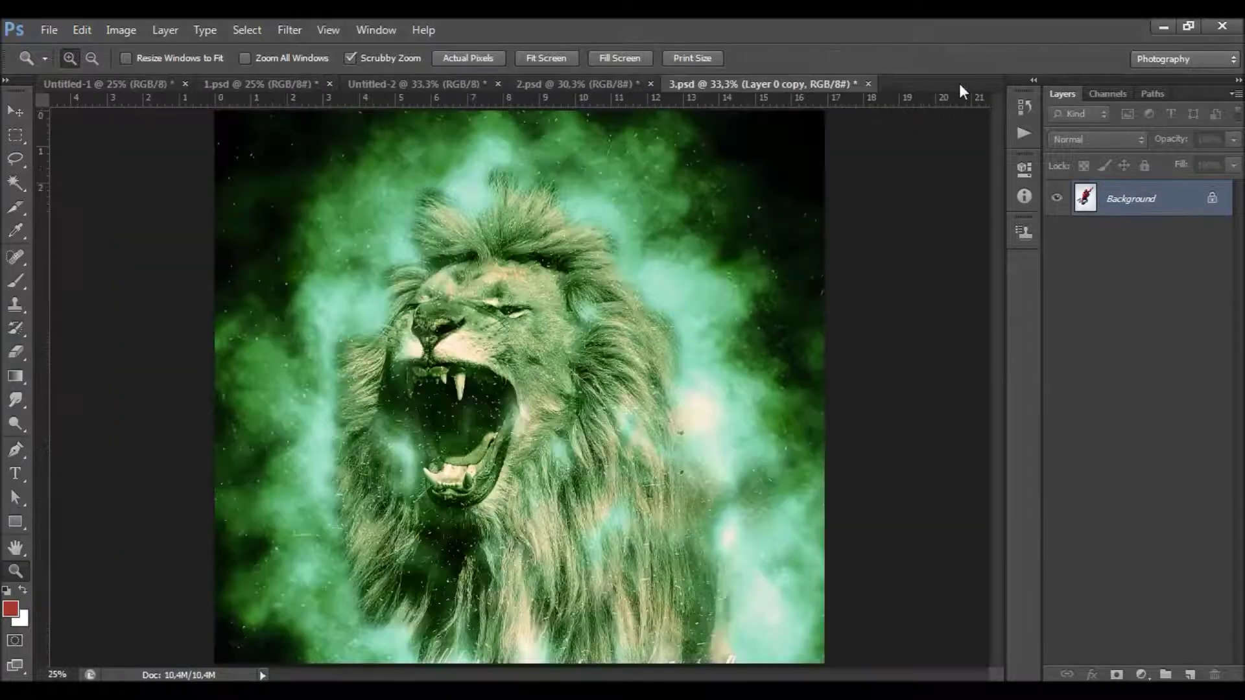
pyautogui.click(867, 83)
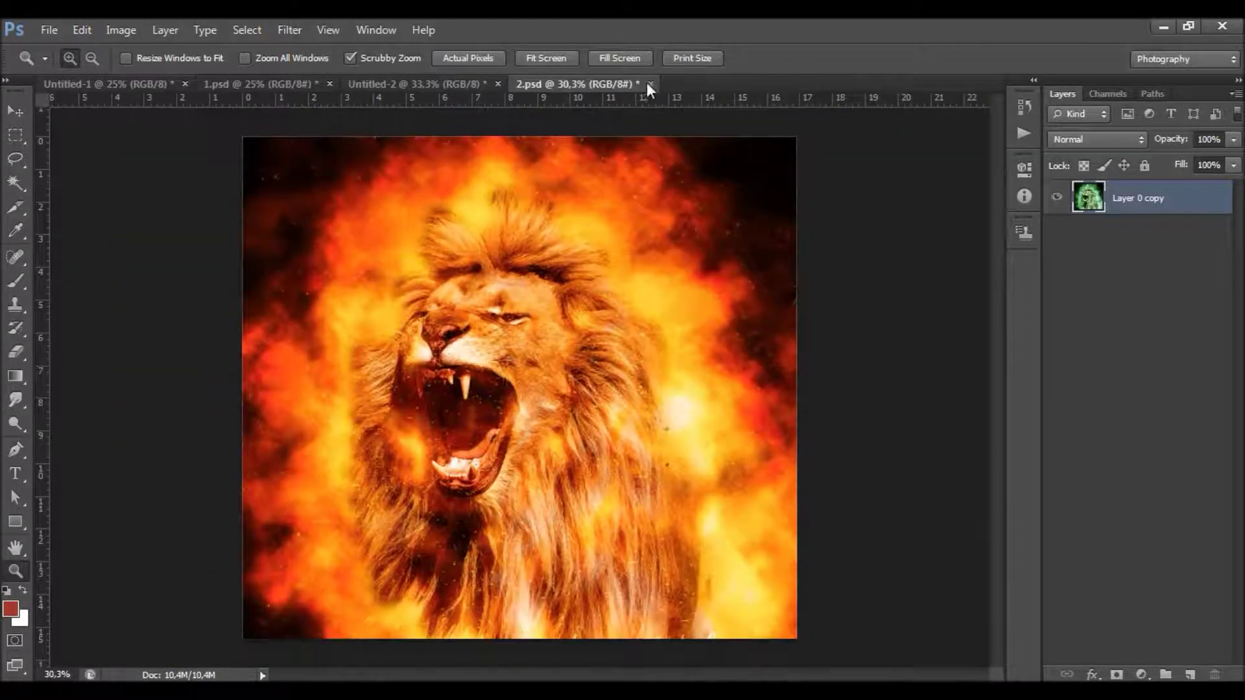
pyautogui.click(649, 84)
pyautogui.click(497, 84)
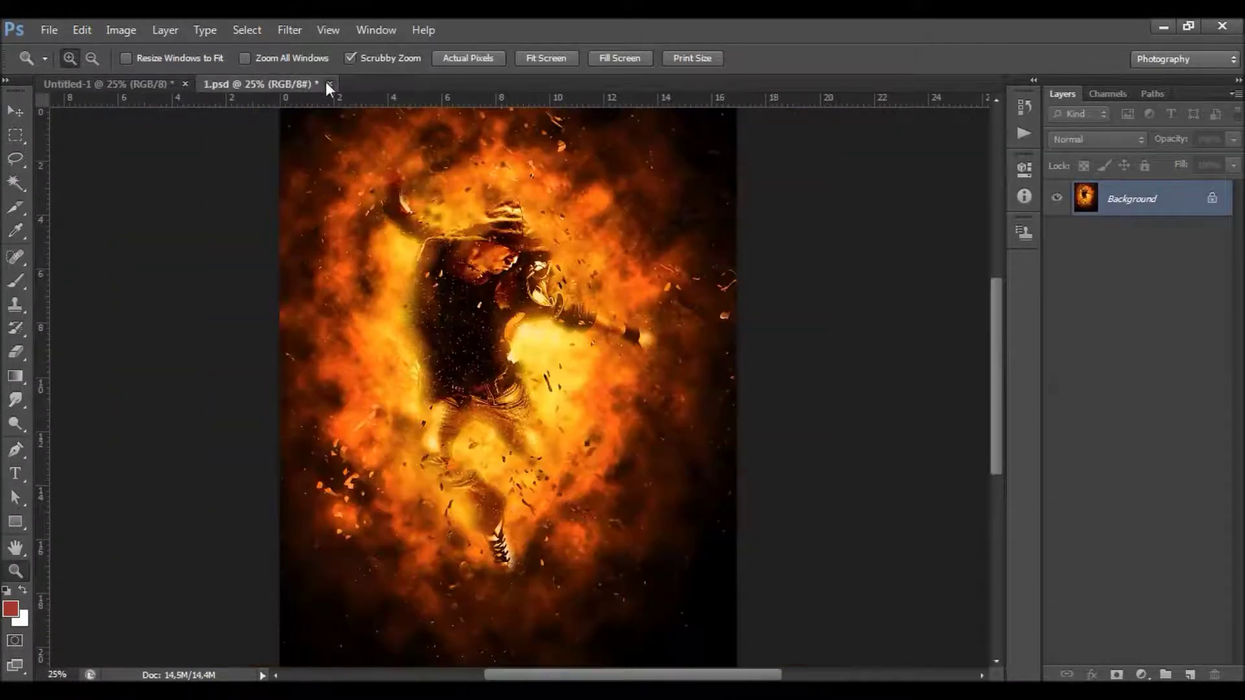
pyautogui.click(328, 84)
pyautogui.press('v')
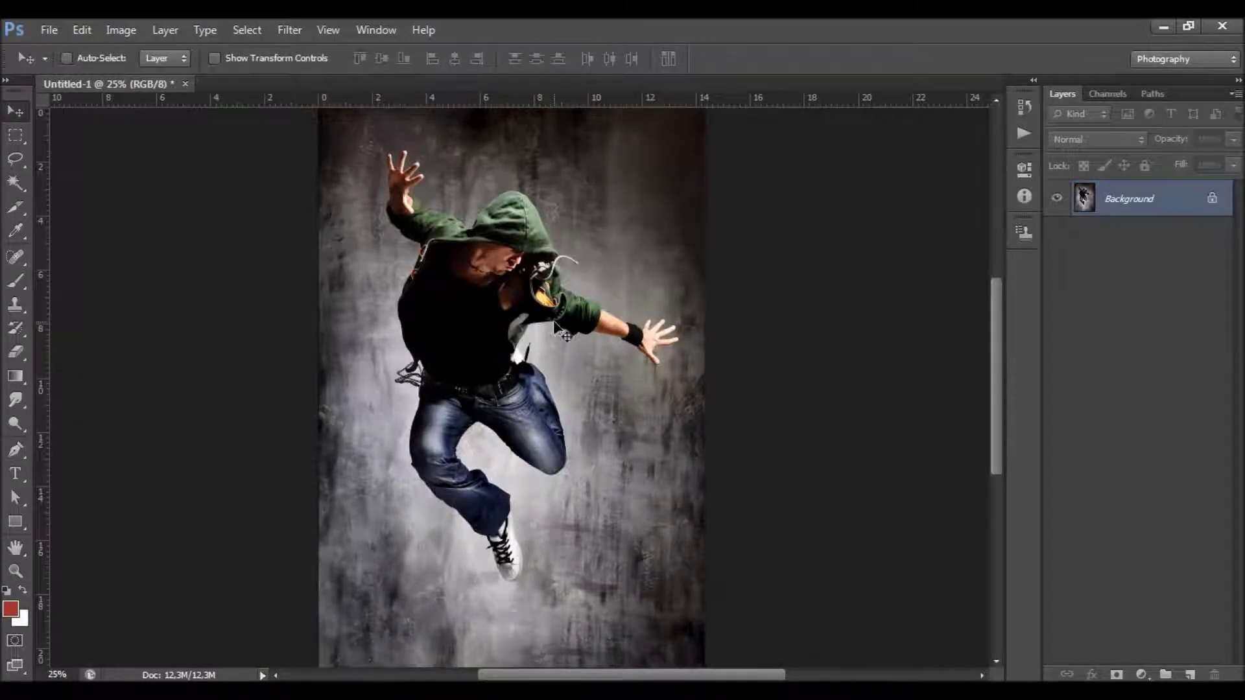
pyautogui.press('z')
pyautogui.keyDown('alt'); pyautogui.click(523, 297); pyautogui.keyUp('alt')
pyautogui.click(524, 298)
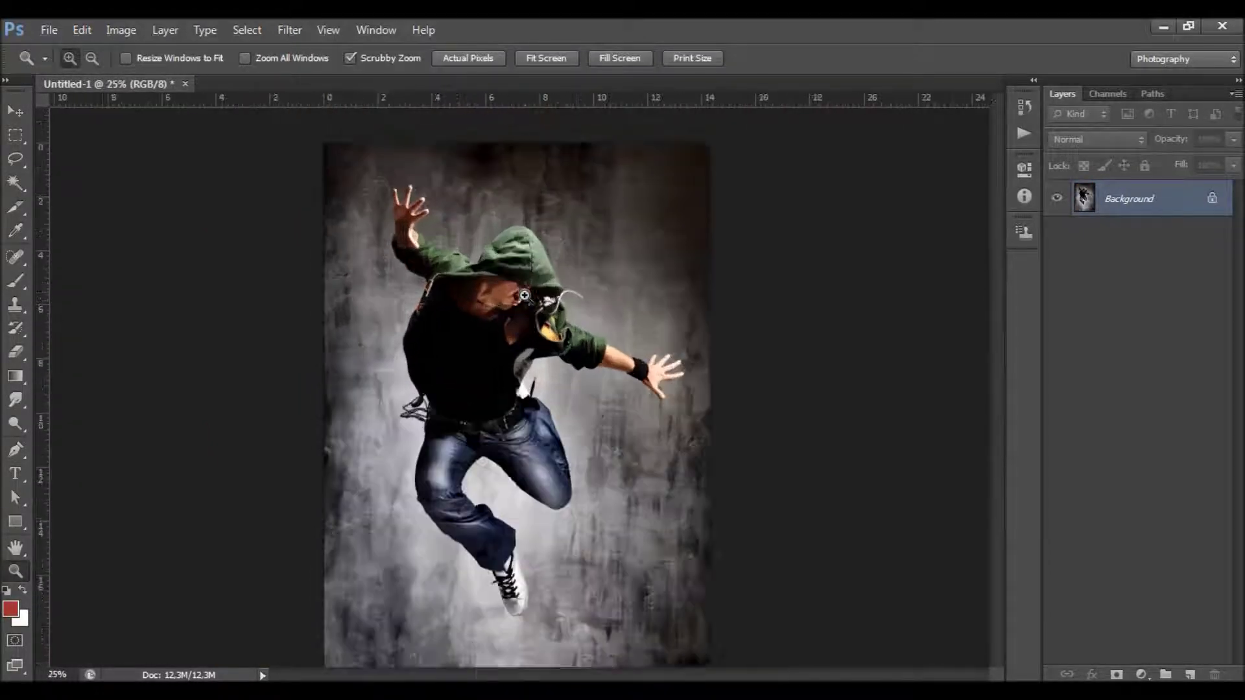
pyautogui.scroll(-1, 524, 292)
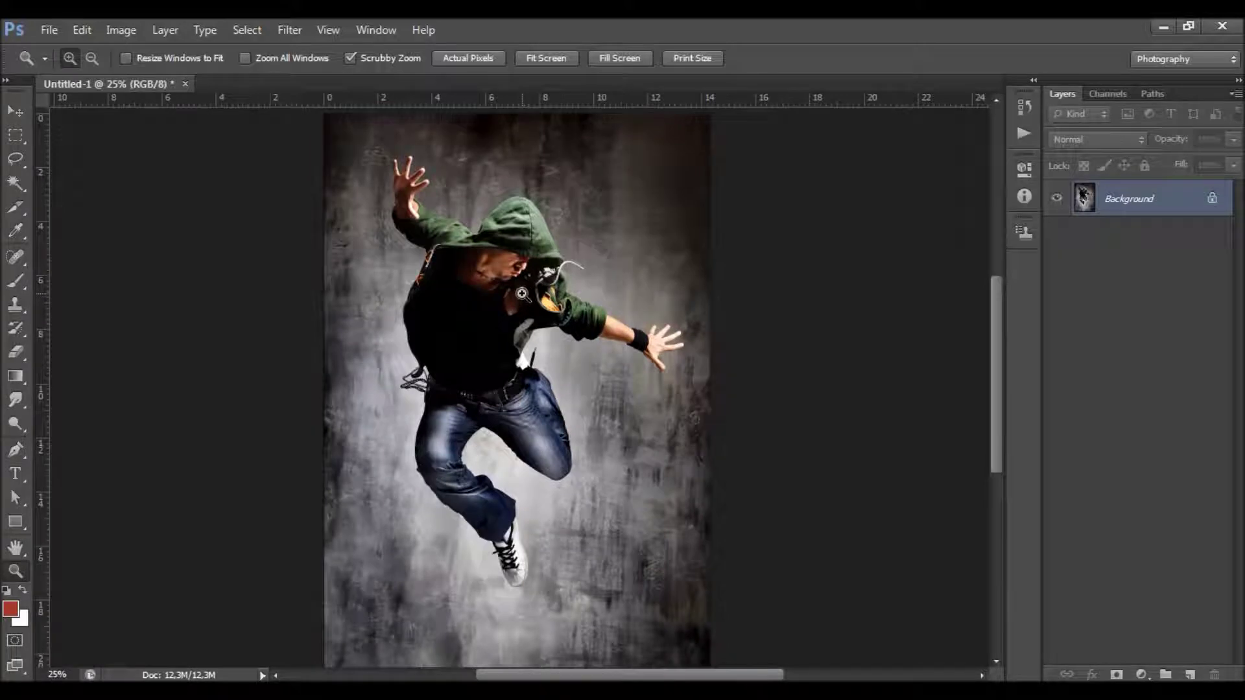
pyautogui.click(50, 30)
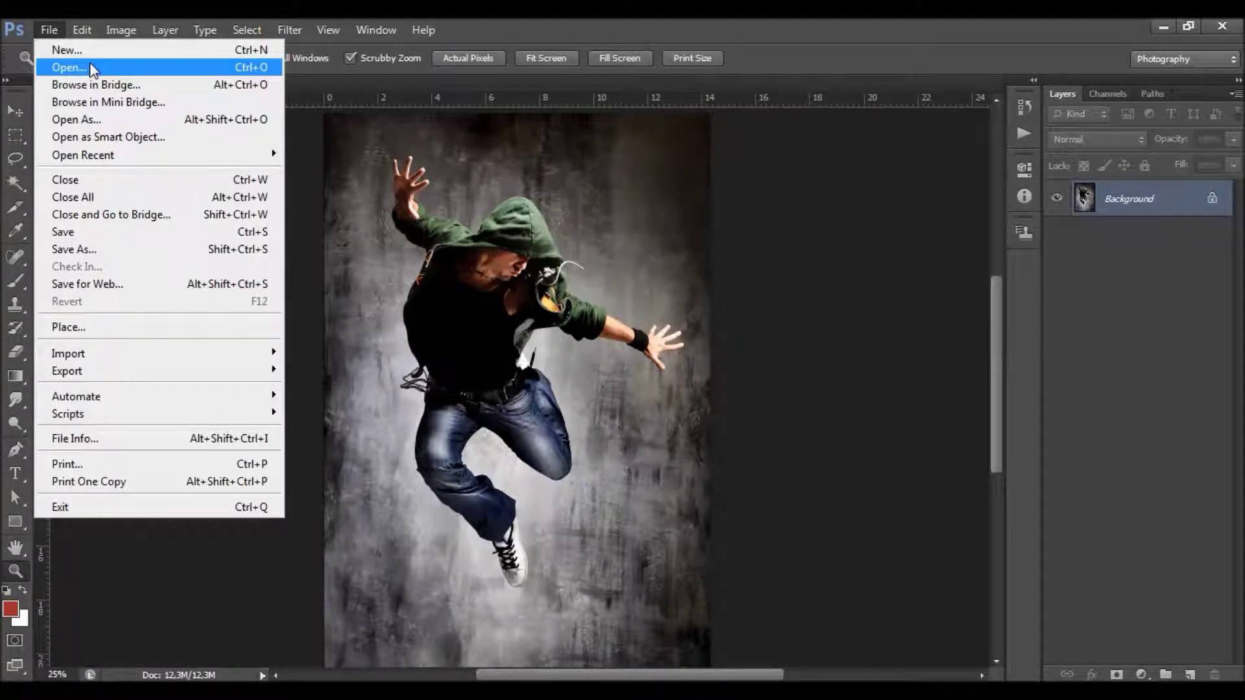
pyautogui.click(788, 73)
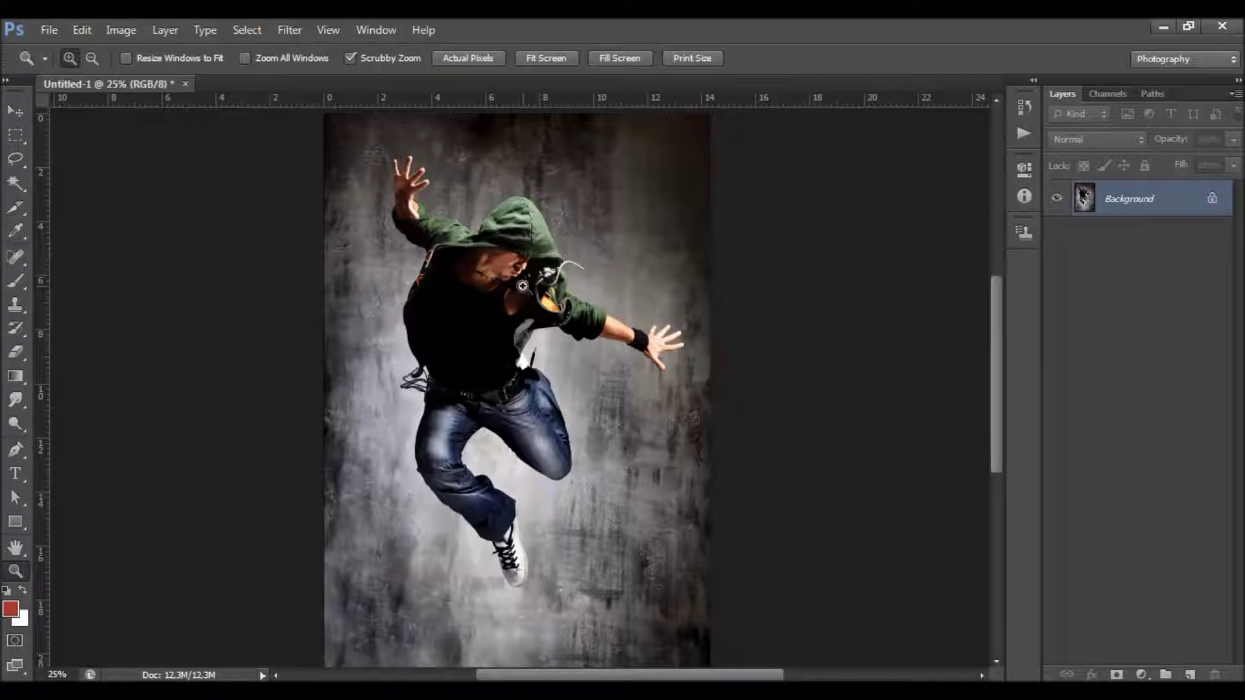
# - Unlock the Background as a regular layer and convert it back into the Background layer
pyautogui.press('v')
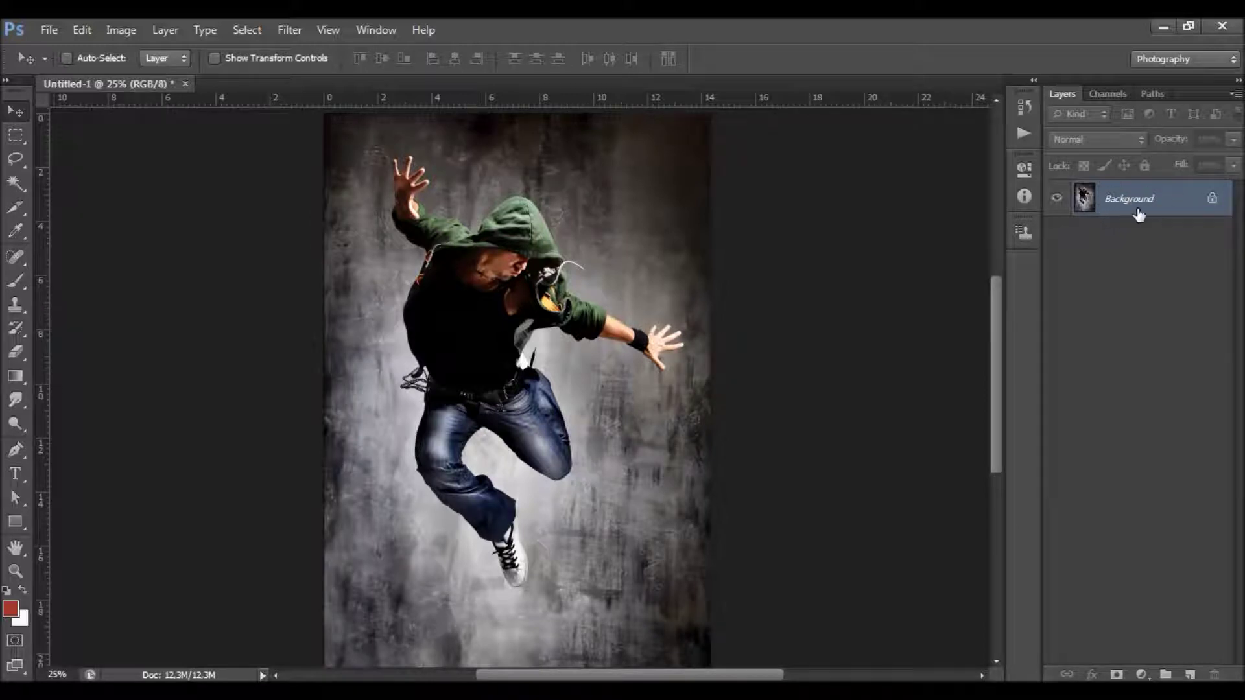
pyautogui.doubleClick(1189, 214)
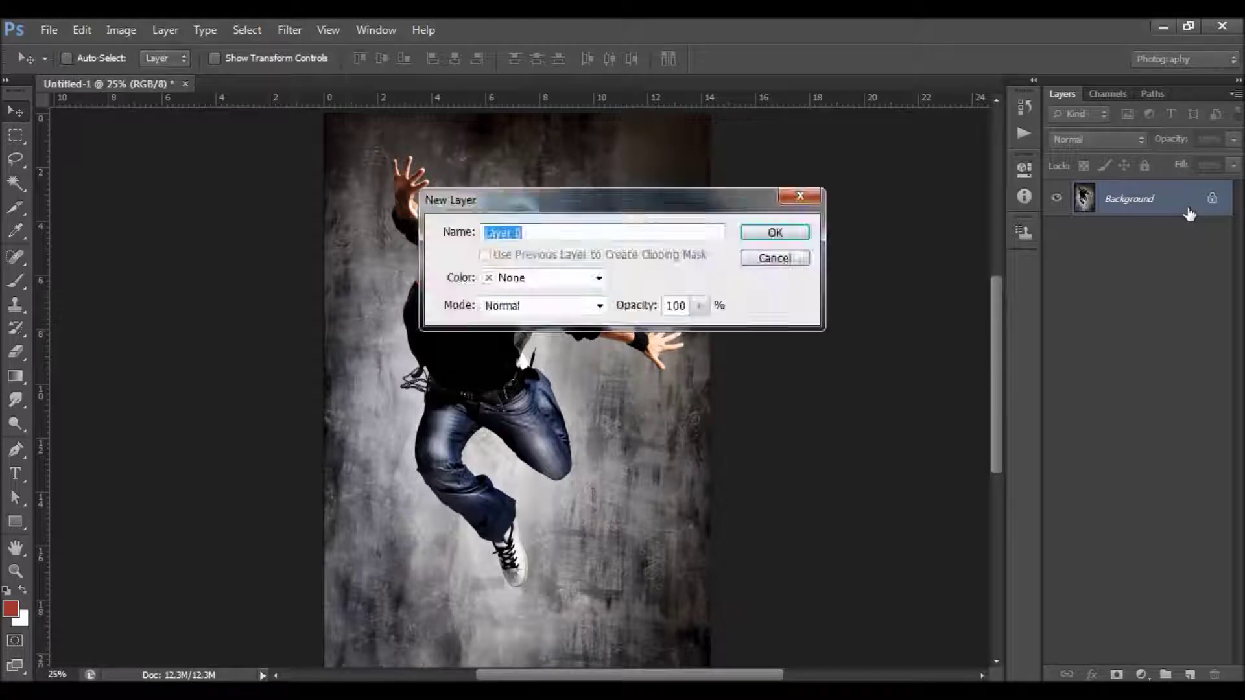
pyautogui.press('Return')
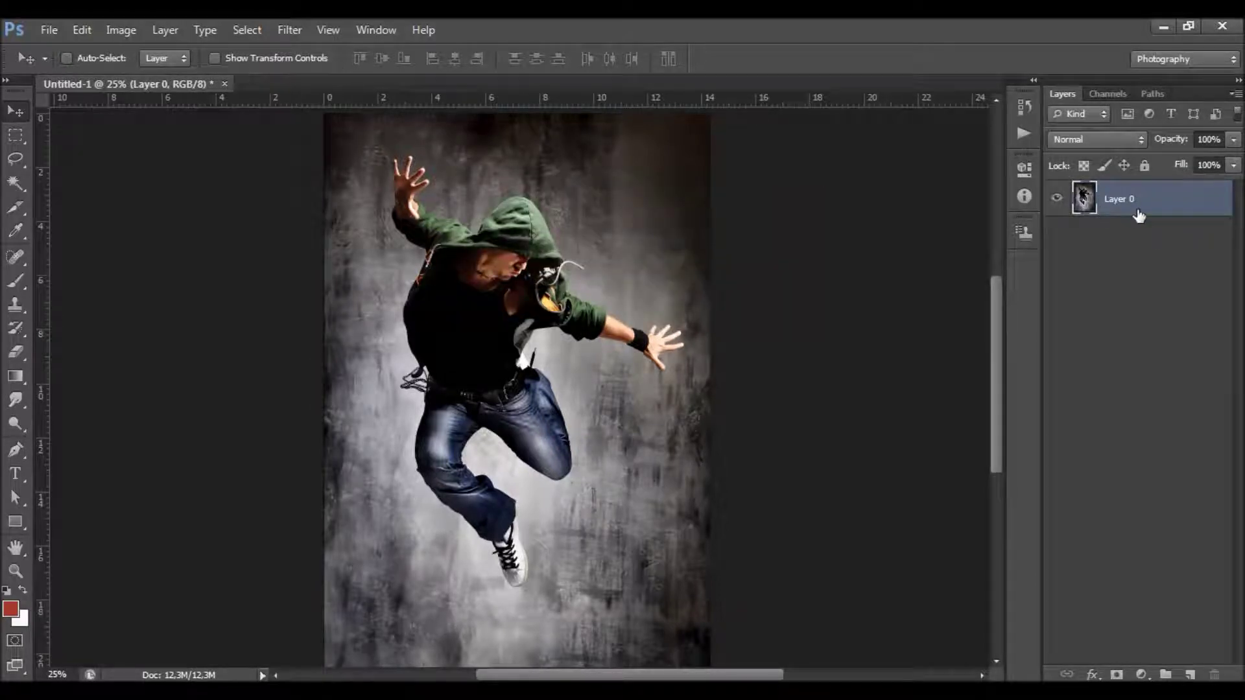
pyautogui.click(164, 30)
pyautogui.moveTo(311, 51)
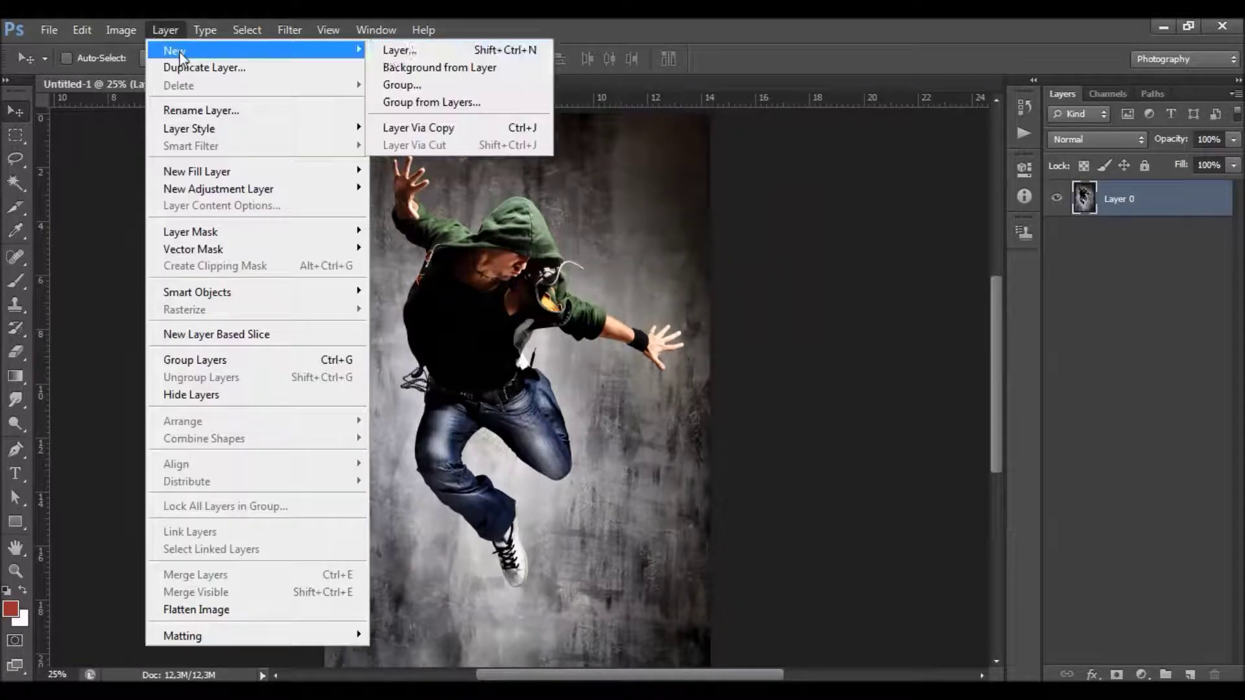
pyautogui.click(495, 68)
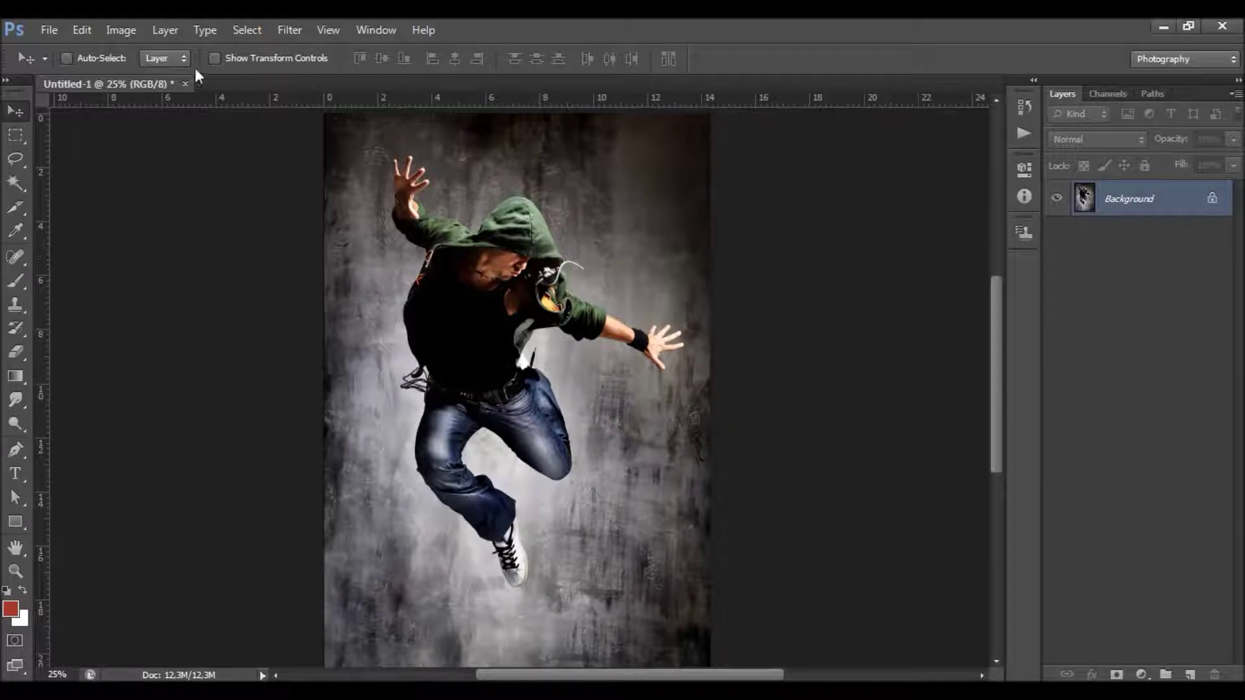
# - Check the dancer photo's colour mode and bit depth, plus its resolution and pixel dimensions in Image Size
pyautogui.click(120, 30)
pyautogui.moveTo(149, 50)
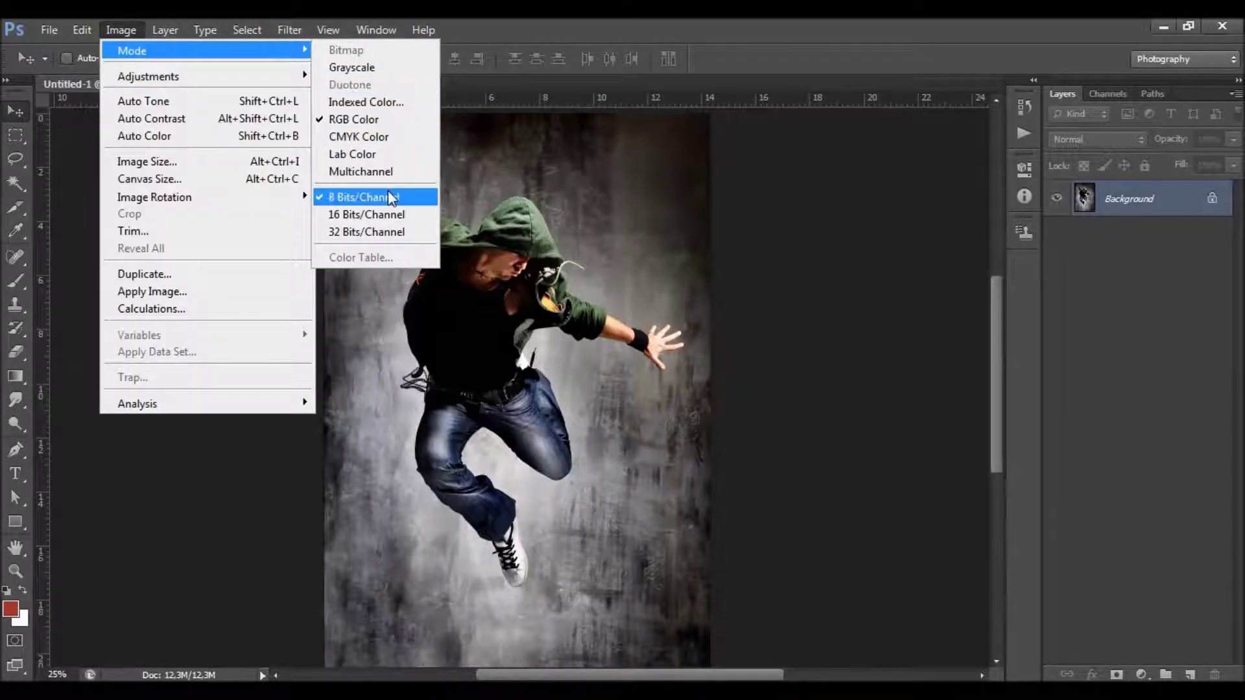
pyautogui.click(292, 162)
pyautogui.doubleClick(679, 340)
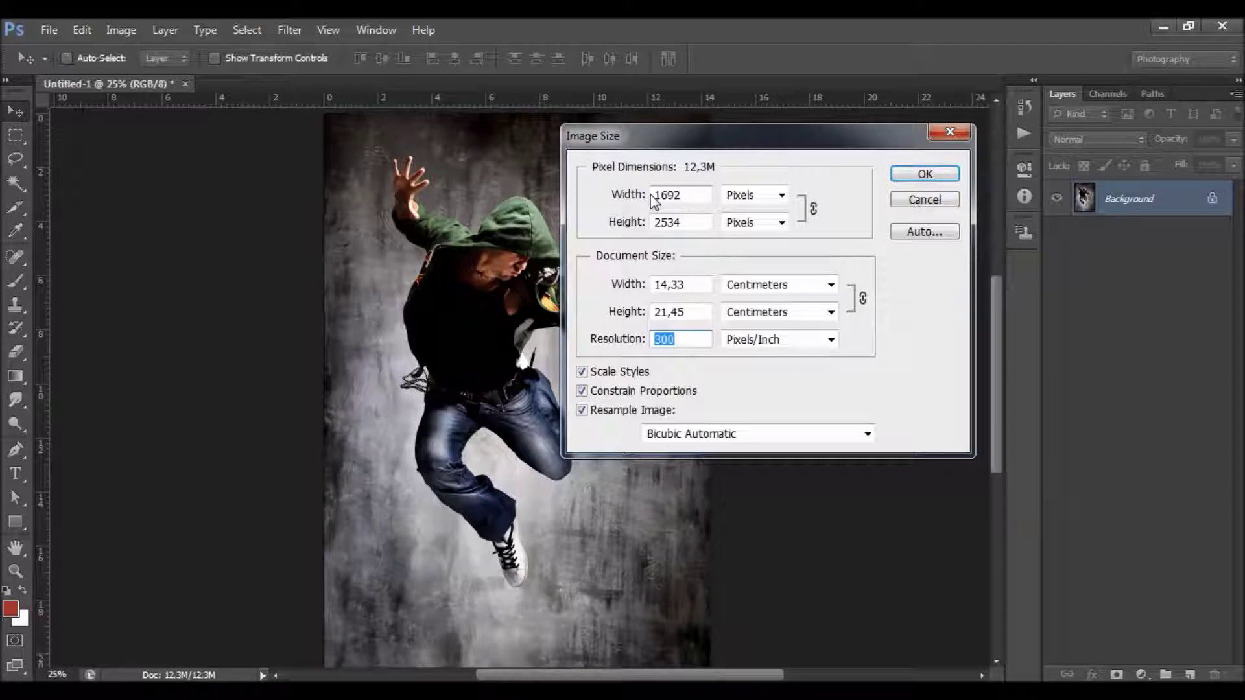
pyautogui.moveTo(688, 196); pyautogui.dragTo(623, 207)
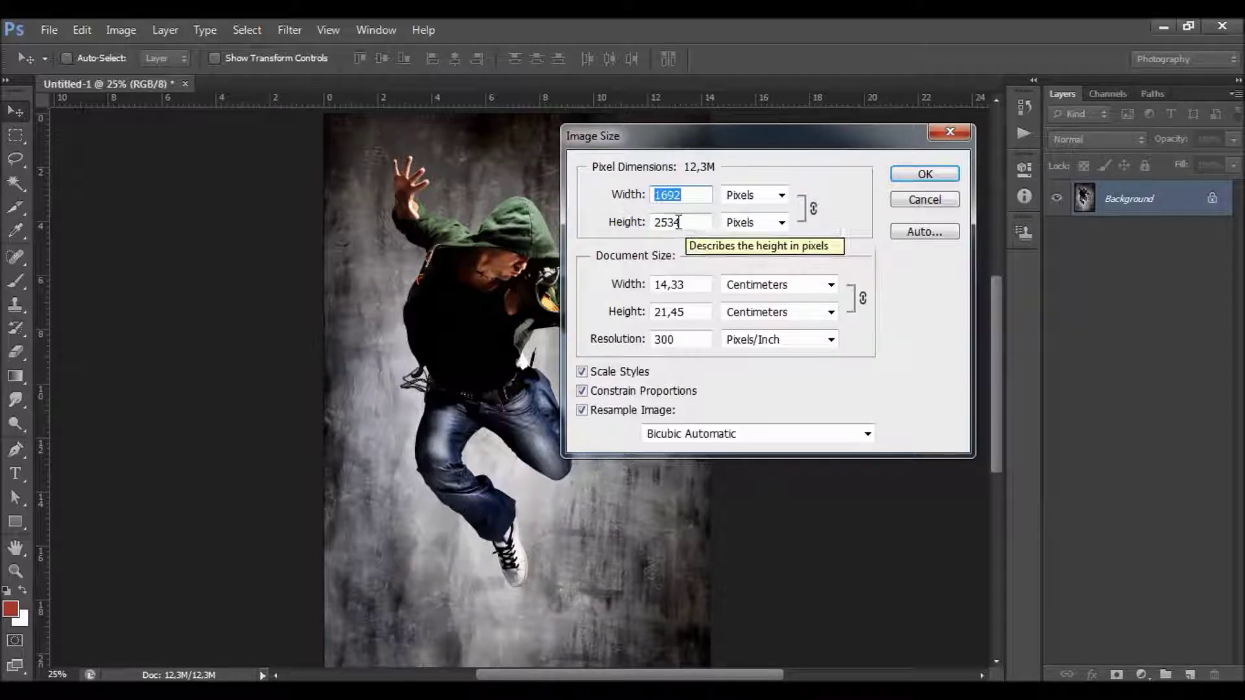
pyautogui.click(606, 228)
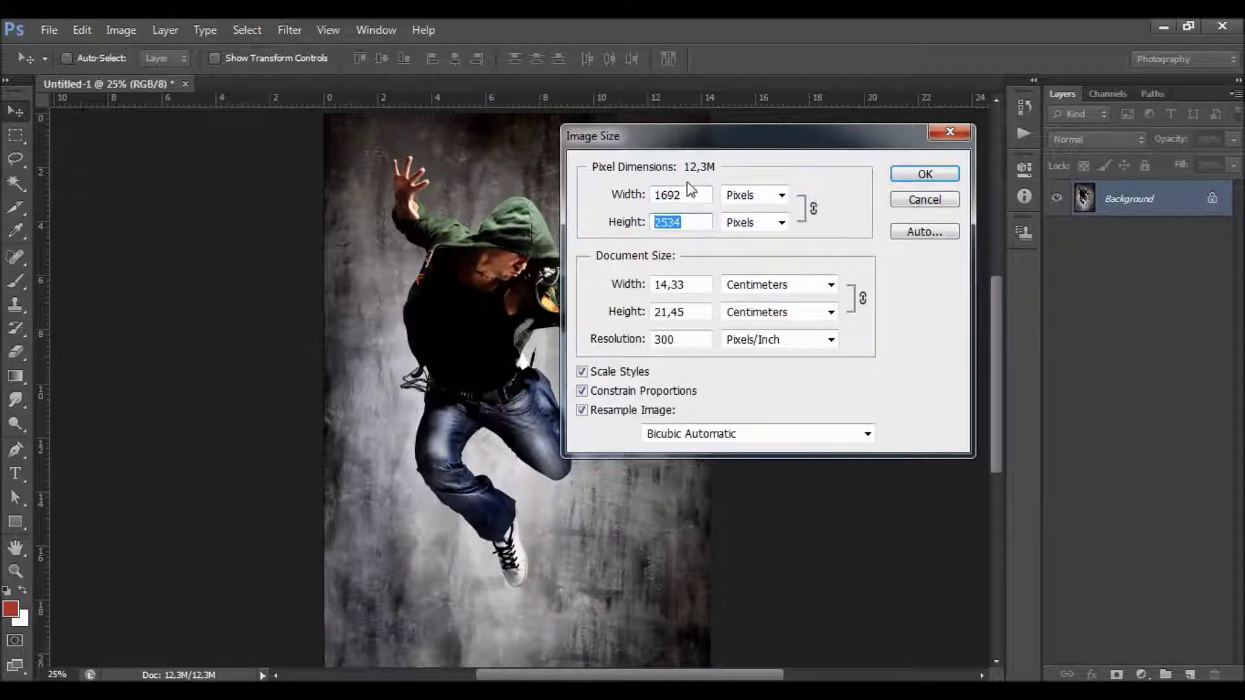
pyautogui.click(924, 174)
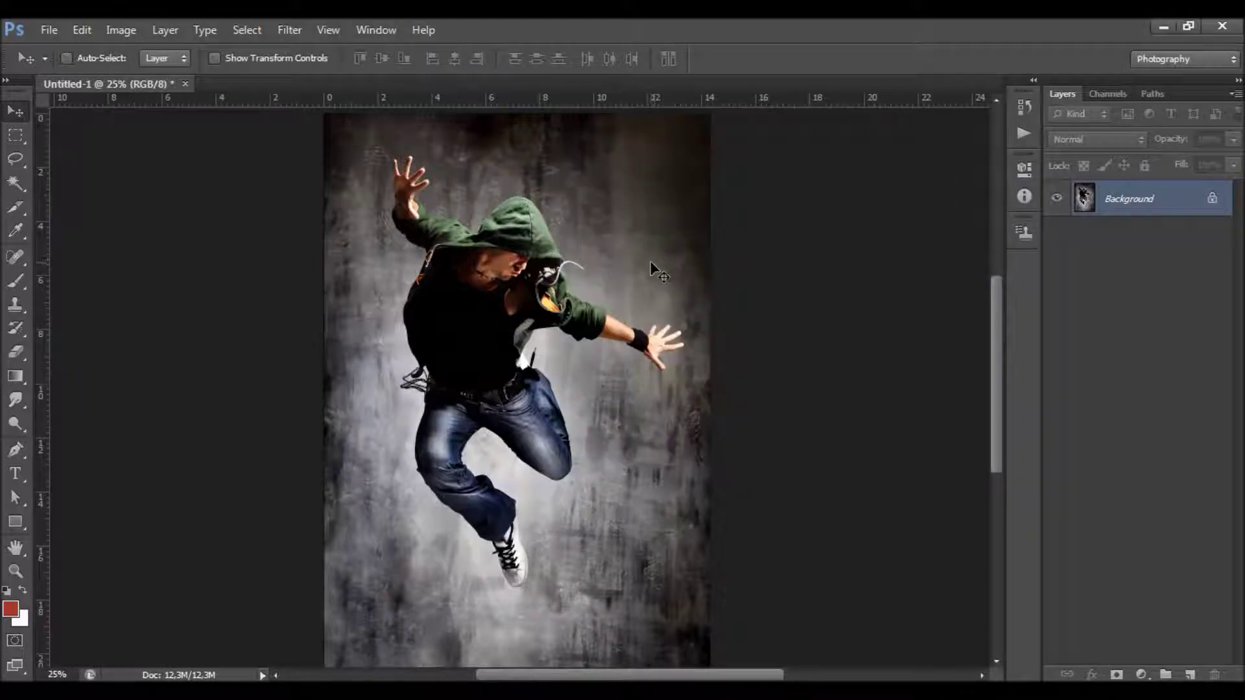
# - Widen the canvas equally on both sides of the photo, using pixel units, relative sizing and a black extension colour
pyautogui.hotkey('ctrl', '0')
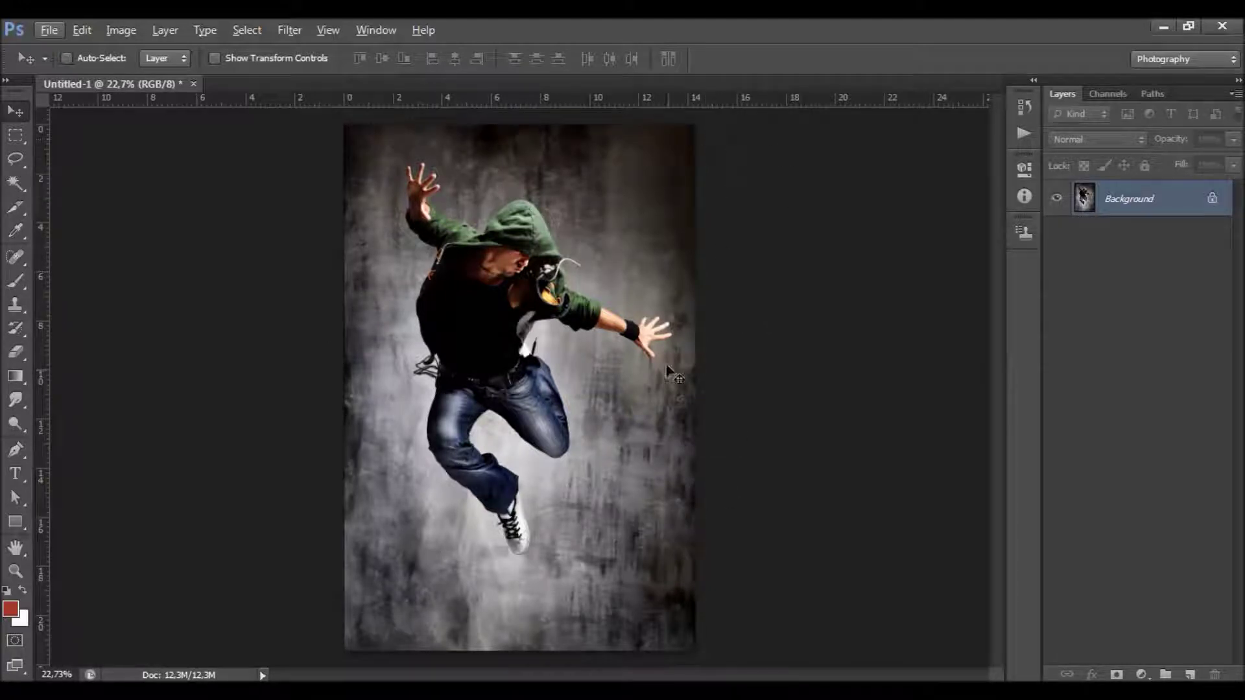
pyautogui.click(121, 30)
pyautogui.click(149, 179)
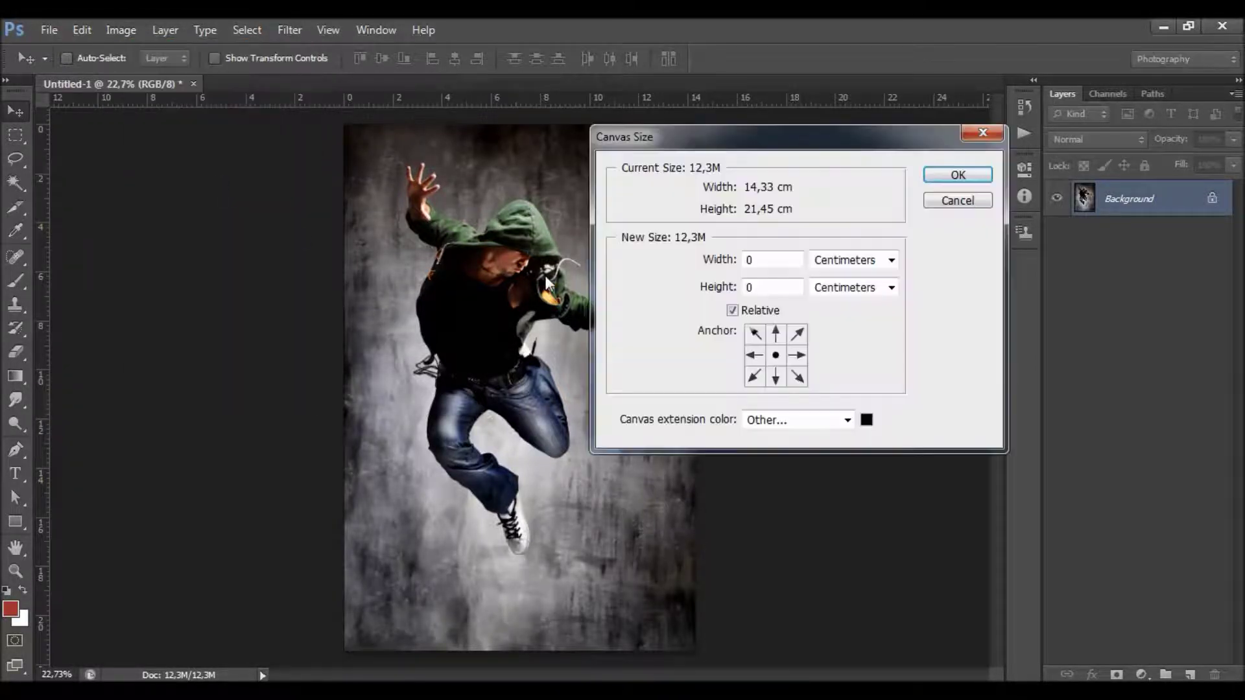
pyautogui.moveTo(796, 138); pyautogui.dragTo(900, 169)
pyautogui.click(969, 291)
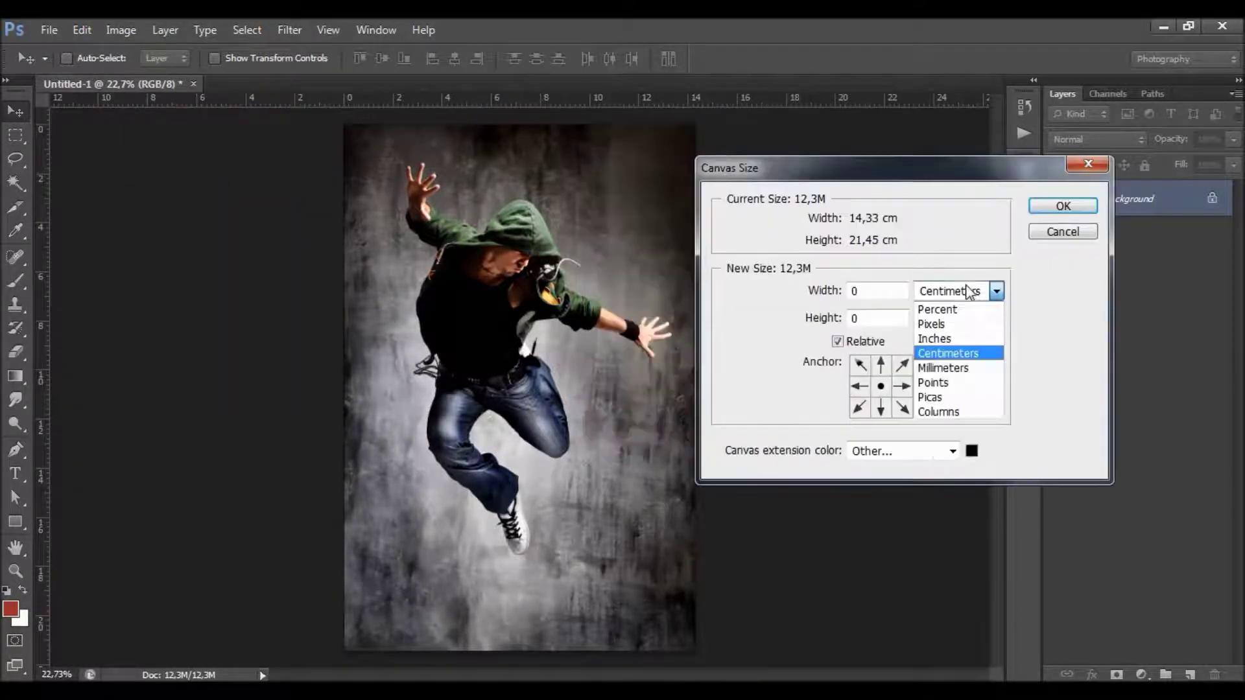
pyautogui.click(968, 325)
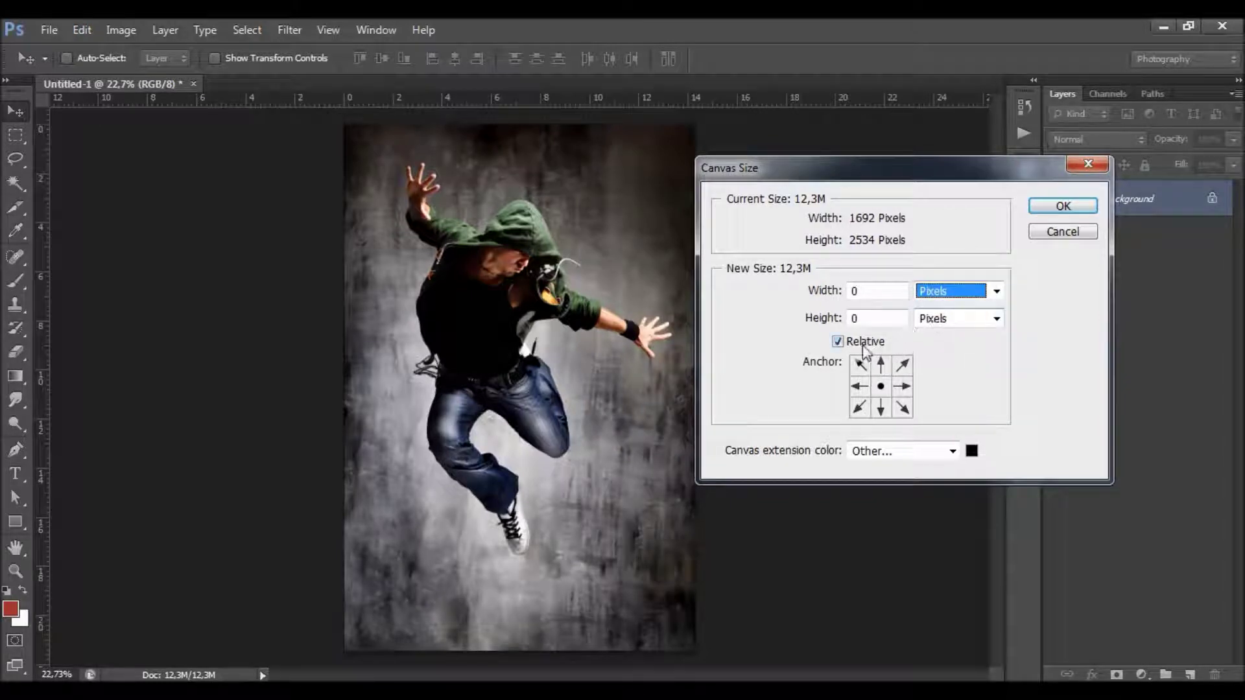
pyautogui.click(837, 342)
pyautogui.click(837, 341)
pyautogui.doubleClick(873, 294)
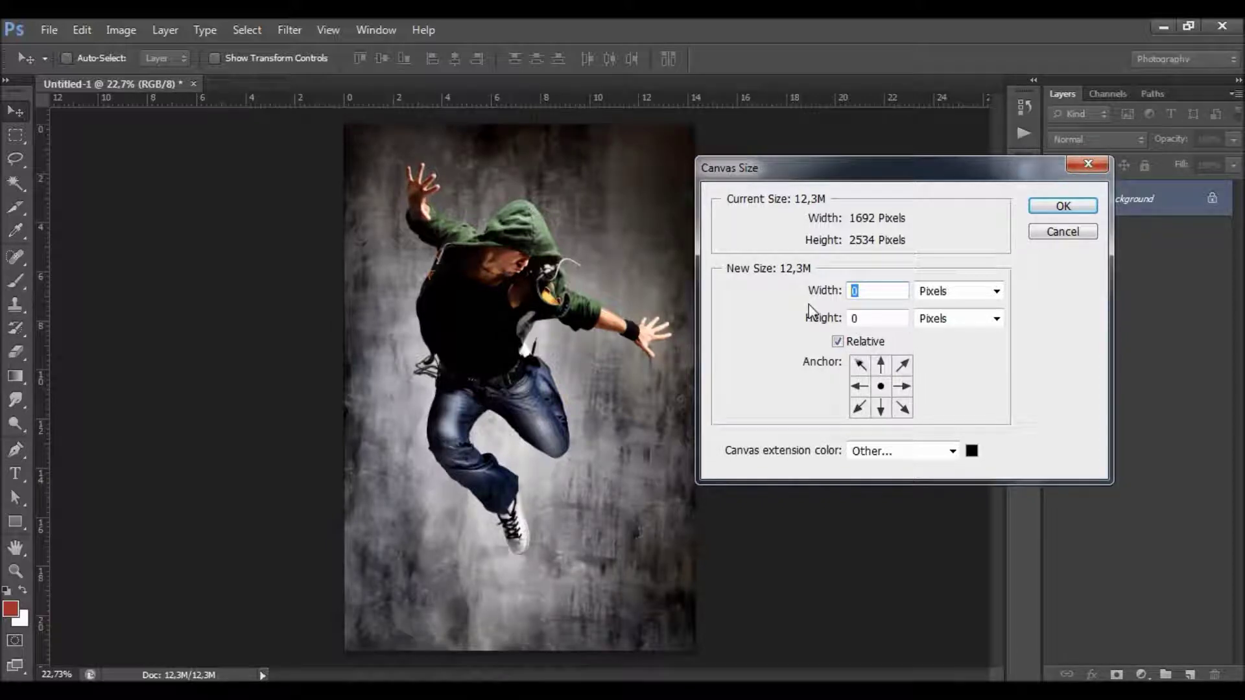
pyautogui.write('00')
pyautogui.press('Return')
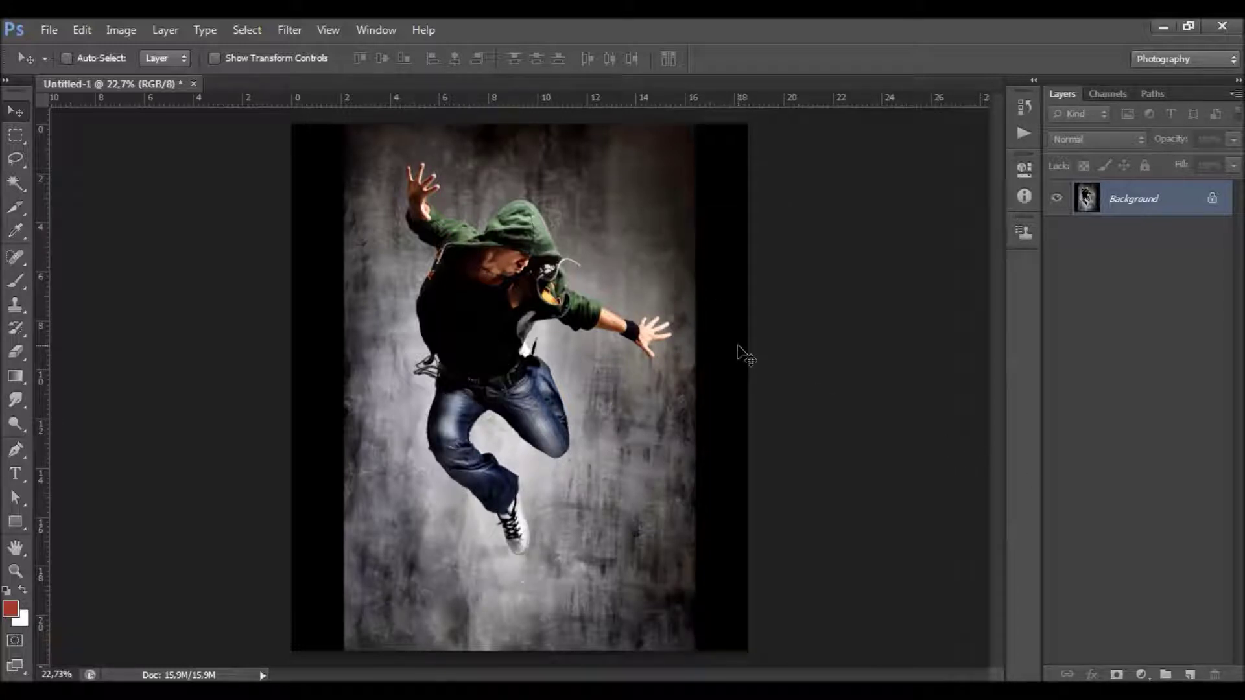
# - Show the Actions panel
pyautogui.click(376, 29)
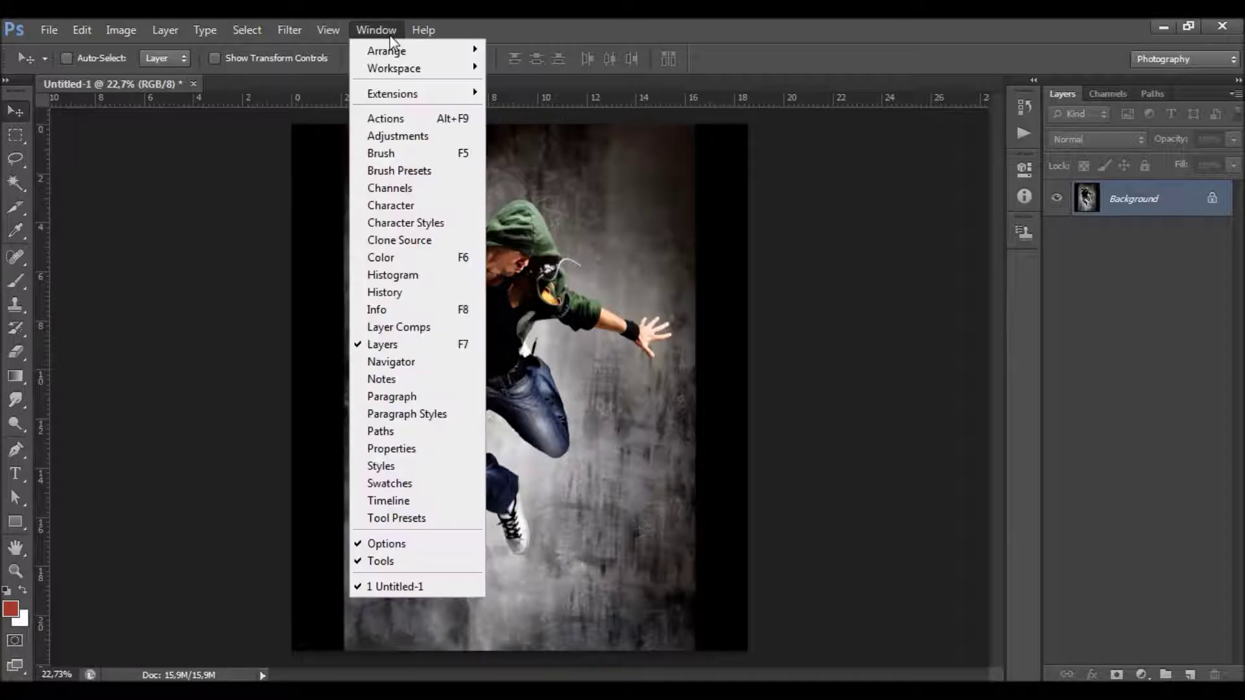
pyautogui.click(413, 122)
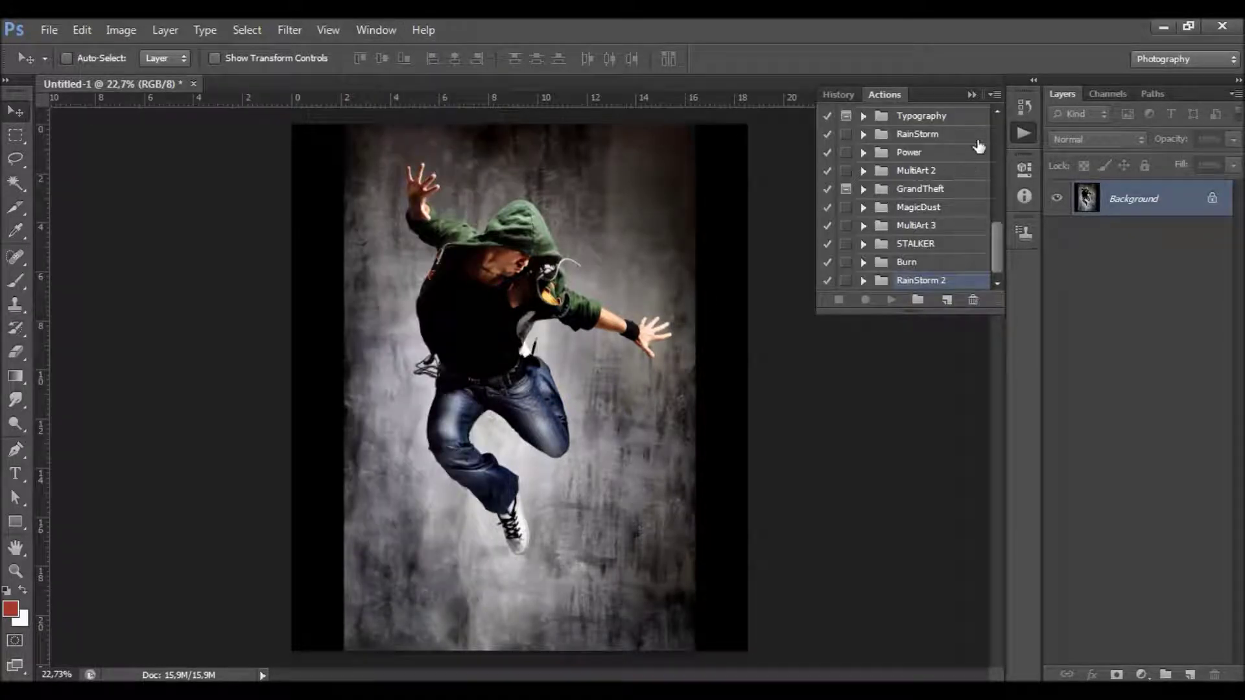
pyautogui.click(996, 95)
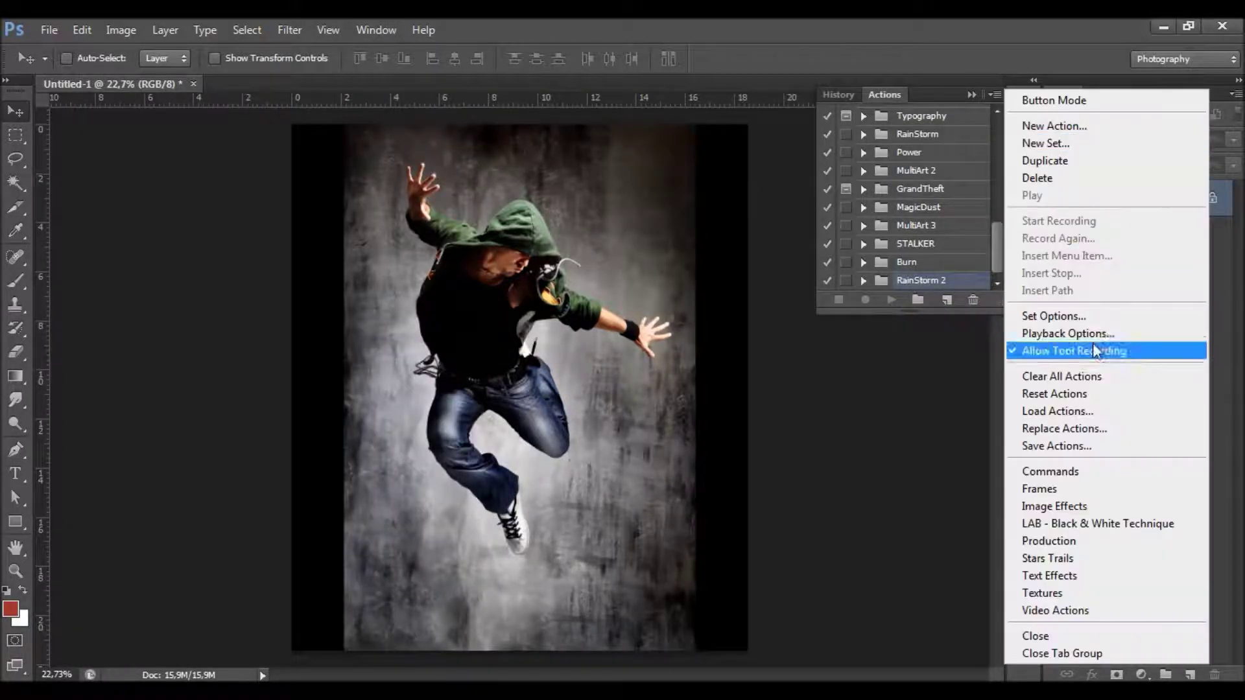
pyautogui.click(1068, 406)
pyautogui.click(514, 213)
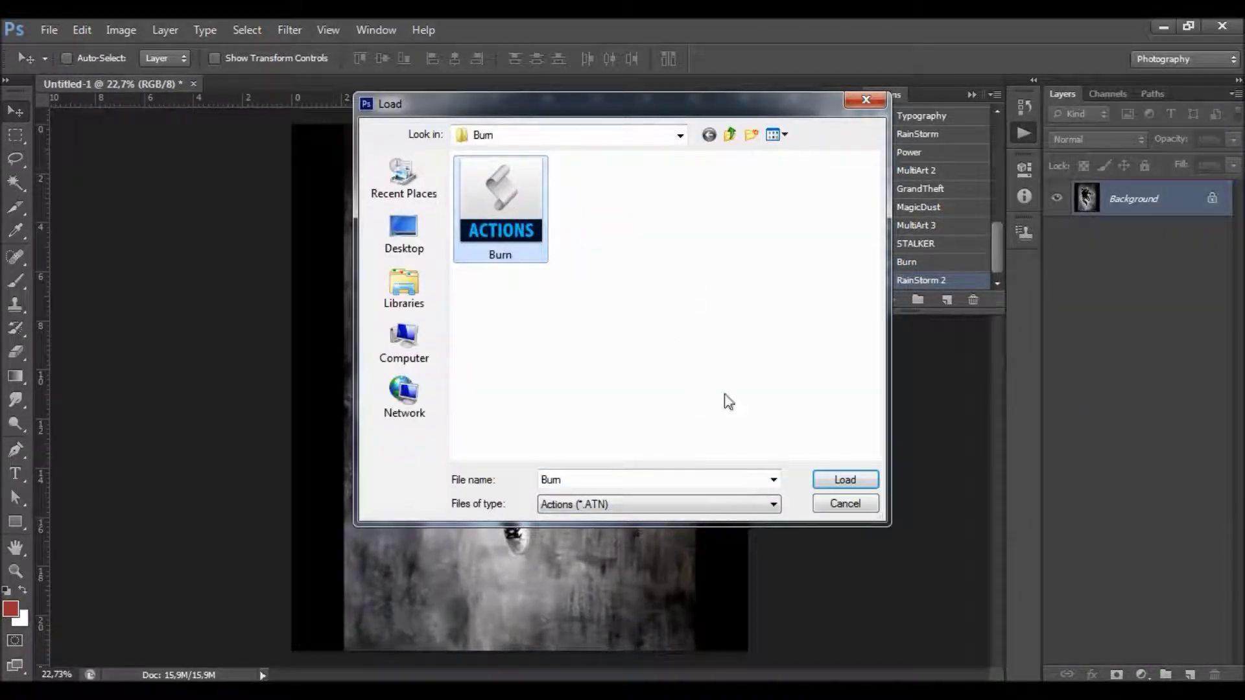
pyautogui.click(845, 504)
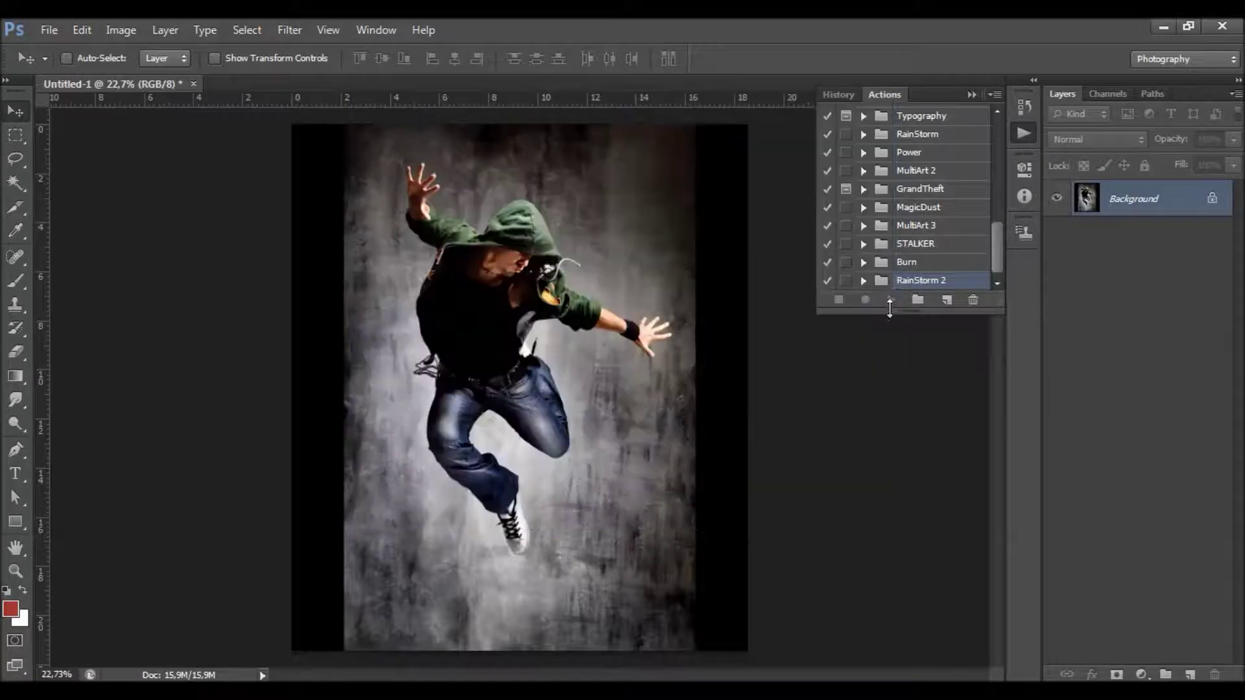
# - Expand the Burn action set and select the Burn action inside it
pyautogui.click(872, 266)
pyautogui.click(864, 263)
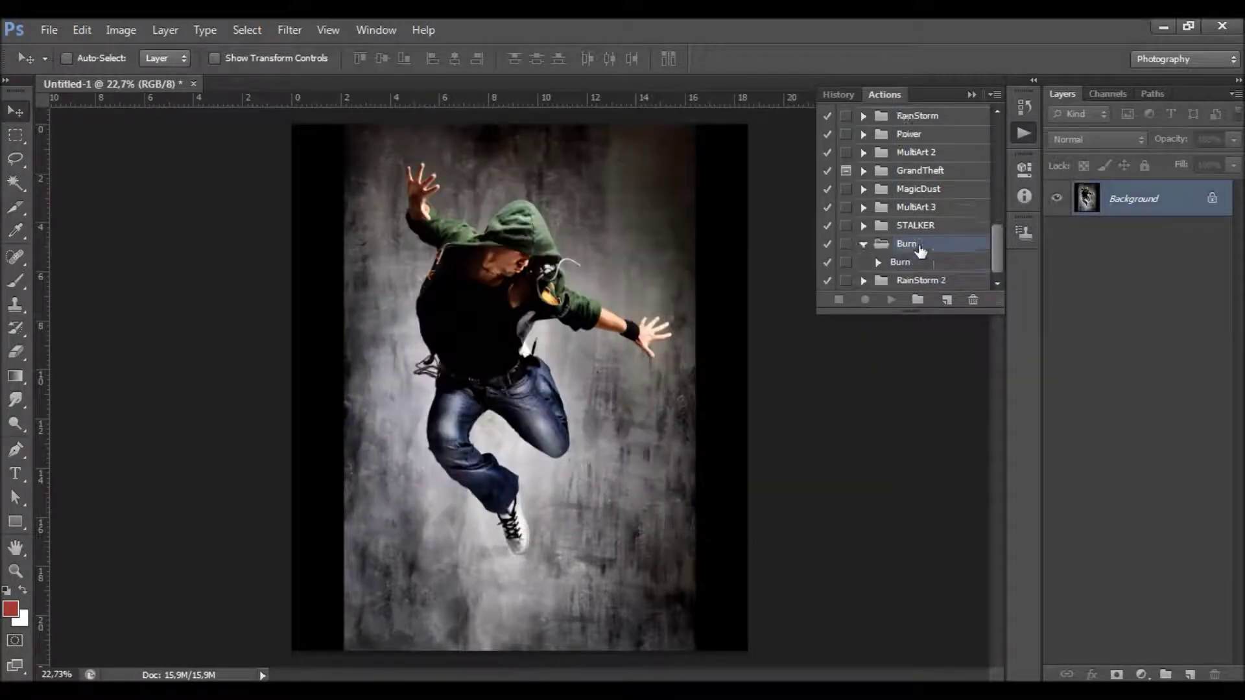
pyautogui.click(907, 264)
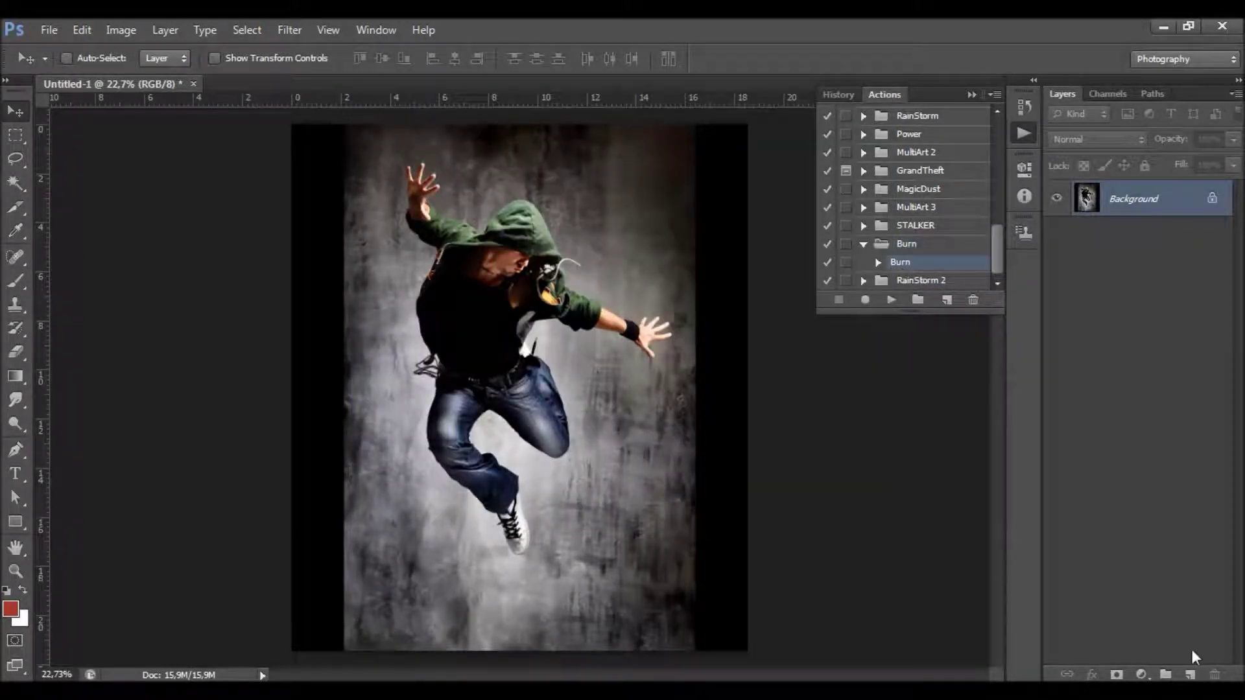
# - Create a new layer above the Background and name it "brush"
pyautogui.click(1191, 673)
pyautogui.doubleClick(1125, 200)
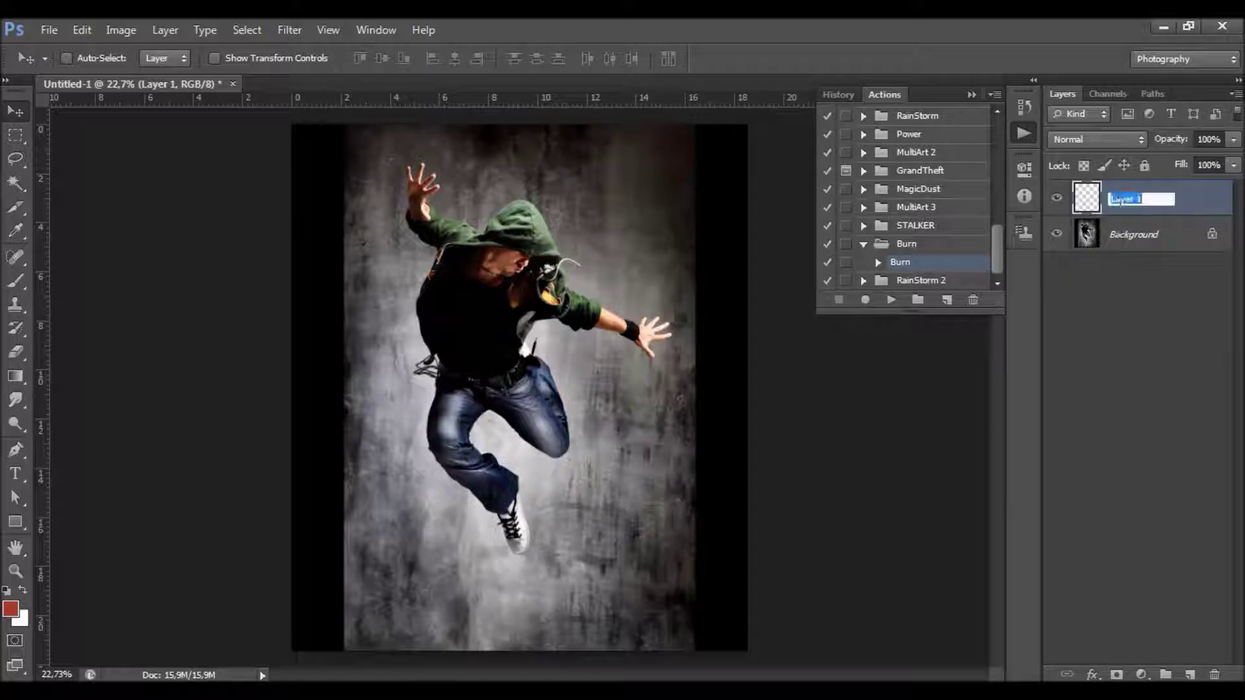
pyautogui.write('brush')
pyautogui.press('Return')
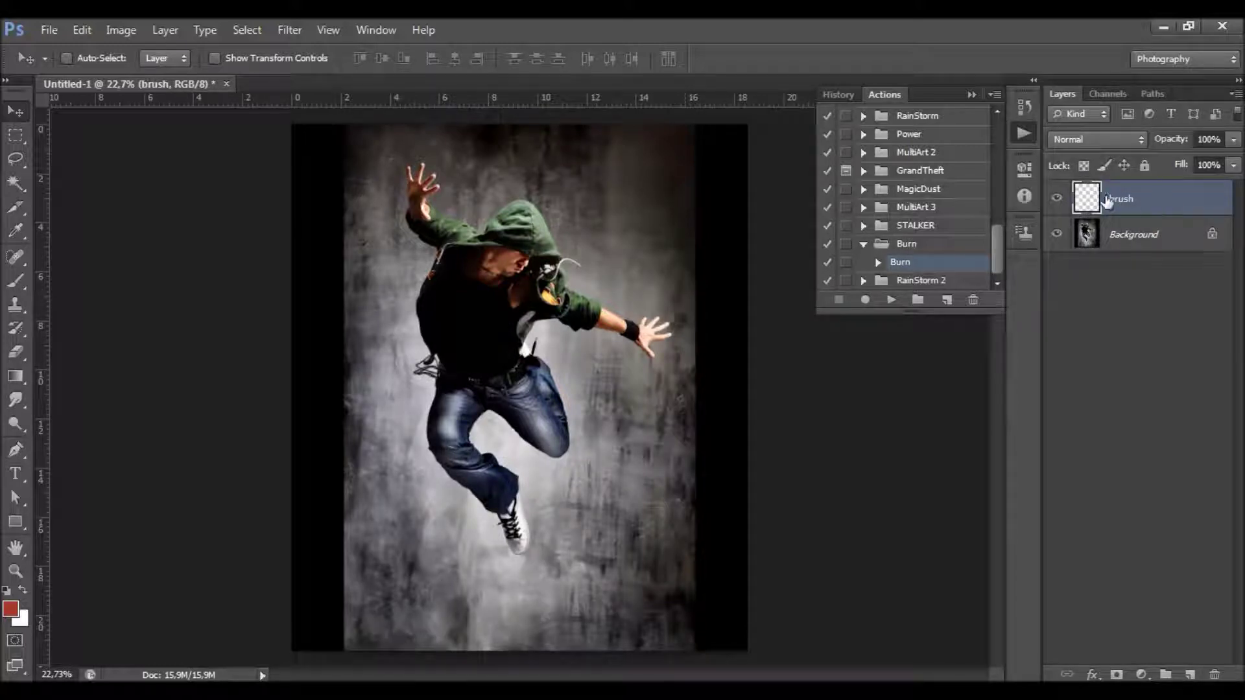
# - Activate the Brush tool with a soft round tip at 141 px and 0% hardness
pyautogui.scroll(-1, 563, 306)
pyautogui.scroll(2, 563, 307)
pyautogui.scroll(-1, 460, 314)
pyautogui.scroll(1, 476, 277)
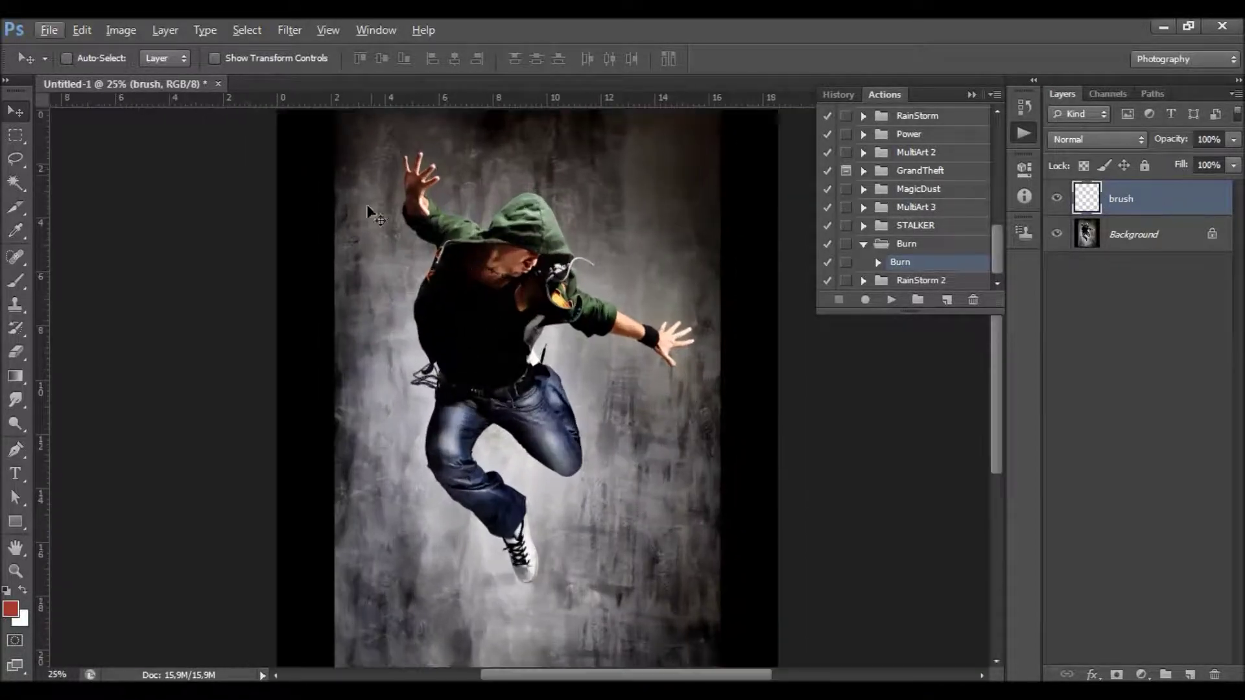
pyautogui.click(6, 279)
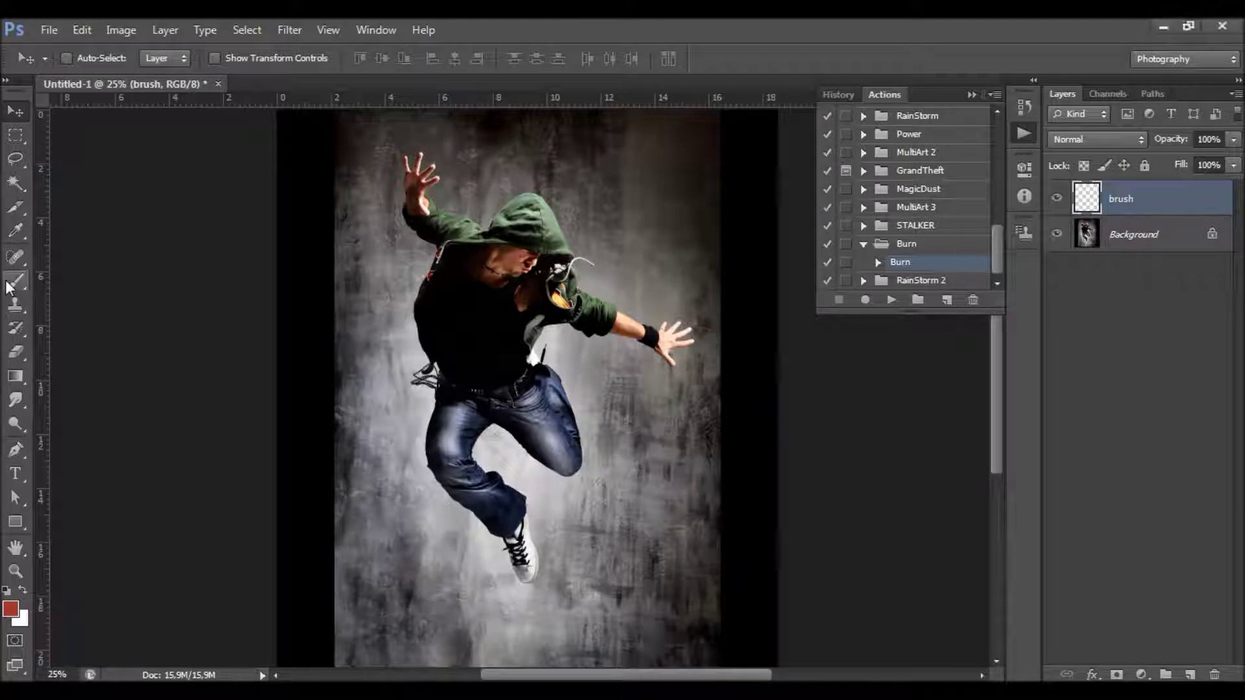
pyautogui.press('b')
pyautogui.scroll(1, 490, 339)
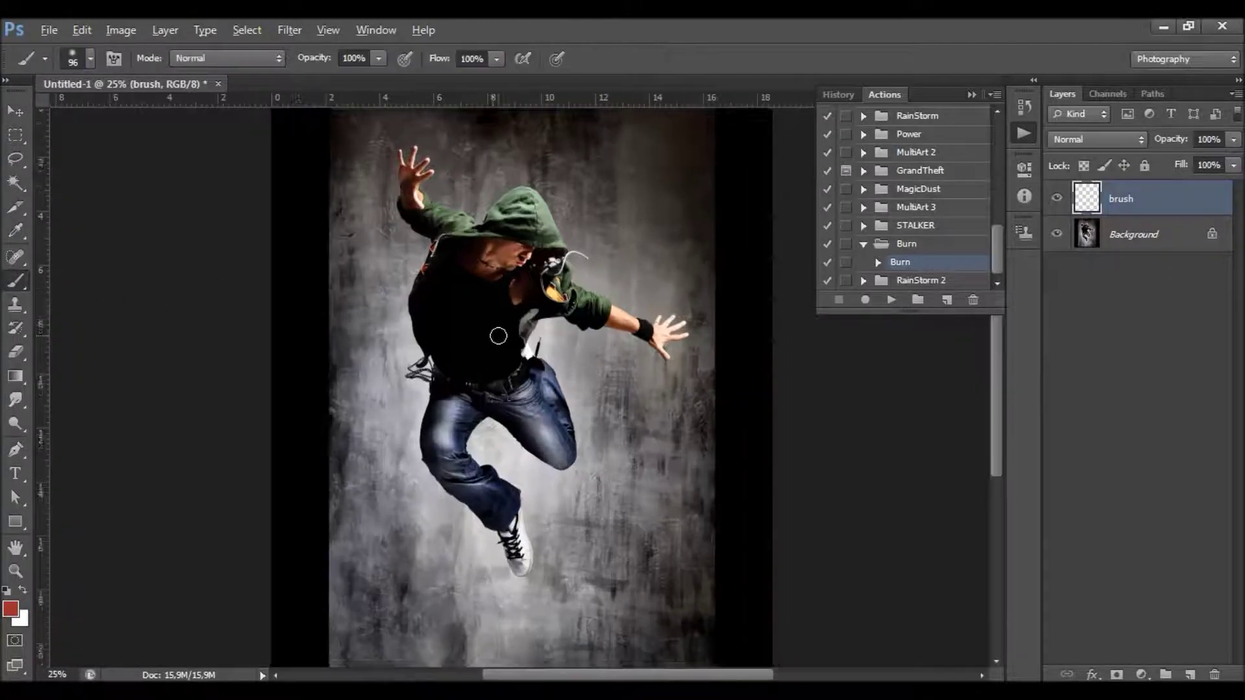
pyautogui.rightClick(609, 380)
pyautogui.moveTo(646, 378); pyautogui.dragTo(631, 377)
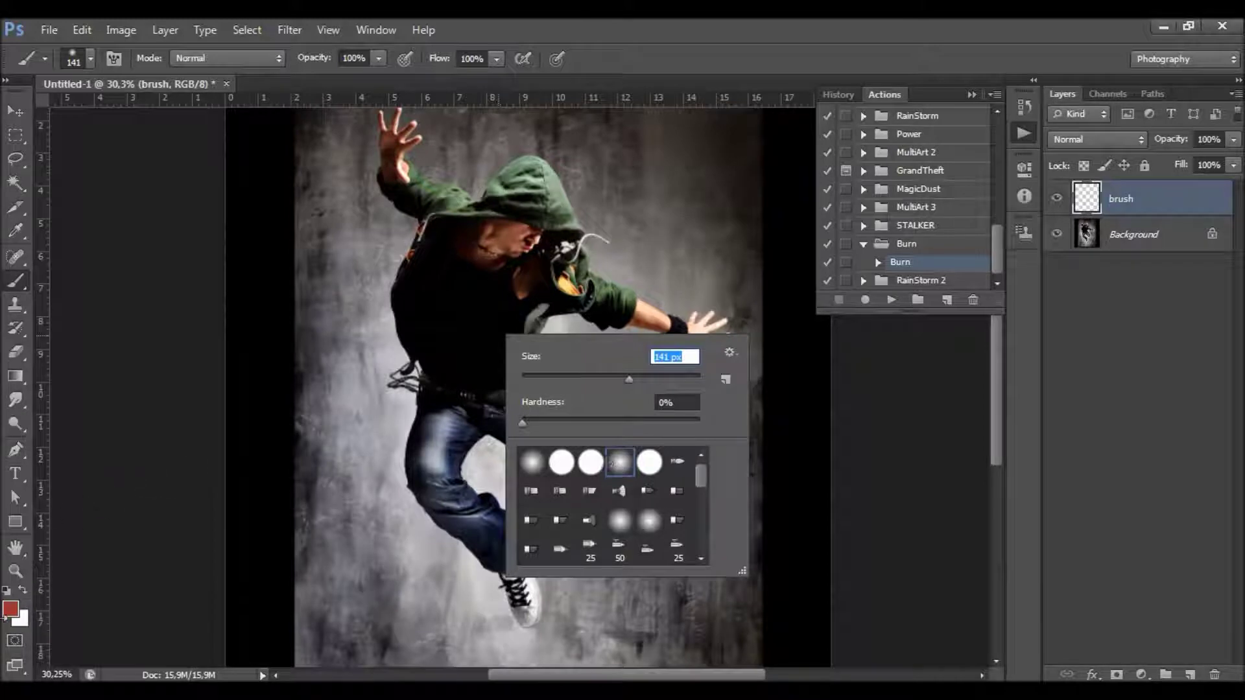
# - Set the painting colour to pure red (ff0000) as the foreground colour
pyautogui.click(21, 619)
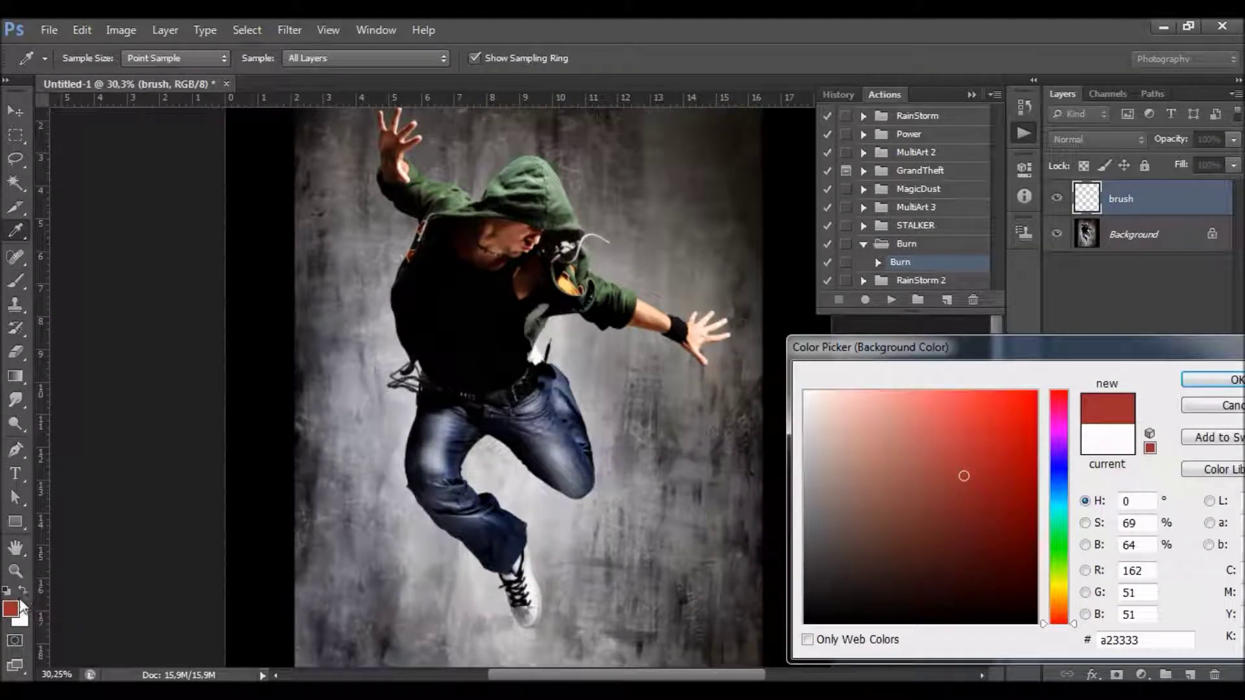
pyautogui.click(1036, 391)
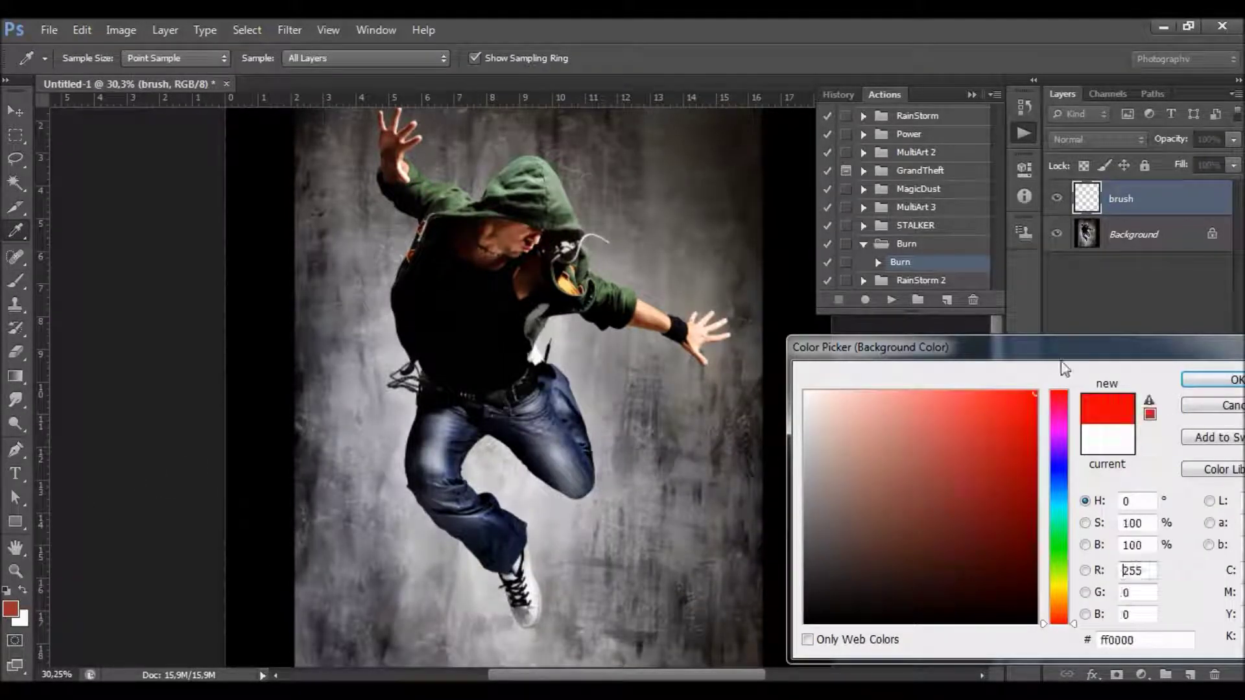
pyautogui.click(1211, 380)
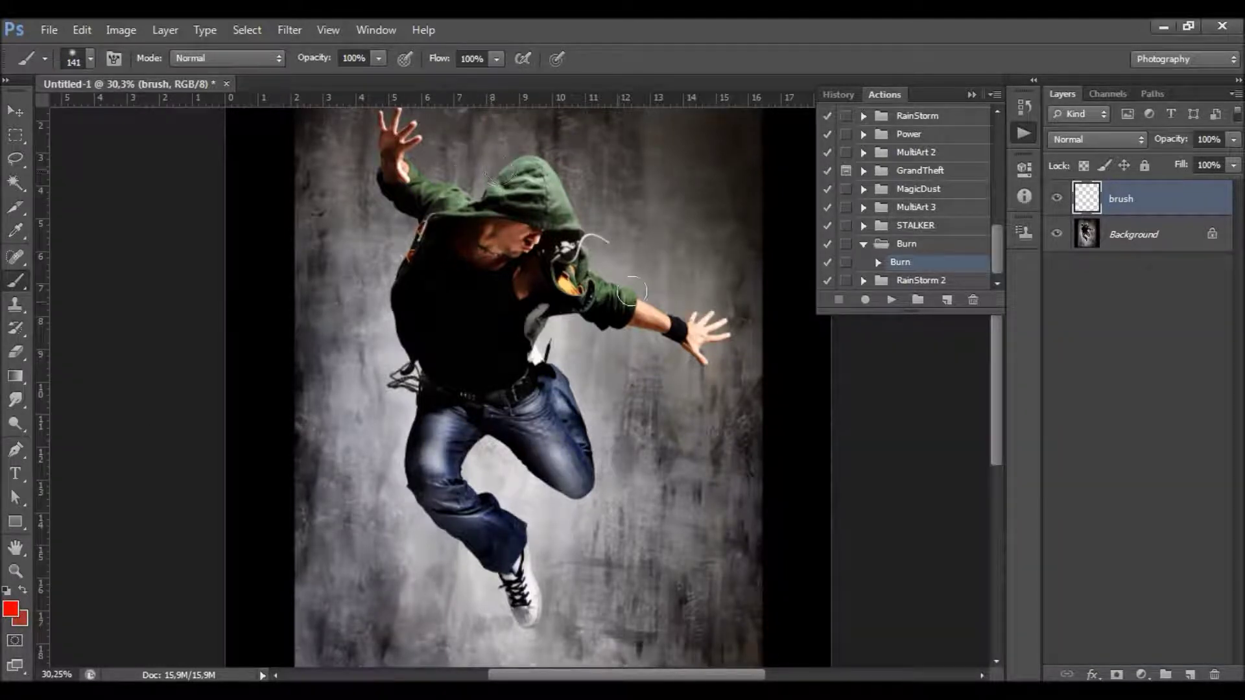
# - Try painting red over the dancer's hood and face on the brush layer, and undo the stroke
pyautogui.moveTo(531, 221)
pyautogui.mouseDown()
pyautogui.moveTo(509, 264)
pyautogui.moveTo(522, 197)
pyautogui.moveTo(540, 187)
pyautogui.moveTo(578, 252)
pyautogui.moveTo(569, 244)
pyautogui.mouseUp()
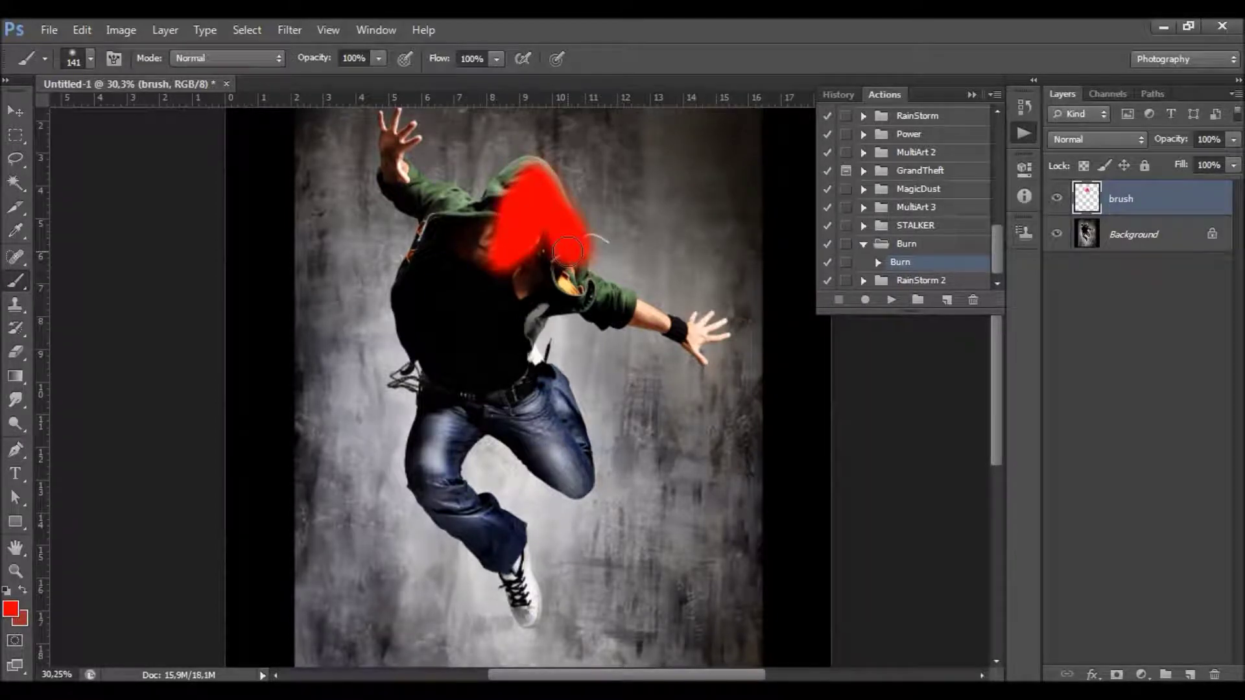
pyautogui.hotkey('ctrl', 'z')
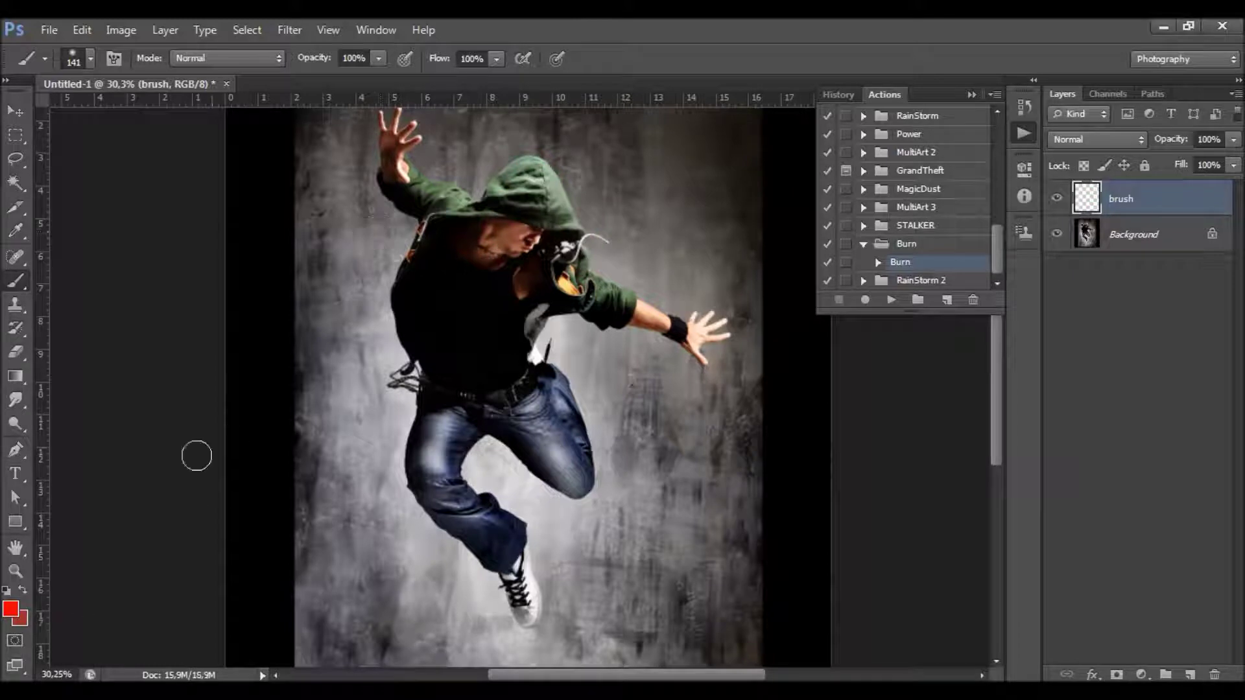
pyautogui.scroll(-1, 481, 240)
pyautogui.hotkey('ctrl', 'z')
# - On the Background layer, select the left black strip and the wall around the dancer's upper body with the Magic Wand
pyautogui.click(1113, 230)
pyautogui.scroll(-2, 336, 208)
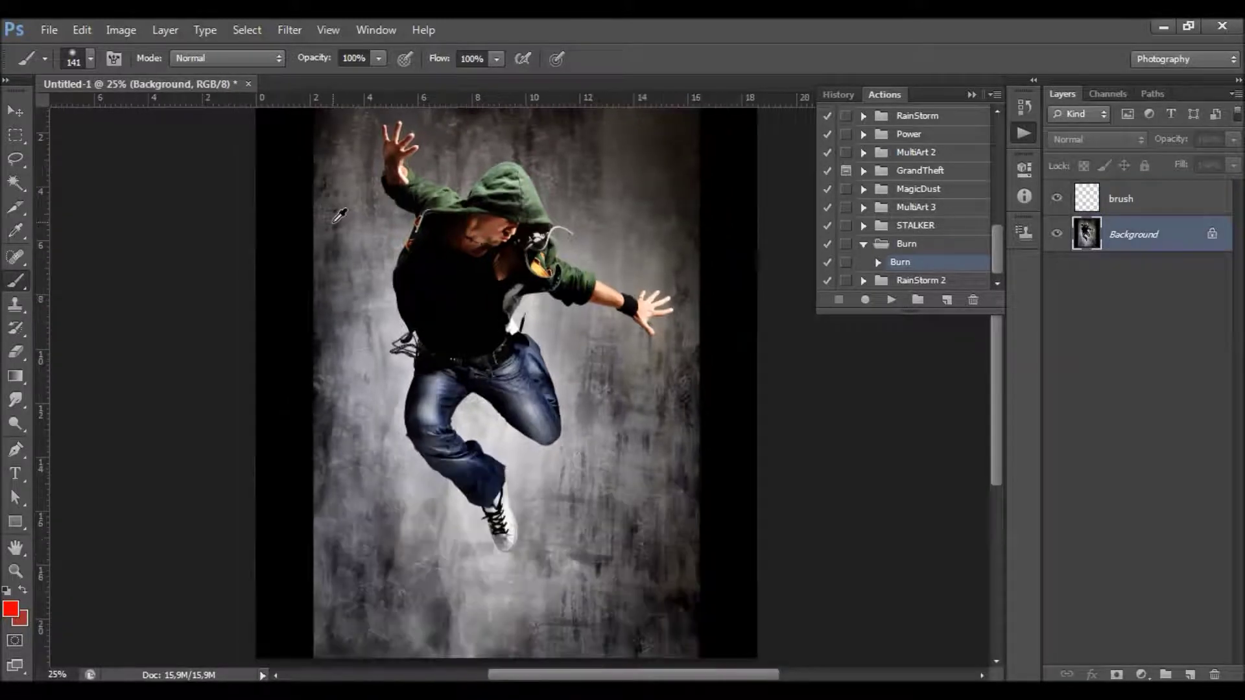
pyautogui.press('w')
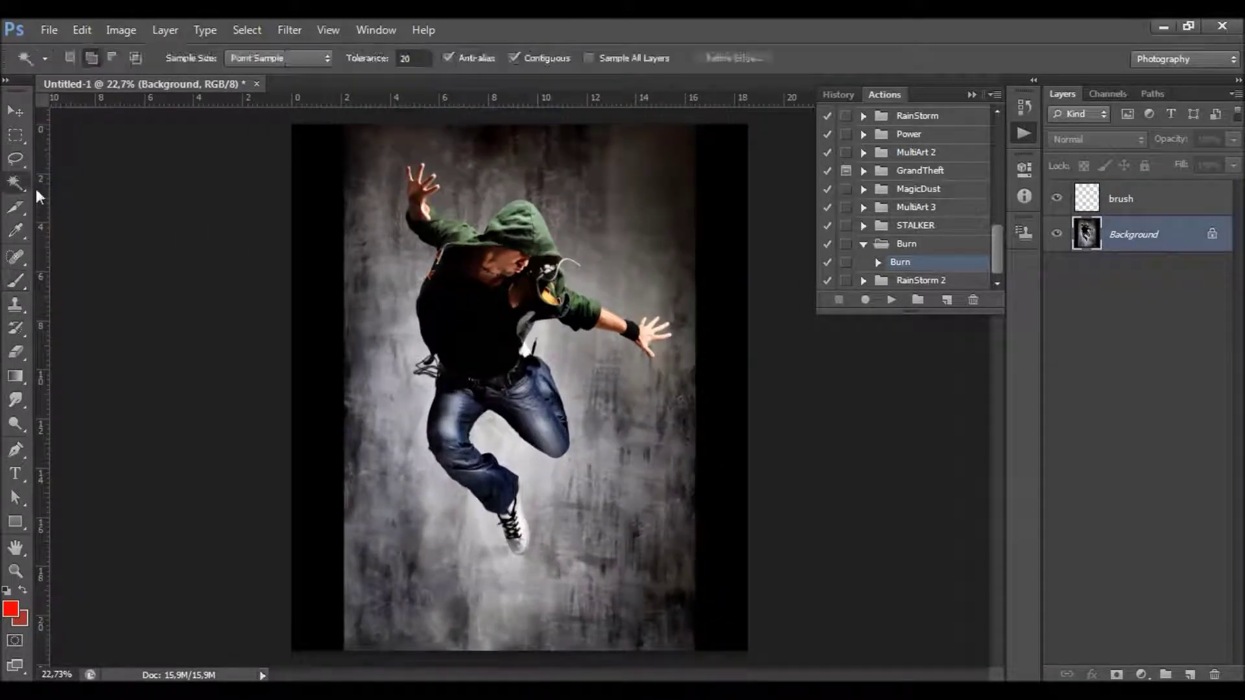
pyautogui.click(341, 270)
pyautogui.click(388, 242)
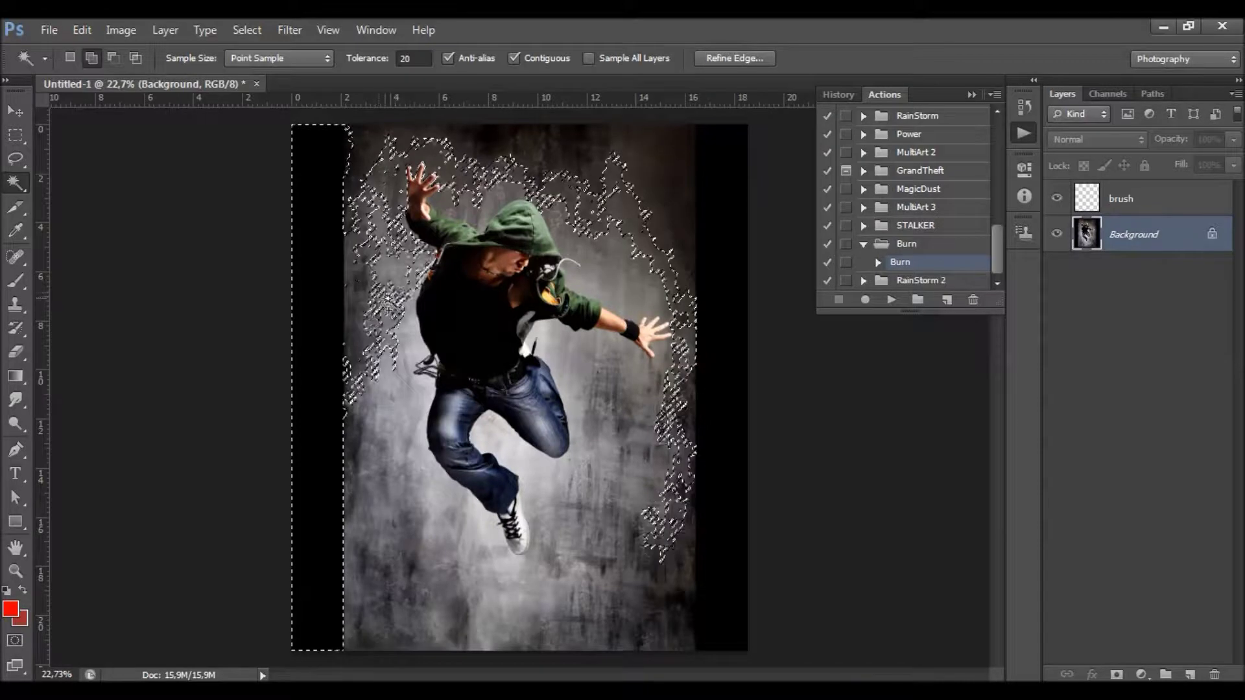
pyautogui.click(501, 141)
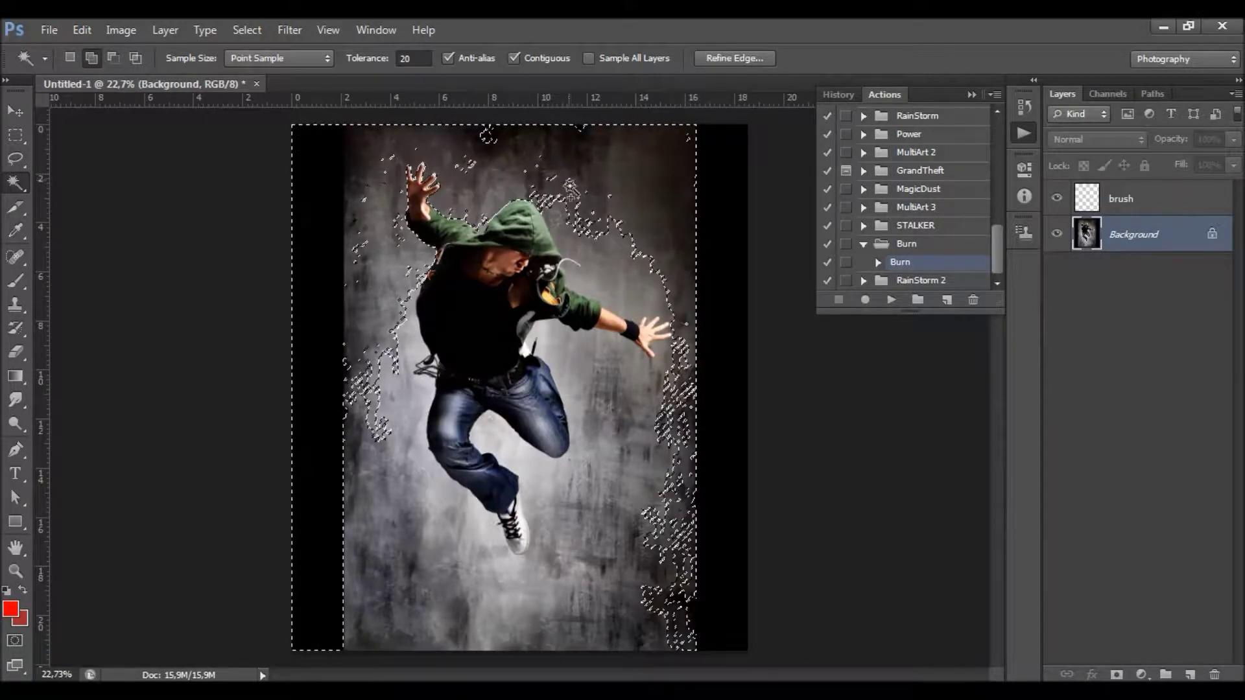
# - Add the wall areas beside and below the dancer and the right black strip to the selection
pyautogui.click(577, 343)
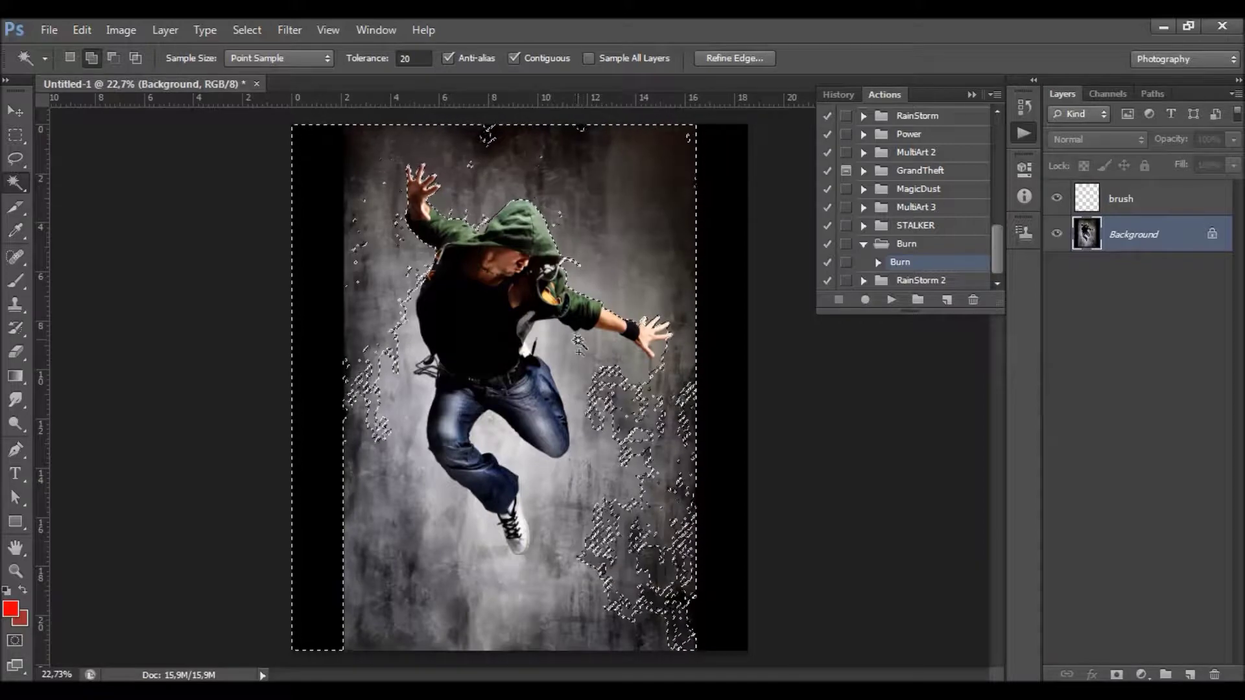
pyautogui.click(566, 368)
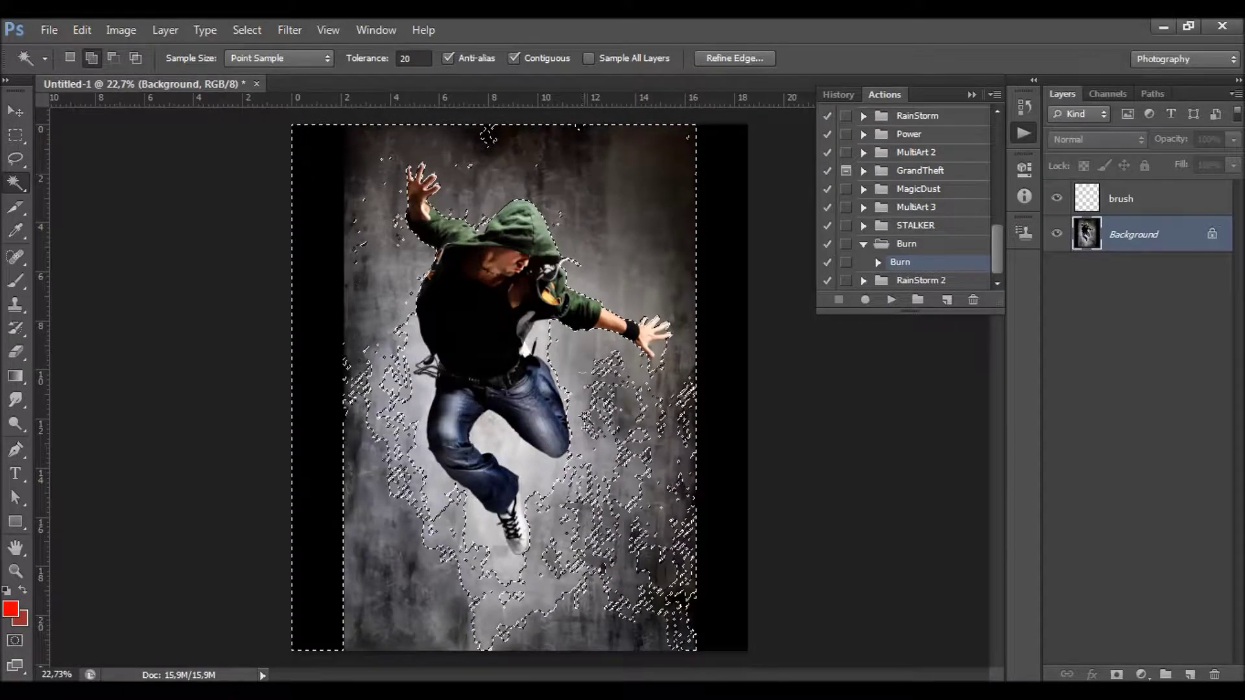
pyautogui.click(663, 566)
pyautogui.click(672, 586)
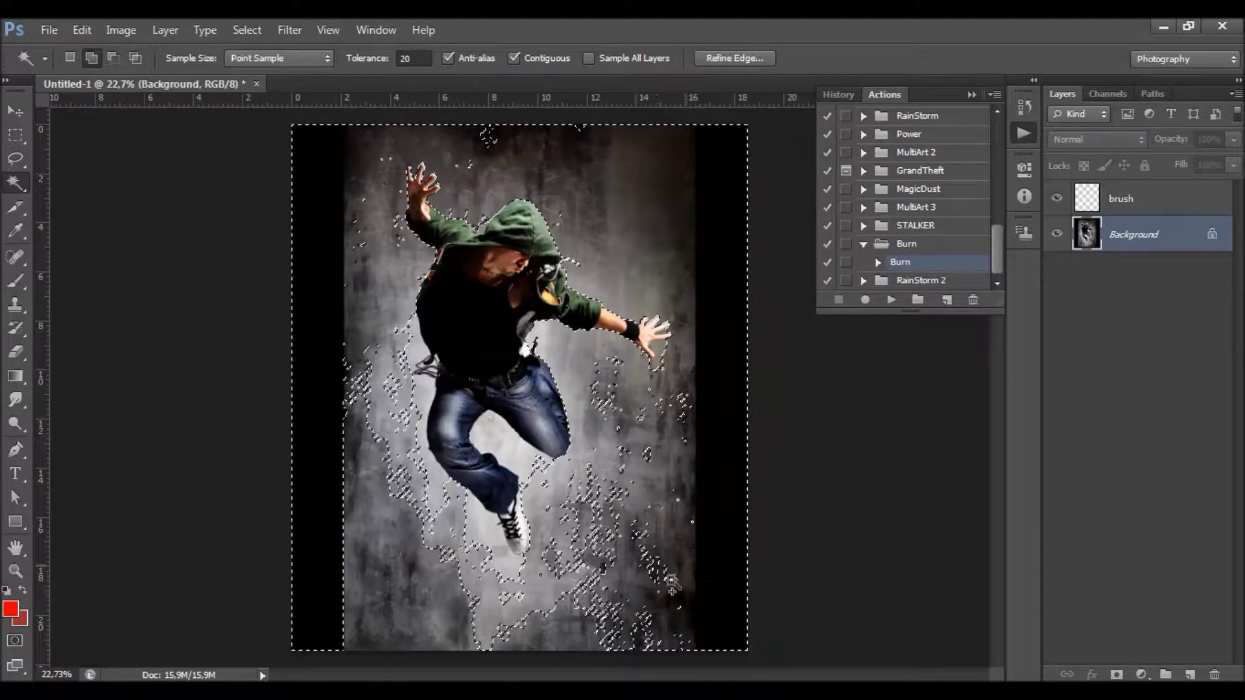
pyautogui.click(350, 448)
pyautogui.click(416, 633)
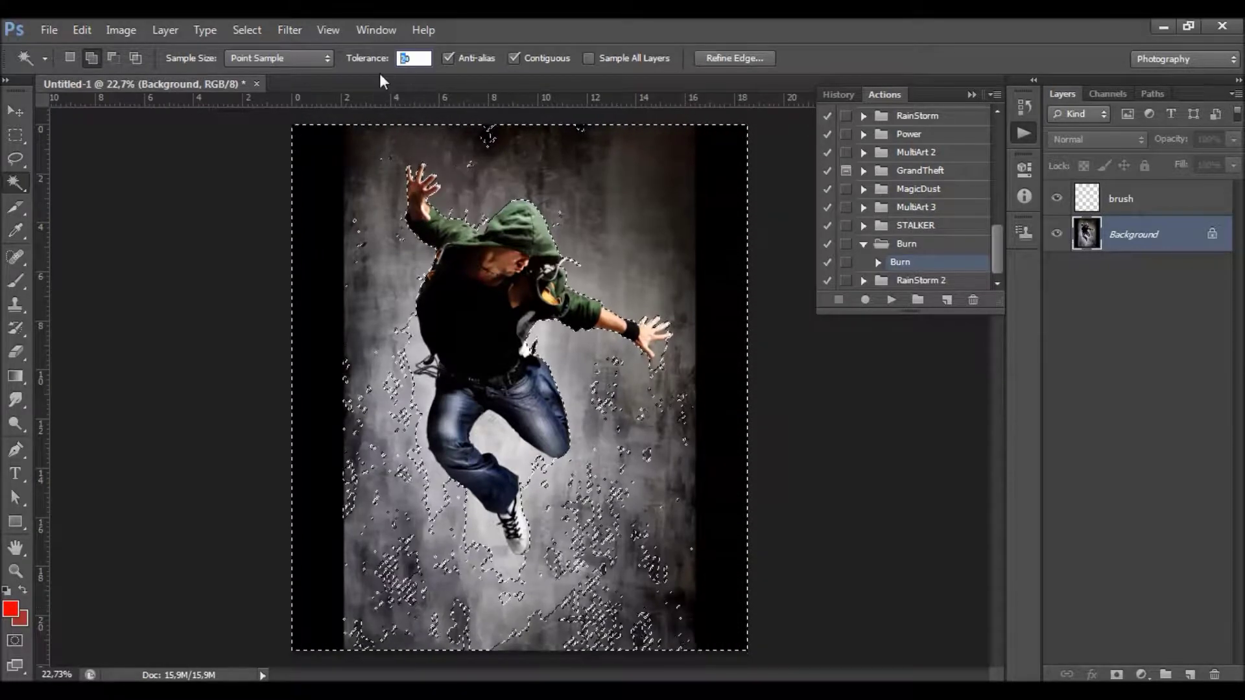
# - Set the Magic Wand tolerance to 30 and add the remaining specks on the wall to the background selection
pyautogui.write('30')
pyautogui.press('Return')
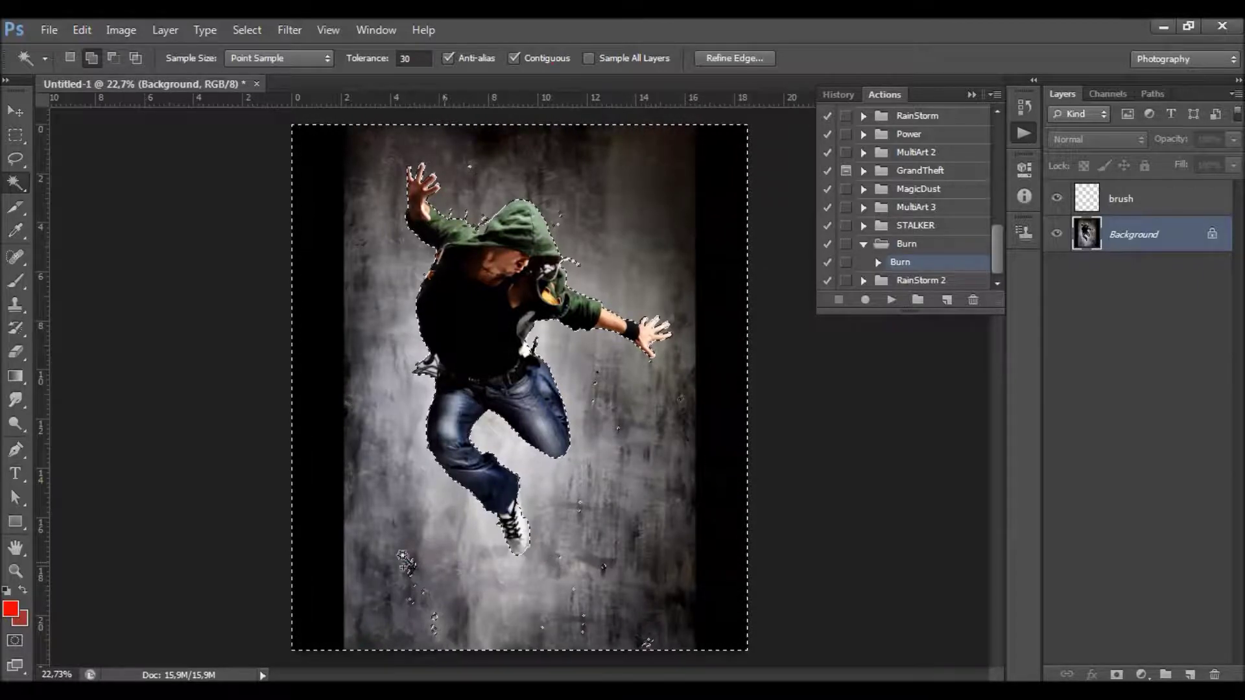
pyautogui.scroll(3, 584, 517)
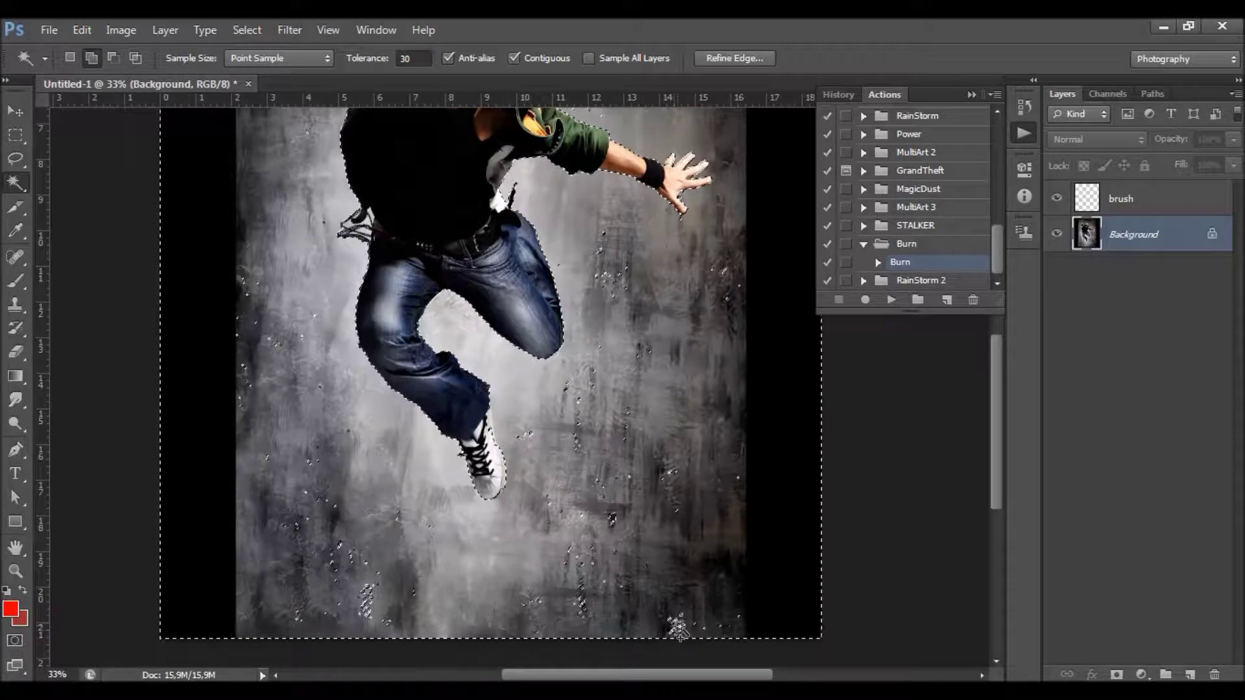
pyautogui.scroll(2, 619, 387)
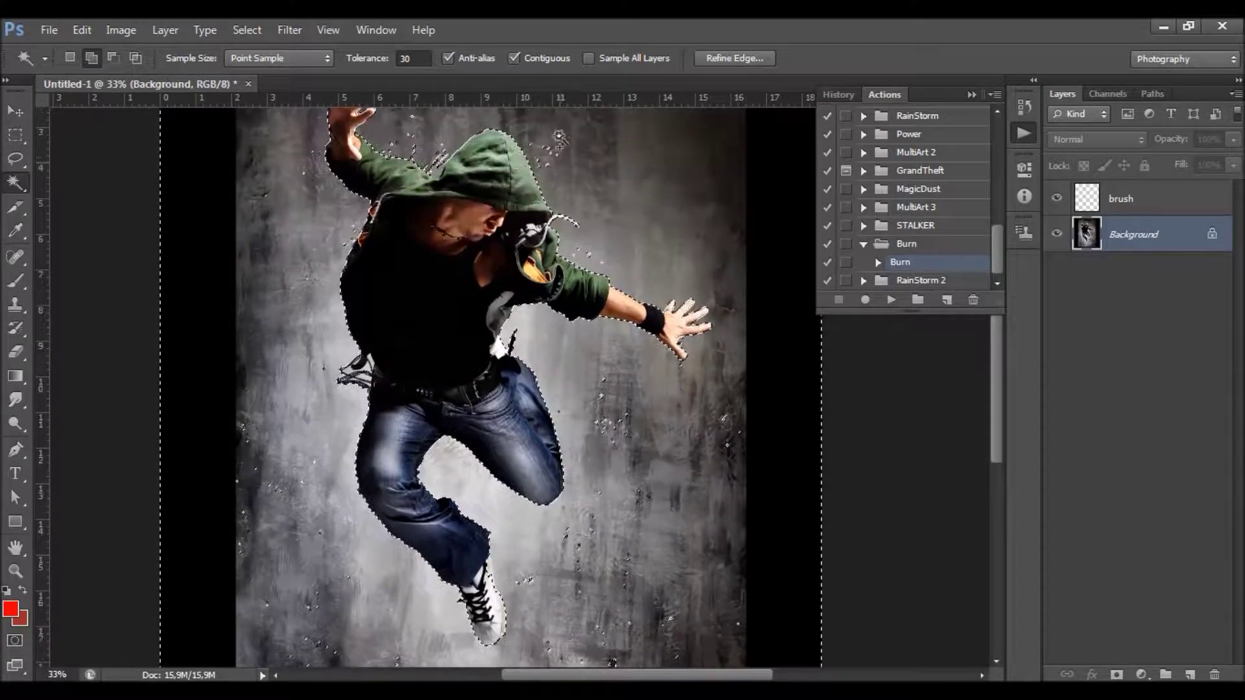
pyautogui.scroll(-3, 619, 387)
pyautogui.click(275, 31)
pyautogui.moveTo(247, 30)
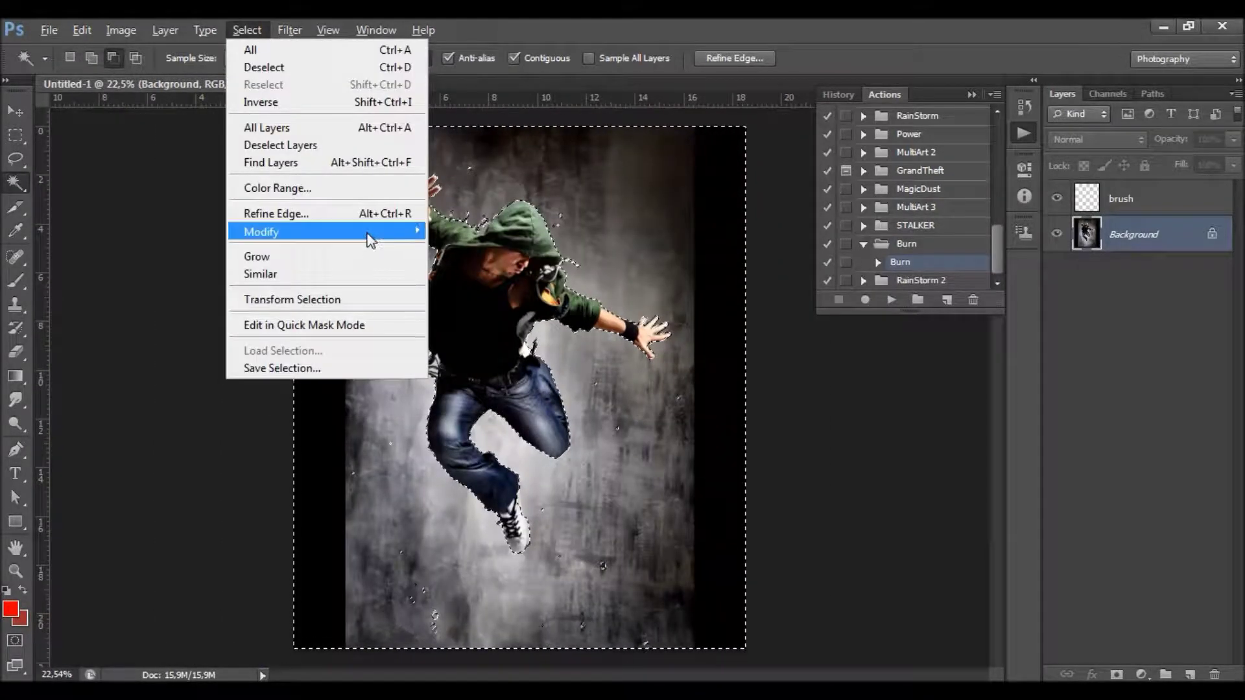
pyautogui.moveTo(389, 232)
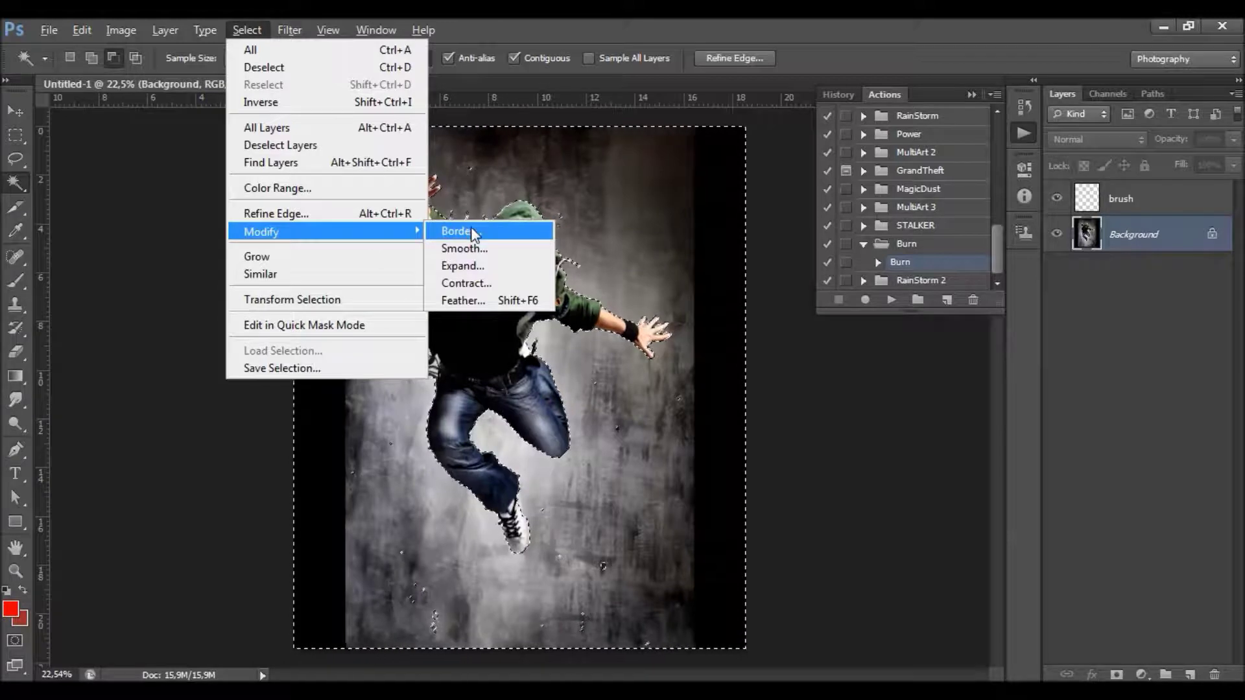
pyautogui.click(623, 35)
pyautogui.press('shift')
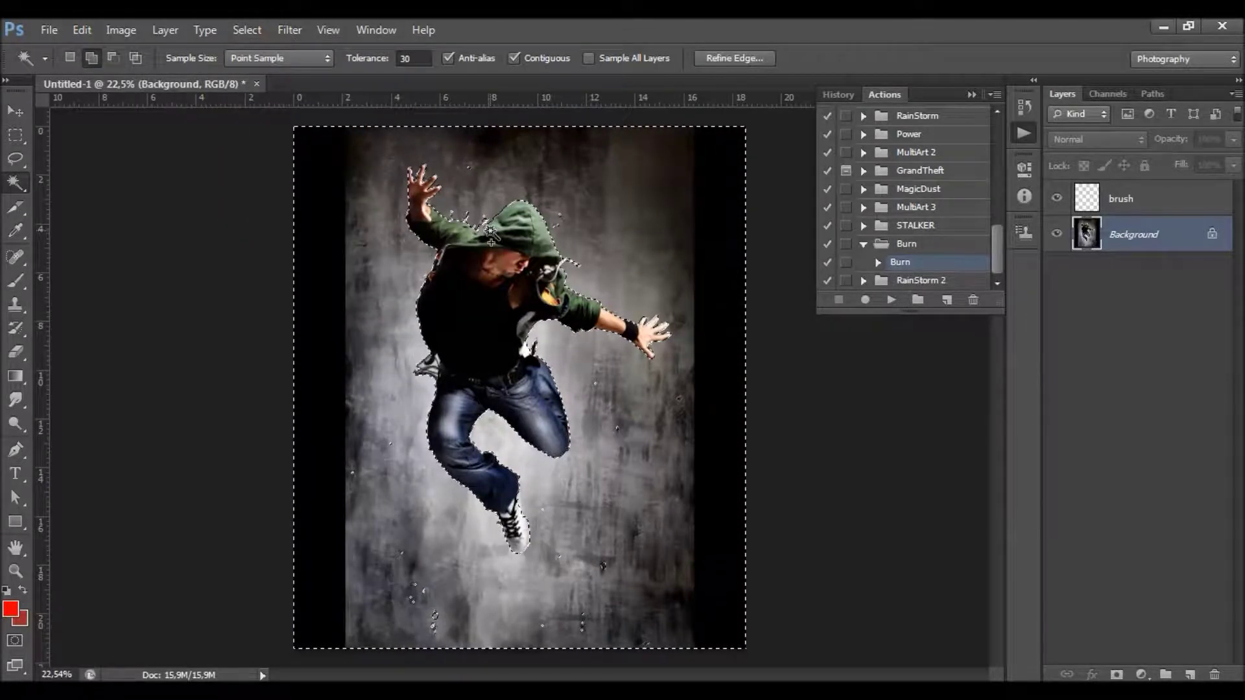
# - Invert the selection so that it covers the dancer, and contract it slightly inside his outline
pyautogui.click(248, 26)
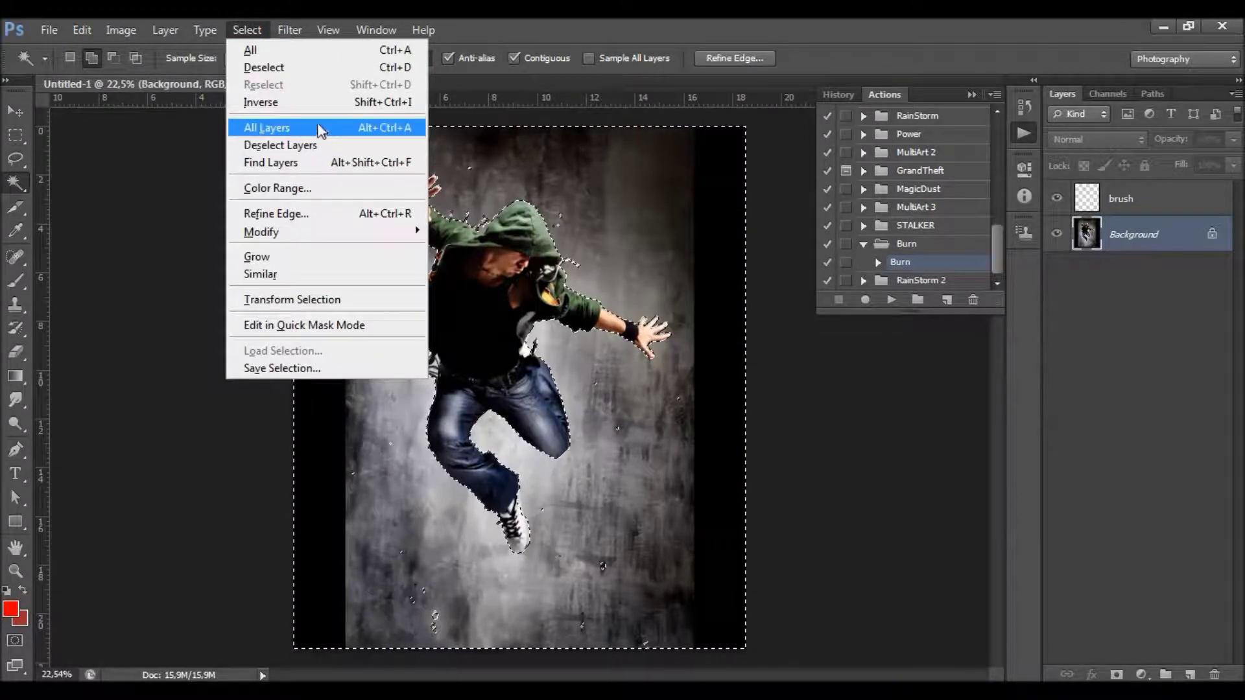
pyautogui.click(260, 102)
pyautogui.scroll(2, 580, 316)
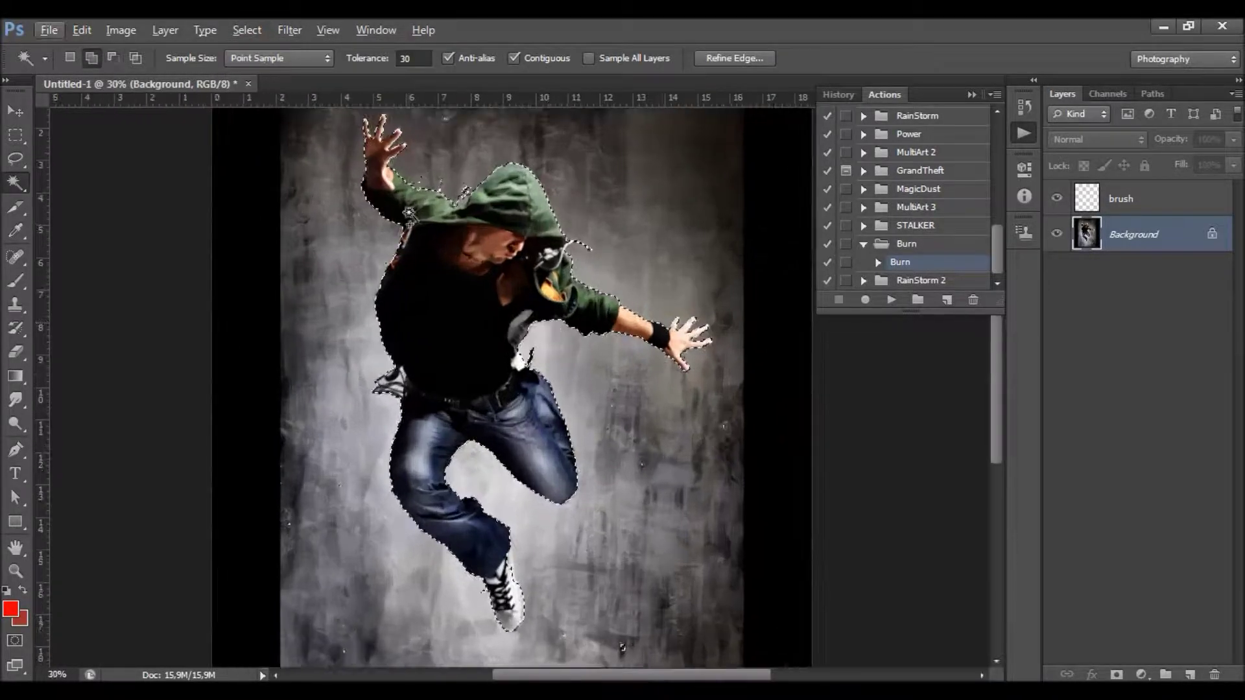
pyautogui.click(245, 30)
pyautogui.moveTo(357, 232)
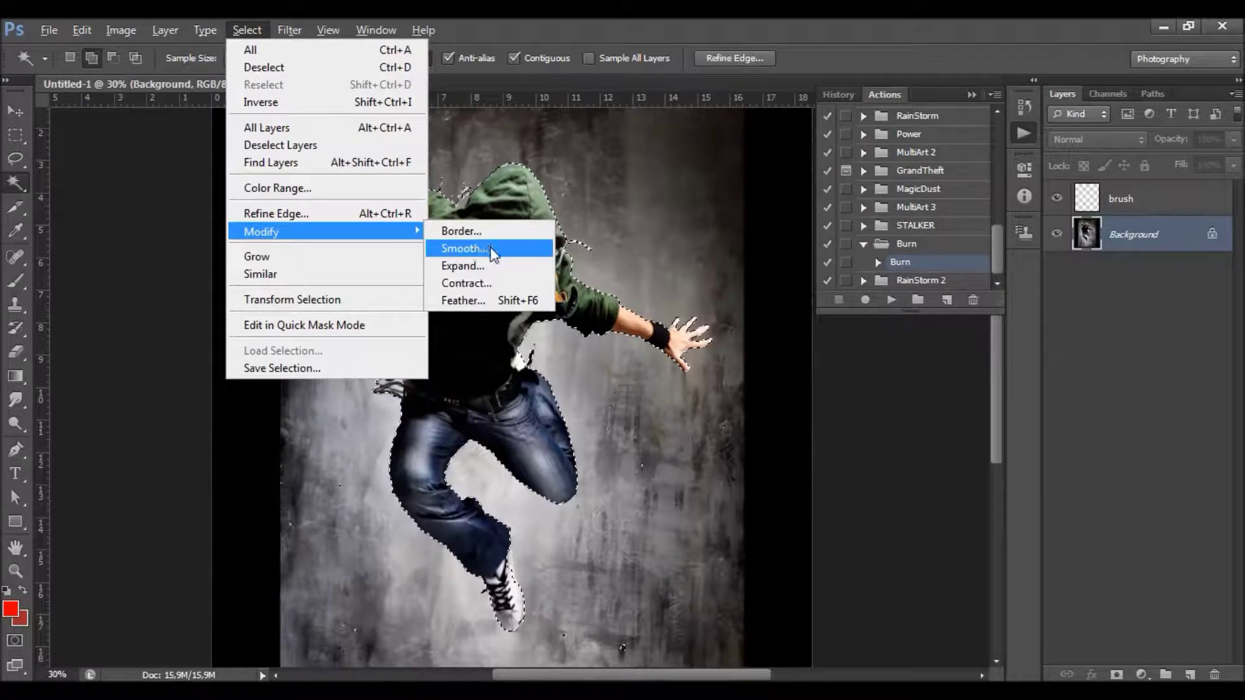
pyautogui.click(466, 281)
pyautogui.press('Return')
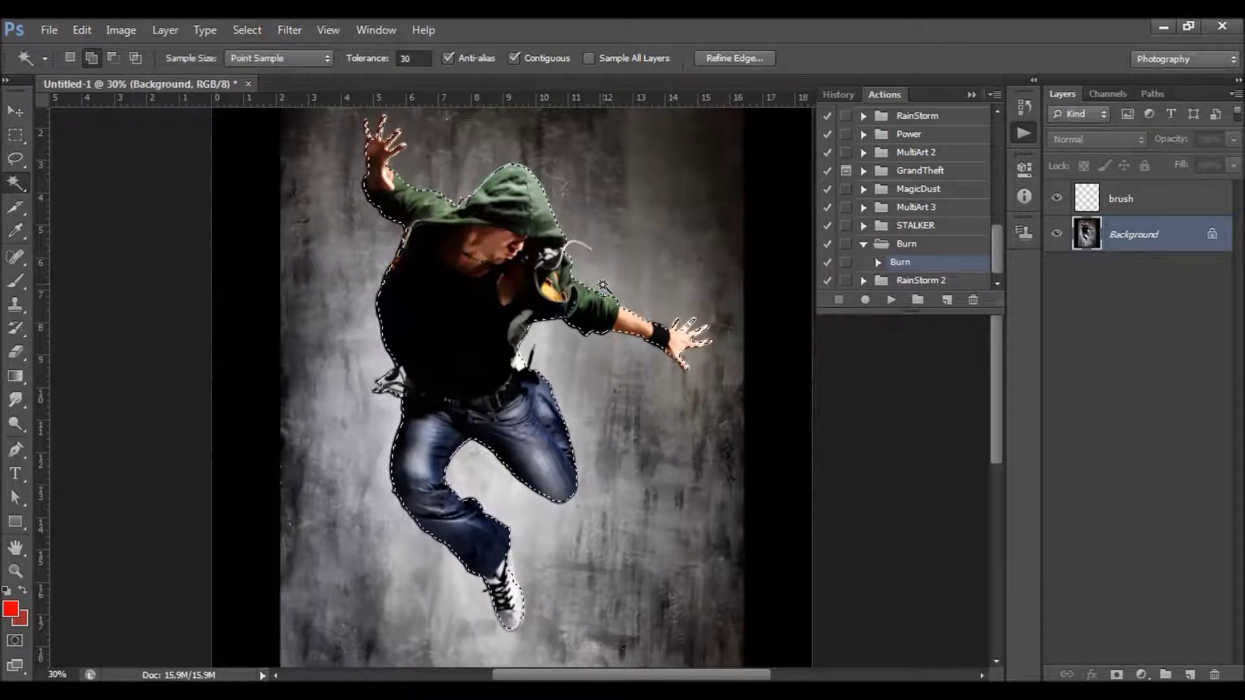
# - Feather the dancer selection with a radius of 5 pixels
pyautogui.click(262, 32)
pyautogui.moveTo(360, 232)
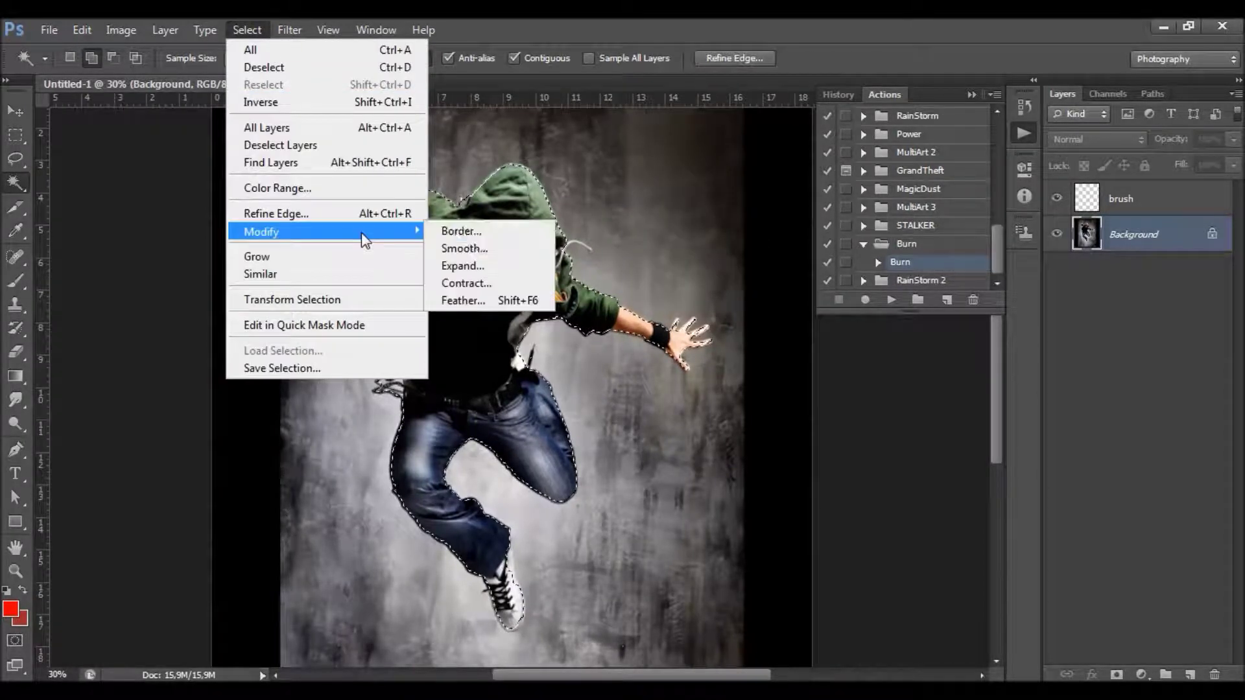
pyautogui.click(462, 301)
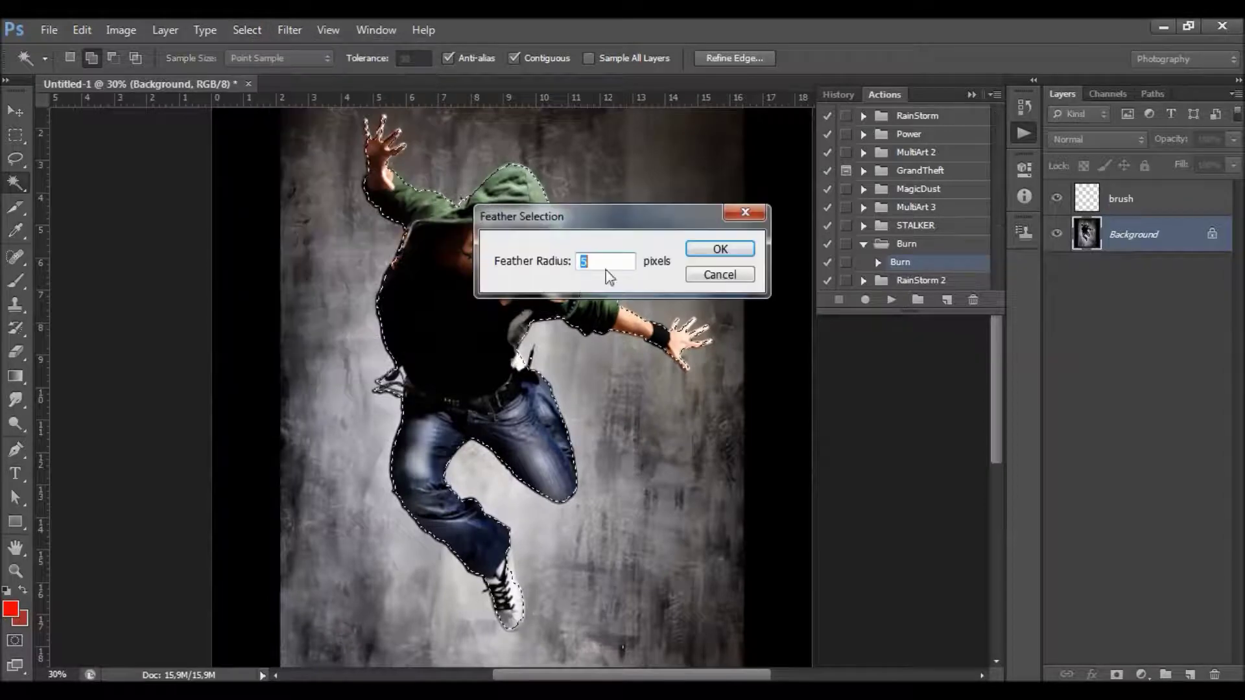
pyautogui.click(730, 250)
pyautogui.hotkey('ctrl', '-')
pyautogui.hotkey('ctrl', '-')
pyautogui.hotkey('ctrl', '0')
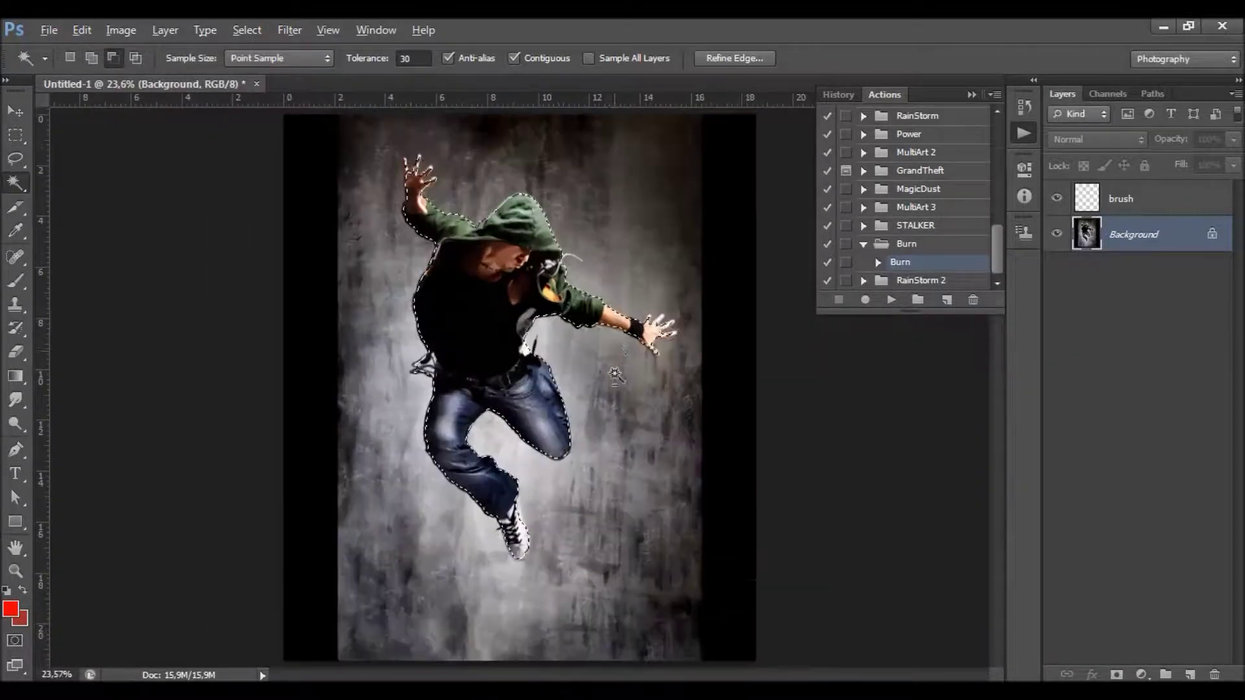
# - Fill the dancer selection on the brush layer with the red foreground colour in Normal mode at 100% opacity, and deselect
pyautogui.click(1100, 194)
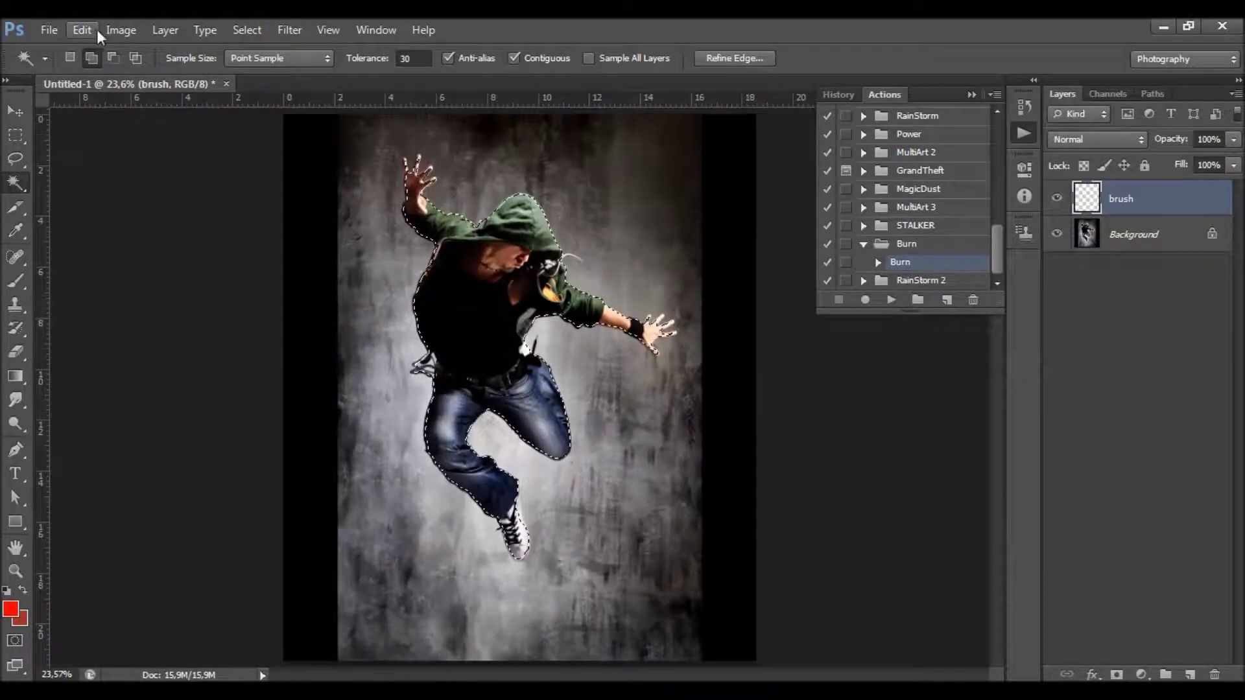
pyautogui.click(83, 30)
pyautogui.click(132, 275)
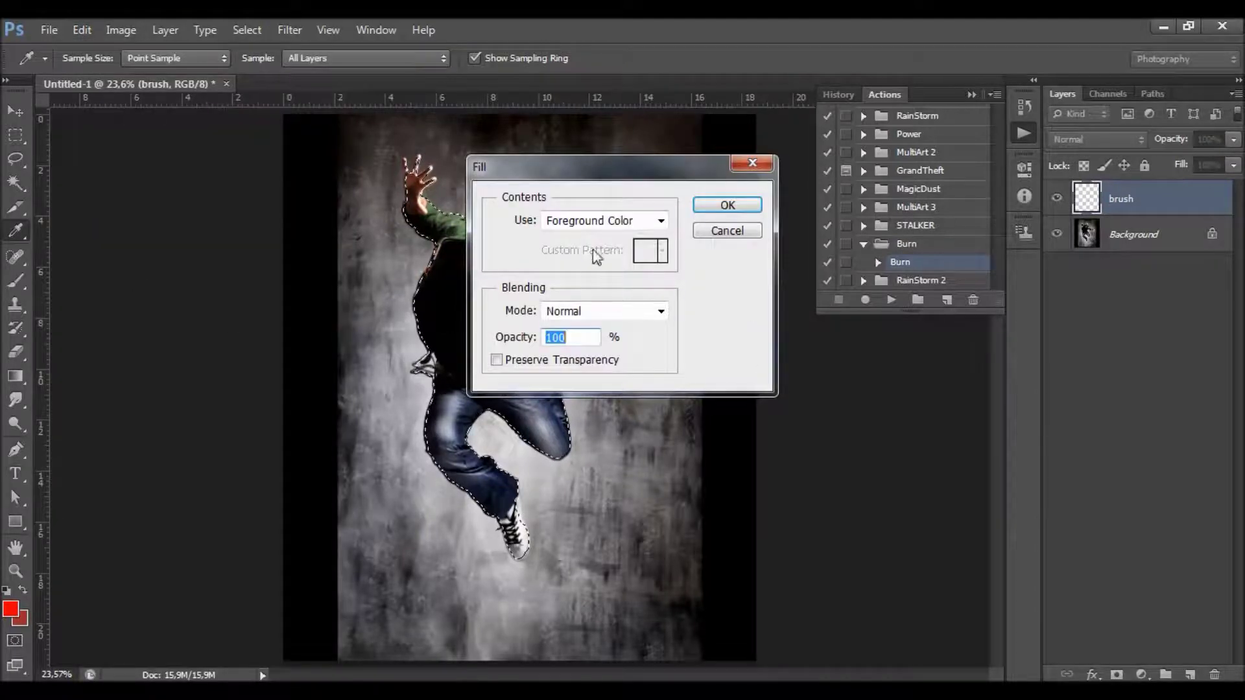
pyautogui.press('Return')
pyautogui.press('w')
pyautogui.hotkey('ctrl', 'd')
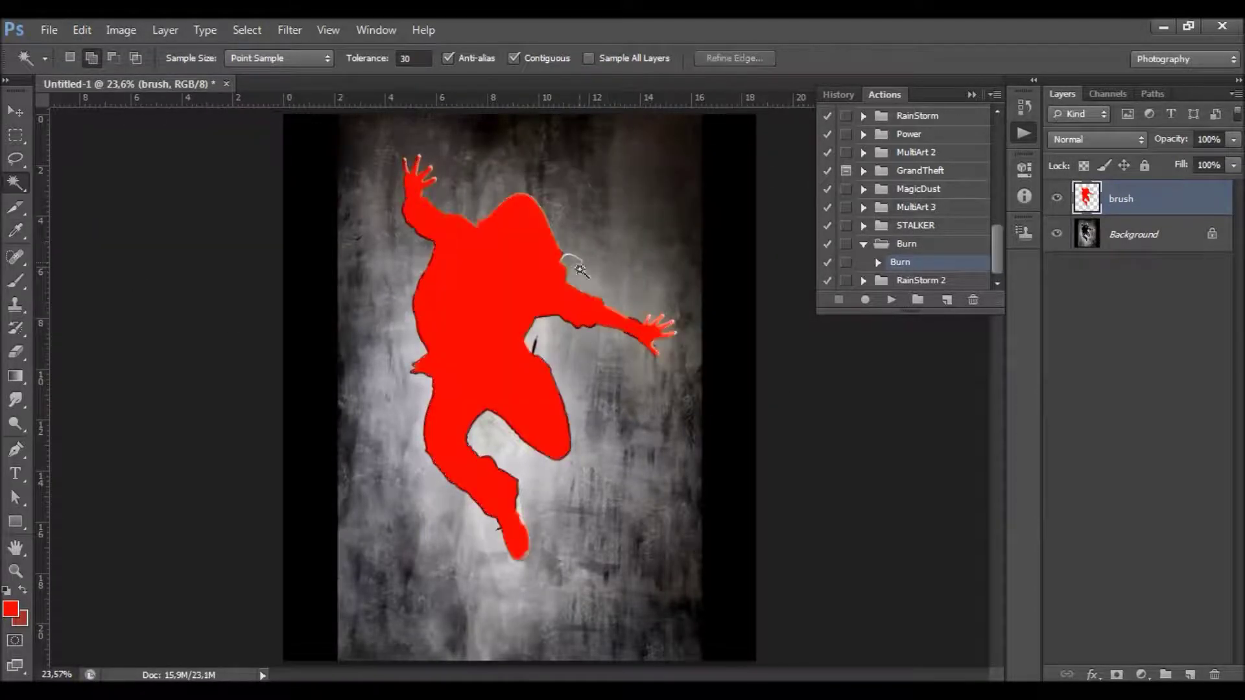
# - Switch to the Brush tool and play the Burn action on the document with the red-filled brush layer
pyautogui.scroll(1, 575, 262)
pyautogui.click(16, 281)
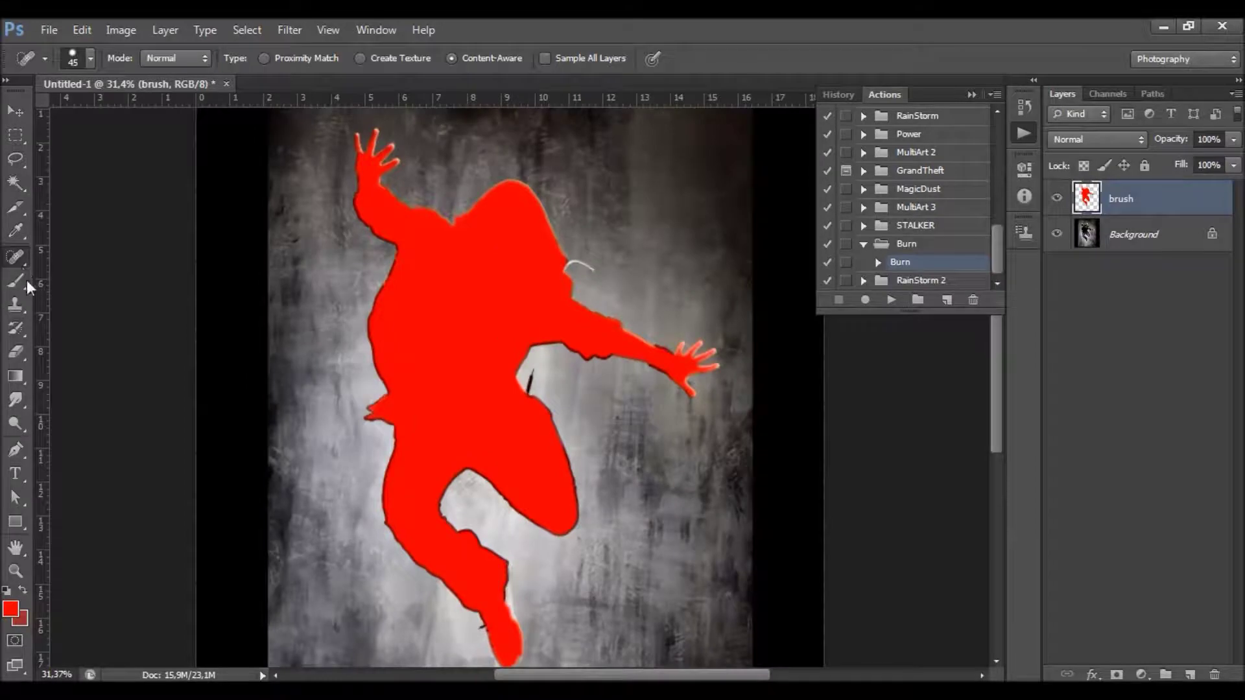
pyautogui.moveTo(314, 196); pyautogui.dragTo(338, 188)
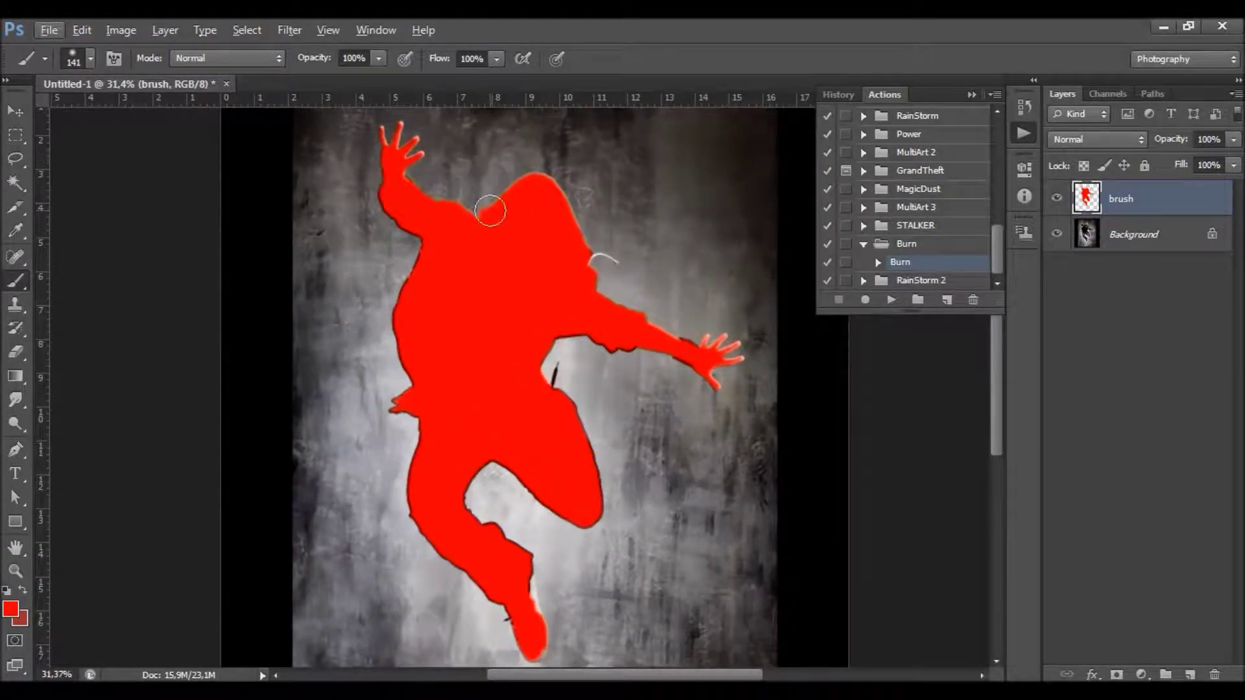
pyautogui.scroll(-1, 519, 247)
pyautogui.scroll(2, 566, 299)
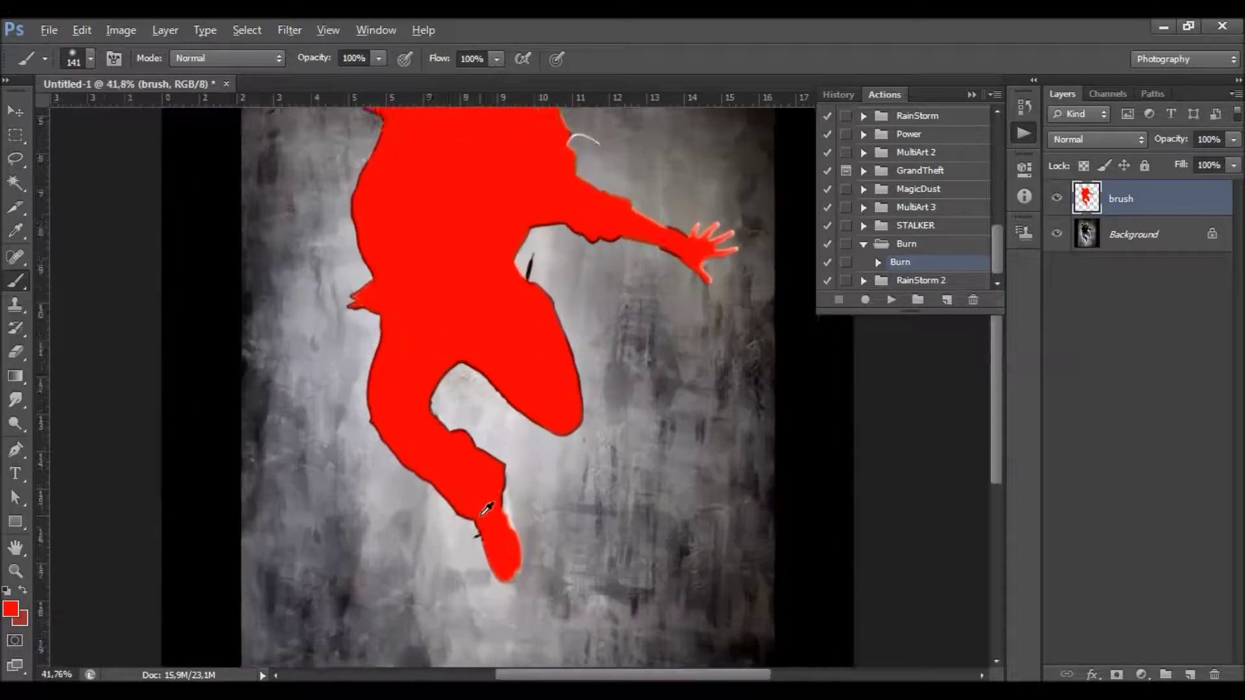
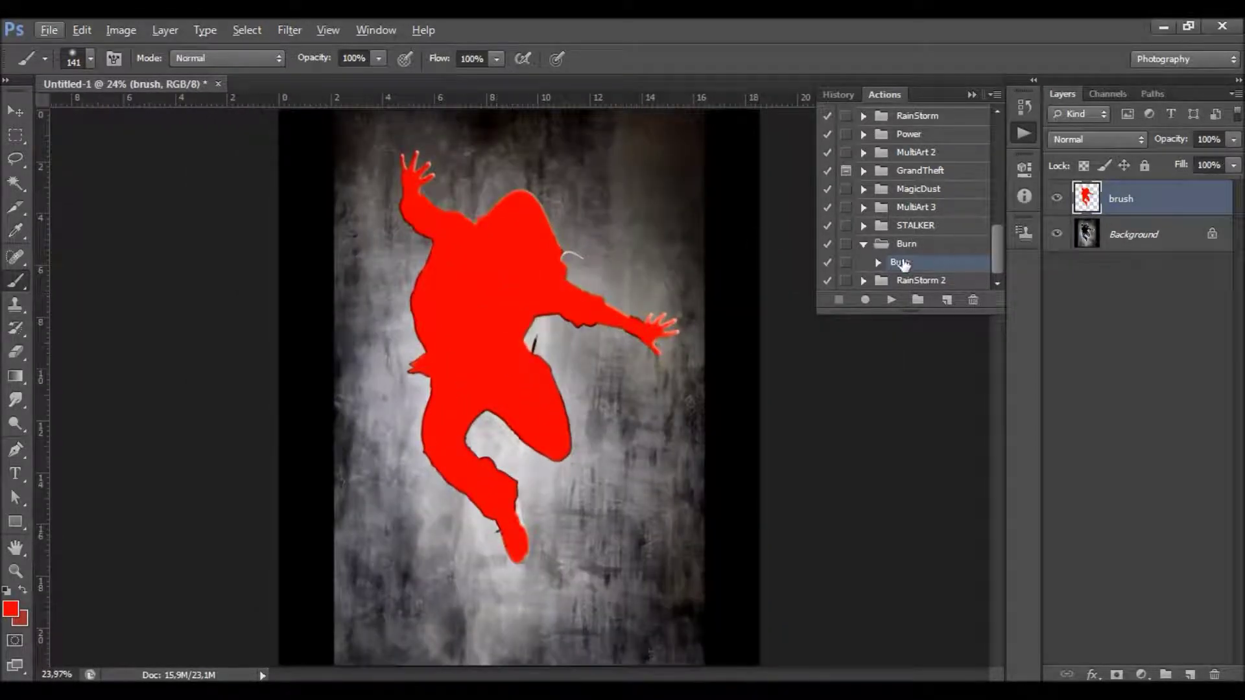
pyautogui.click(890, 300)
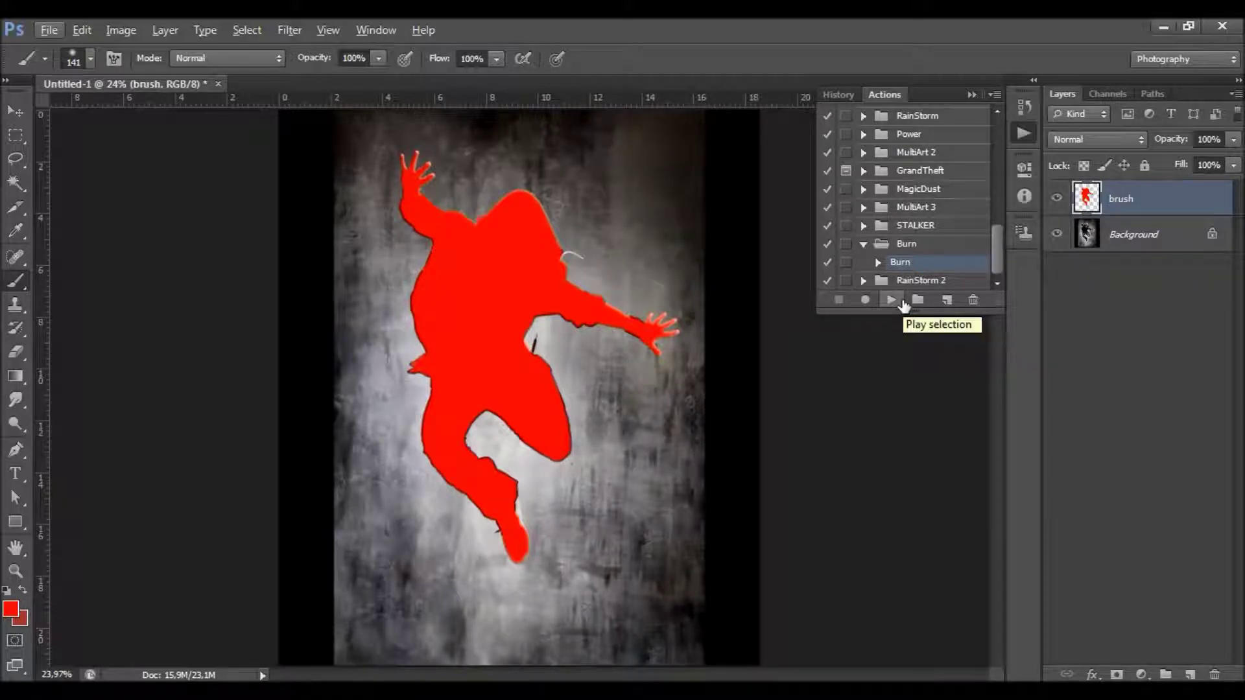
pyautogui.click(902, 301)
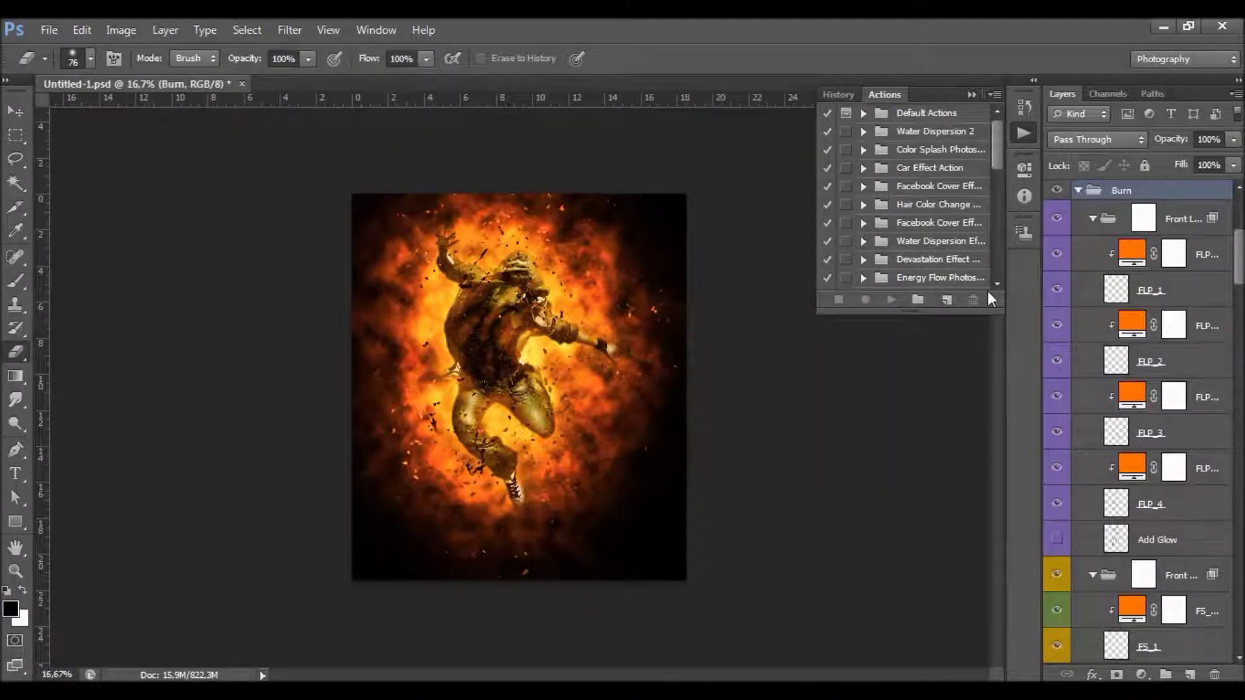
# - Enlarge the fire effect image to 25%, collapse the action list and look through the layers of the Burn group
pyautogui.press('z')
pyautogui.click(560, 299)
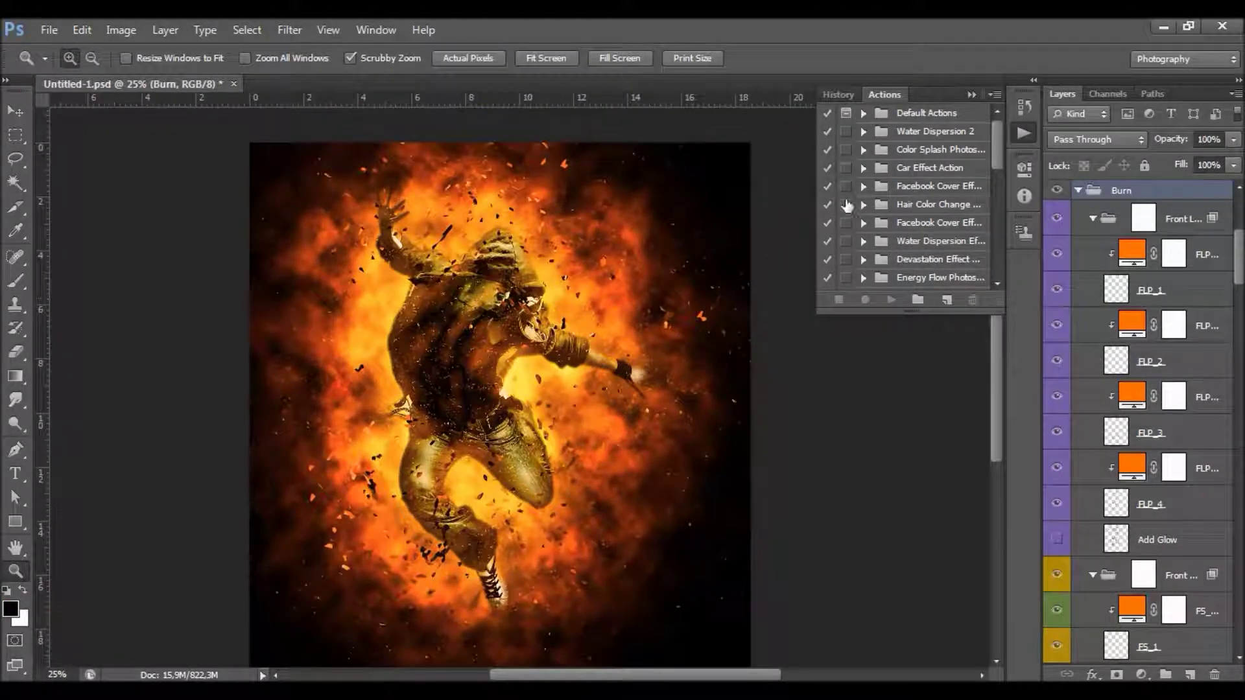
pyautogui.click(969, 89)
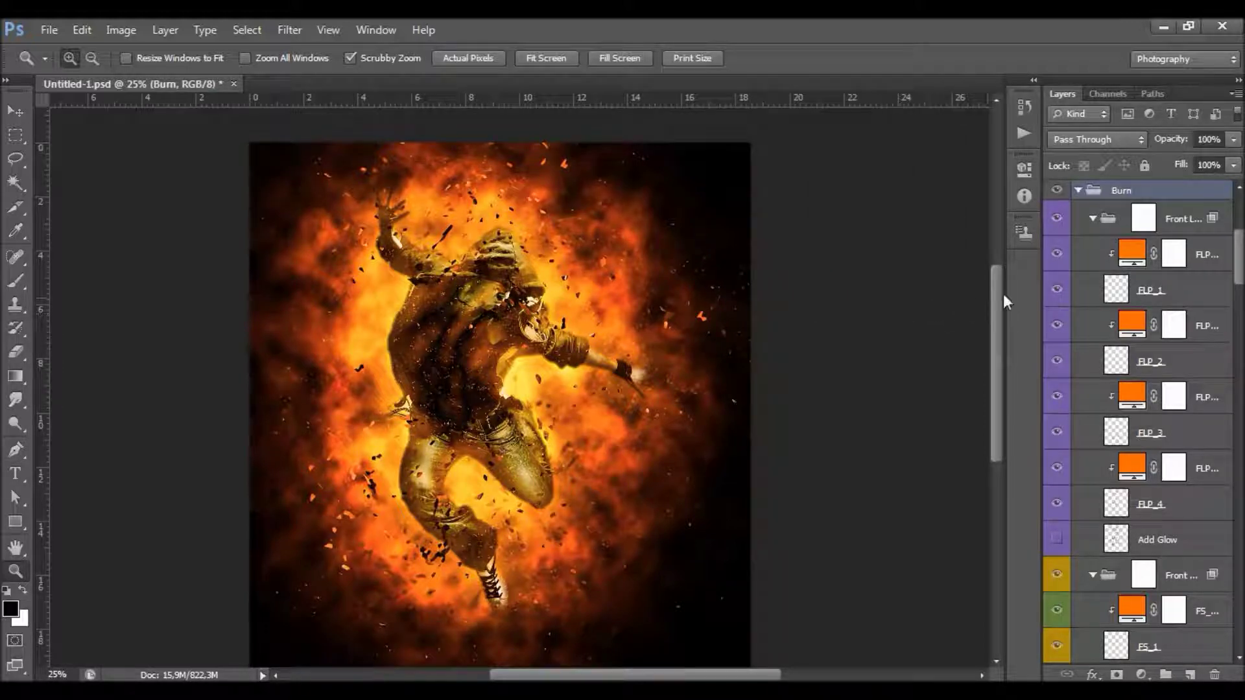
pyautogui.scroll(-8, 1102, 358)
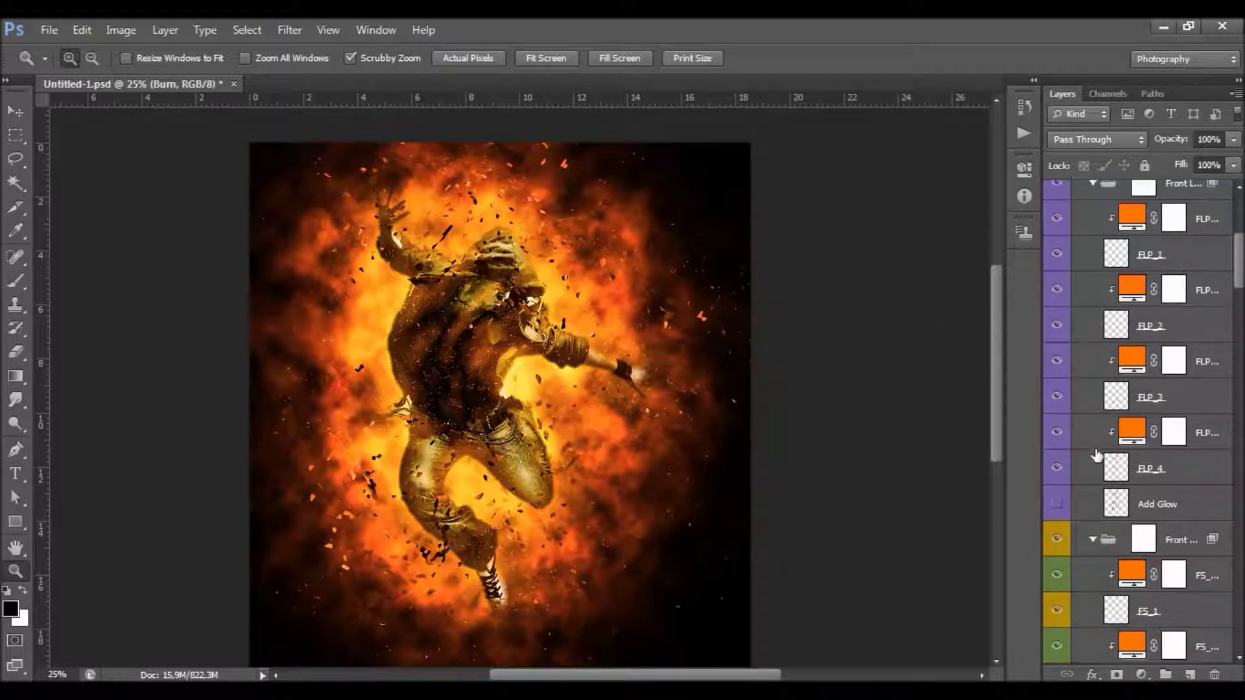
pyautogui.scroll(10, 1102, 358)
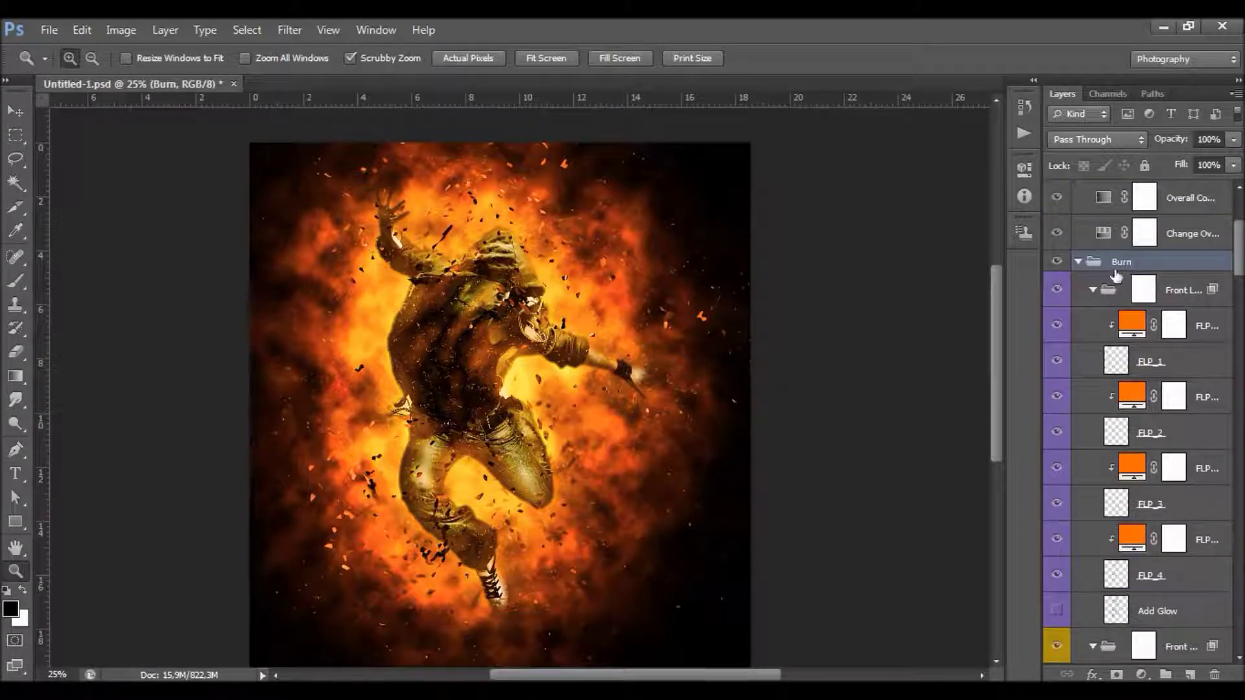
pyautogui.scroll(-1, 1121, 269)
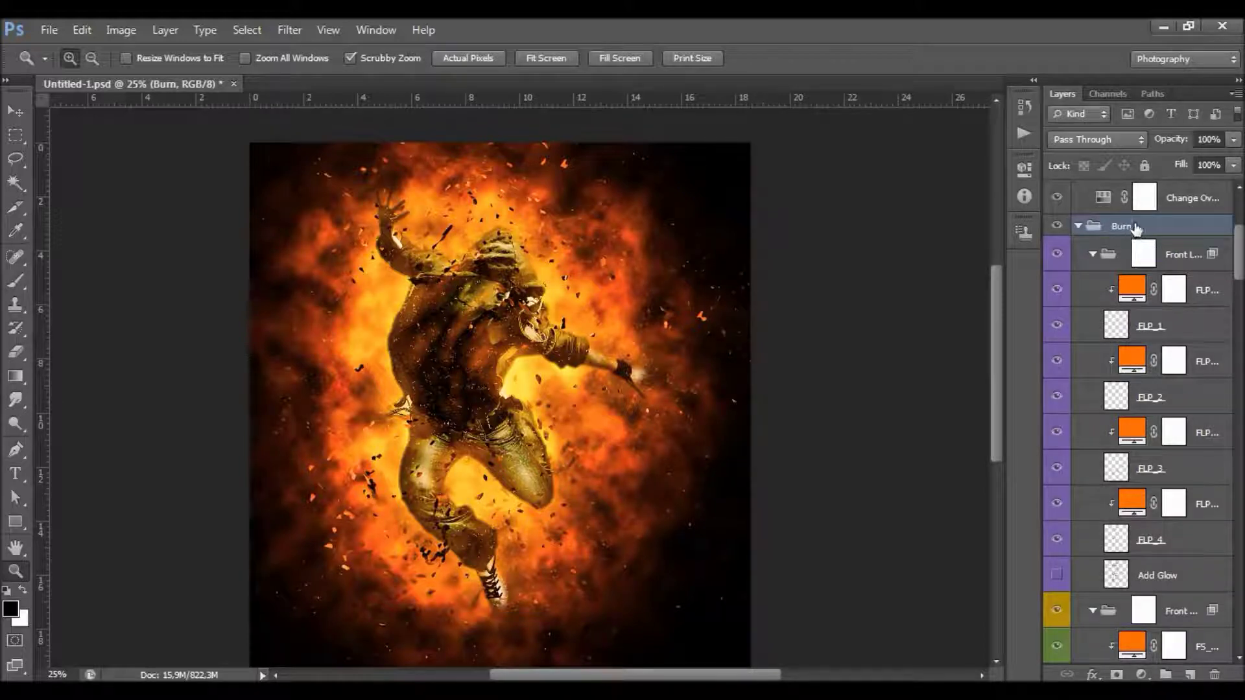
# - Collapse all layer groups, and briefly expand the Burn group to look over its subgroups
pyautogui.click(1078, 227)
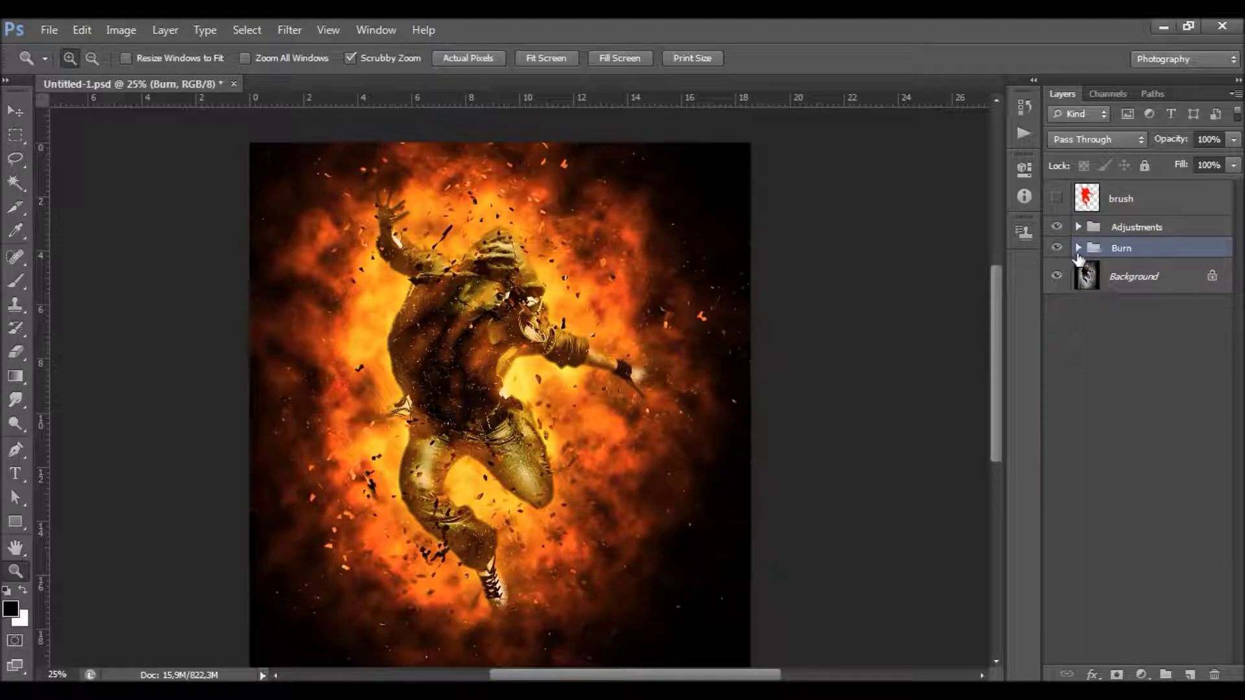
pyautogui.click(1079, 249)
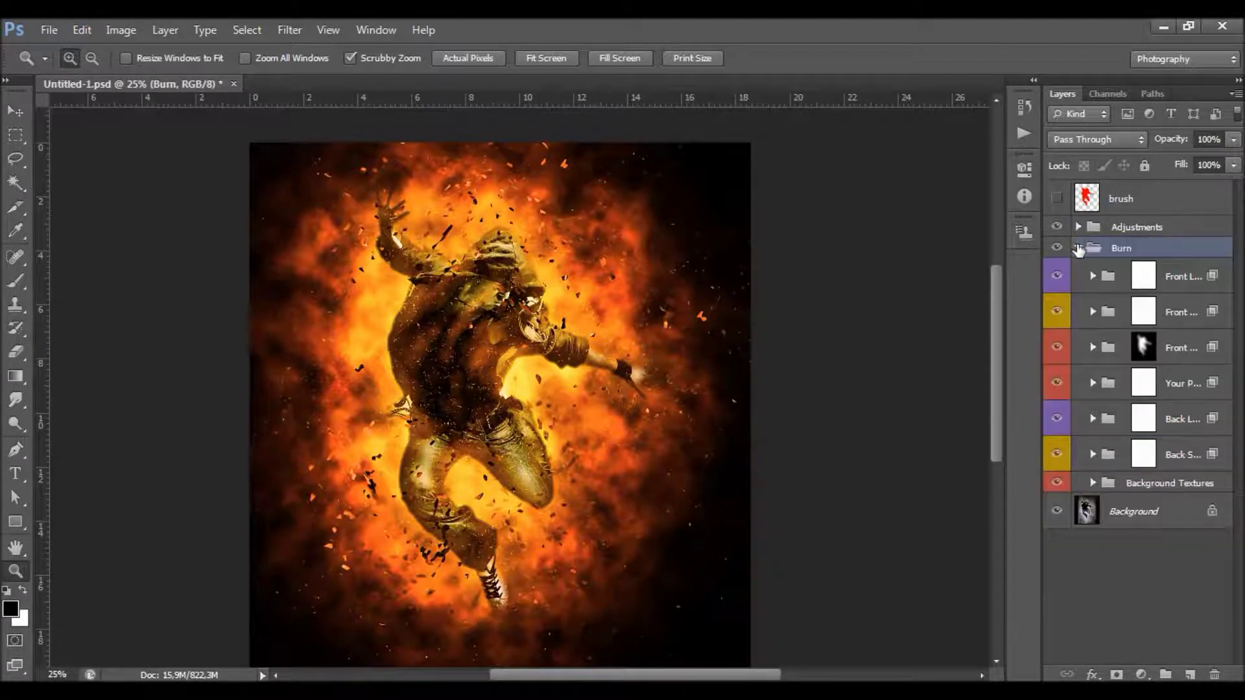
pyautogui.click(1079, 248)
pyautogui.scroll(-1, 499, 310)
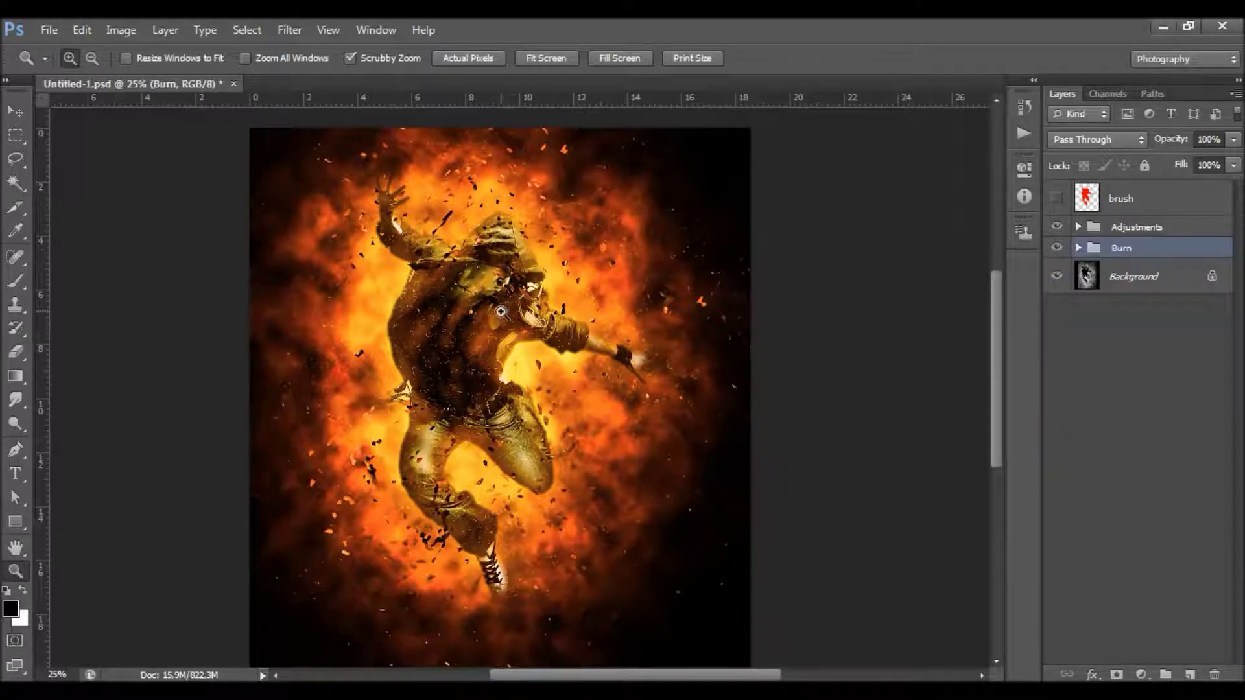
# - Expand the Adjustments group and widen the layer list so the full layer names can be read
pyautogui.click(1092, 228)
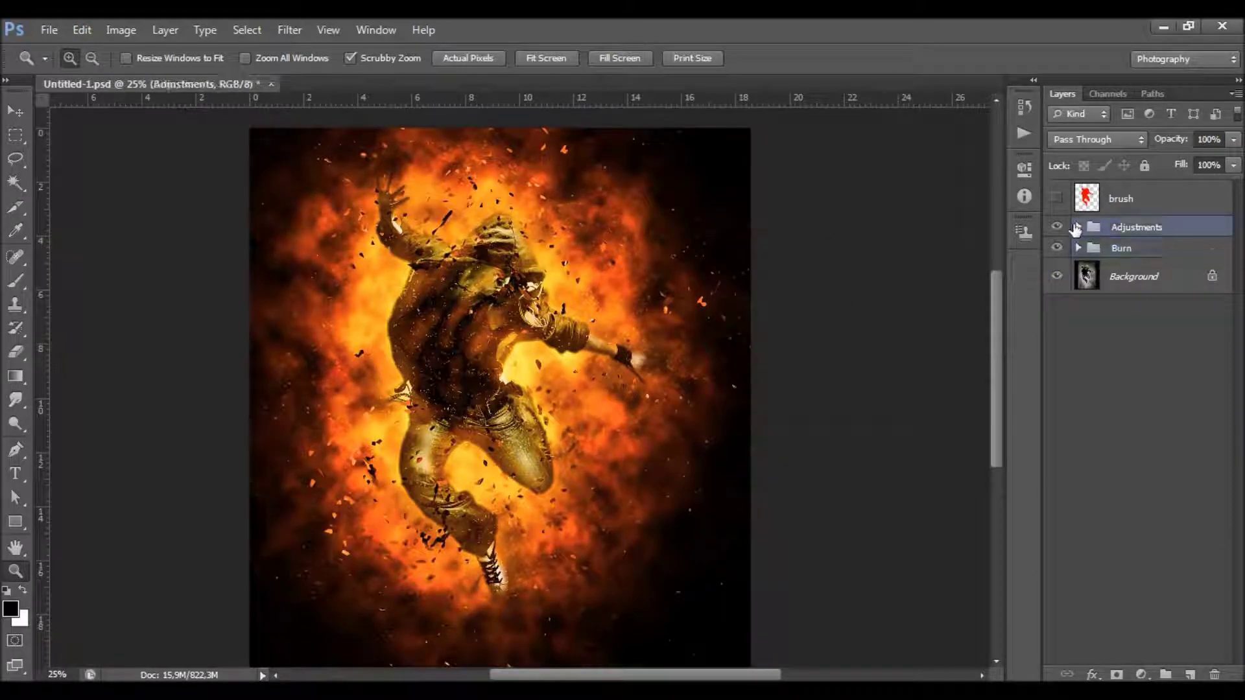
pyautogui.click(1078, 227)
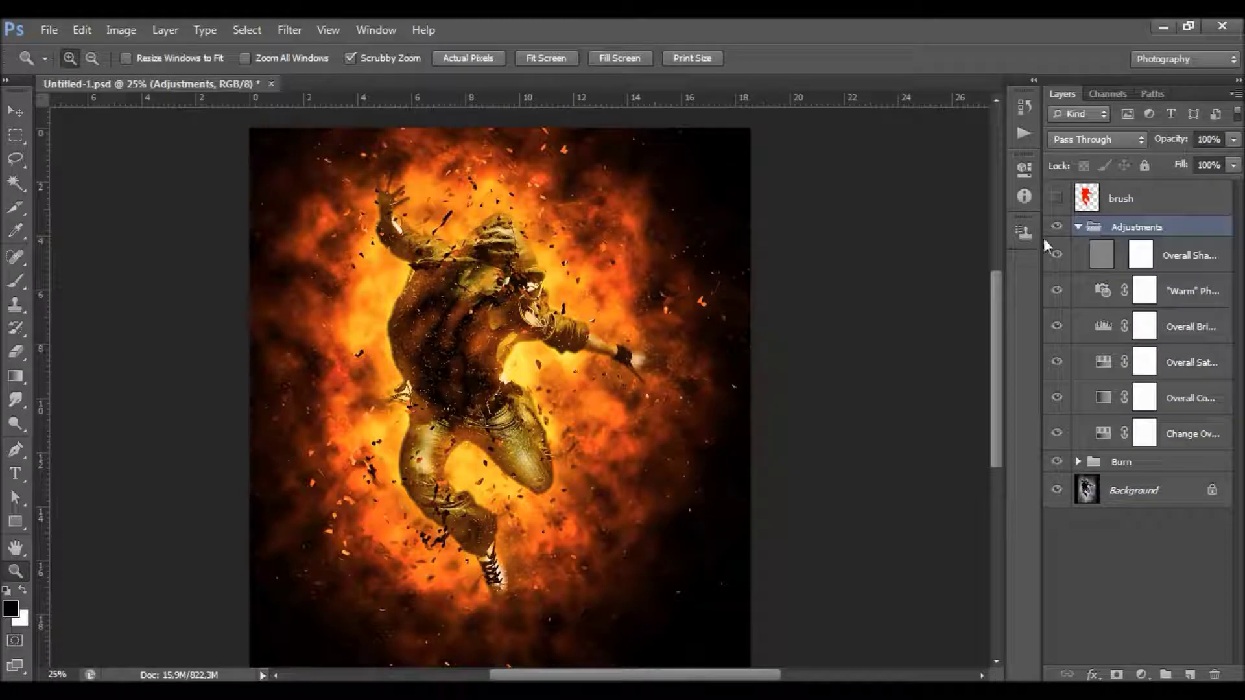
pyautogui.moveTo(1041, 239); pyautogui.dragTo(969, 241)
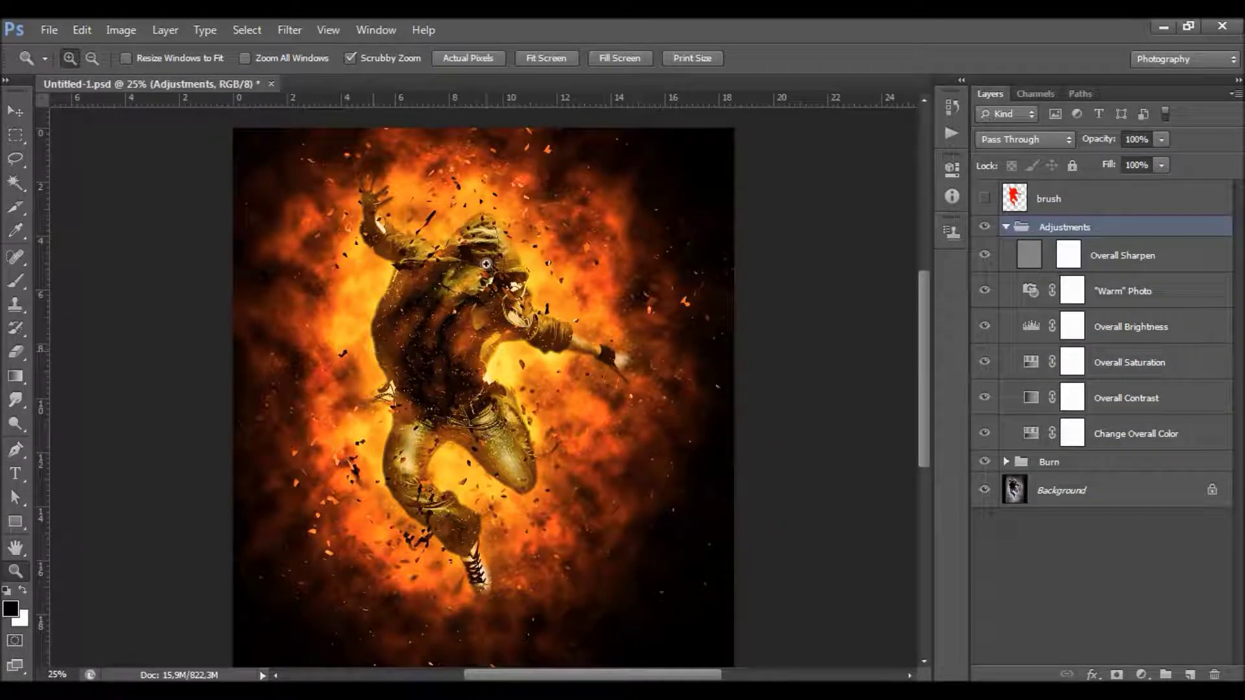
# - Compare the image with and without the Overall Sharpen layer, set that layer's opacity to 100%, and hide it
pyautogui.click(1112, 255)
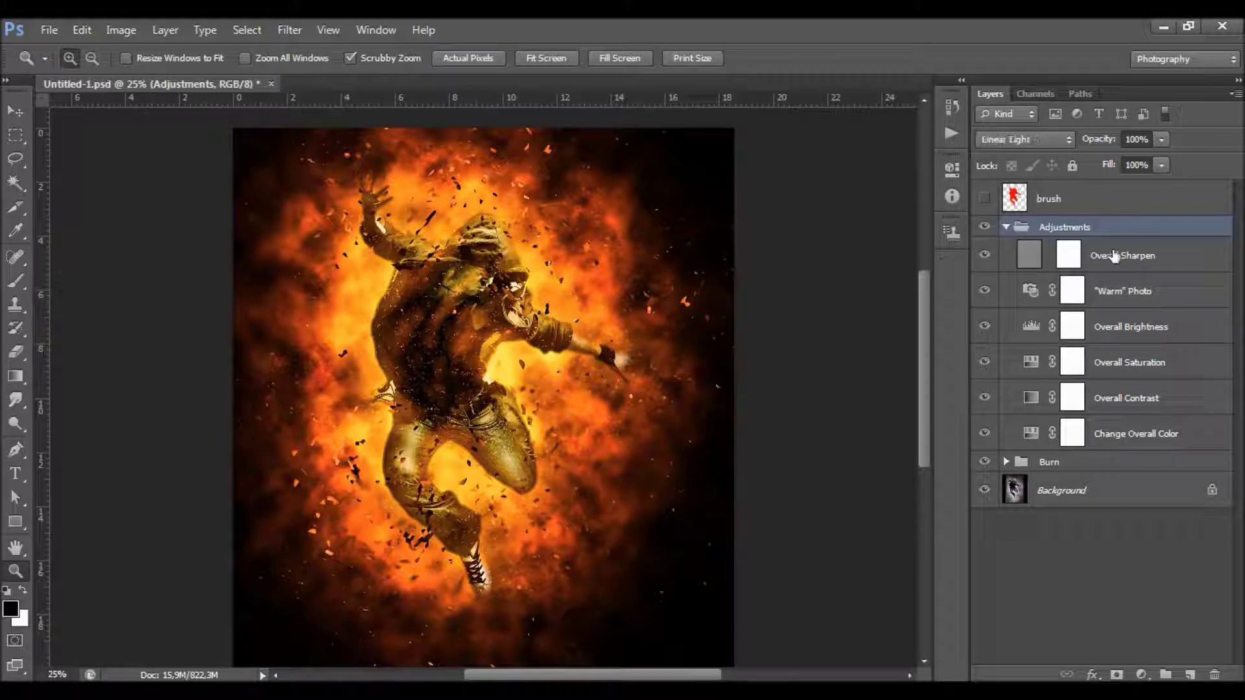
pyautogui.click(983, 255)
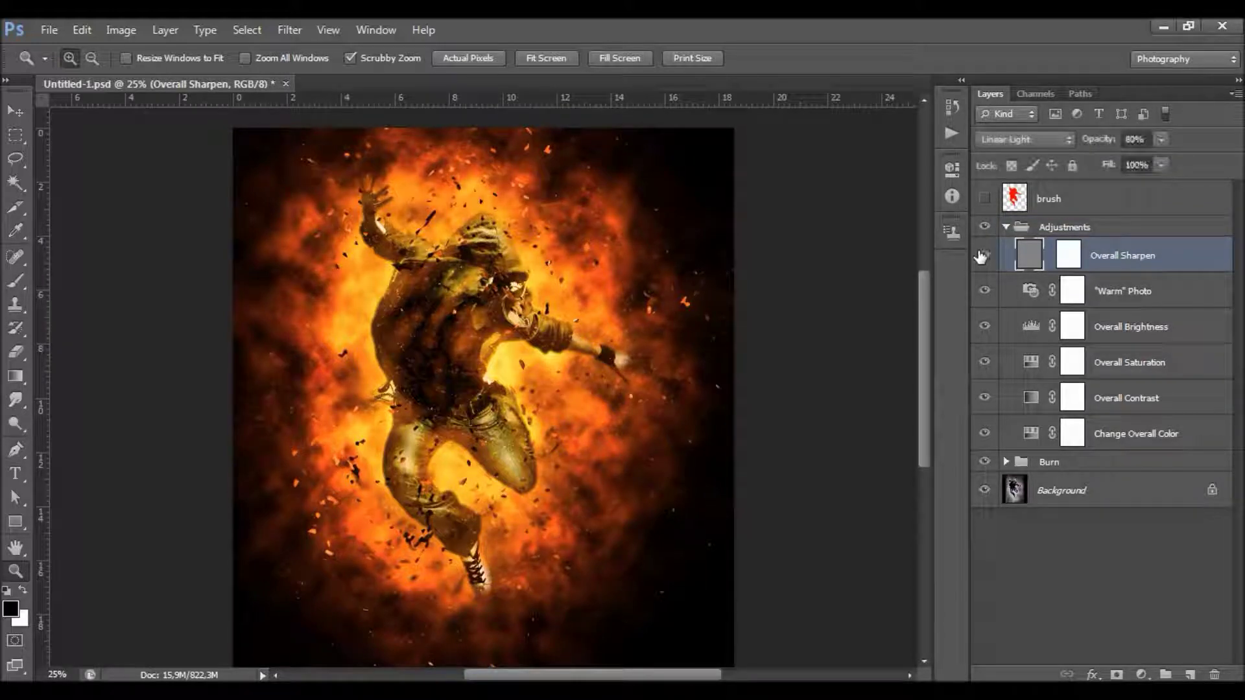
pyautogui.click(980, 258)
pyautogui.click(980, 257)
pyautogui.click(1161, 139)
pyautogui.moveTo(1162, 158); pyautogui.dragTo(1134, 162)
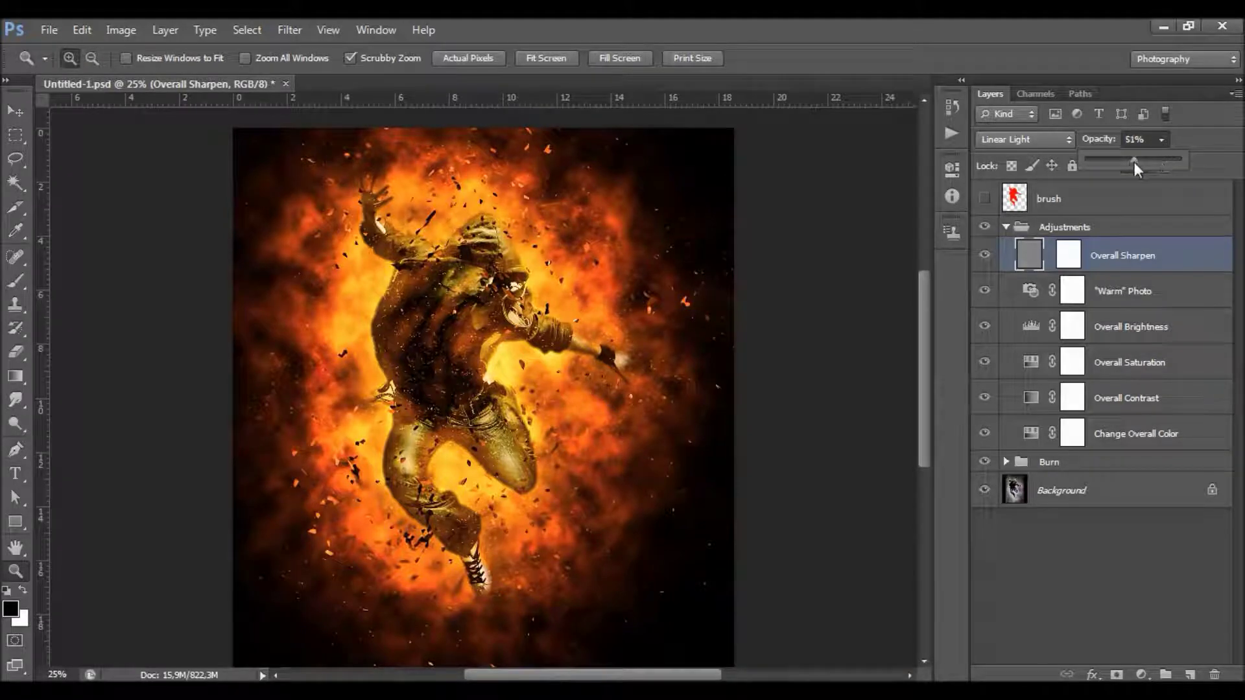
pyautogui.moveTo(1106, 166); pyautogui.dragTo(1194, 165)
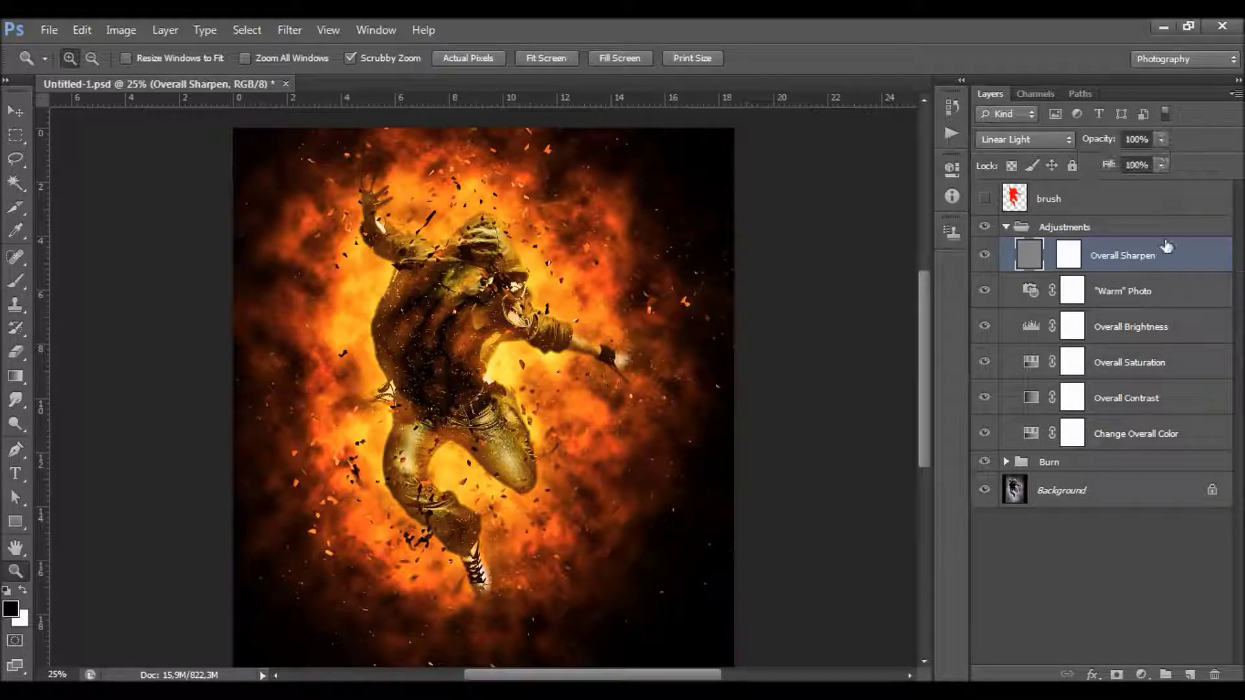
pyautogui.click(982, 262)
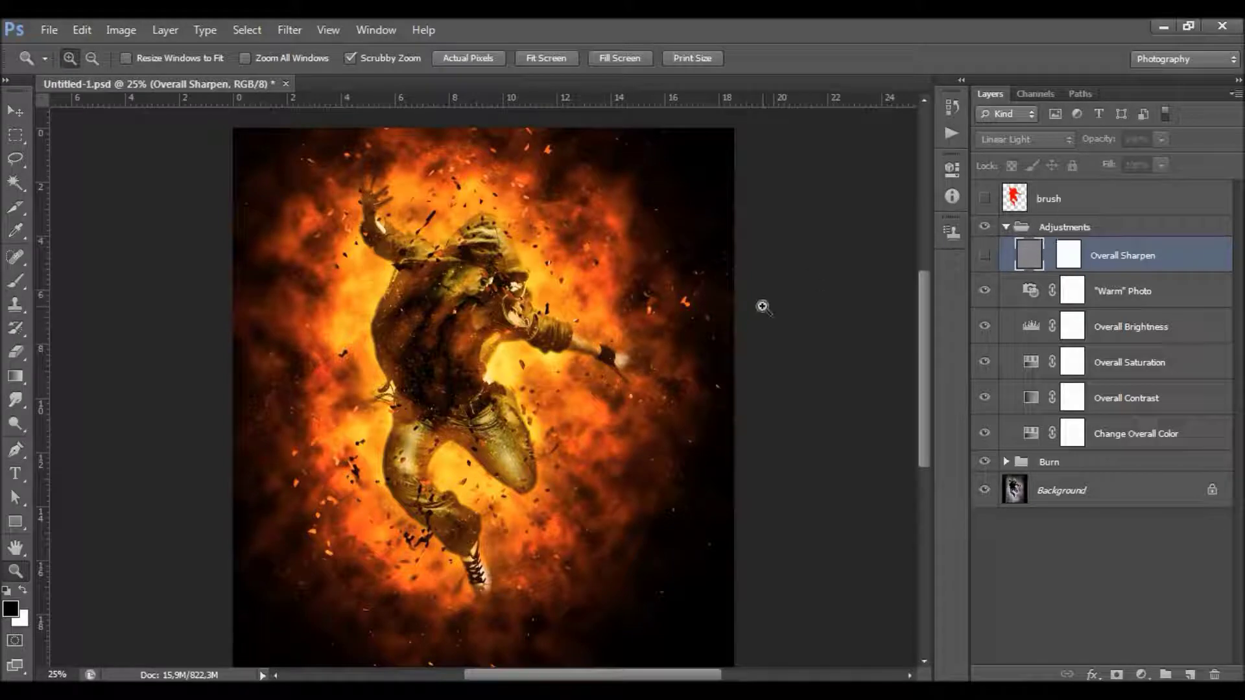
# - Examine the "Warm" Photo layer's effect by toggling its visibility and look over its Photo Filter settings
pyautogui.click(1150, 282)
pyautogui.click(984, 291)
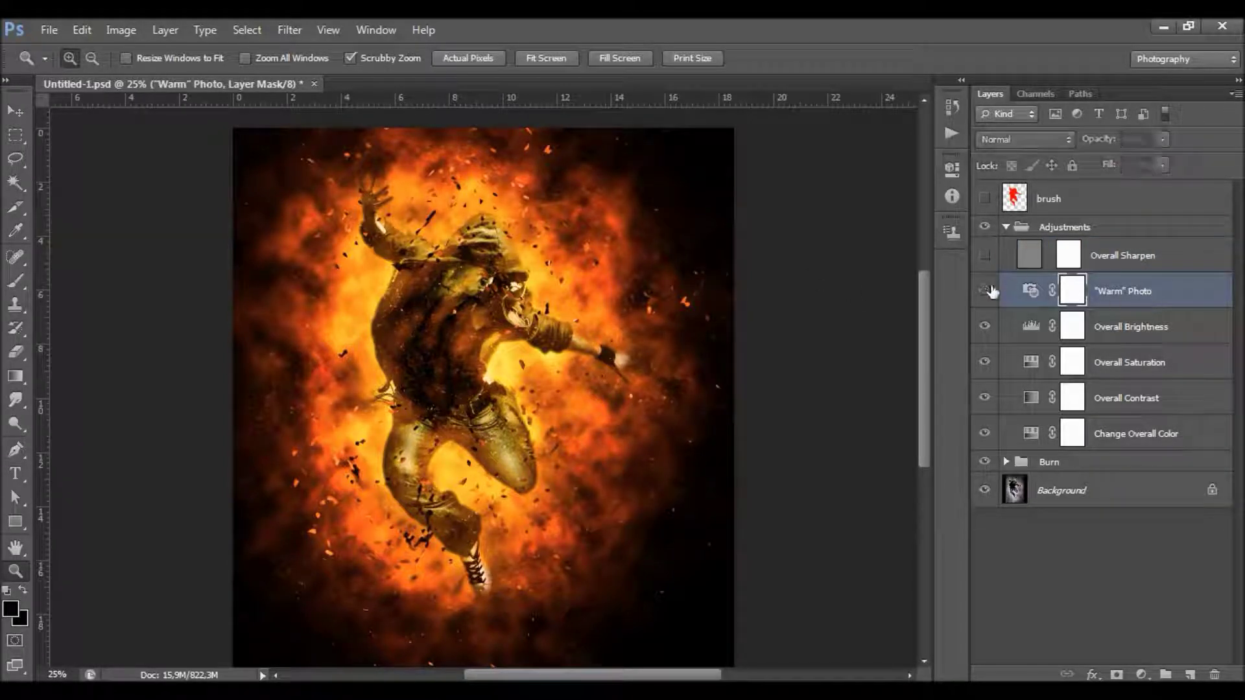
pyautogui.click(984, 291)
pyautogui.click(985, 291)
pyautogui.click(985, 291)
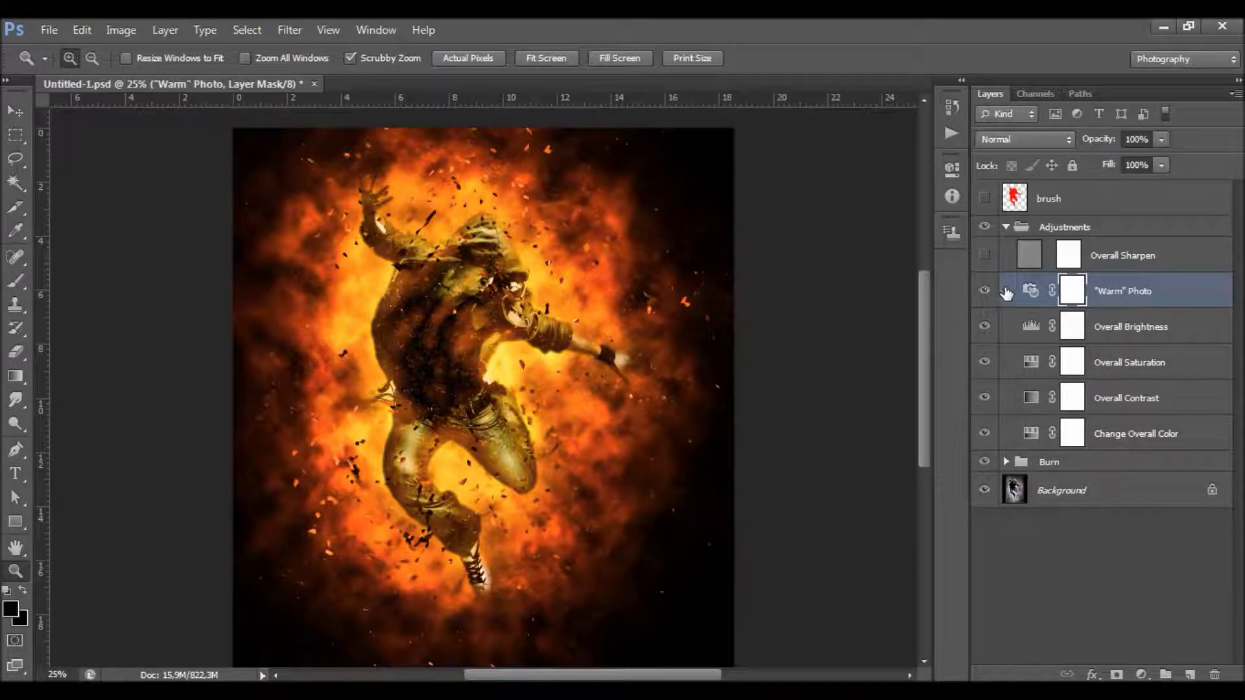
pyautogui.doubleClick(1030, 290)
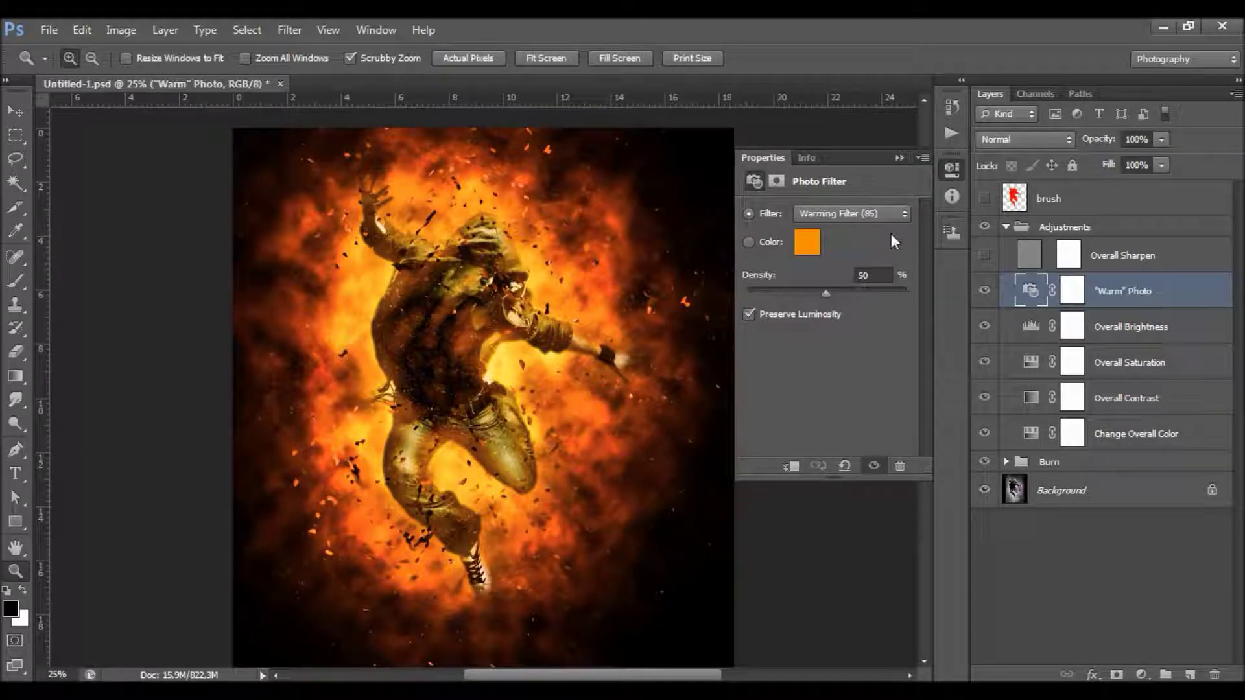
pyautogui.click(900, 157)
pyautogui.click(979, 291)
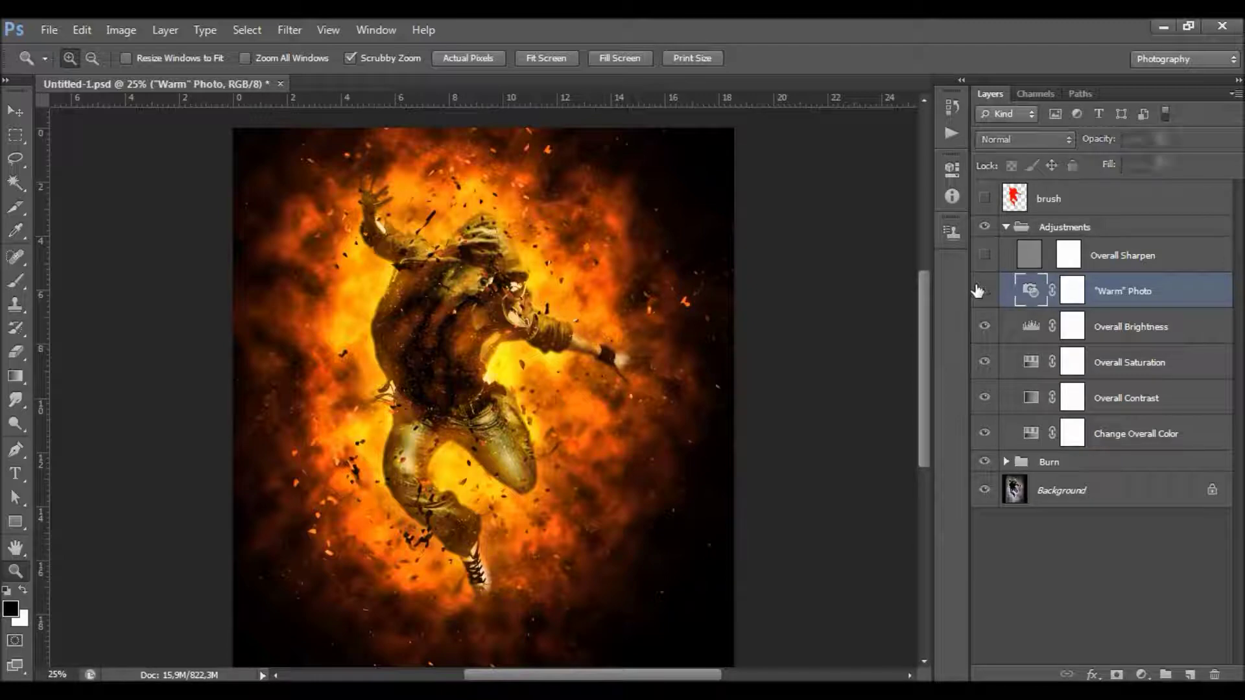
pyautogui.click(979, 291)
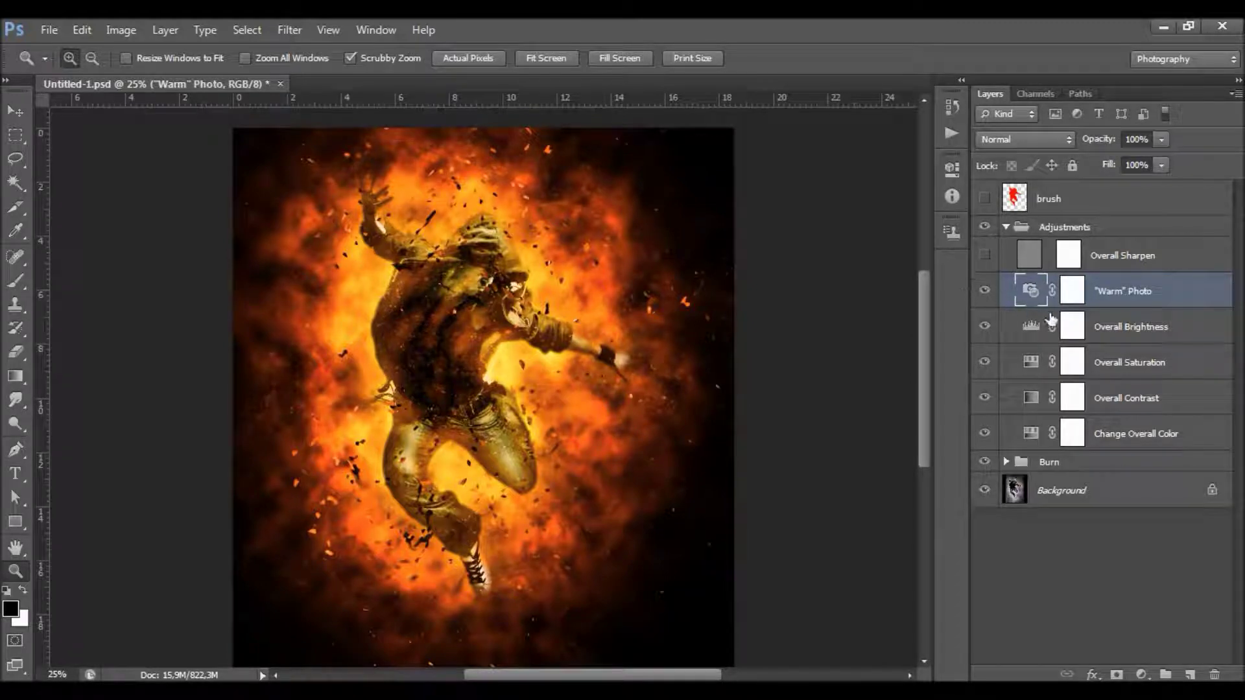
# - Set the Overall Brightness layer's Levels to midtones 1.10 and white point 245, and compare the image with and without it
pyautogui.click(1116, 340)
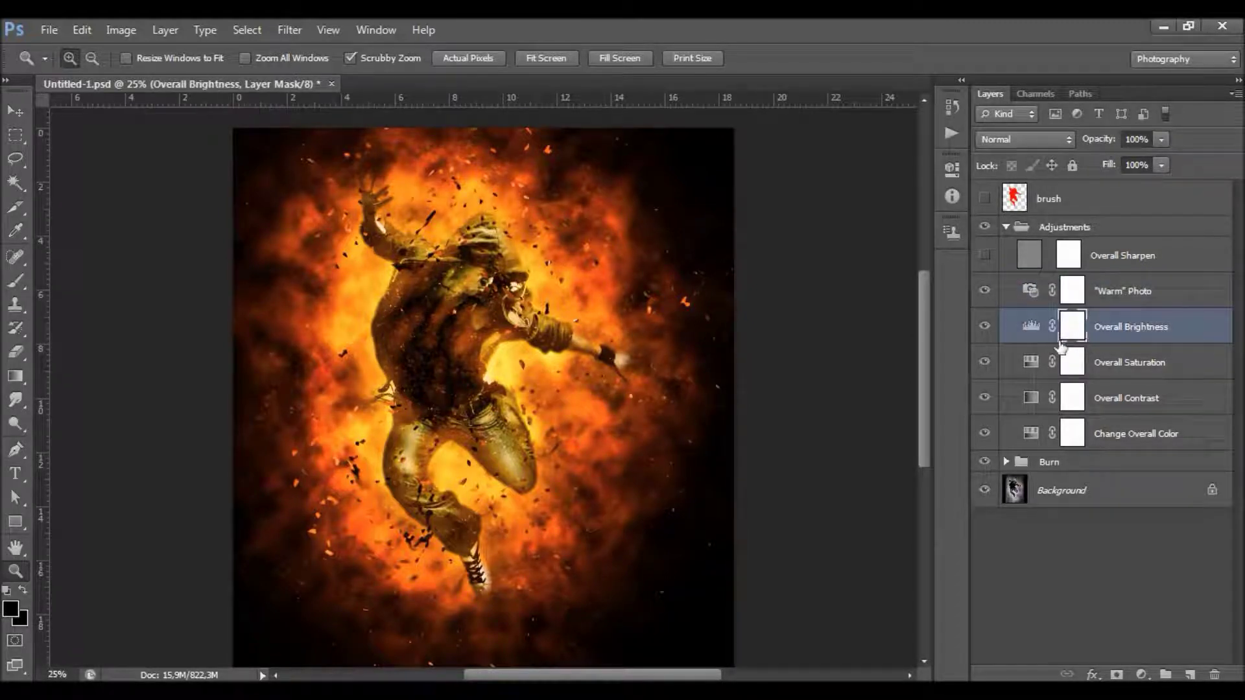
pyautogui.doubleClick(1032, 330)
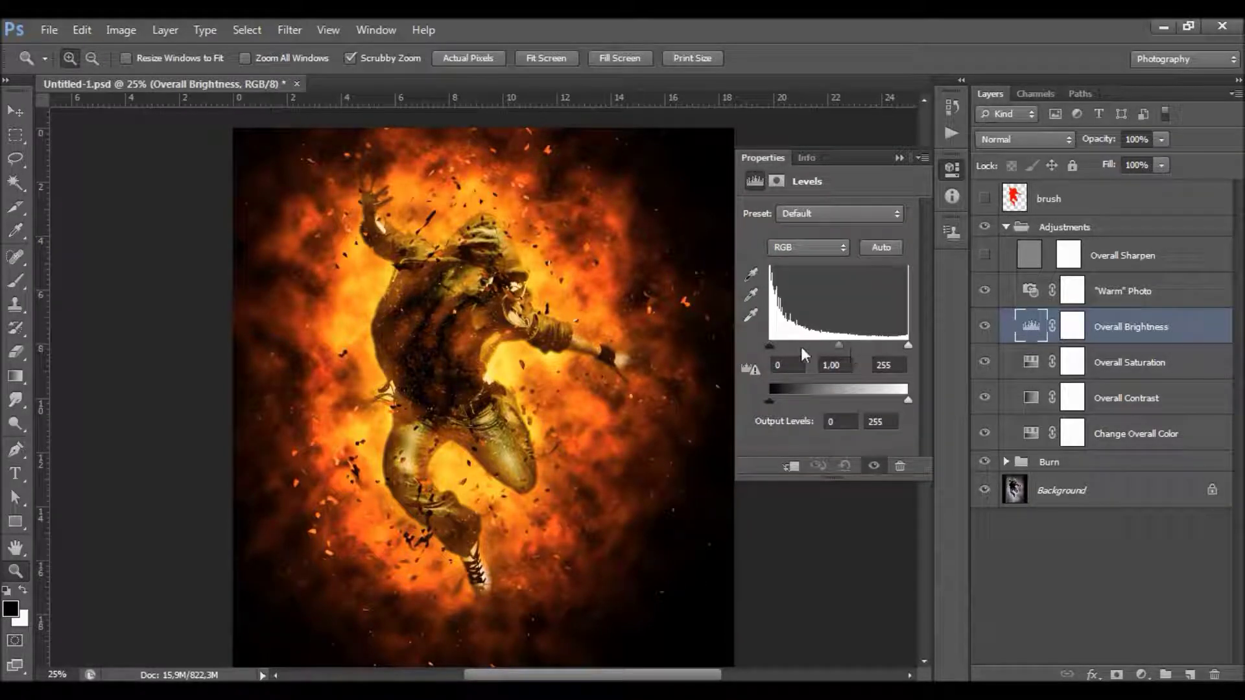
pyautogui.moveTo(769, 345); pyautogui.dragTo(769, 345)
pyautogui.moveTo(885, 352); pyautogui.dragTo(908, 347)
pyautogui.moveTo(902, 346); pyautogui.dragTo(834, 349)
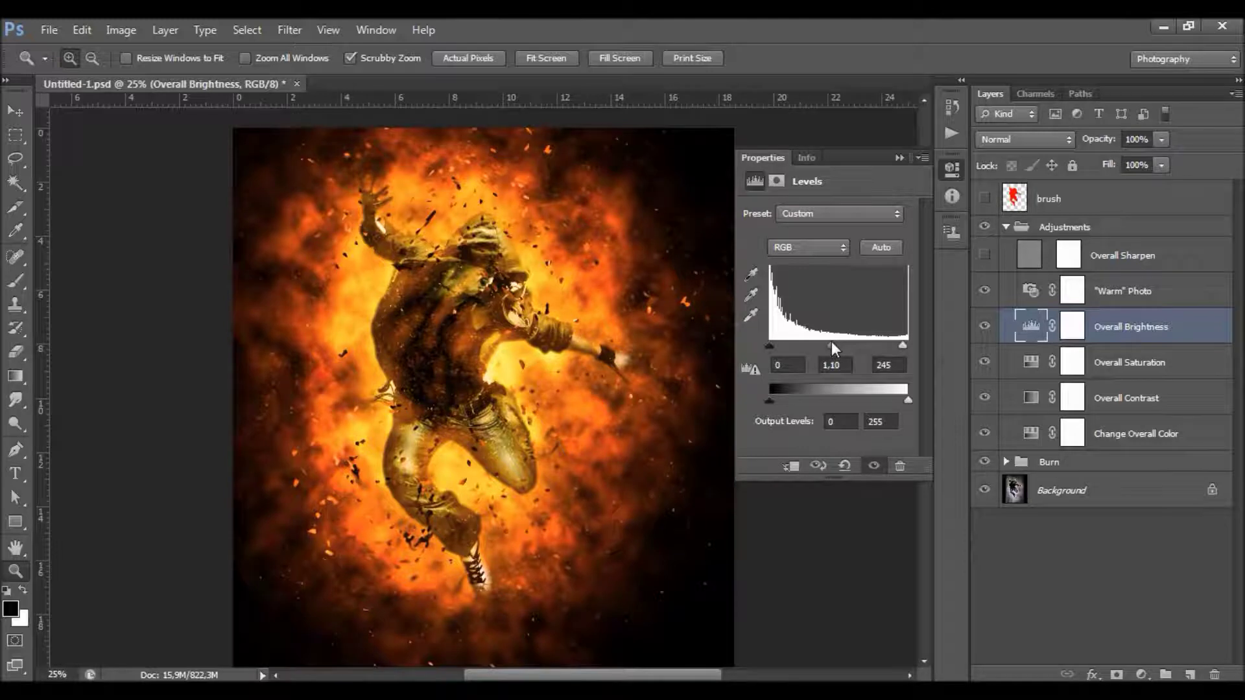
pyautogui.click(899, 157)
pyautogui.click(984, 327)
pyautogui.click(984, 327)
# - Adjust the master saturation in the Overall Saturation layer's Hue/Saturation settings
pyautogui.click(1075, 365)
pyautogui.doubleClick(1030, 362)
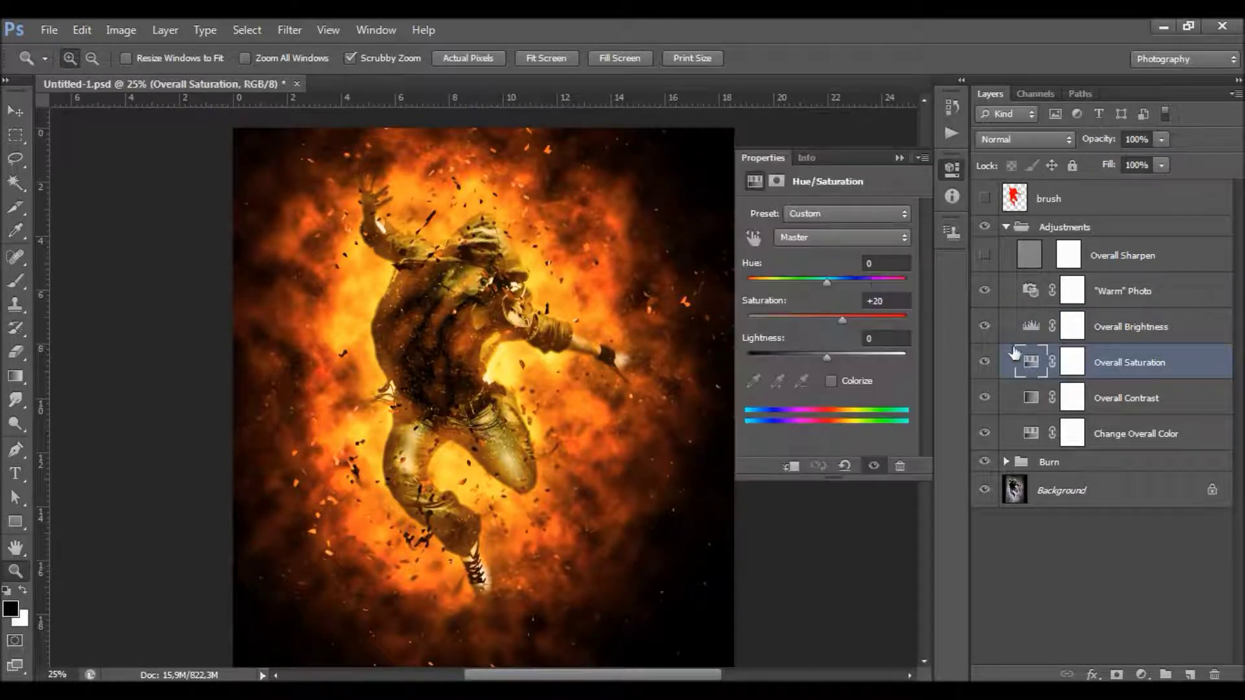
pyautogui.moveTo(839, 320)
pyautogui.mouseDown()
pyautogui.moveTo(779, 317)
pyautogui.moveTo(845, 324)
pyautogui.mouseUp()
# - Examine the Overall Contrast gradient map layer by toggling its visibility, and close its settings
pyautogui.click(1041, 398)
pyautogui.click(986, 397)
pyautogui.click(985, 397)
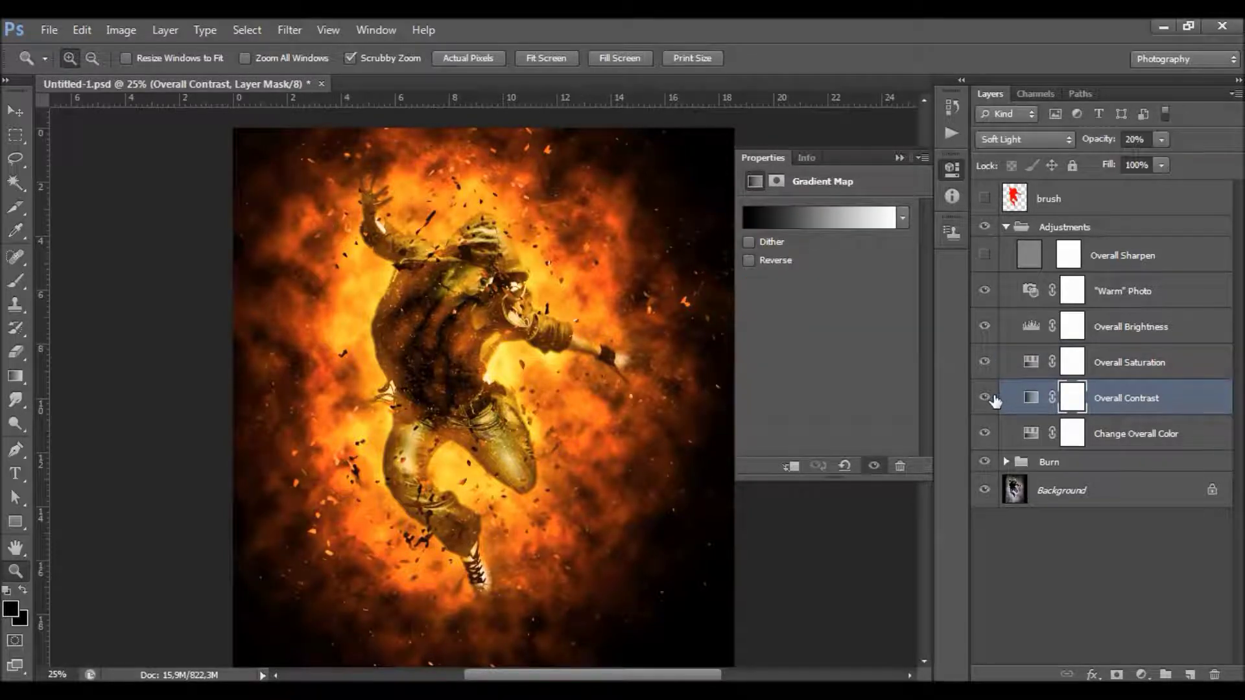
pyautogui.click(899, 158)
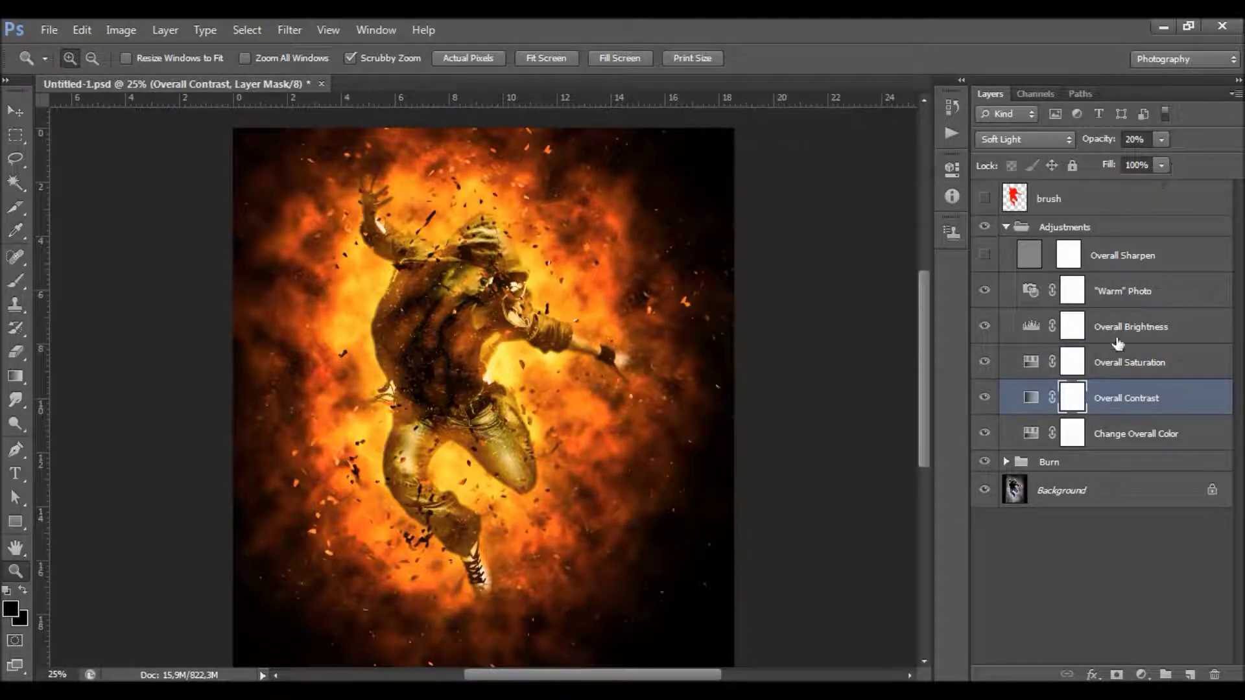
# - Try several opacities on the Overall Contrast layer, comparing it shown and hidden, and set its opacity to 51%
pyautogui.click(1160, 165)
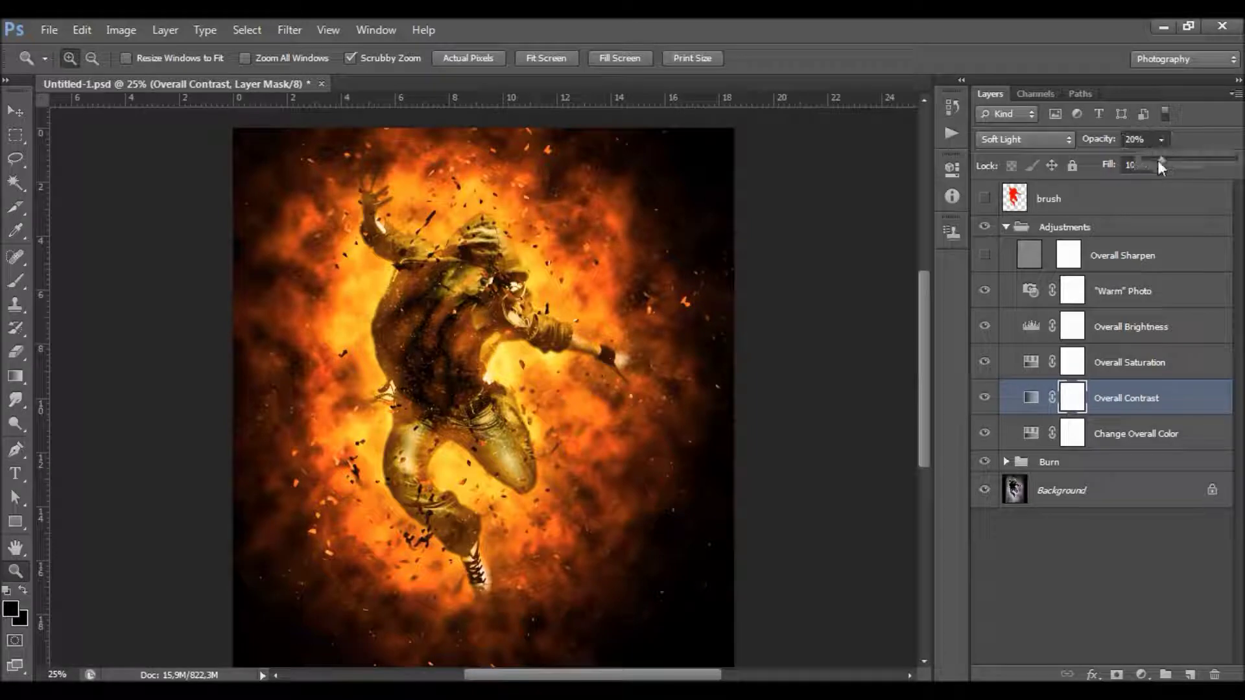
pyautogui.moveTo(1158, 160)
pyautogui.mouseDown()
pyautogui.moveTo(1190, 162)
pyautogui.moveTo(1176, 162)
pyautogui.mouseUp()
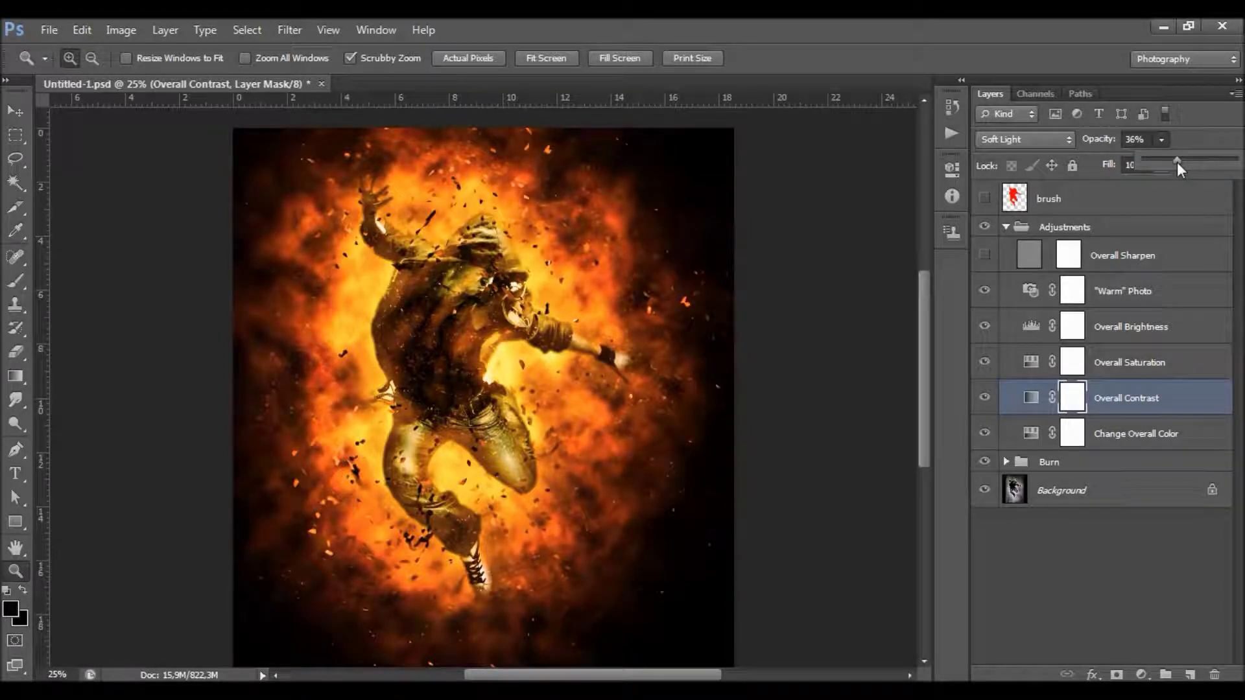
pyautogui.click(984, 397)
pyautogui.click(985, 397)
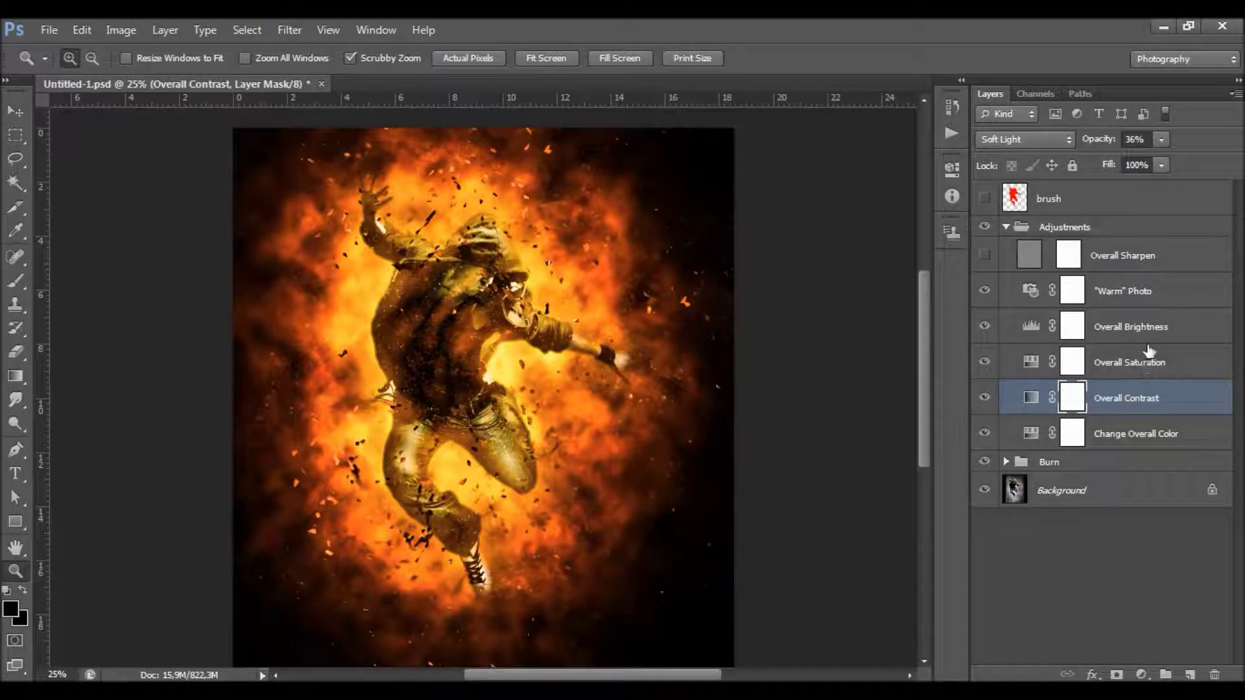
pyautogui.click(1161, 139)
pyautogui.moveTo(1189, 160); pyautogui.dragTo(1187, 164)
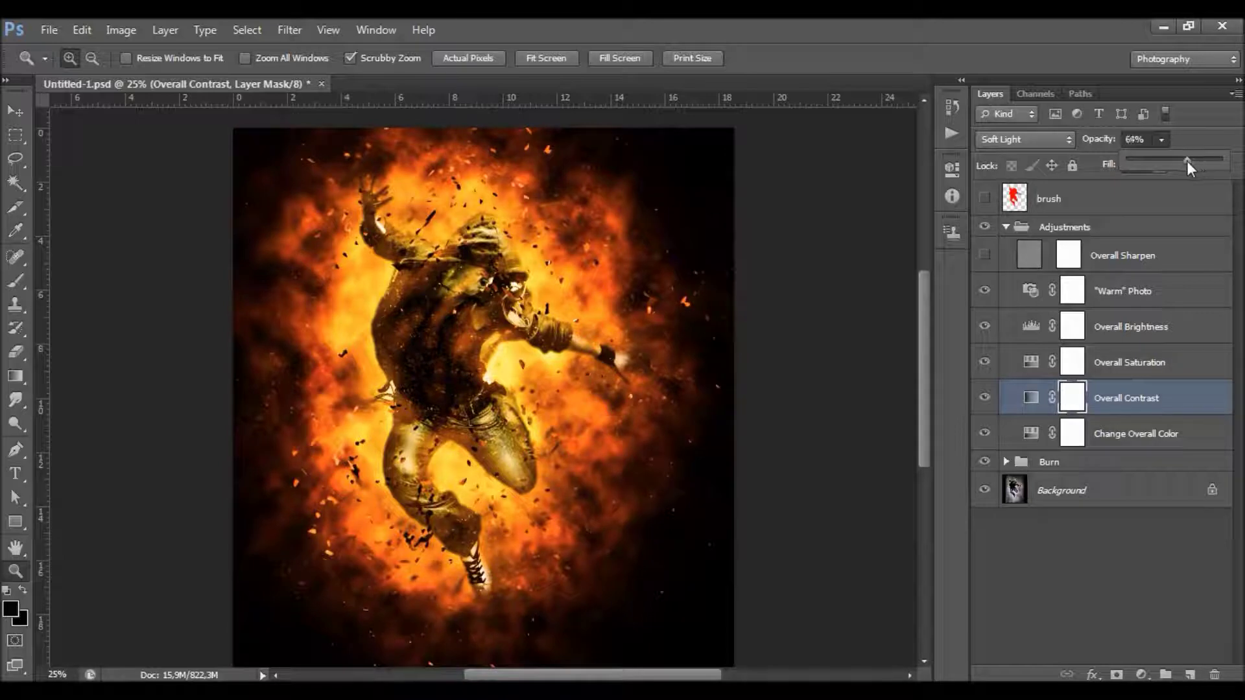
pyautogui.press('Return')
pyautogui.click(1162, 140)
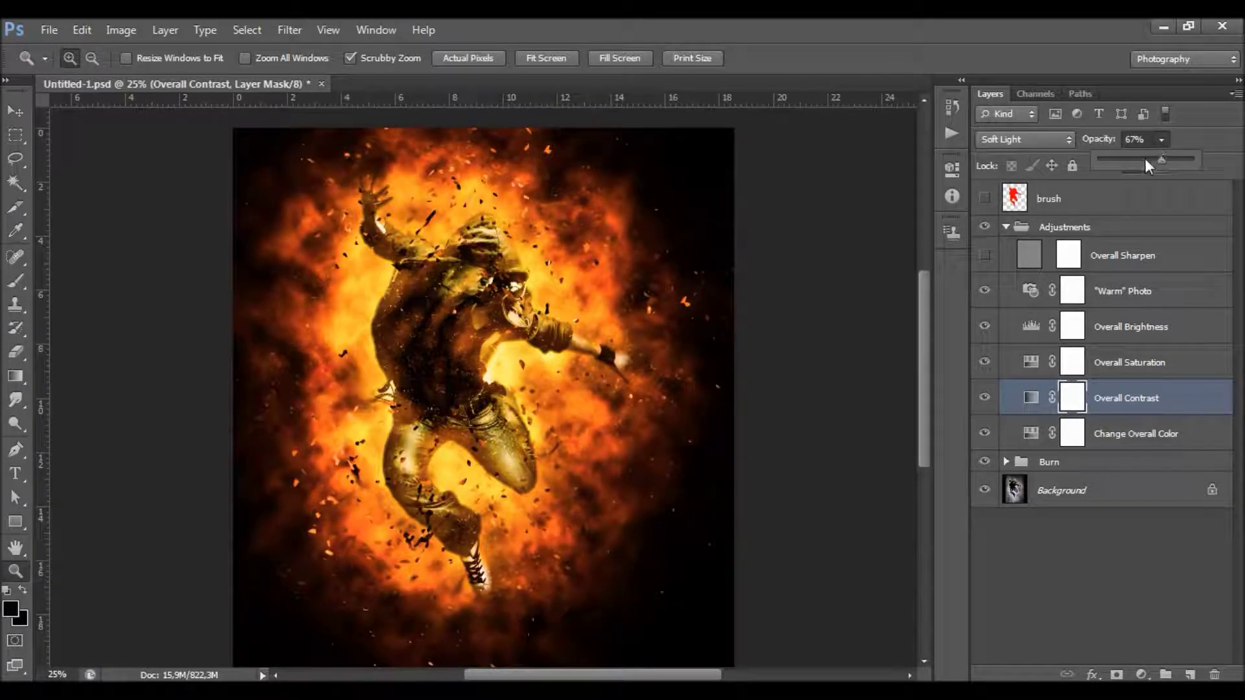
pyautogui.click(999, 401)
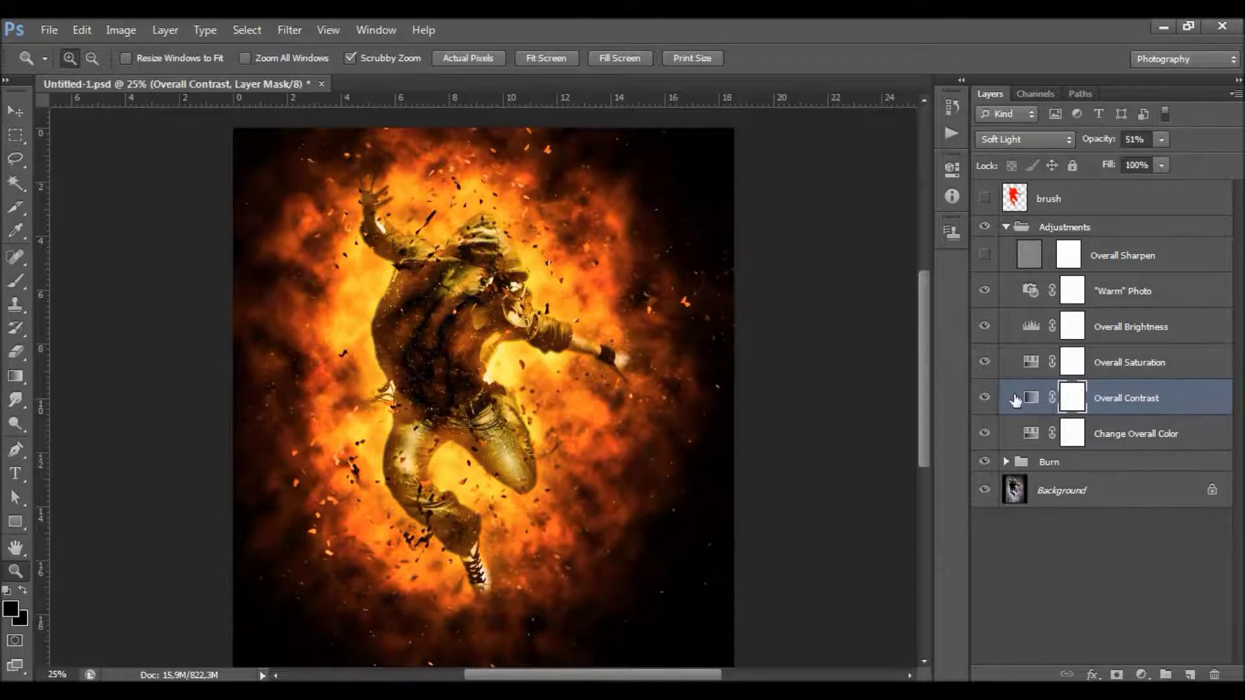
# - Shift the Change Overall Color layer's hue to +126 to turn the fire green, and hide the layer
pyautogui.click(1131, 440)
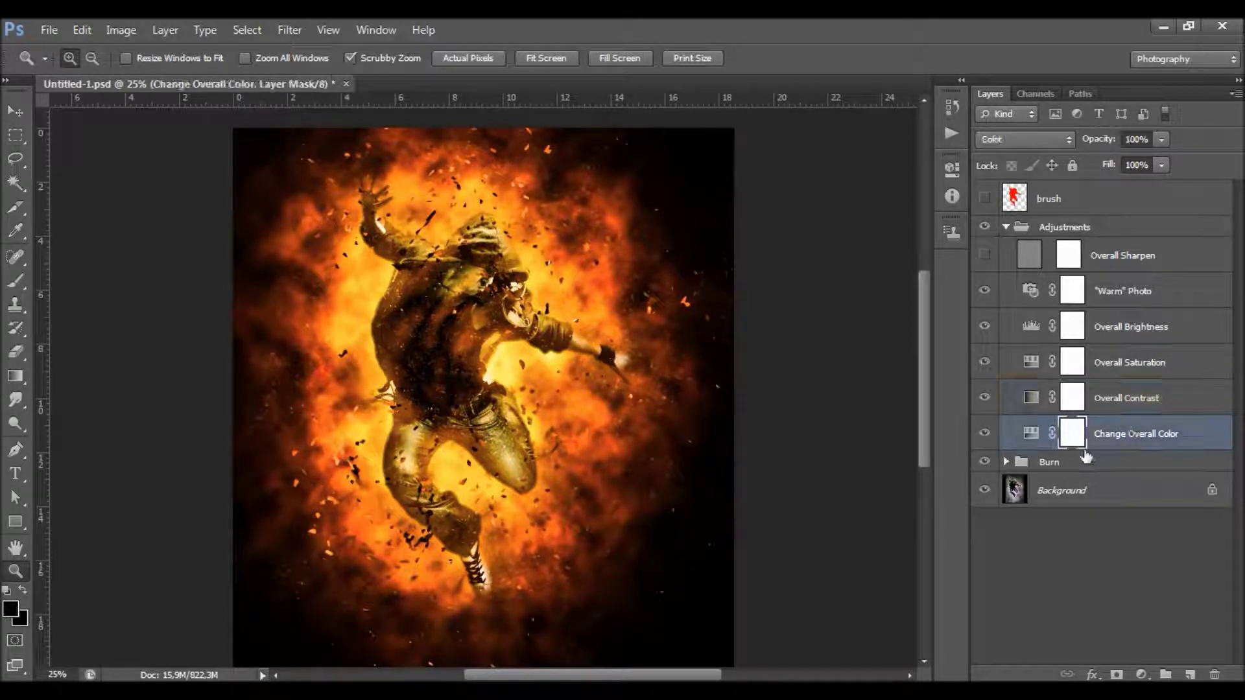
pyautogui.doubleClick(1031, 432)
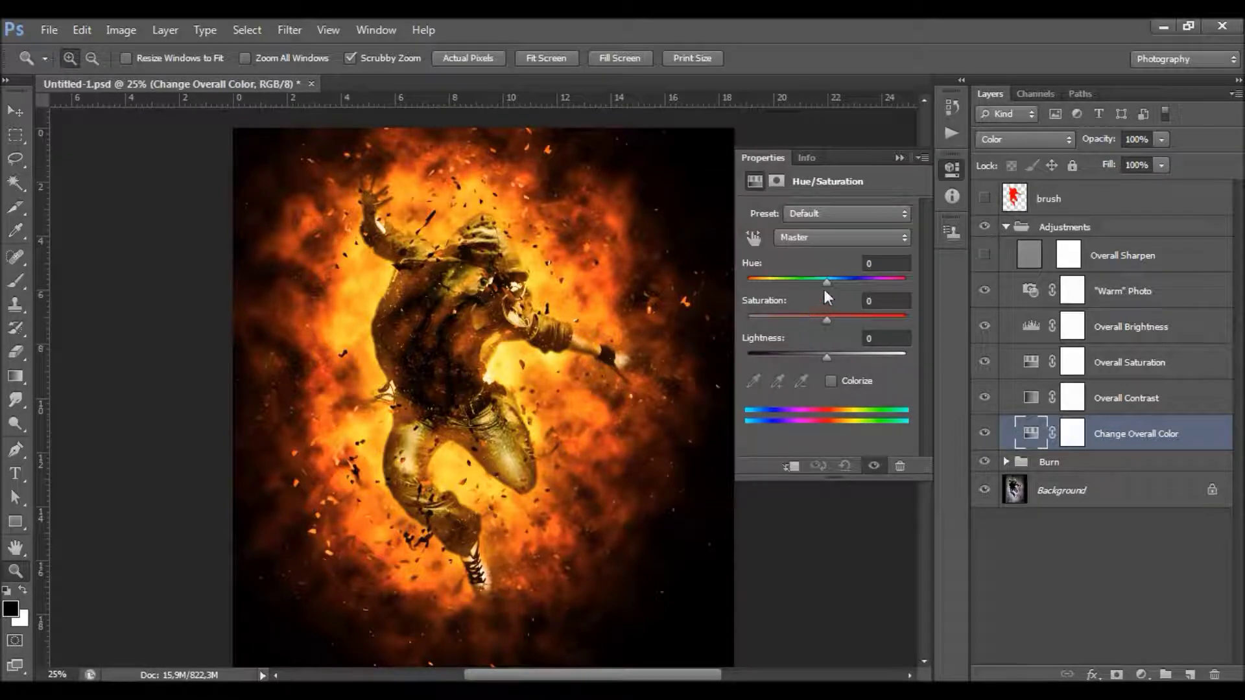
pyautogui.moveTo(824, 280); pyautogui.dragTo(888, 283)
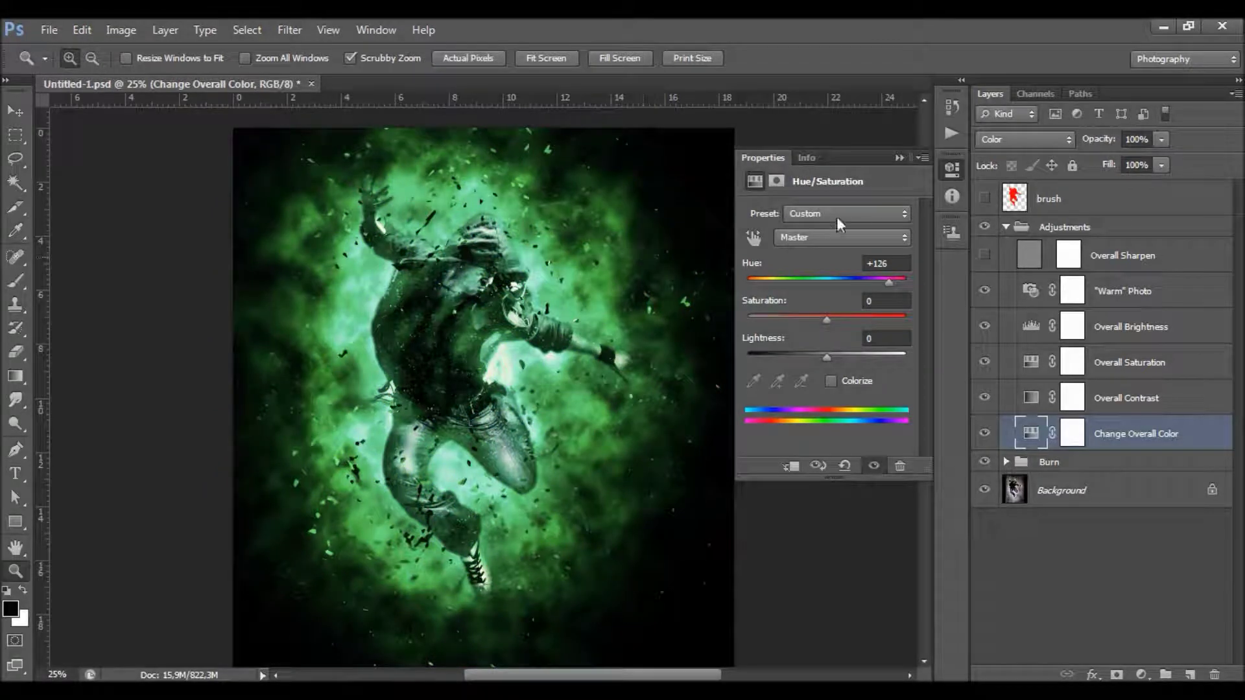
pyautogui.click(984, 433)
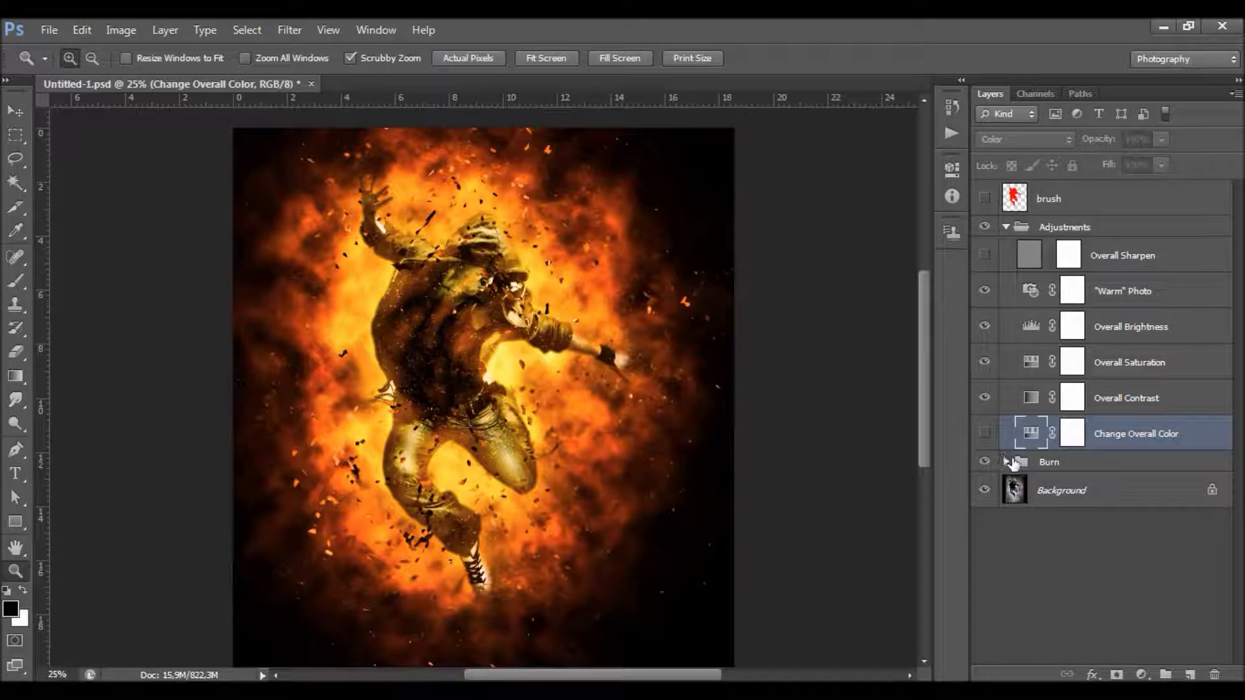
# - Expand the Burn group, collapse the Adjustments group, and select the Front Large Parts subgroup
pyautogui.click(1007, 462)
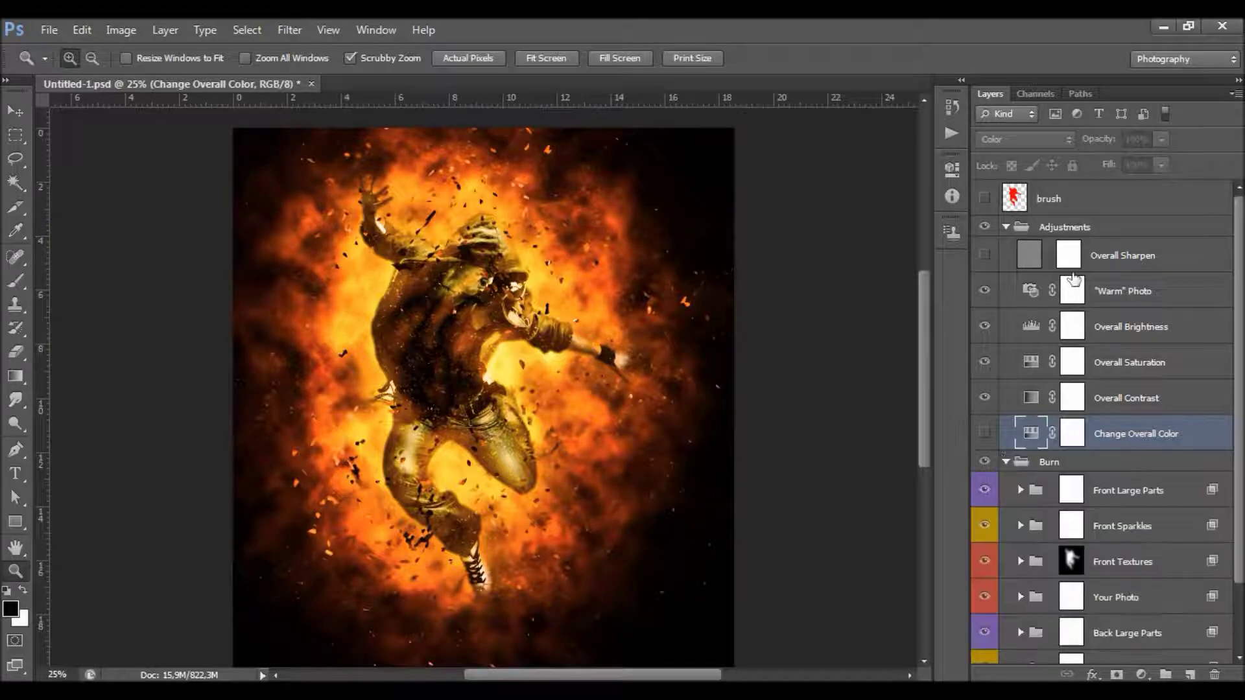
pyautogui.click(1006, 227)
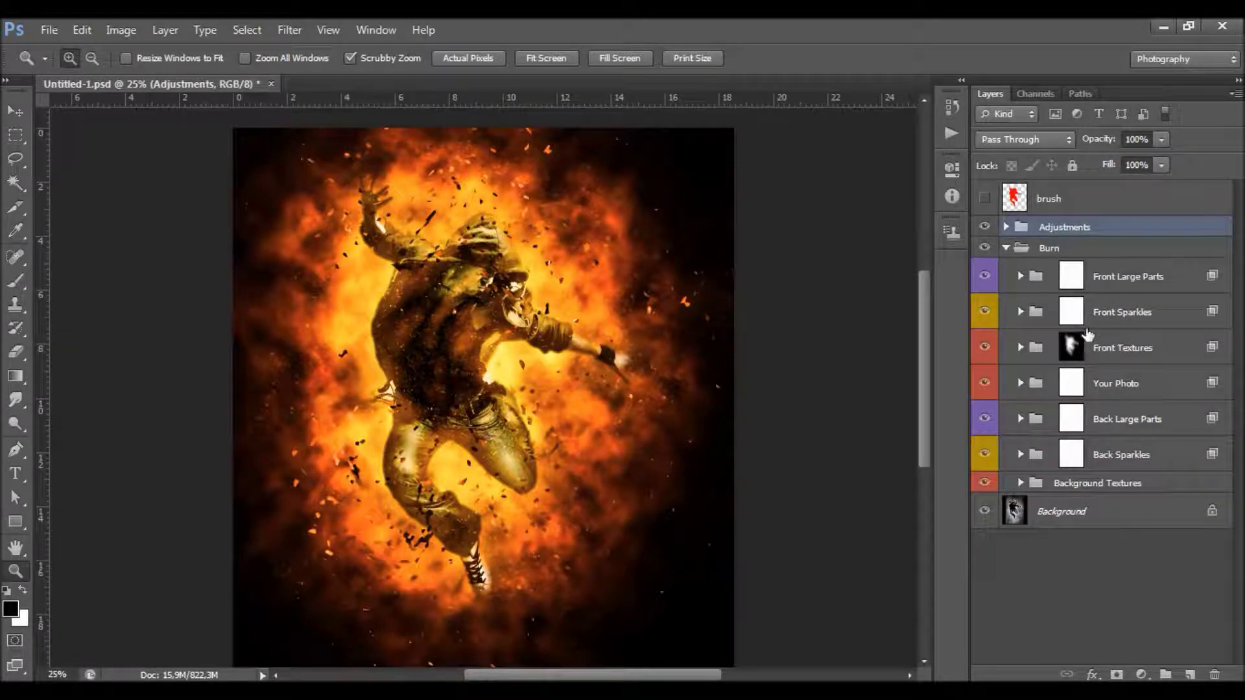
pyautogui.click(1110, 286)
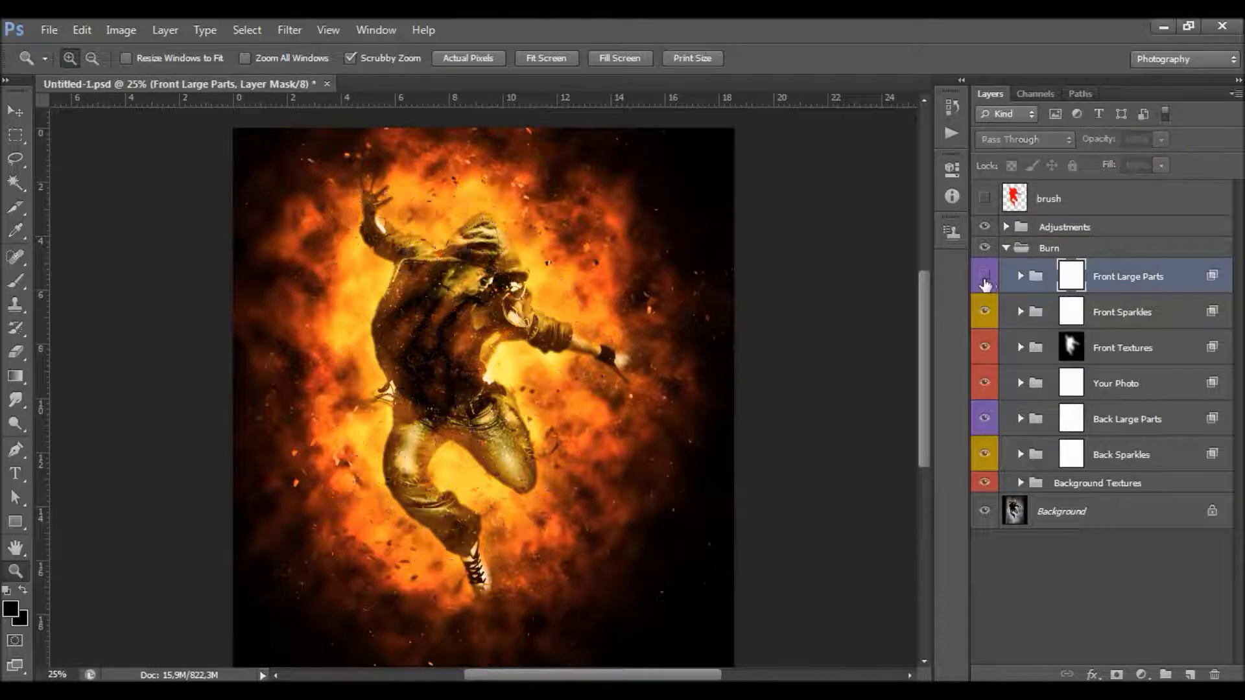
# - Toggle the Burn subgroups' visibility one at a time to examine what each contributes, and inspect the dancer at 33.33%
pyautogui.click(985, 310)
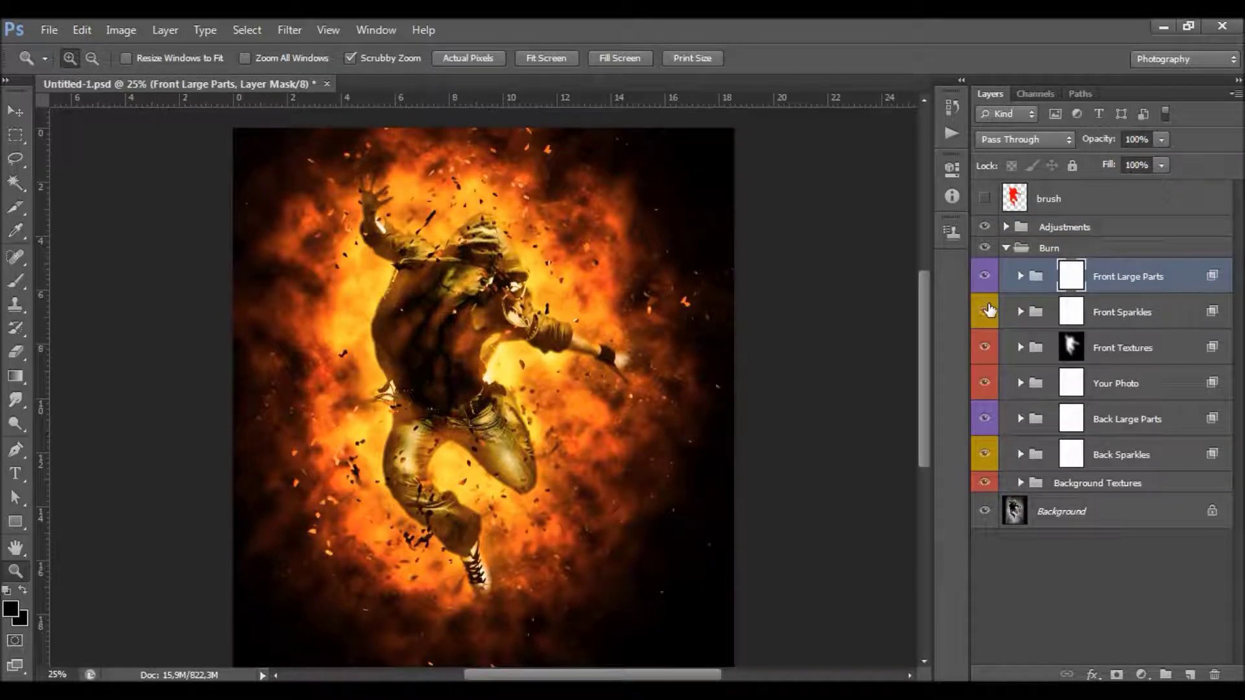
pyautogui.click(984, 347)
pyautogui.click(984, 347)
pyautogui.click(985, 383)
pyautogui.click(984, 383)
pyautogui.click(984, 419)
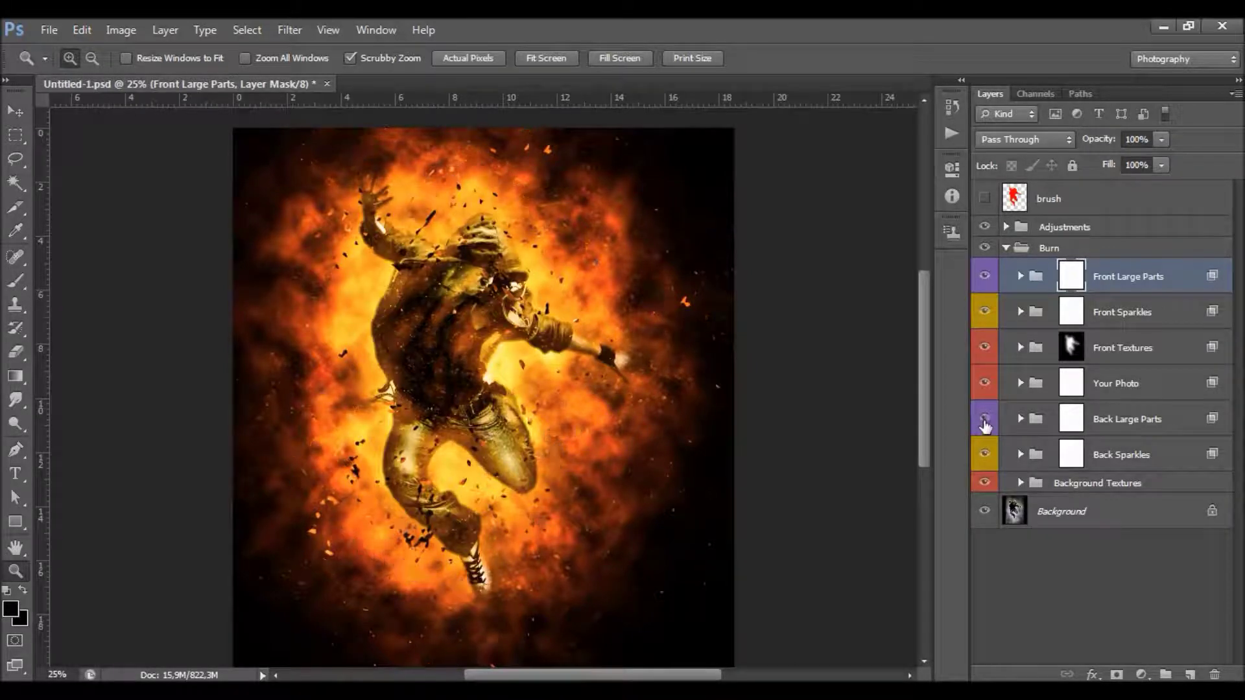
pyautogui.click(985, 422)
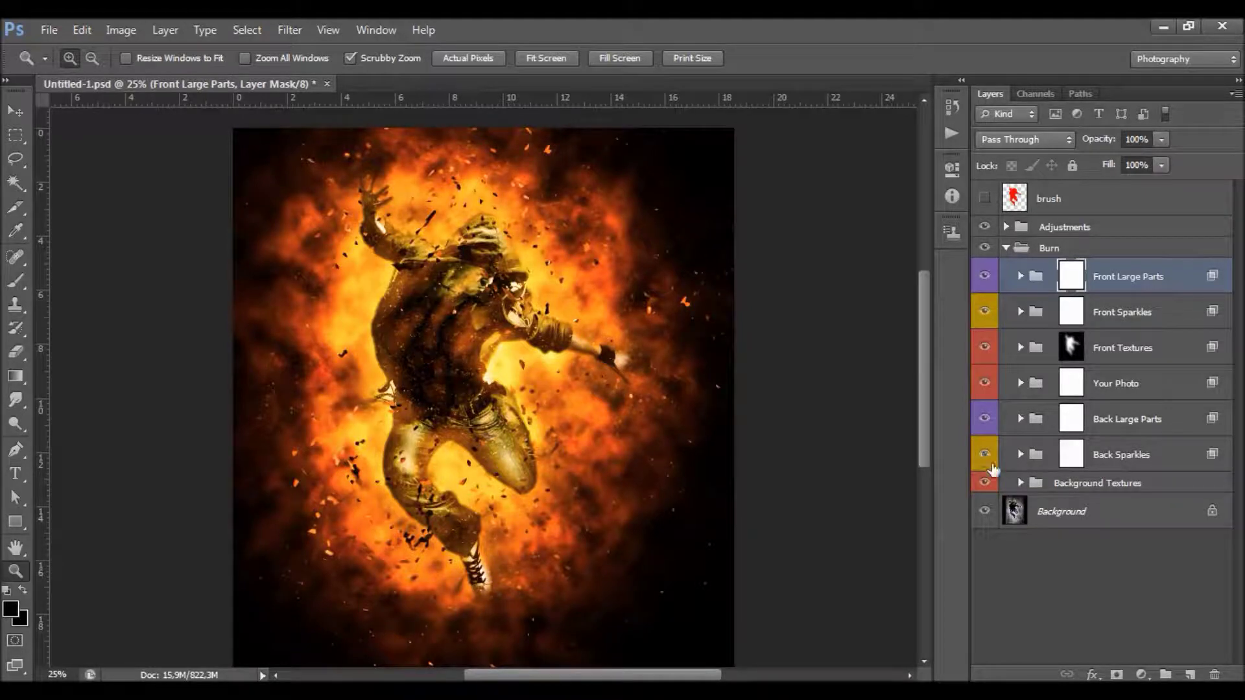
pyautogui.click(985, 483)
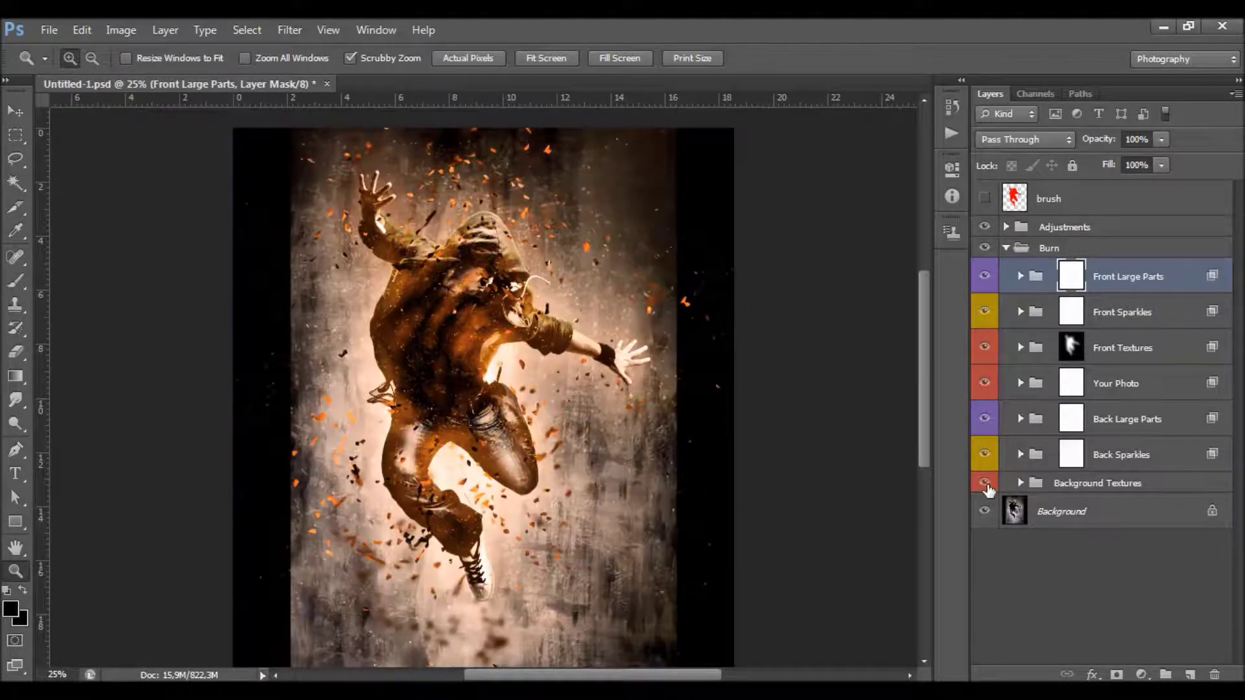
pyautogui.click(986, 484)
pyautogui.click(451, 302)
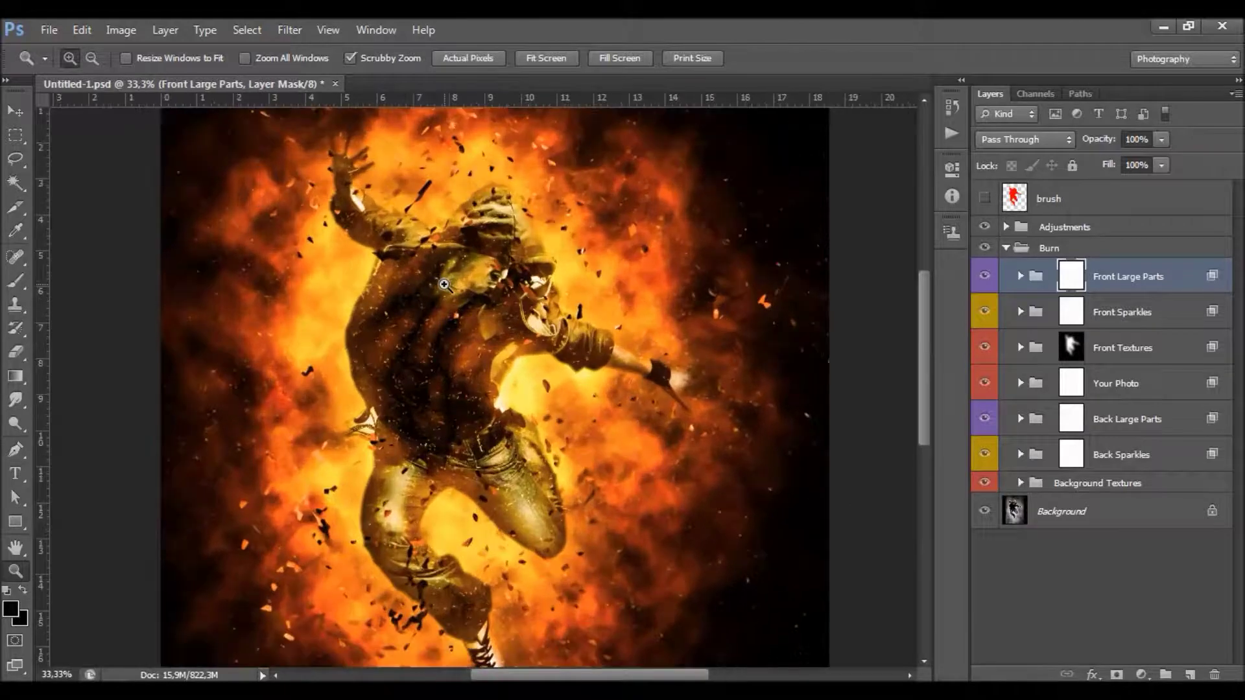
pyautogui.scroll(-3, 458, 300)
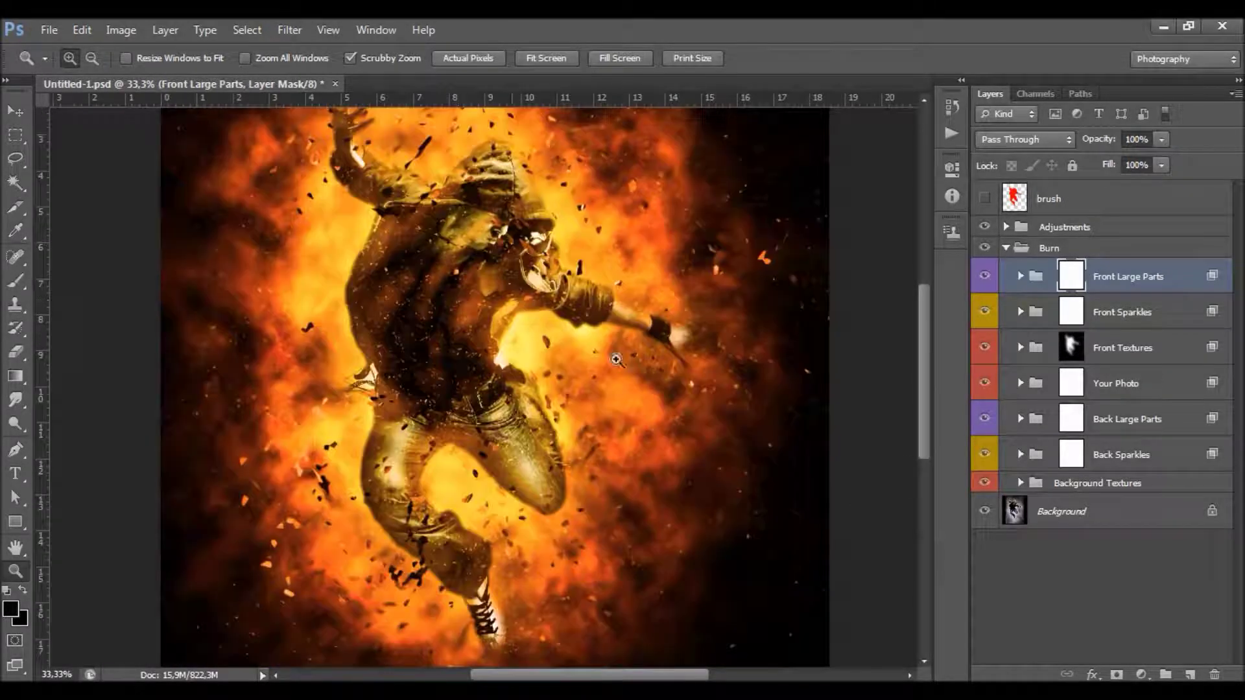
# - Expand the Background Textures group and toggle its visibility to examine what it adds behind the dancer
pyautogui.click(1075, 486)
pyautogui.click(1020, 483)
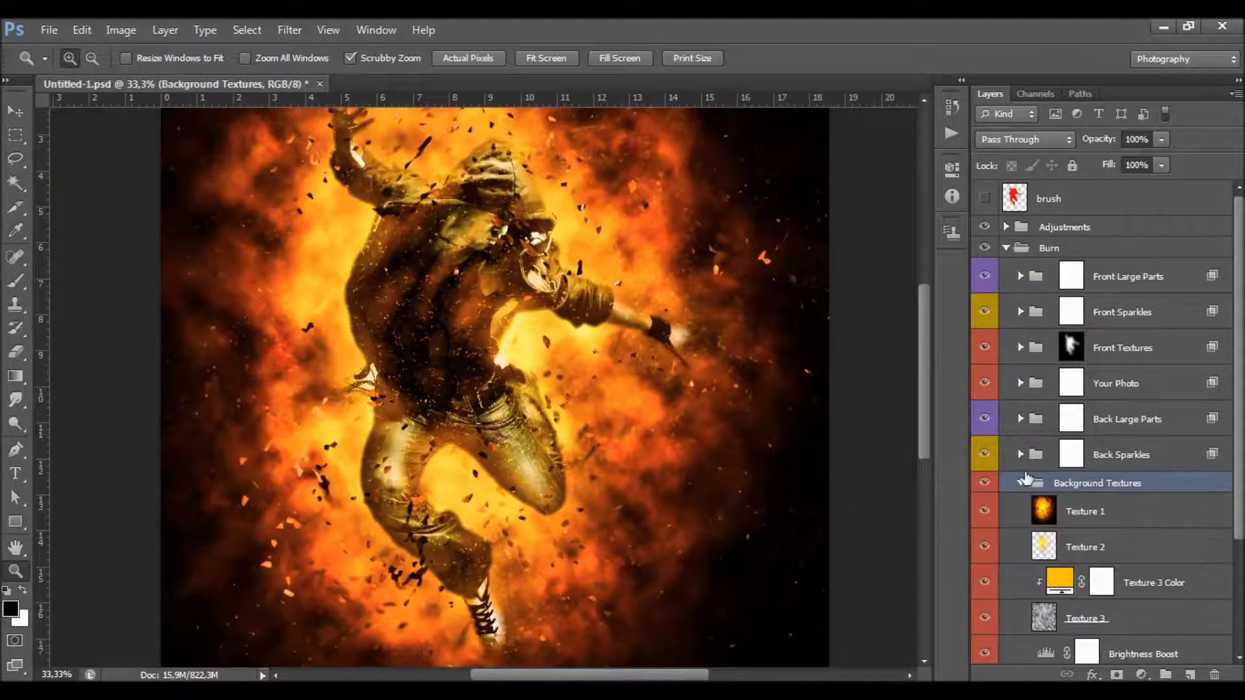
pyautogui.click(1053, 505)
pyautogui.scroll(-4, 1078, 343)
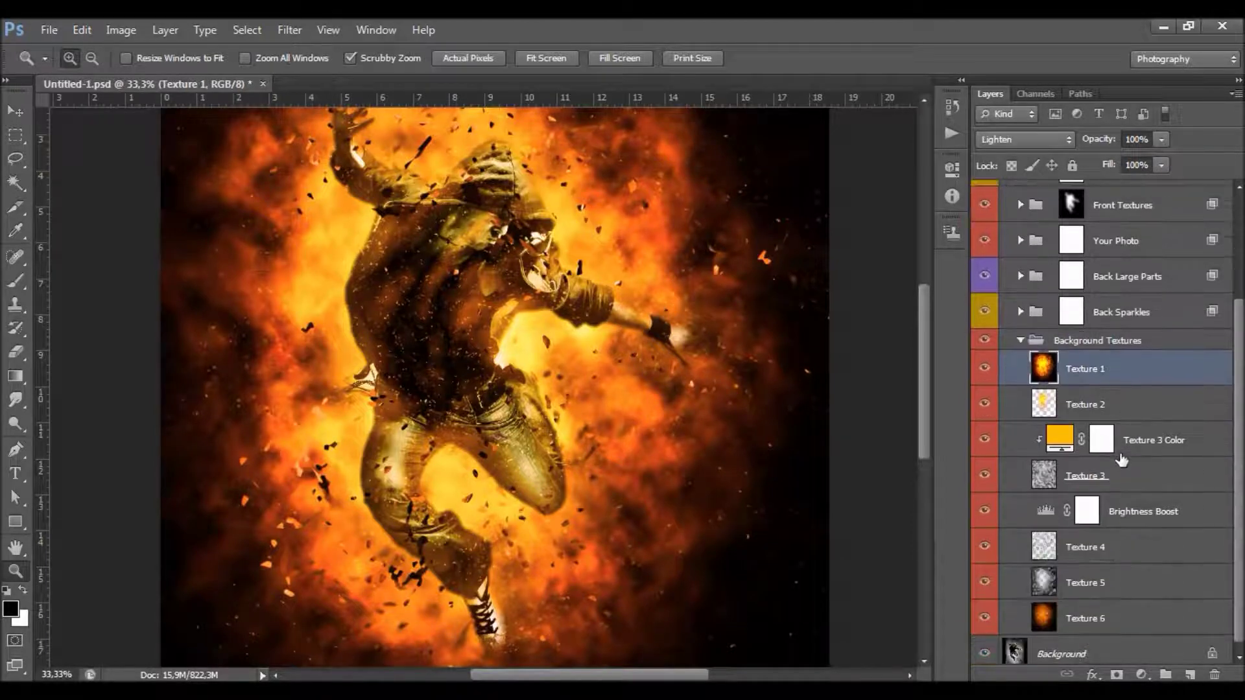
pyautogui.click(1074, 332)
pyautogui.click(984, 332)
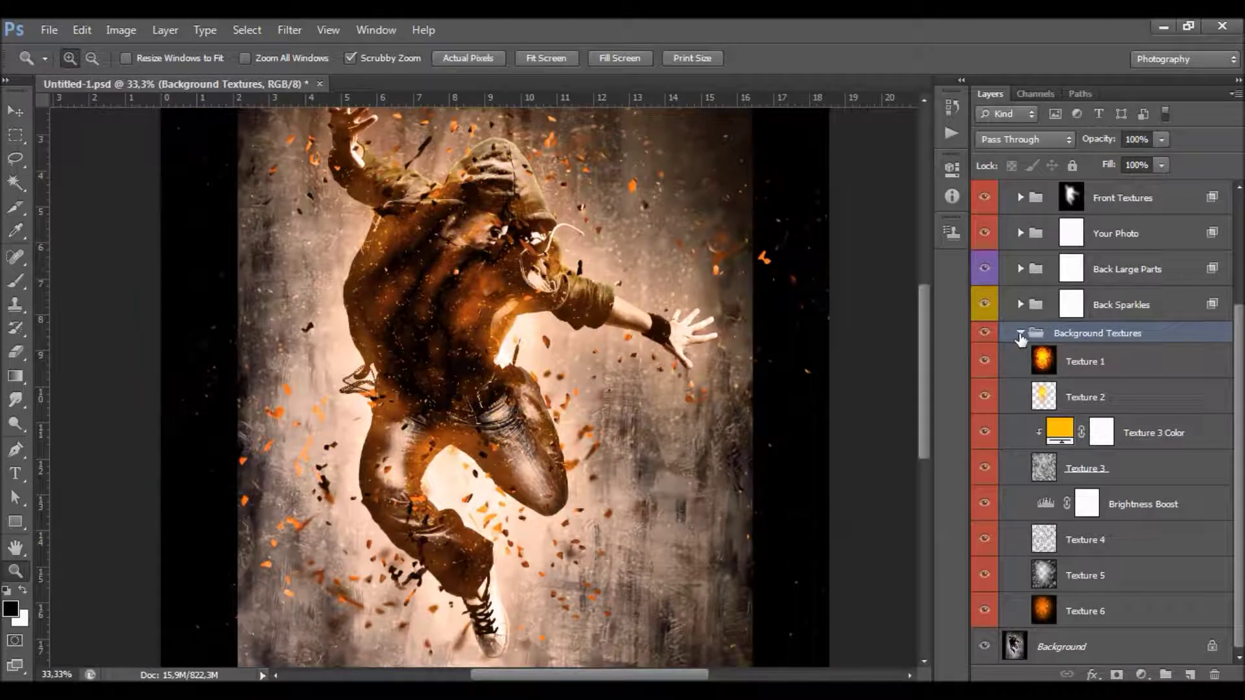
# - Go through the layers inside Background Textures from Texture 1 to Brightness Boost, and collapse the group
pyautogui.click(1110, 360)
pyautogui.click(1116, 396)
pyautogui.hotkey('alt', '[')
pyautogui.hotkey('alt', '[')
pyautogui.hotkey('alt', '[')
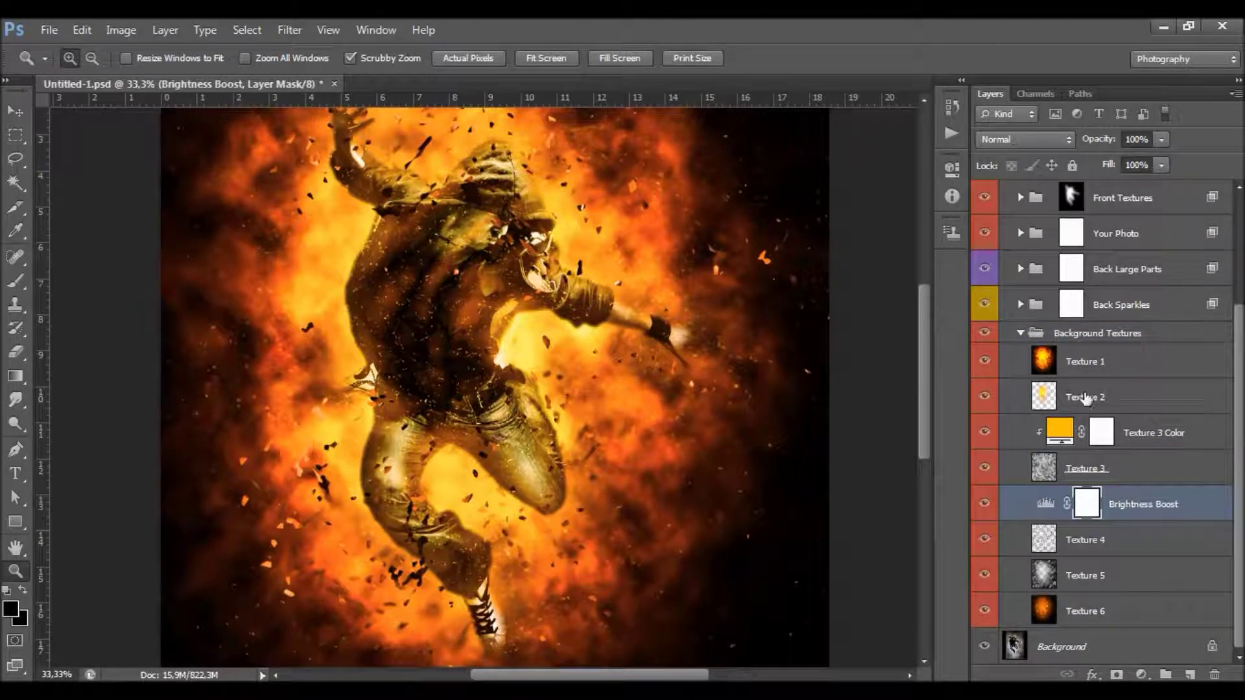
pyautogui.click(1113, 337)
pyautogui.click(1020, 333)
pyautogui.click(986, 484)
pyautogui.moveTo(1051, 483); pyautogui.dragTo(1067, 493)
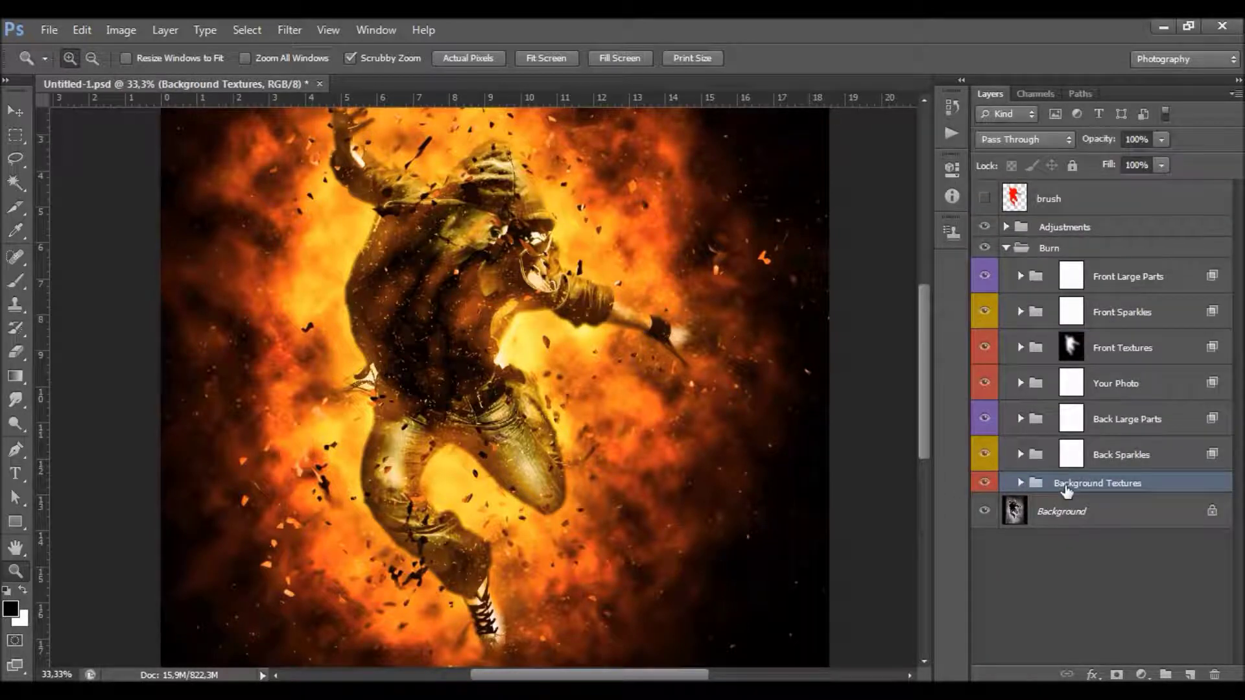
# - Target the Back Sparkles group's layer mask and set up a 391 px brush with black as the foreground color
pyautogui.click(1086, 457)
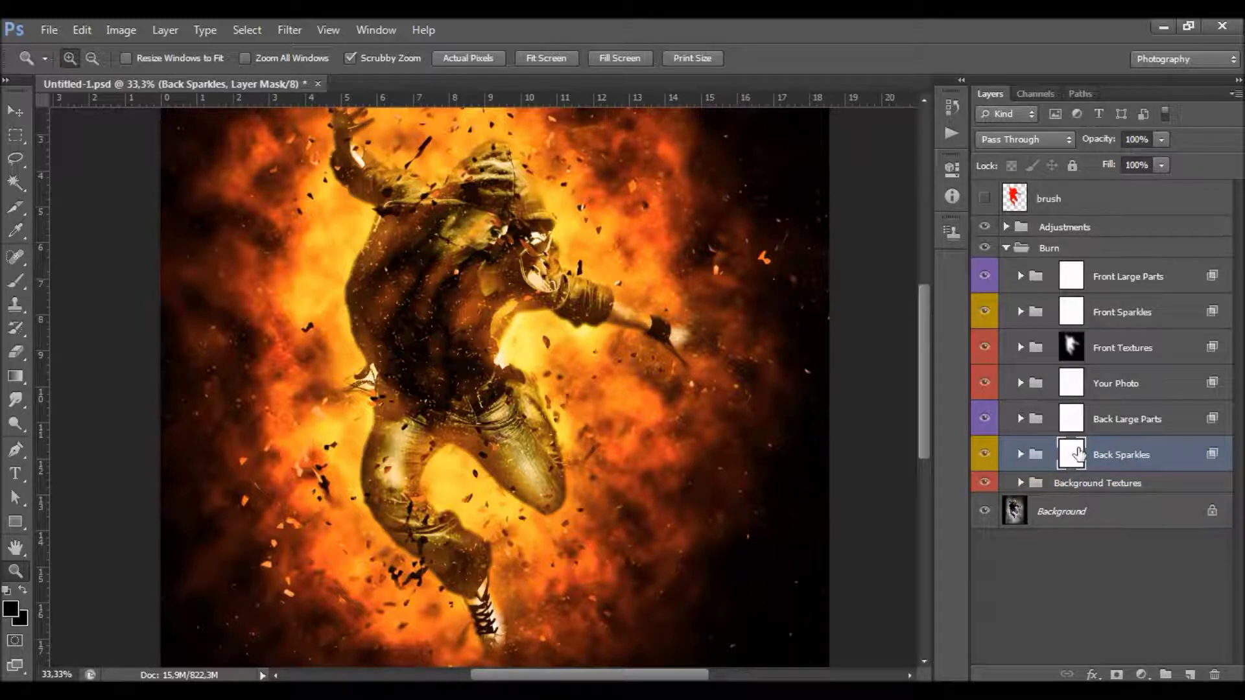
pyautogui.click(26, 279)
pyautogui.click(16, 571)
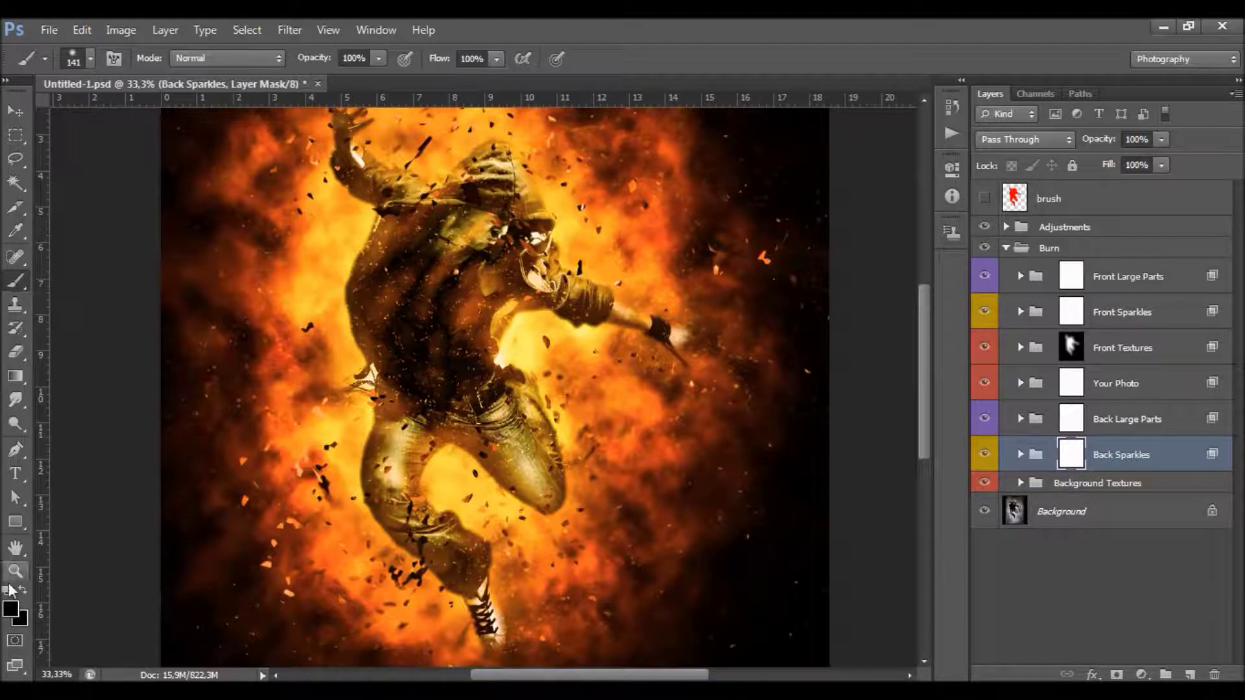
pyautogui.click(23, 591)
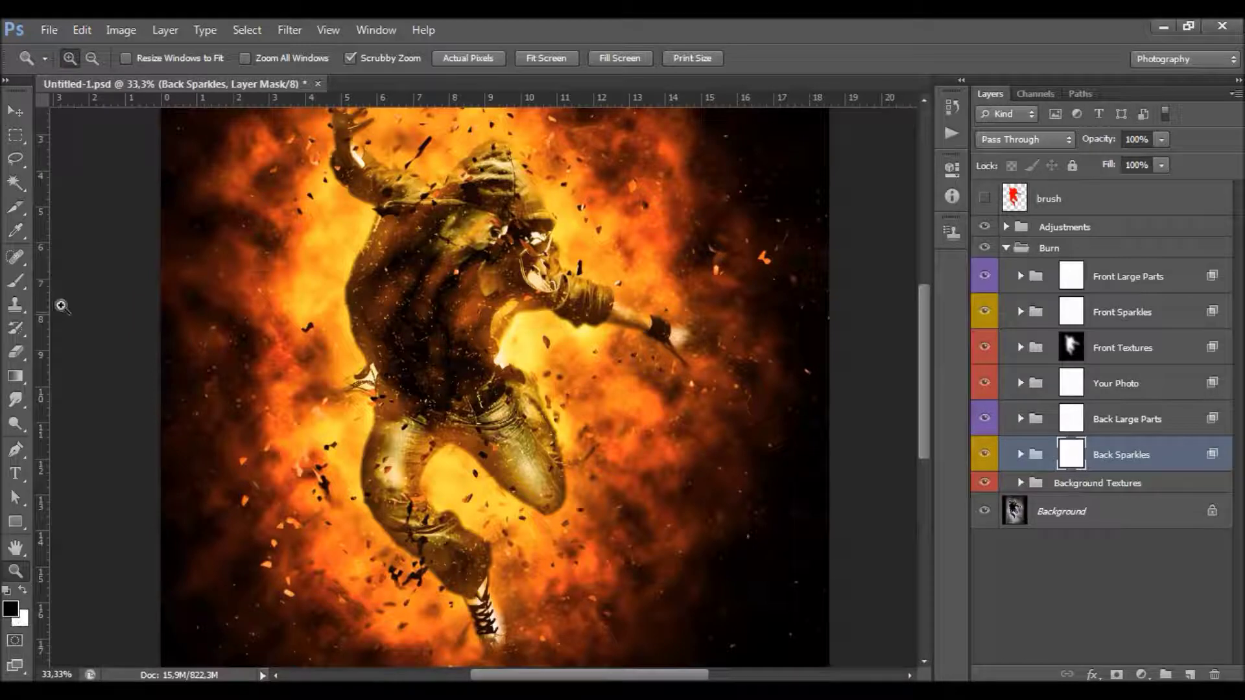
pyautogui.click(15, 280)
pyautogui.rightClick(324, 321)
pyautogui.moveTo(497, 359); pyautogui.dragTo(504, 360)
pyautogui.click(678, 43)
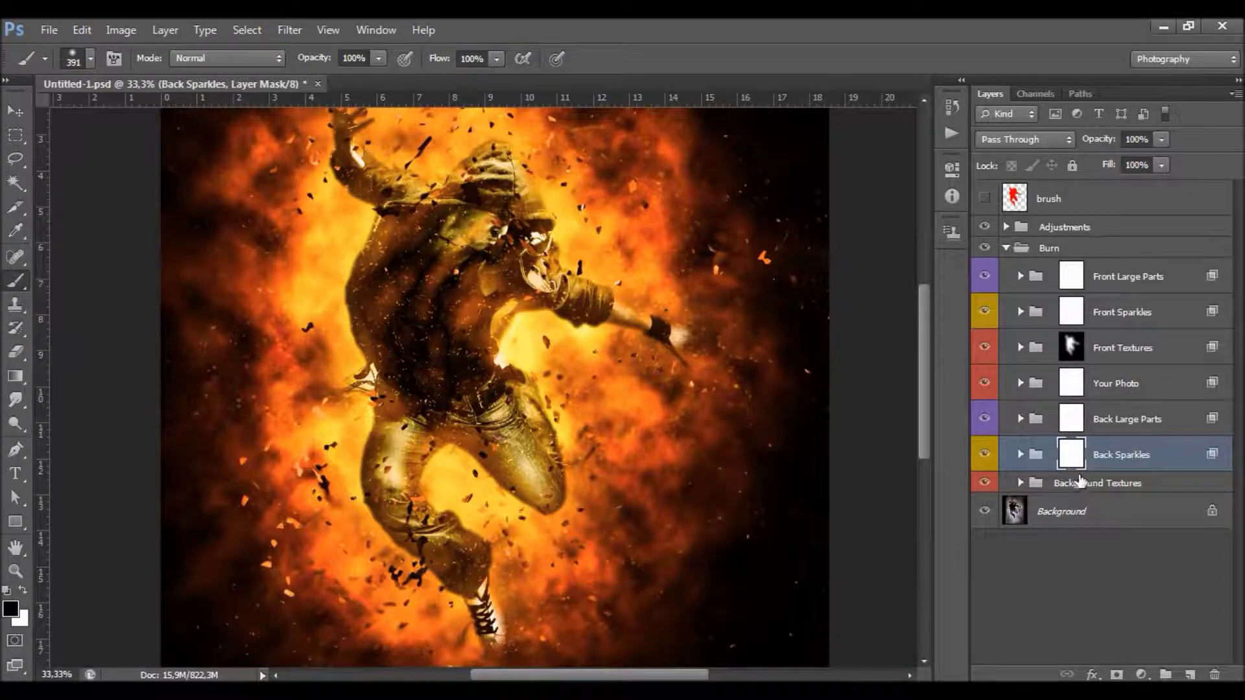
pyautogui.doubleClick(1070, 457)
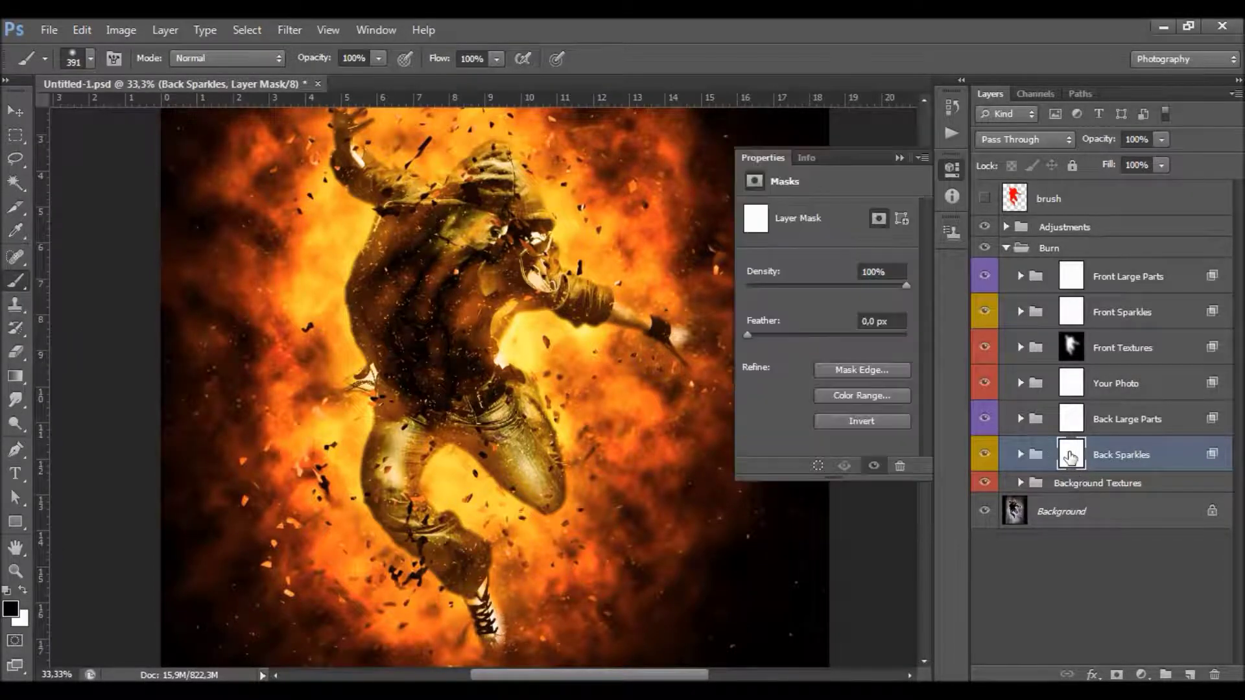
pyautogui.click(899, 158)
# - Try painting black on the Back Sparkles mask to hide sparkles beside the dancer, and undo the painting
pyautogui.moveTo(212, 209)
pyautogui.mouseDown()
pyautogui.moveTo(197, 461)
pyautogui.moveTo(212, 285)
pyautogui.moveTo(240, 500)
pyautogui.moveTo(306, 312)
pyautogui.mouseUp()
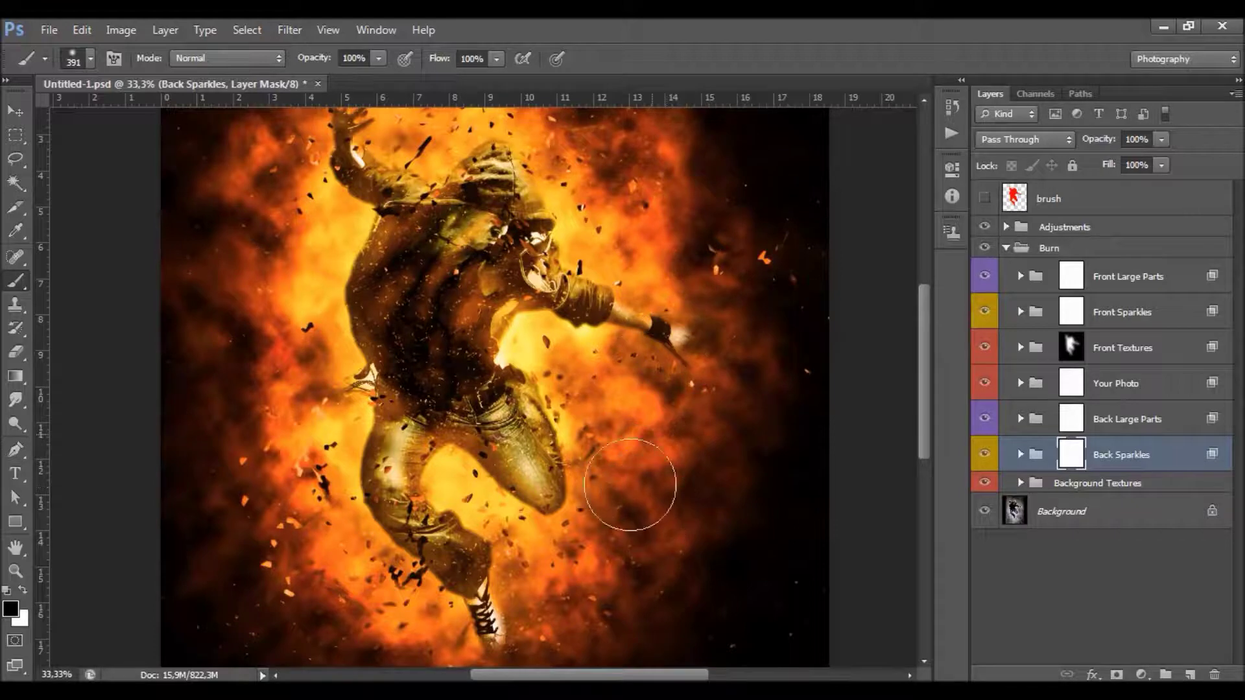
pyautogui.moveTo(683, 503); pyautogui.dragTo(789, 608)
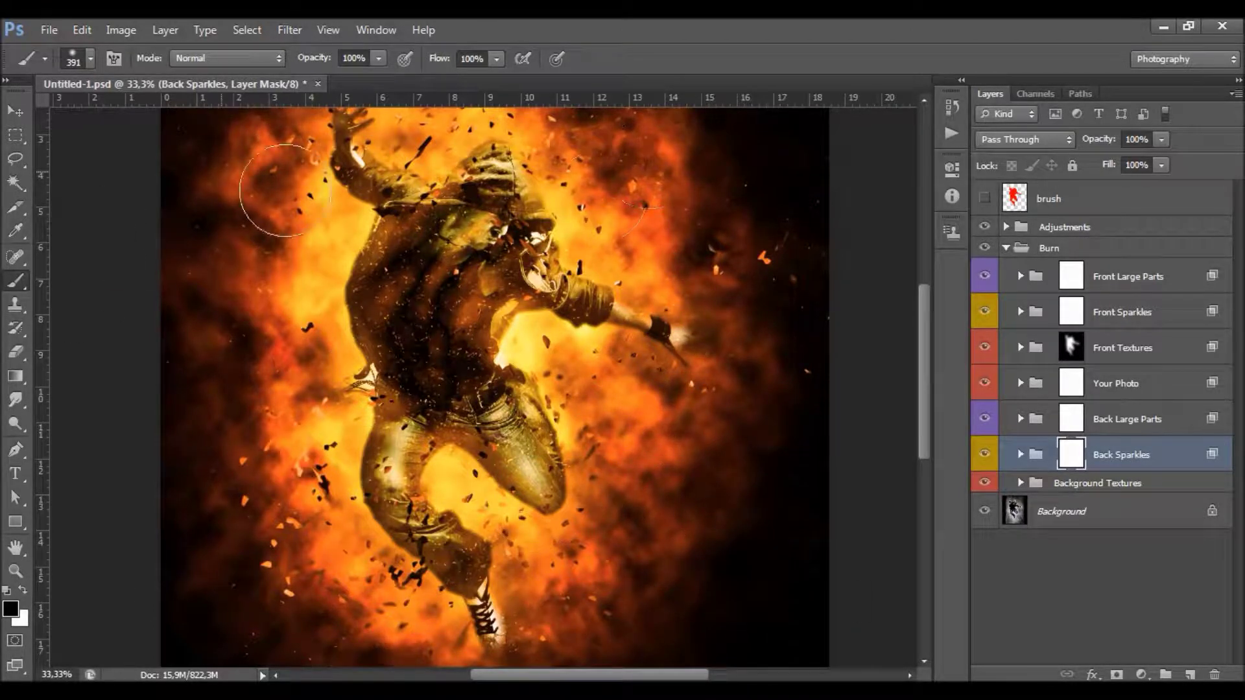
pyautogui.hotkey('ctrl', 'BackSpace')
pyautogui.moveTo(186, 422); pyautogui.dragTo(128, 311)
pyautogui.click(22, 590)
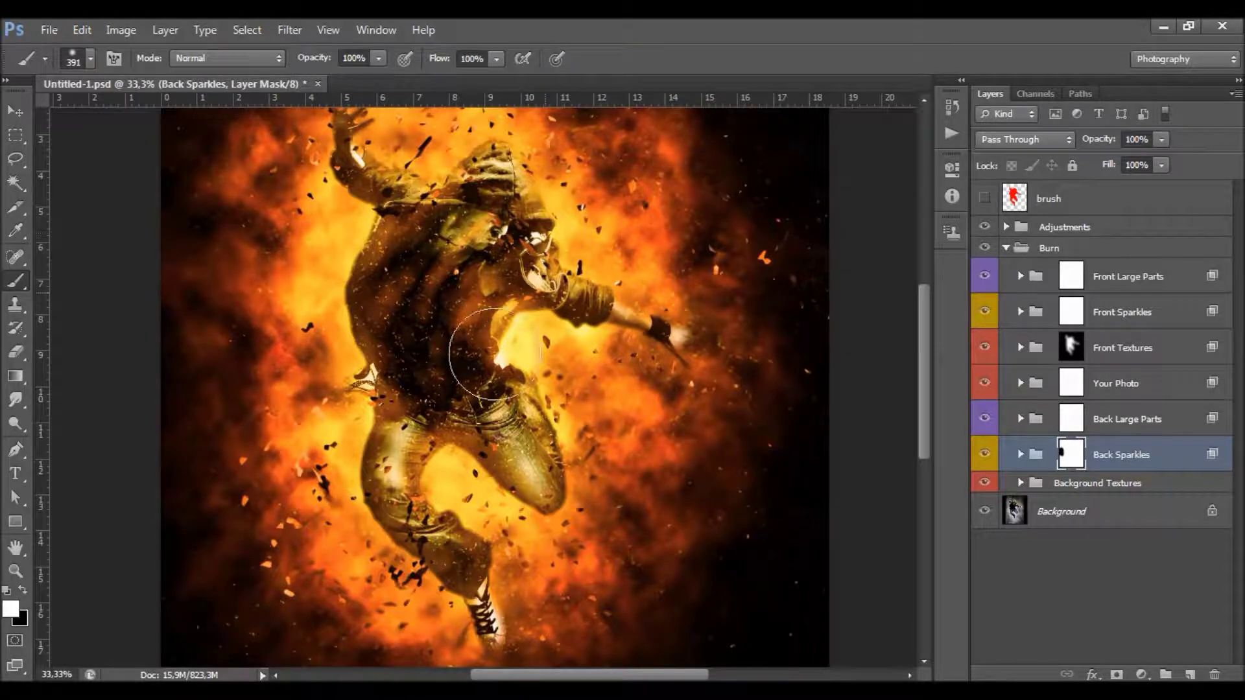
pyautogui.hotkey('ctrl', 'z')
# - Expand the Back Sparkles group and look through its sparkle and color layers
pyautogui.click(1019, 459)
pyautogui.click(1019, 455)
pyautogui.scroll(-10, 1147, 257)
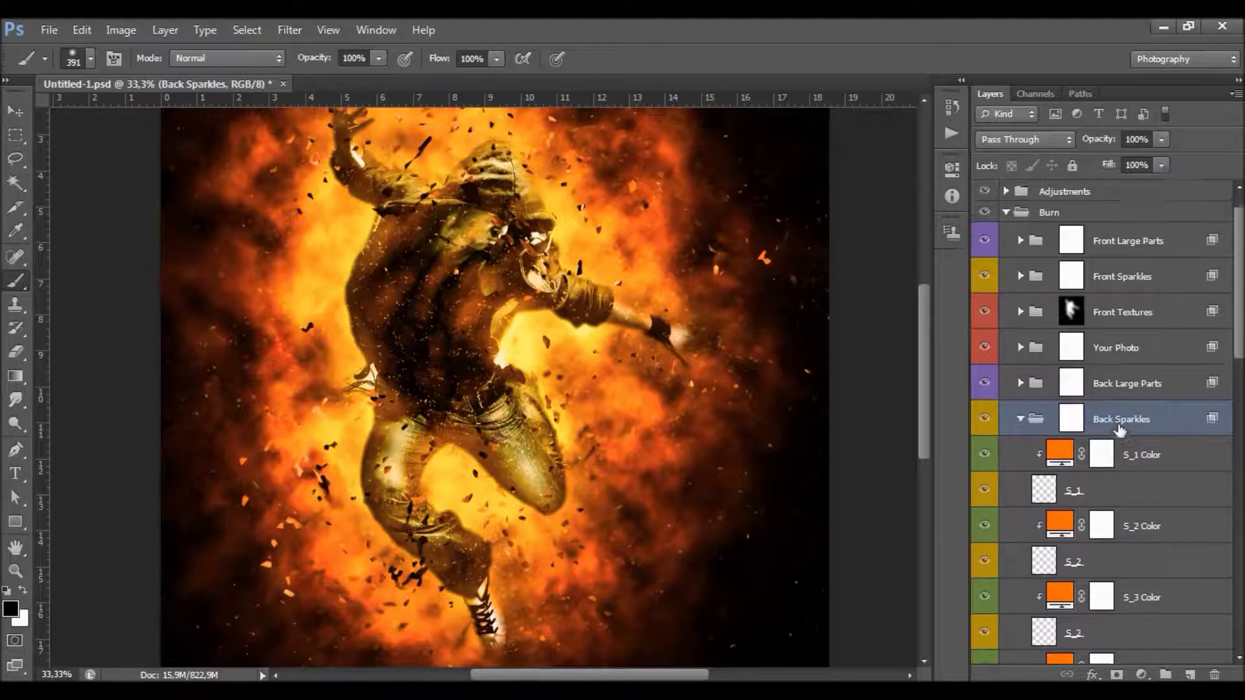
pyautogui.scroll(-2, 1142, 285)
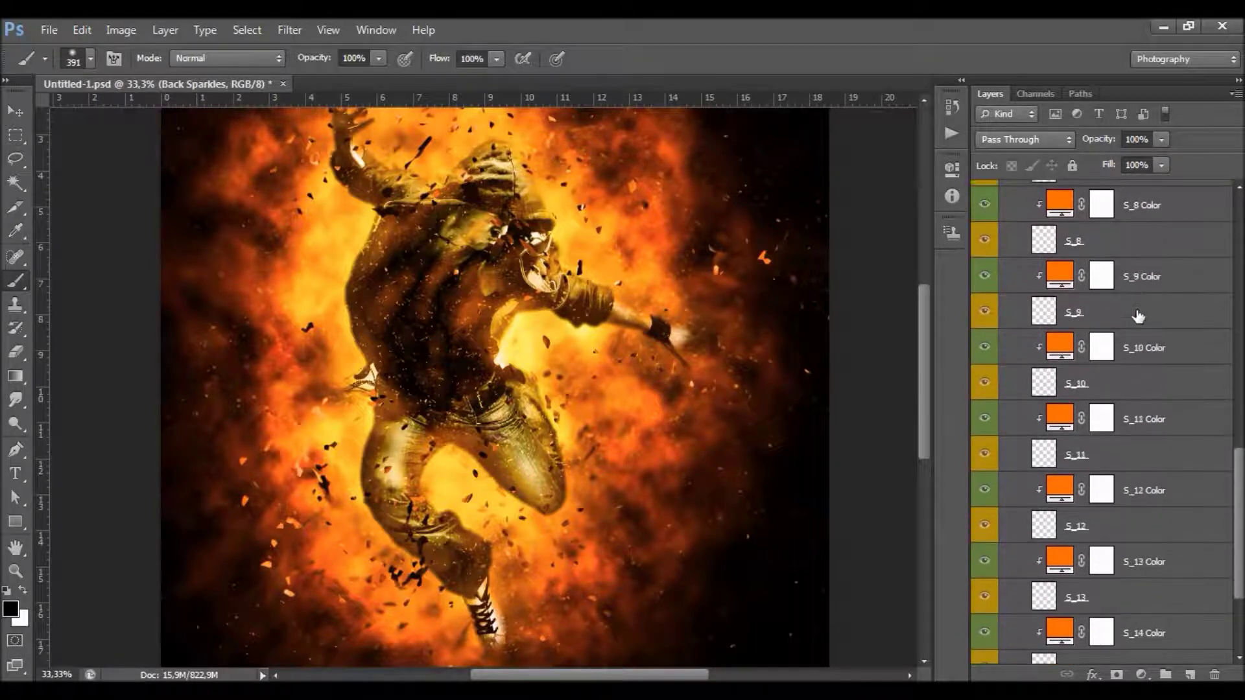
pyautogui.scroll(20, 1138, 316)
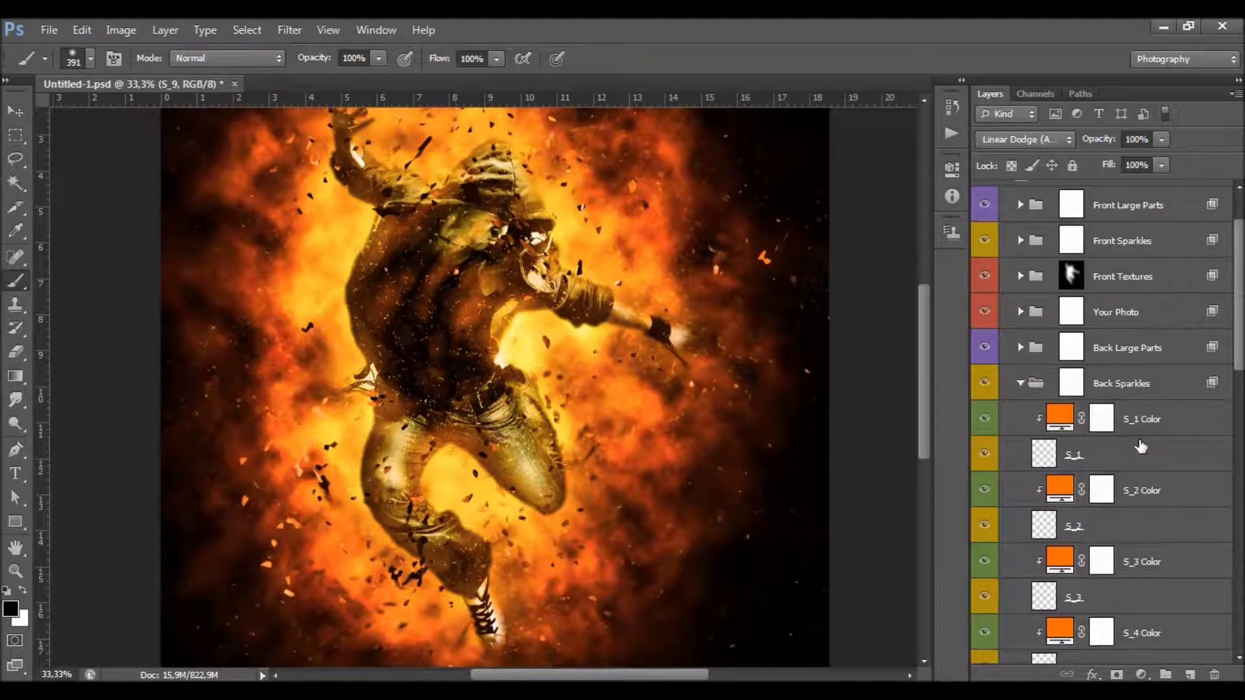
# - Try rotating the S_1 sparkle layer by 27.99° and scaling it to 85.64% with Free Transform
pyautogui.click(1139, 454)
pyautogui.click(16, 158)
pyautogui.rightClick(315, 237)
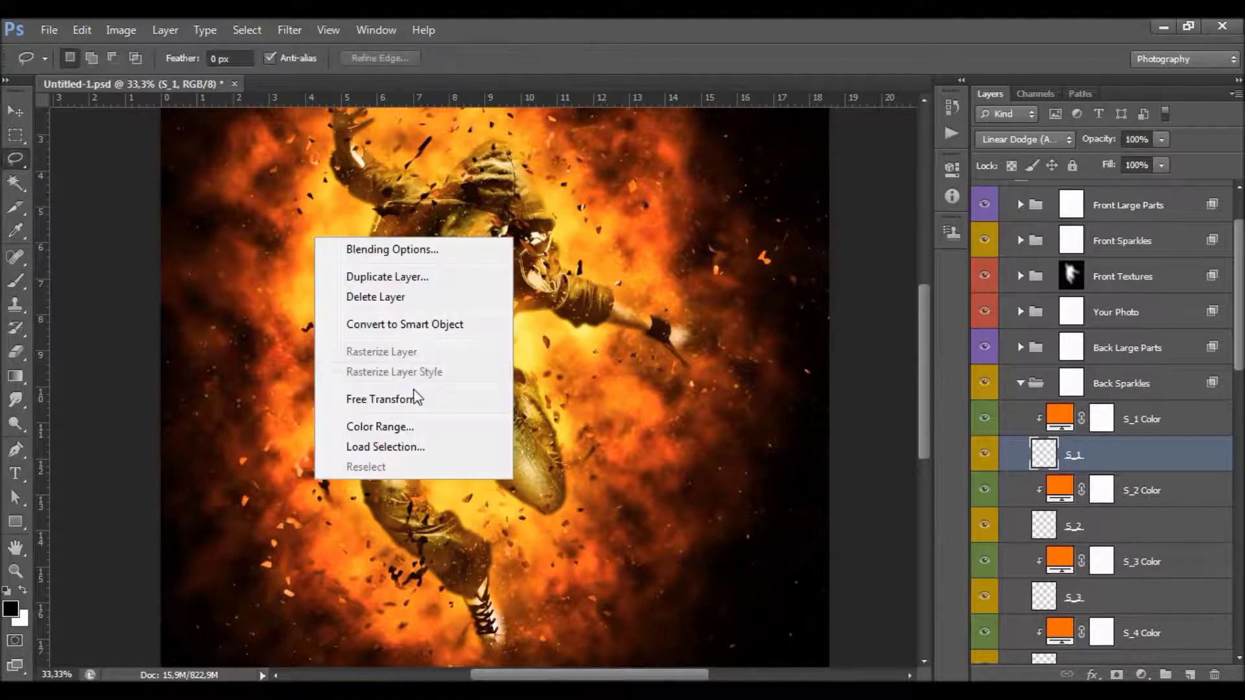
pyautogui.click(427, 399)
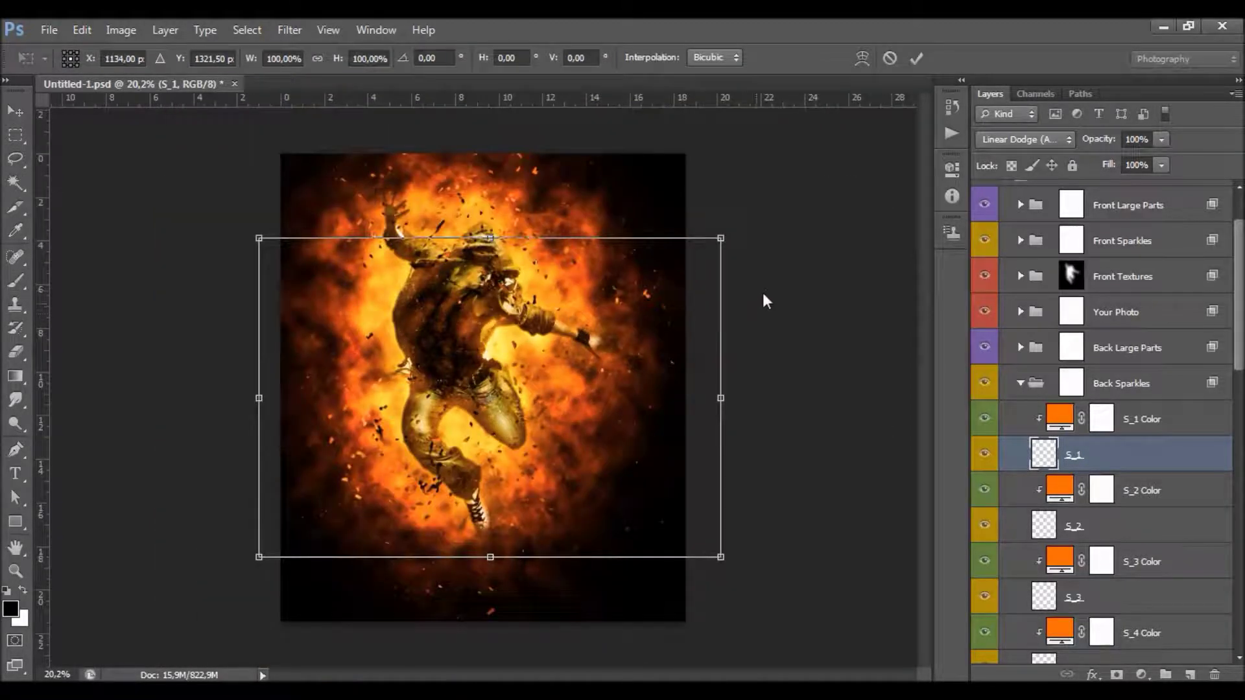
pyautogui.moveTo(765, 287); pyautogui.dragTo(787, 425)
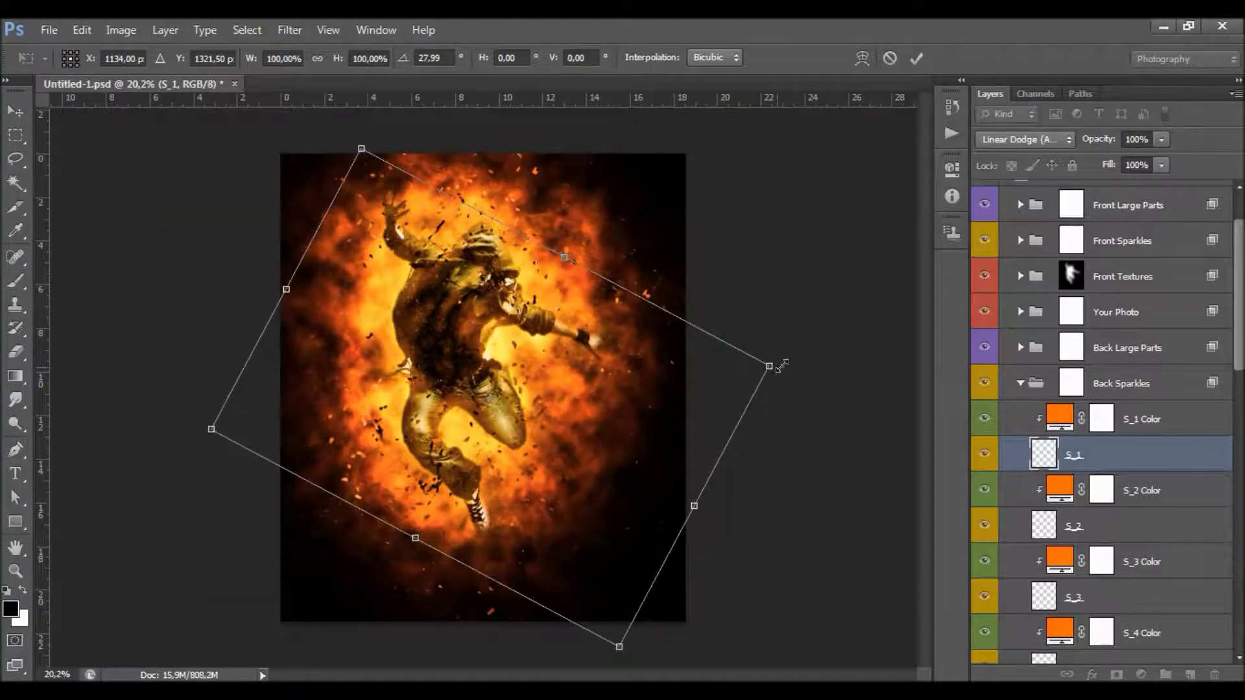
pyautogui.moveTo(778, 366); pyautogui.dragTo(697, 344)
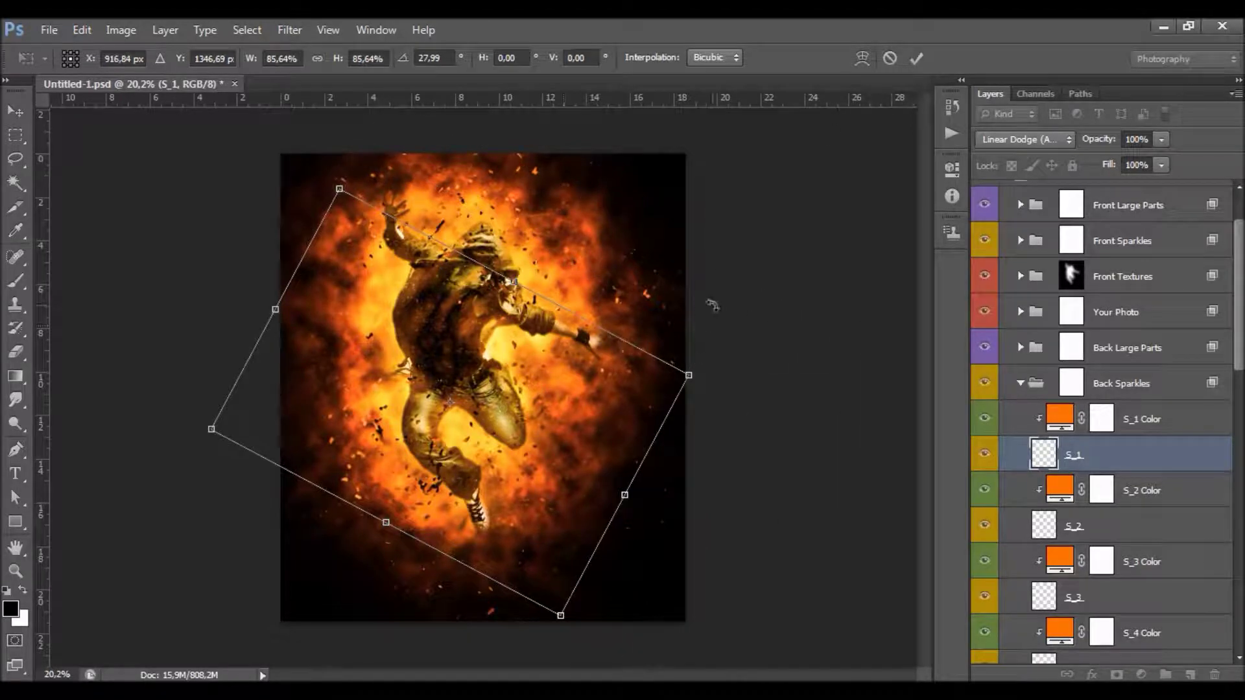
pyautogui.press('Return')
# - Open the Gaussian Blur filter for the S_1 layer and close it without applying
pyautogui.press('l')
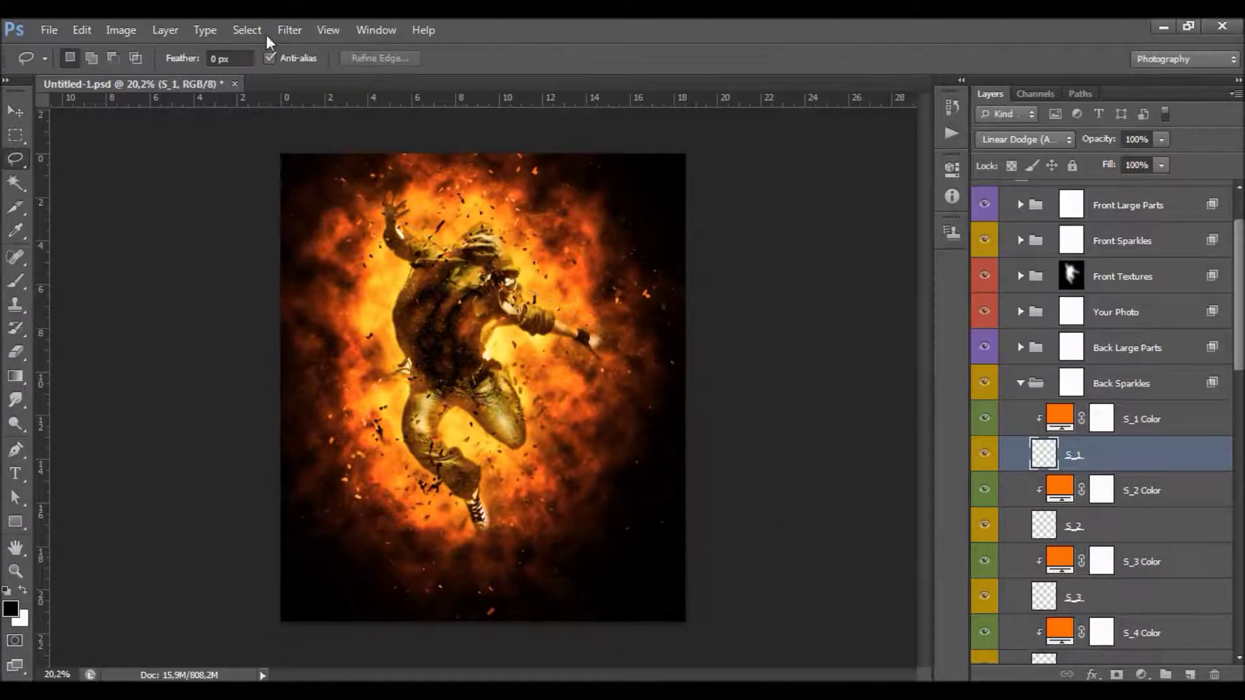
pyautogui.click(289, 30)
pyautogui.moveTo(347, 212)
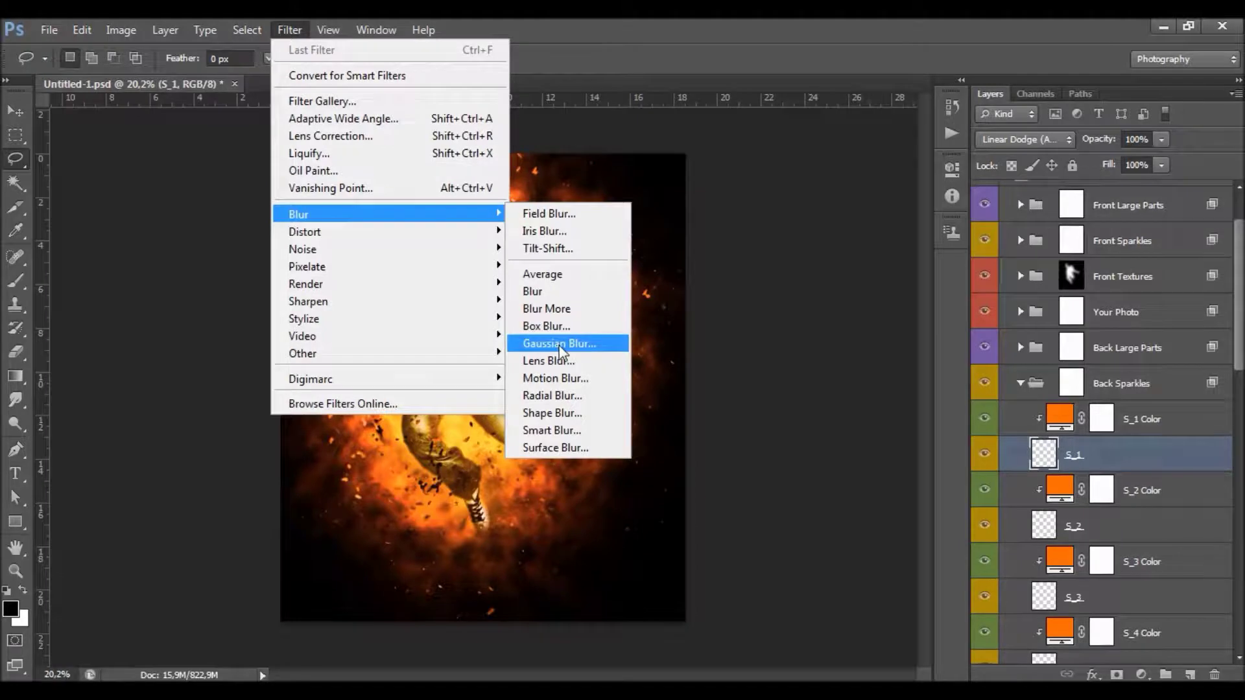
pyautogui.click(584, 346)
pyautogui.click(1104, 288)
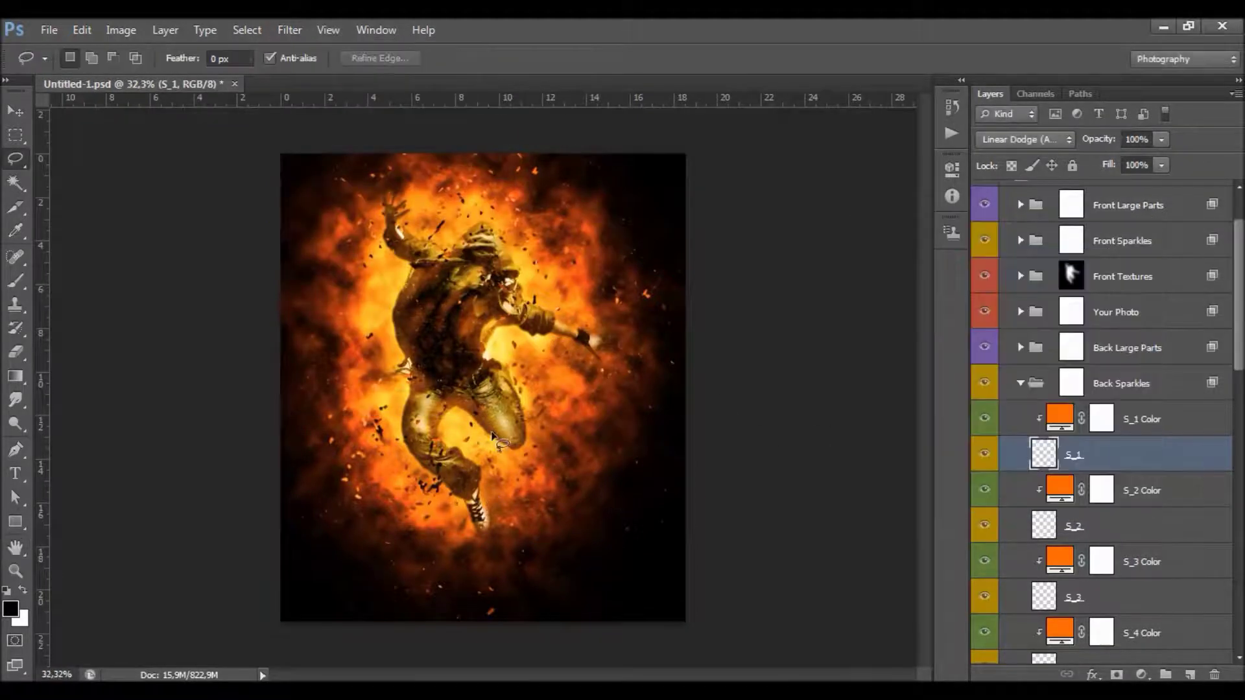
# - Hide and show the S_1 layer to examine which sparkles it contributes around the dancer
pyautogui.scroll(1, 488, 440)
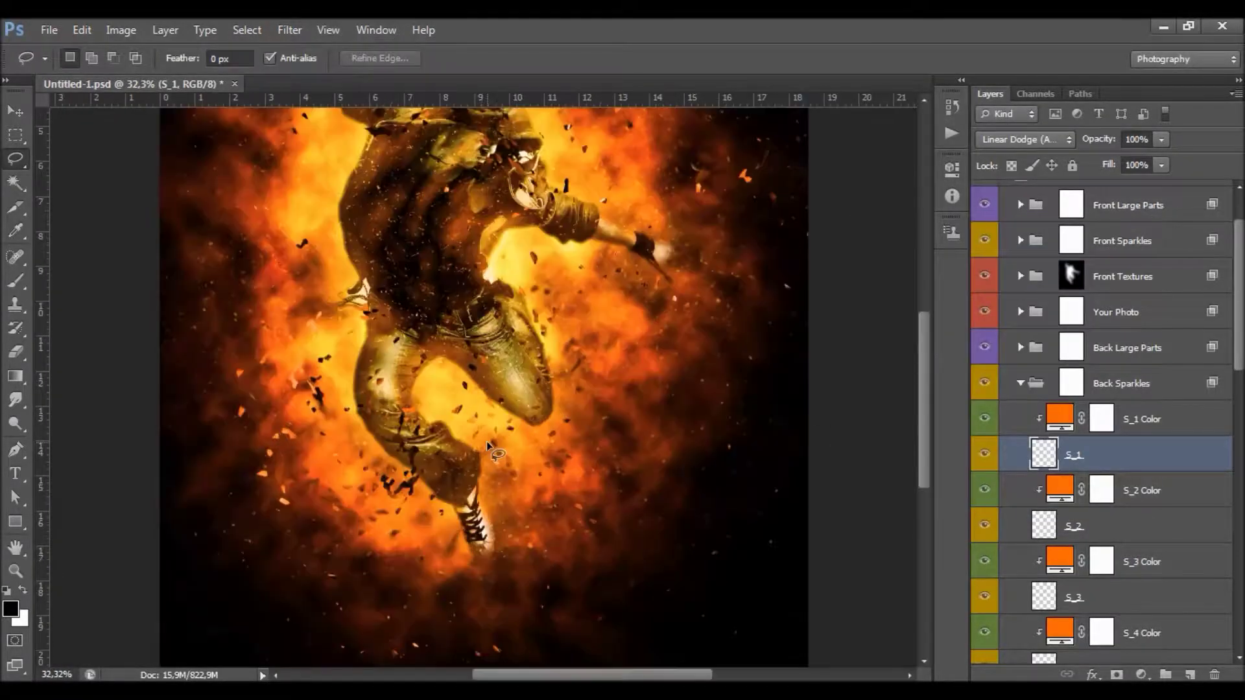
pyautogui.click(985, 454)
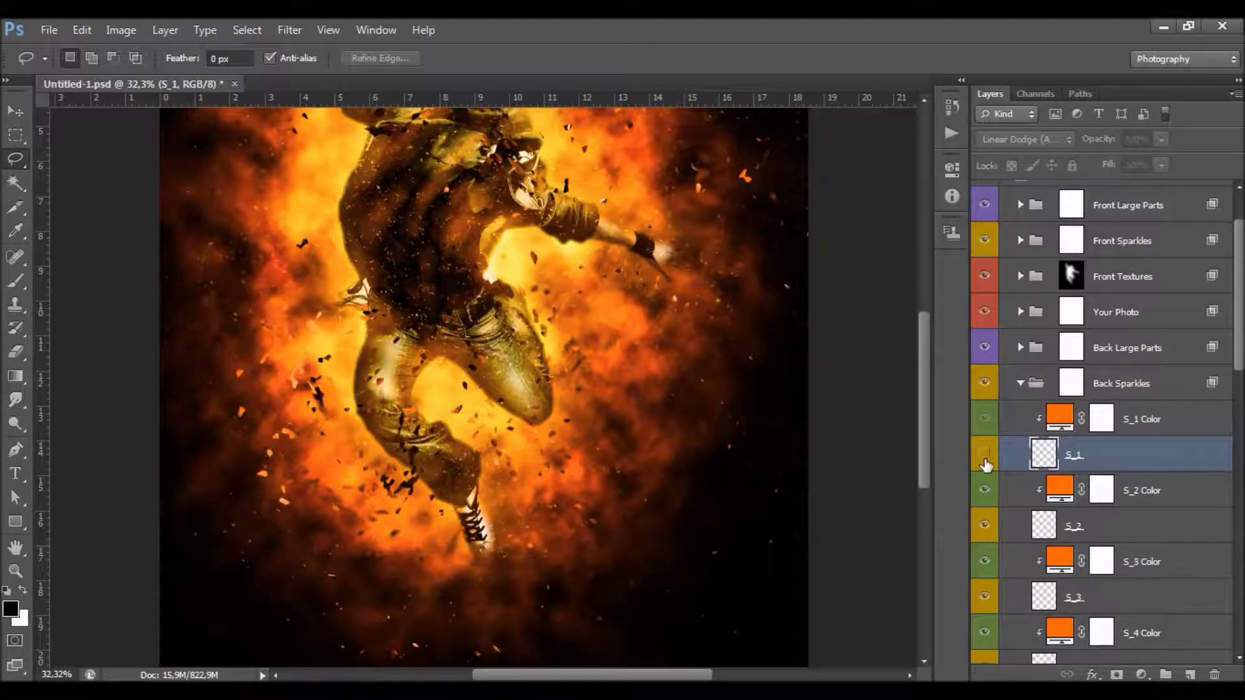
pyautogui.scroll(-3, 982, 465)
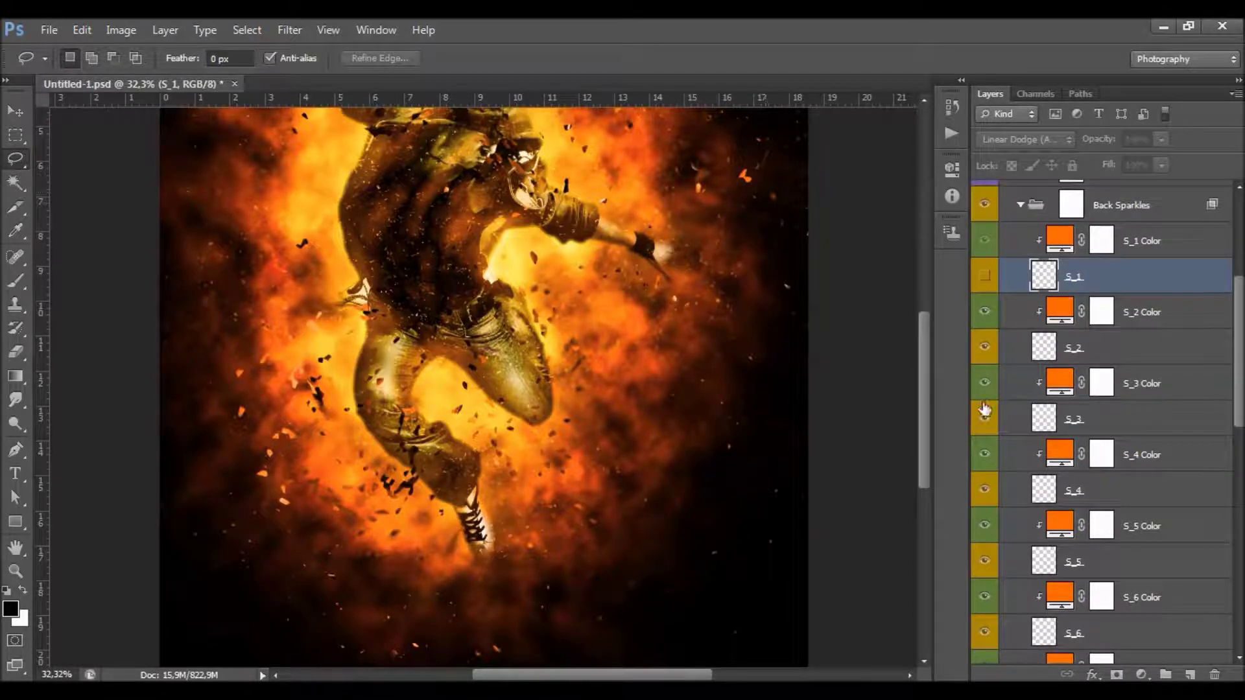
pyautogui.click(985, 276)
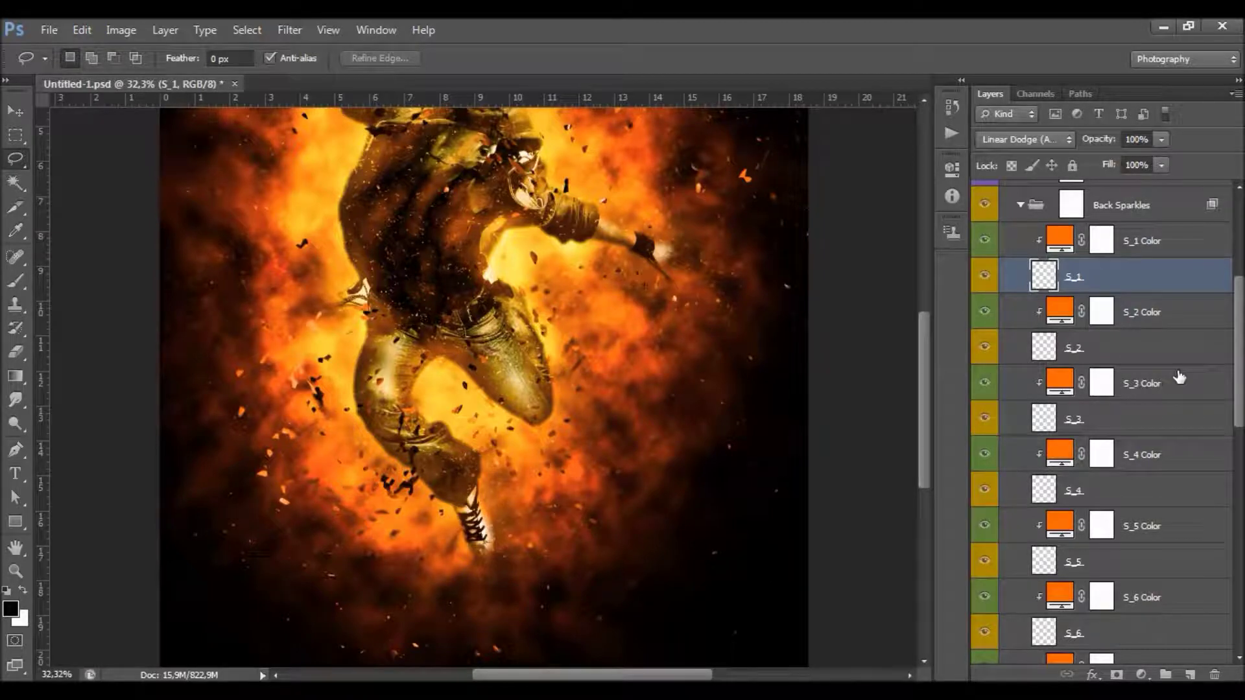
# - Try the green 2aff00 as the S_1 Color fill and cancel the color change
pyautogui.doubleClick(1059, 240)
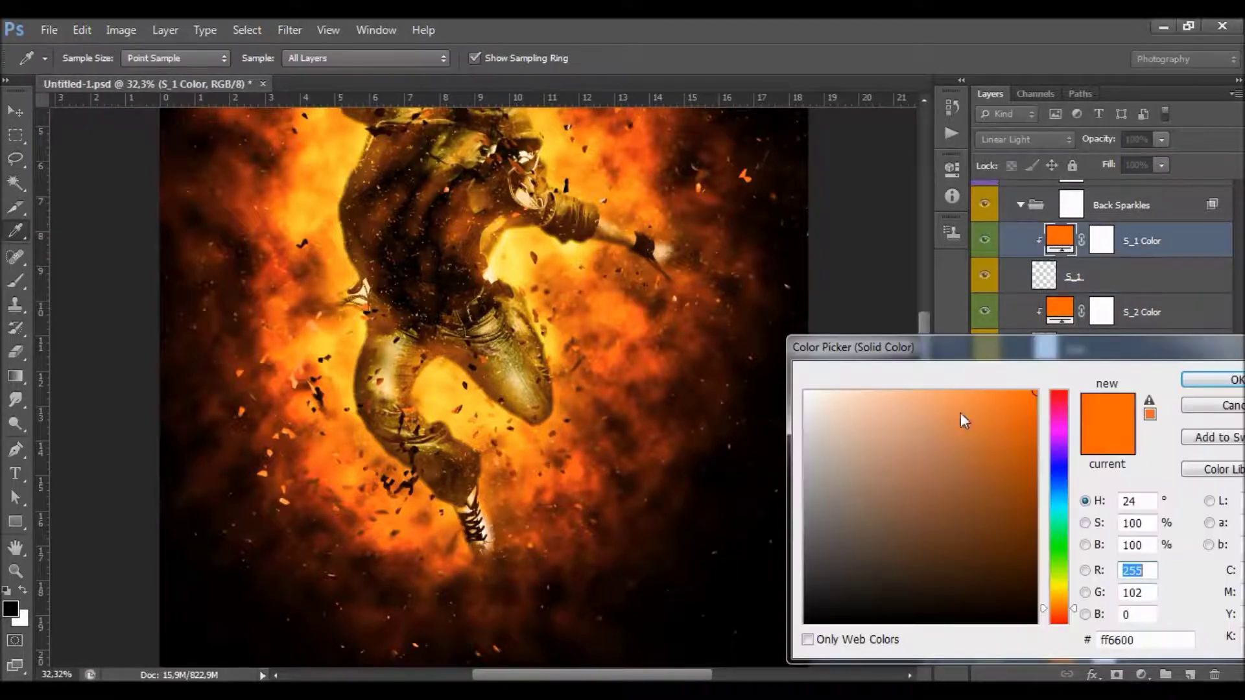
pyautogui.click(1054, 470)
pyautogui.moveTo(1068, 512); pyautogui.dragTo(1067, 553)
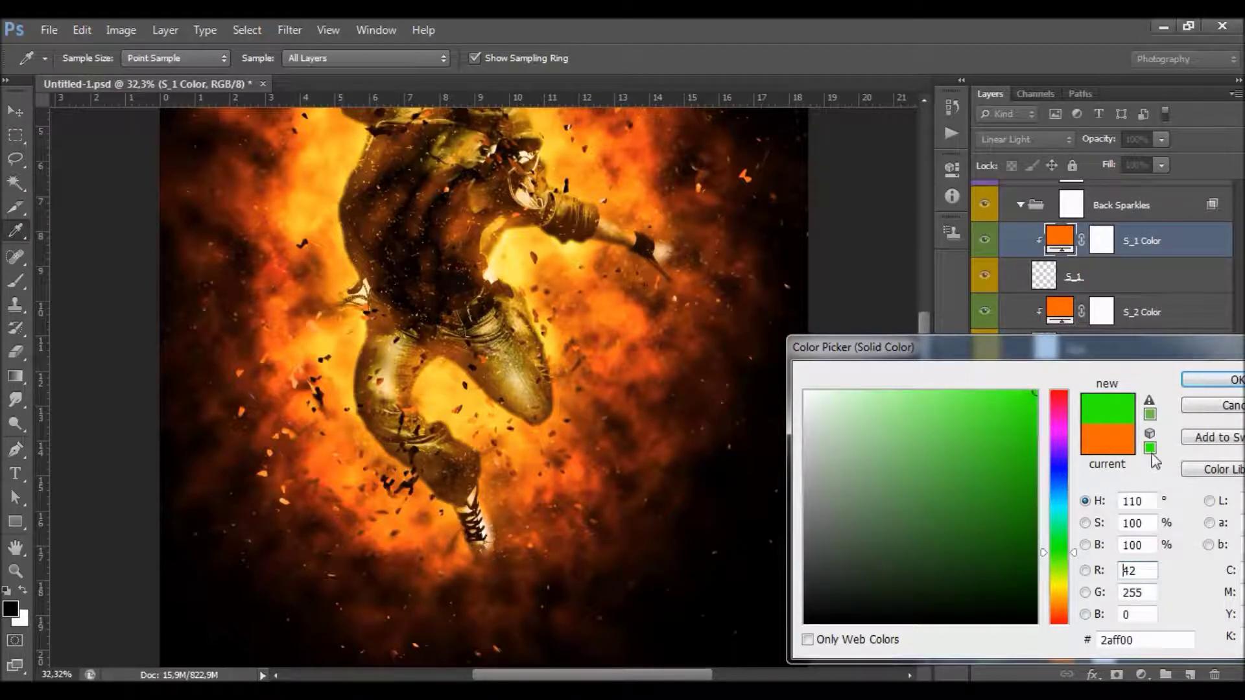
pyautogui.click(1224, 407)
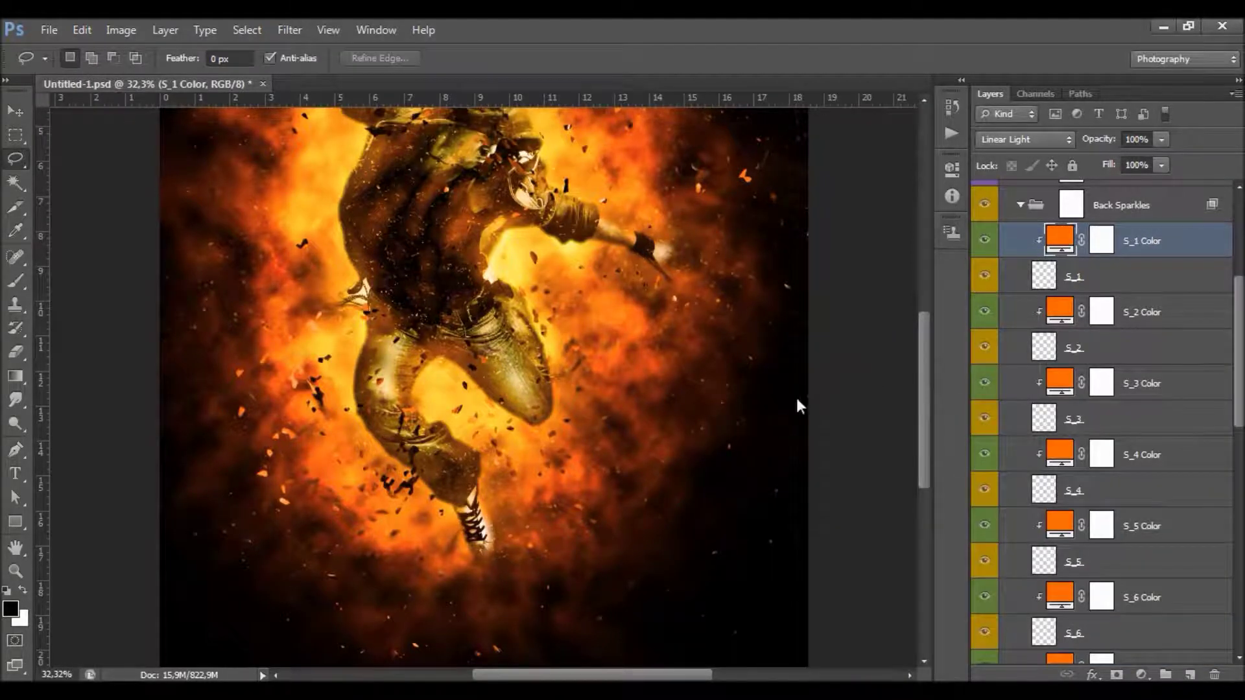
# - Duplicate the S_1 and S_2 sparkle layers together with their color fill layers, and activate the Move tool
pyautogui.click(1148, 314)
pyautogui.scroll(-1, 1151, 321)
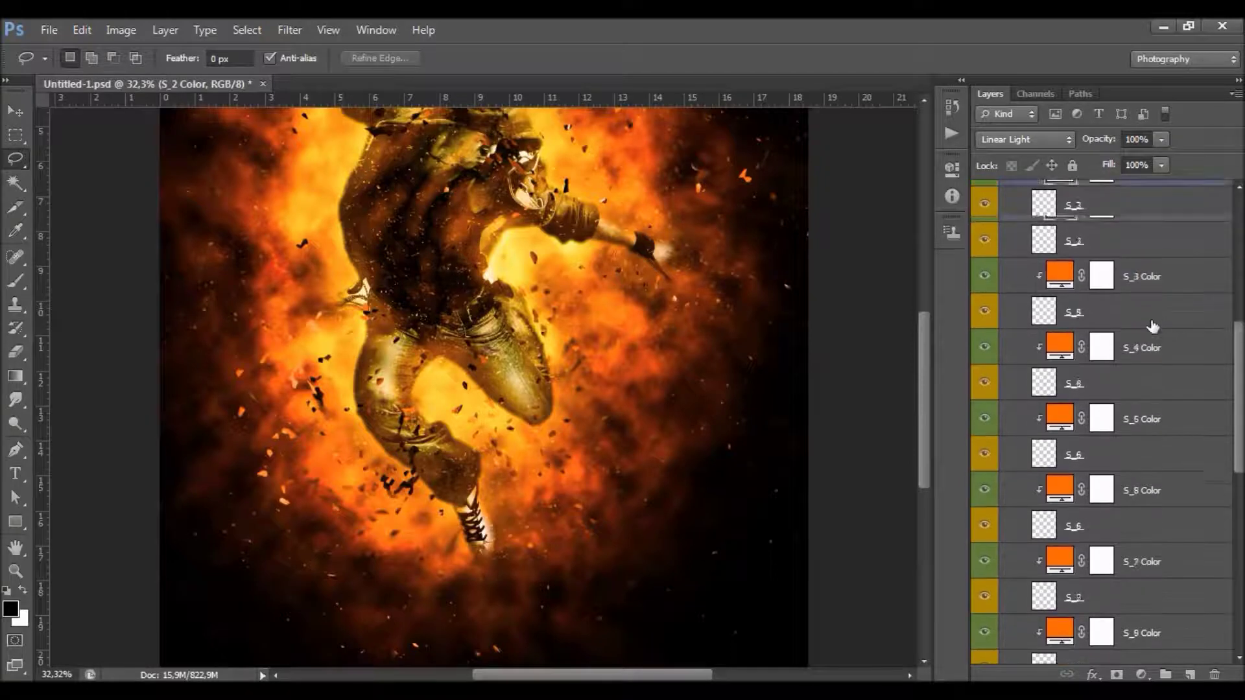
pyautogui.scroll(1, 1141, 321)
pyautogui.scroll(1, 1128, 304)
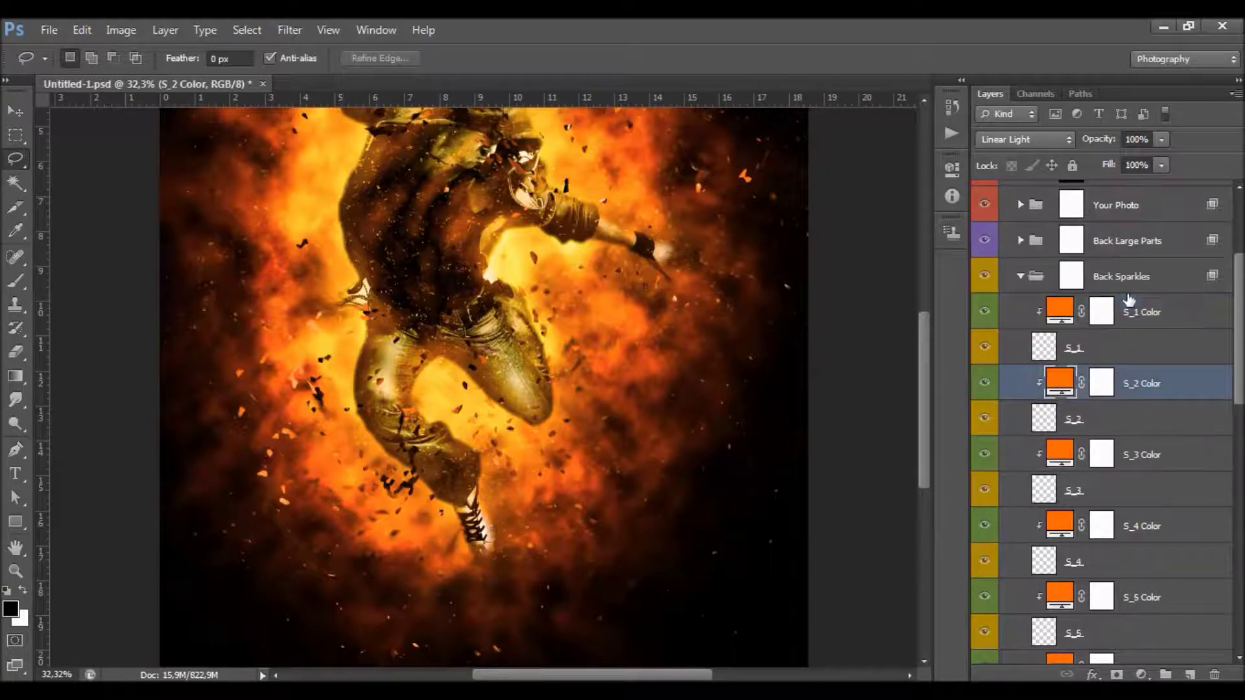
pyautogui.click(1131, 350)
pyautogui.click(1144, 415)
pyautogui.click(1148, 347)
pyautogui.keyDown('shift'); pyautogui.click(1167, 315); pyautogui.keyUp('shift')
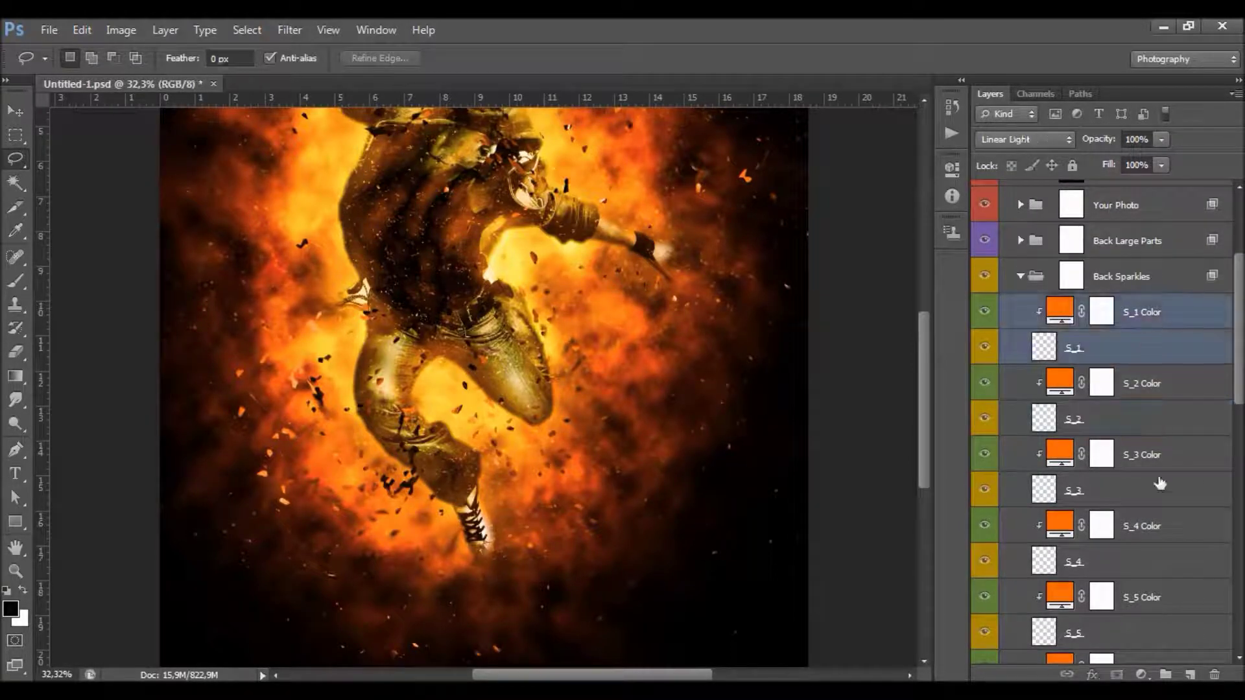
pyautogui.keyDown('shift'); pyautogui.click(1125, 392); pyautogui.keyUp('shift')
pyautogui.keyDown('shift'); pyautogui.click(1128, 415); pyautogui.keyUp('shift')
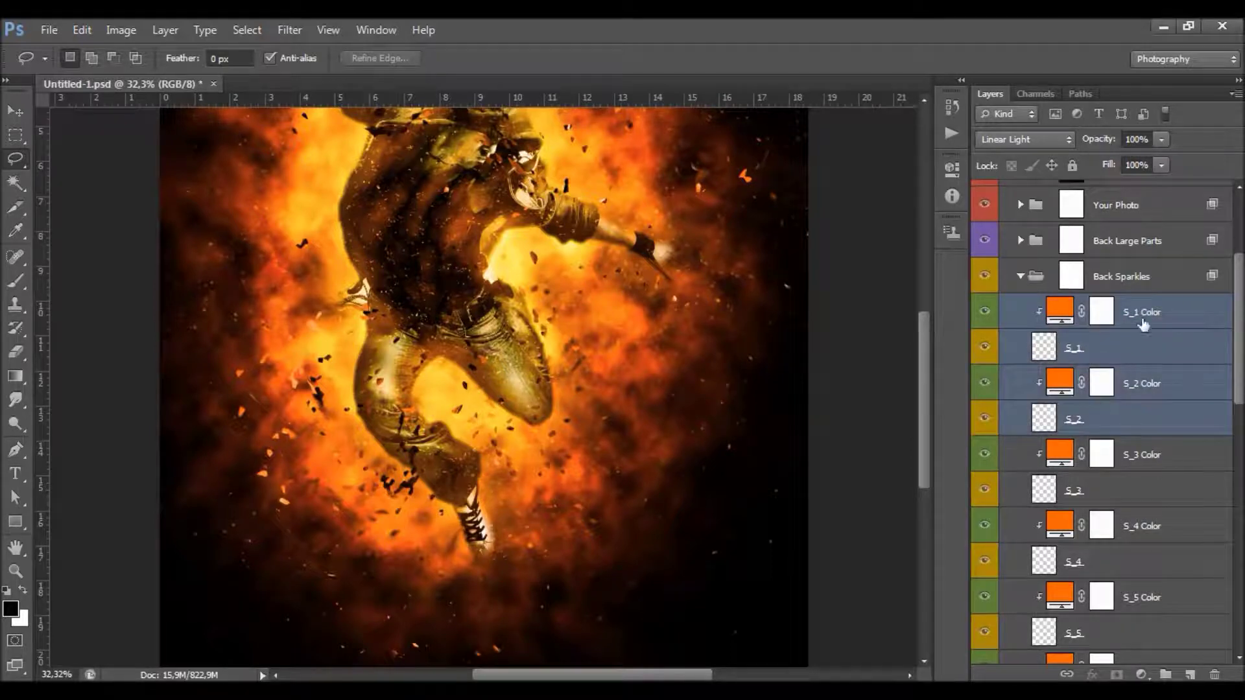
pyautogui.moveTo(1104, 322); pyautogui.dragTo(1100, 345)
pyautogui.hotkey('ctrl', 'j')
pyautogui.click(15, 111)
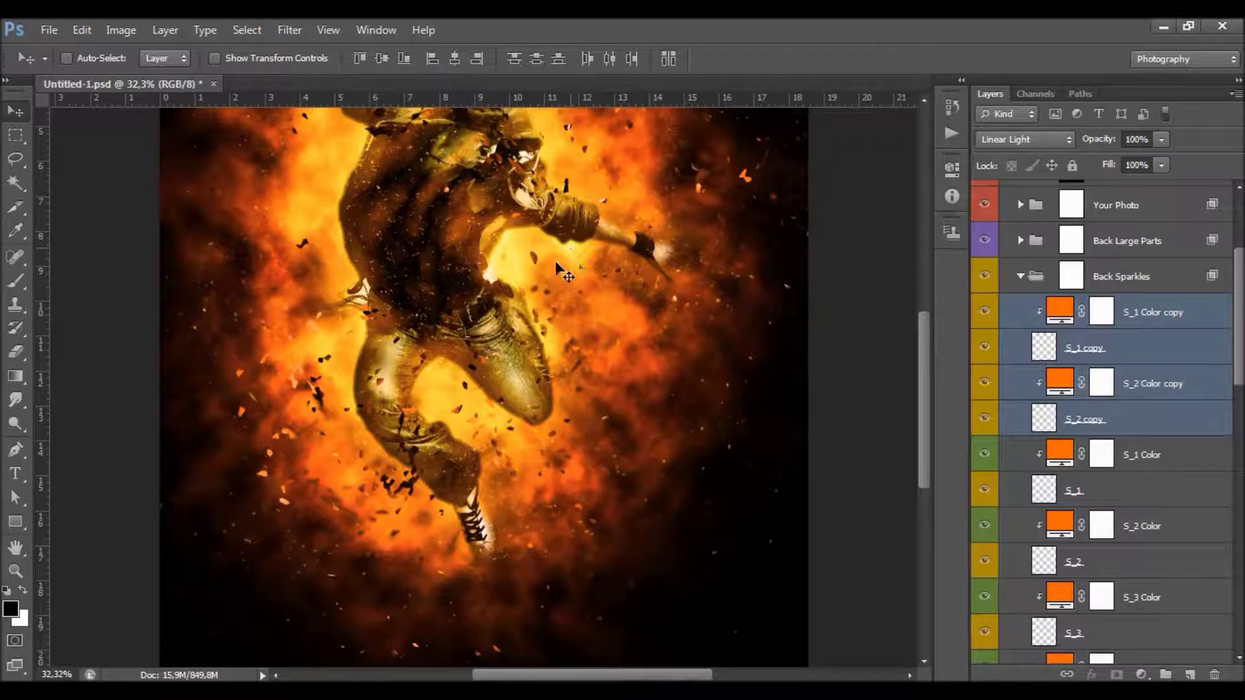
# - Delete the duplicated S_1 and S_2 sparkle layers with their color fills and collapse the Back Sparkles group
pyautogui.moveTo(523, 322); pyautogui.dragTo(545, 343)
pyautogui.press('Delete')
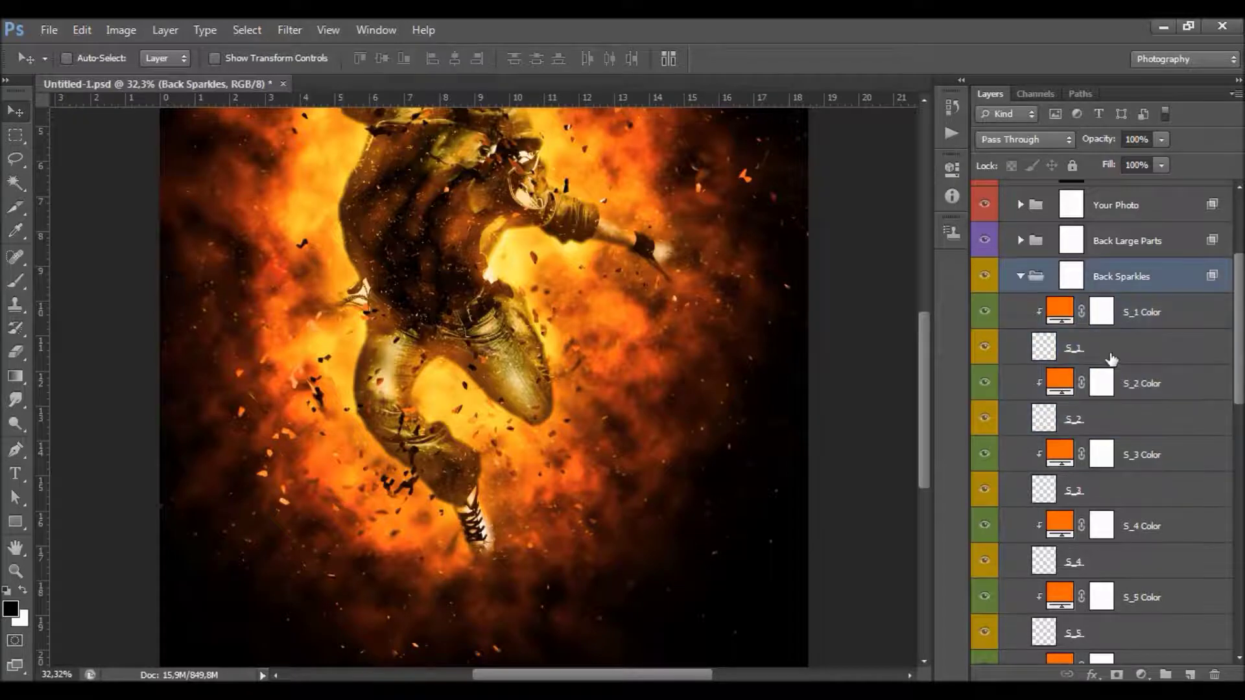
pyautogui.scroll(3, 1070, 376)
pyautogui.click(1021, 383)
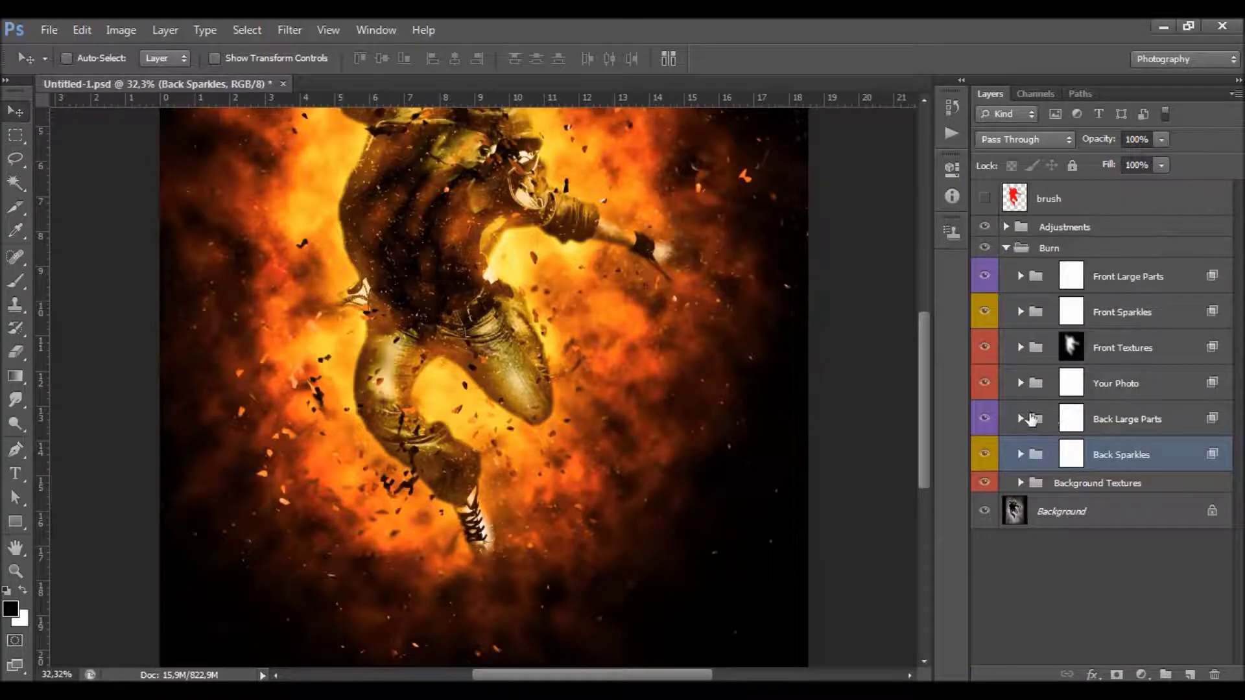
# - Expand the Back Large Parts group and hide and show it to examine which particles it adds around the dancer
pyautogui.click(1029, 419)
pyautogui.click(1021, 419)
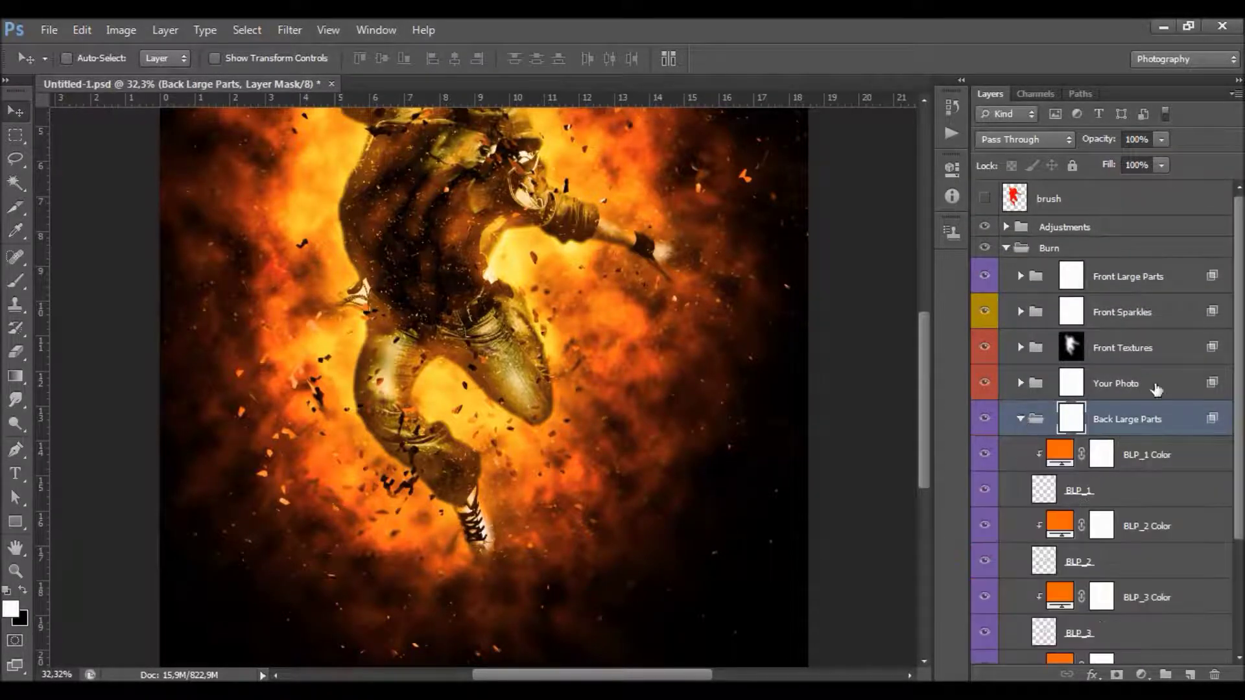
pyautogui.scroll(-3, 1200, 253)
pyautogui.click(984, 270)
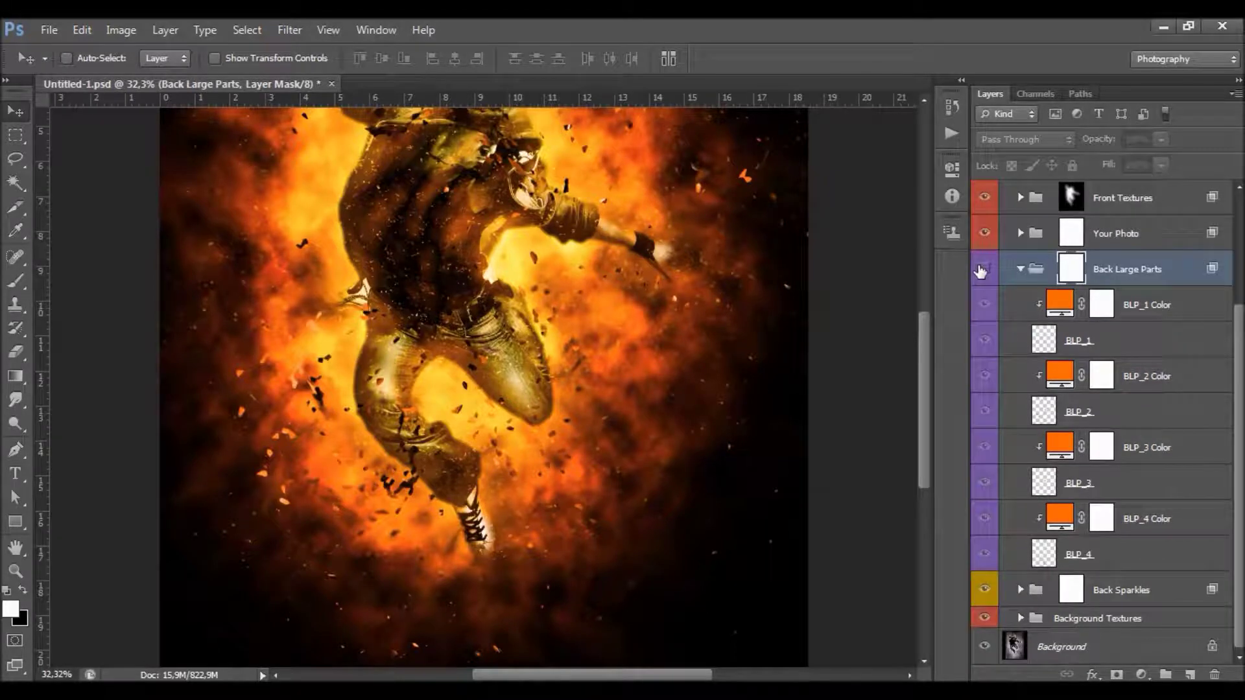
pyautogui.click(985, 270)
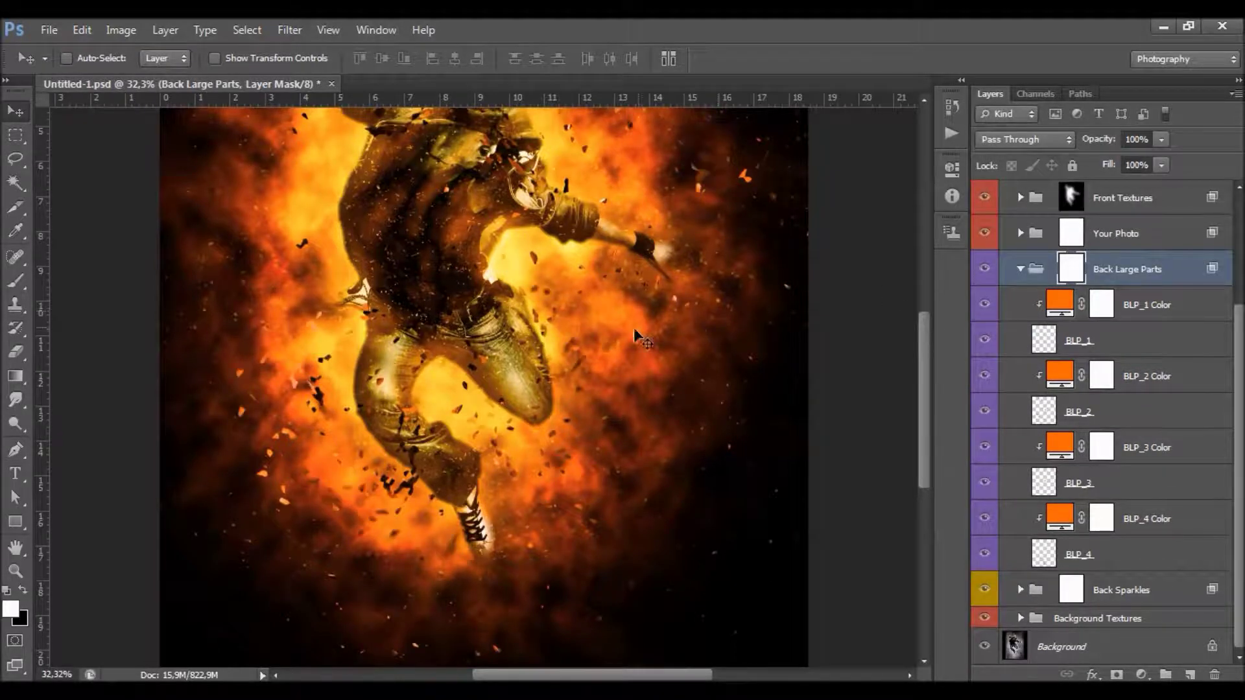
pyautogui.scroll(3, 629, 331)
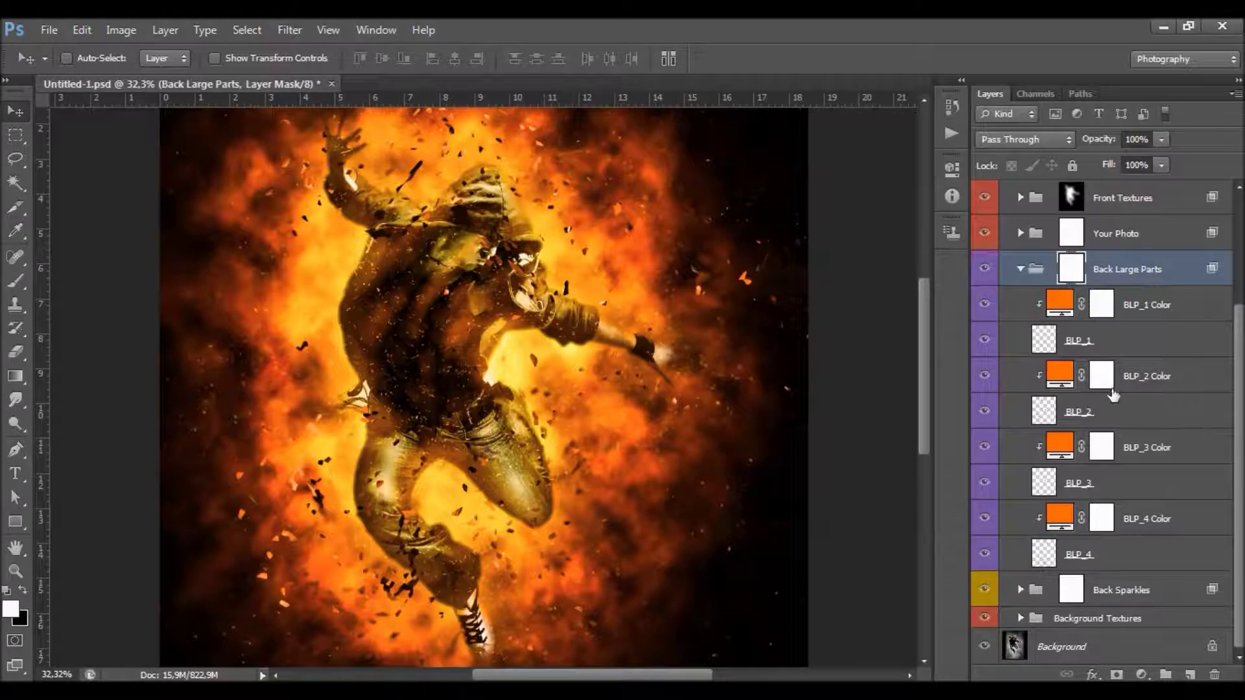
# - Try hiding particles near the dancer's legs by painting black on the Back Large Parts mask with a 135 px brush, and undo the stroke
pyautogui.press('b')
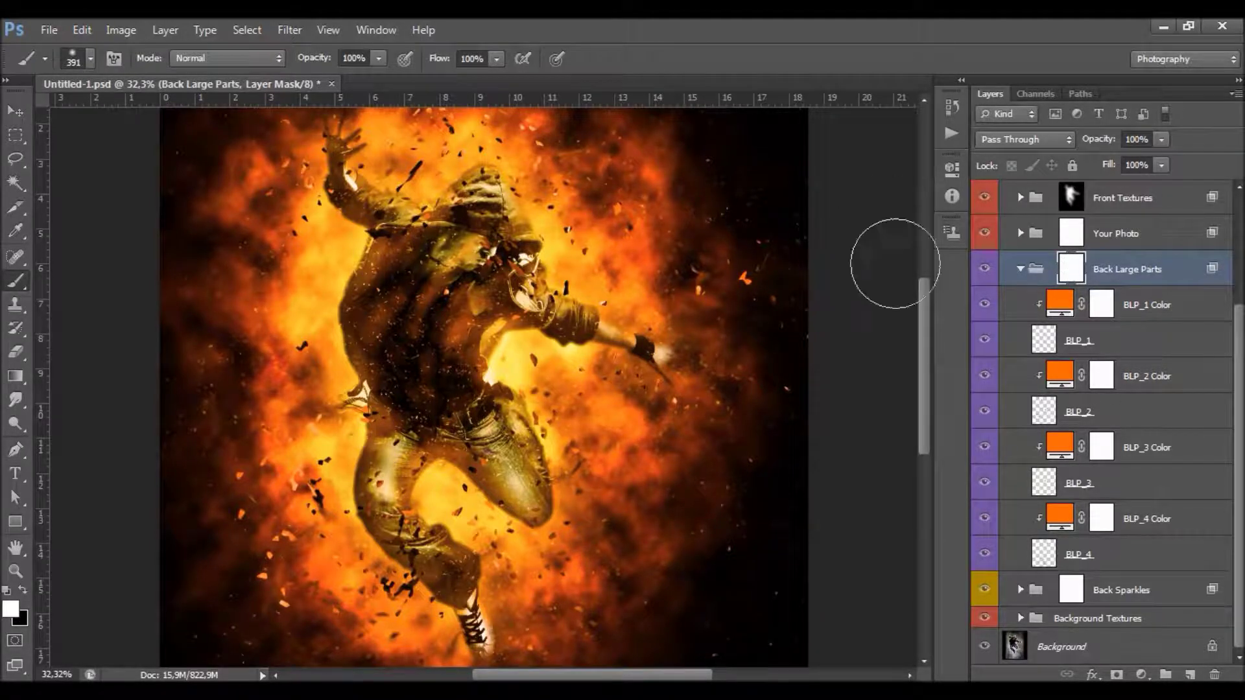
pyautogui.click(23, 590)
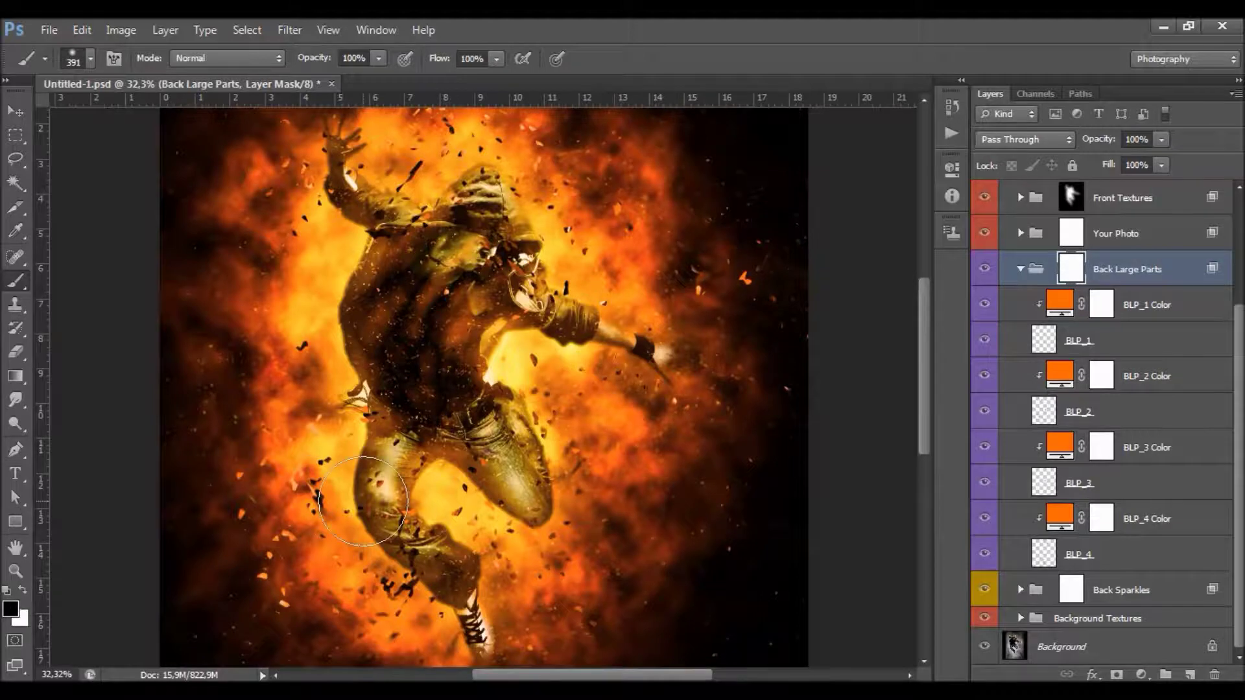
pyautogui.rightClick(454, 508)
pyautogui.press('Return')
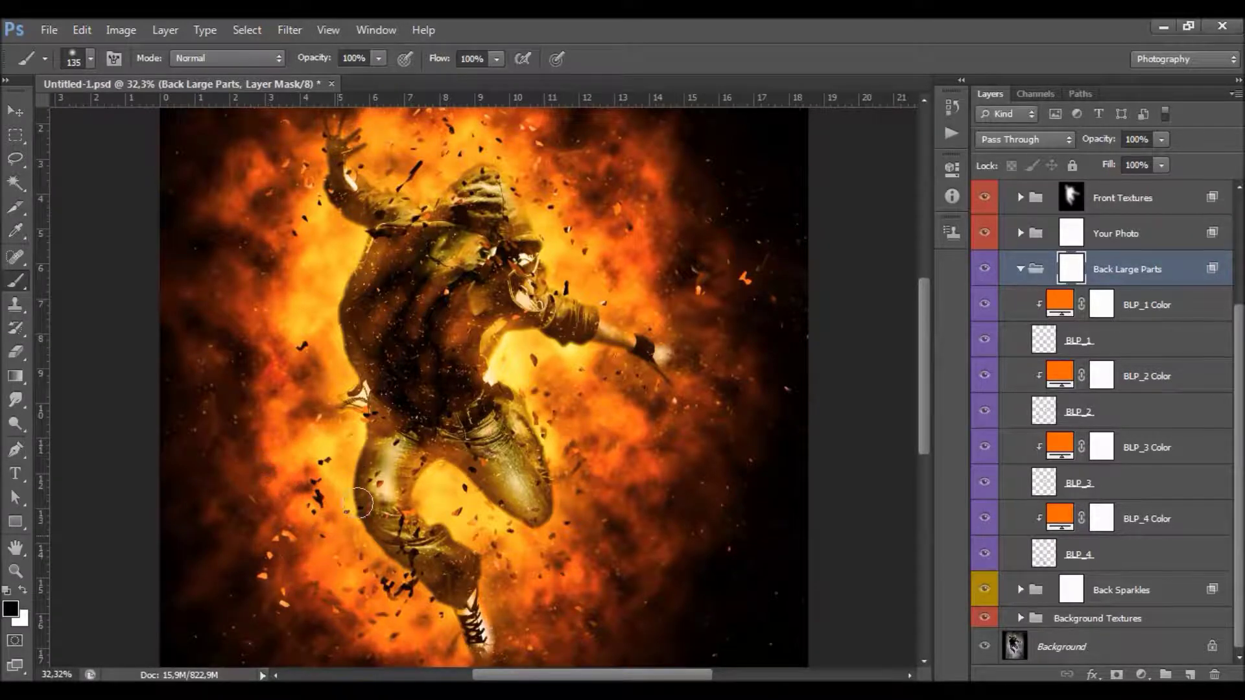
pyautogui.moveTo(486, 453); pyautogui.dragTo(518, 571)
pyautogui.hotkey('ctrl', 'z')
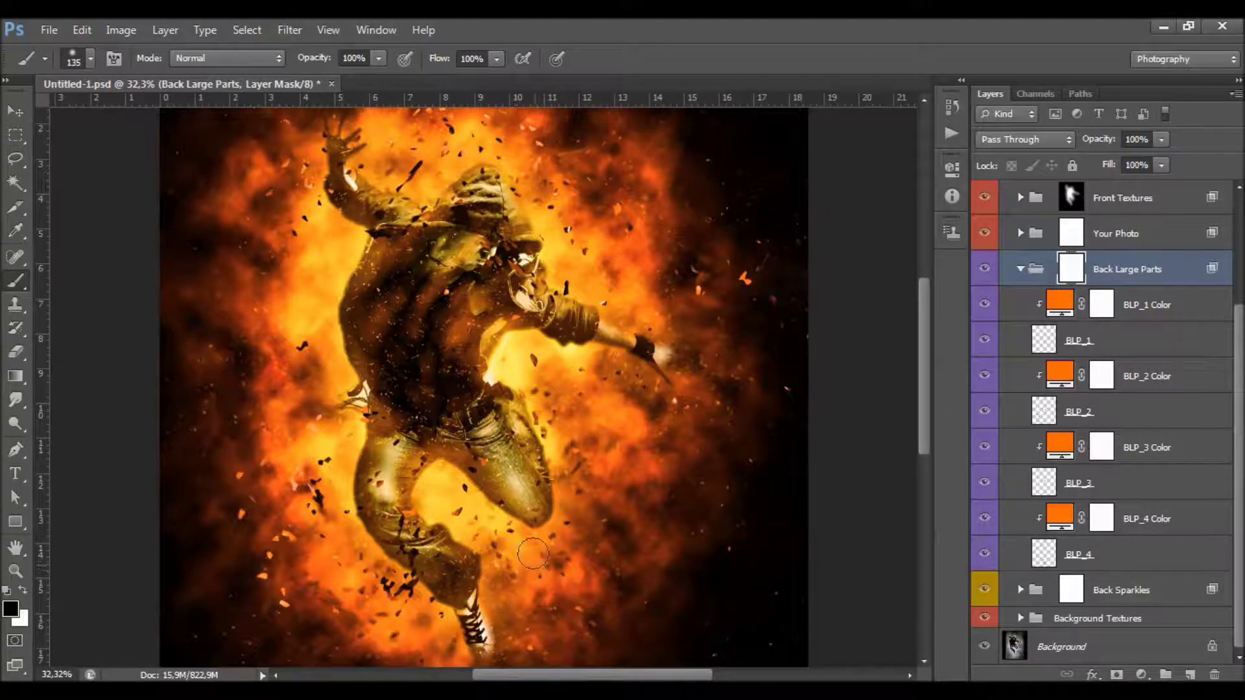
# - Try the magenta ff00fc as the BLP_1 Color fill and cancel the color change
pyautogui.click(1107, 308)
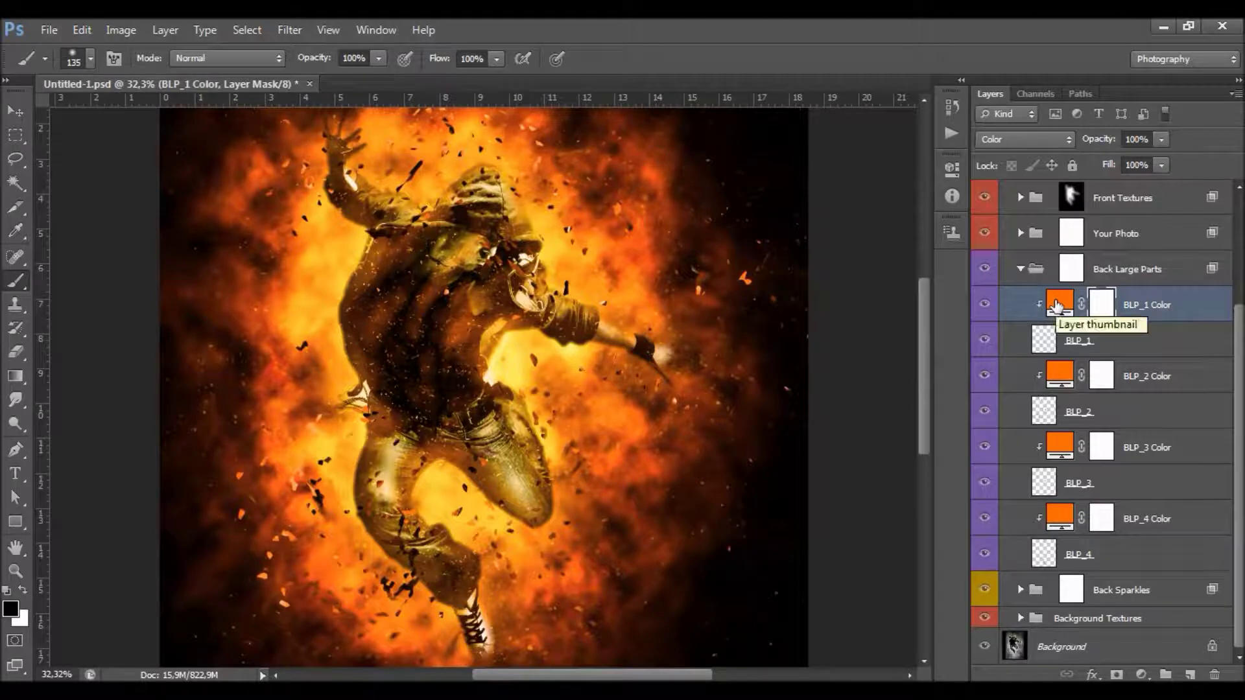
pyautogui.doubleClick(1057, 306)
pyautogui.click(1060, 429)
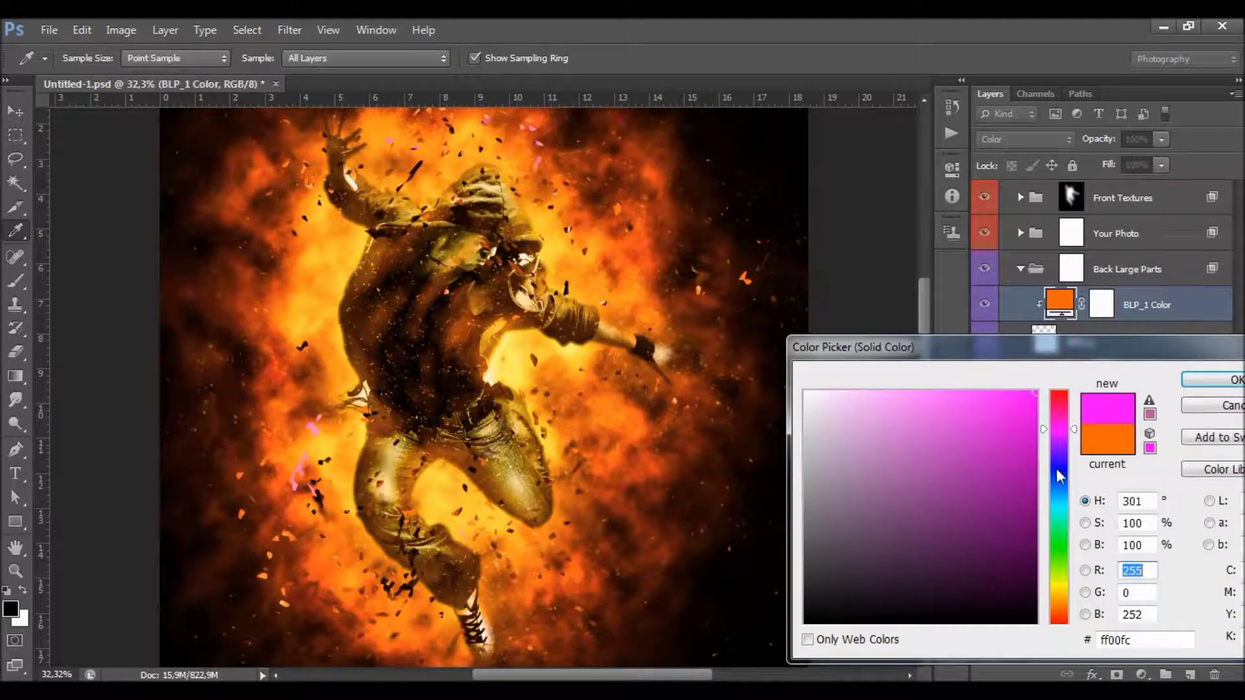
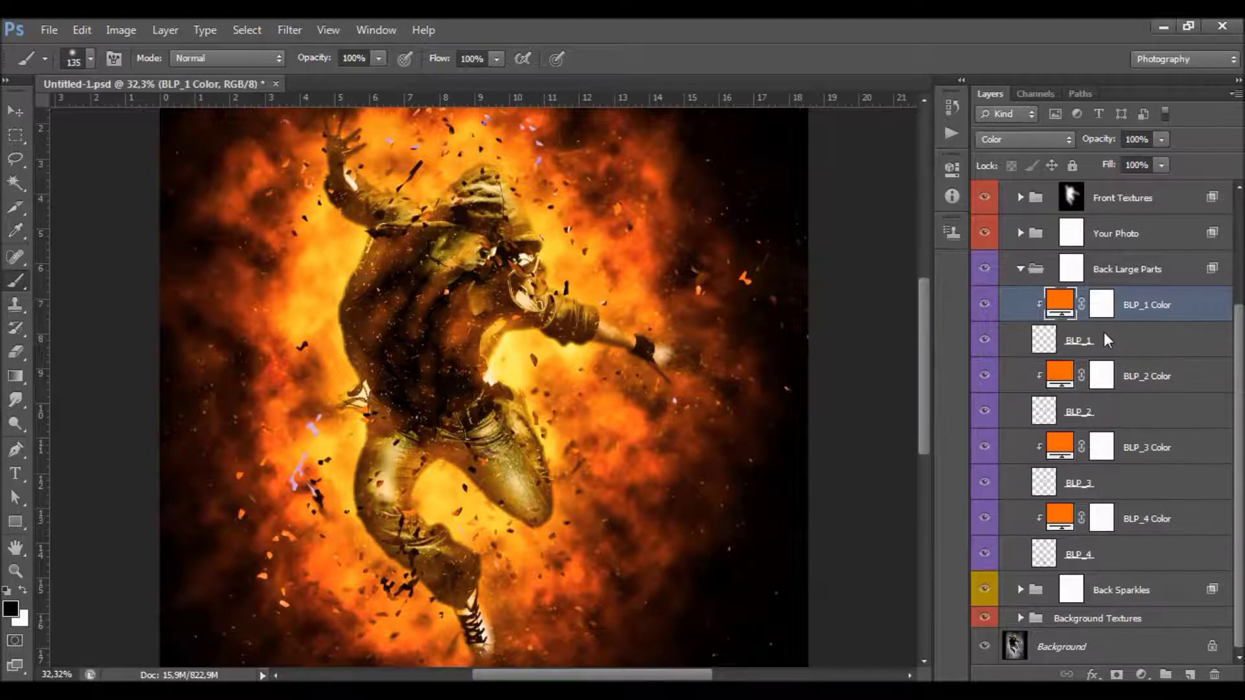
# - Collapse Back Large Parts, hide and show the Your Photo group to examine its contribution, and expand its layers
pyautogui.click(1021, 337)
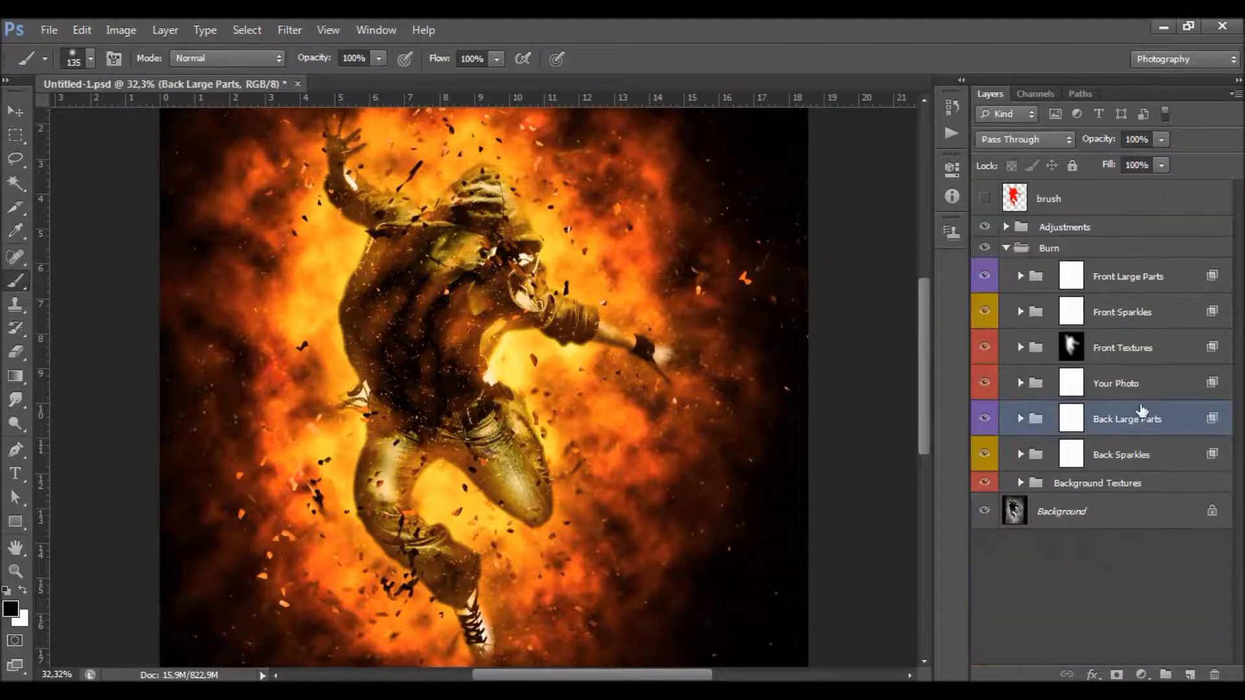
pyautogui.click(1072, 385)
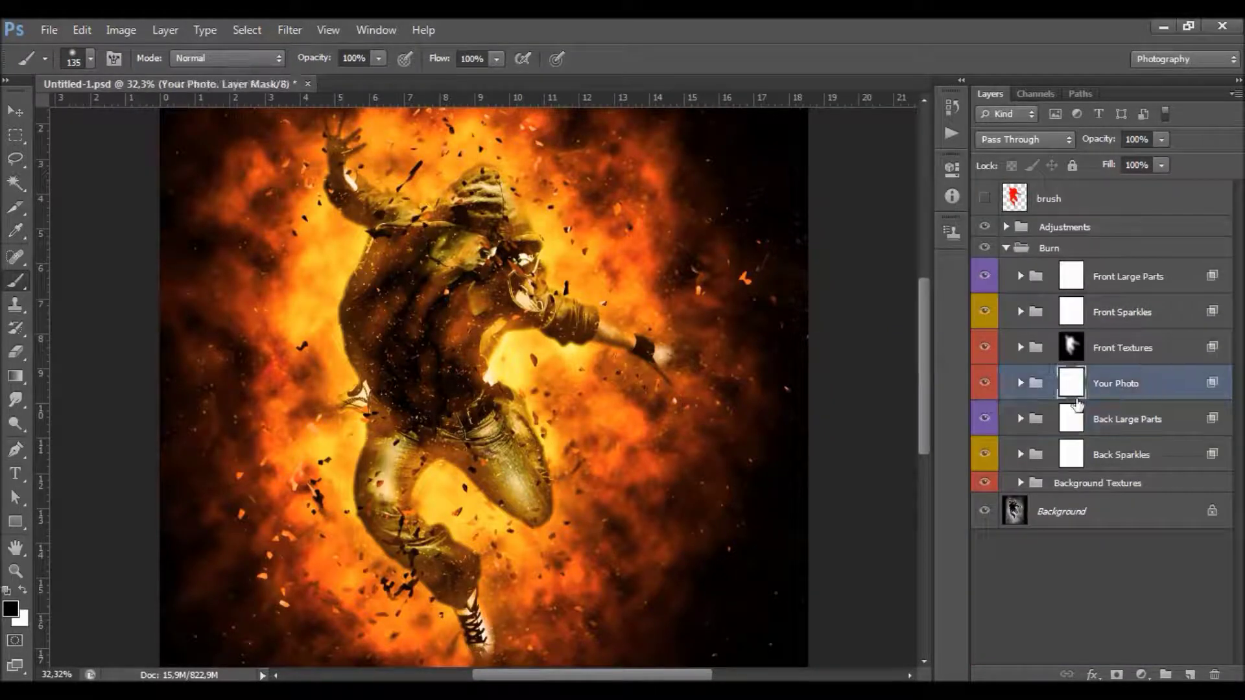
pyautogui.click(991, 384)
pyautogui.click(994, 385)
pyautogui.click(1020, 384)
# - Paint white on the Original Photo mask with a soft 195 px brush over the dancer's head, arms and jacket to reveal the original photo
pyautogui.click(1096, 466)
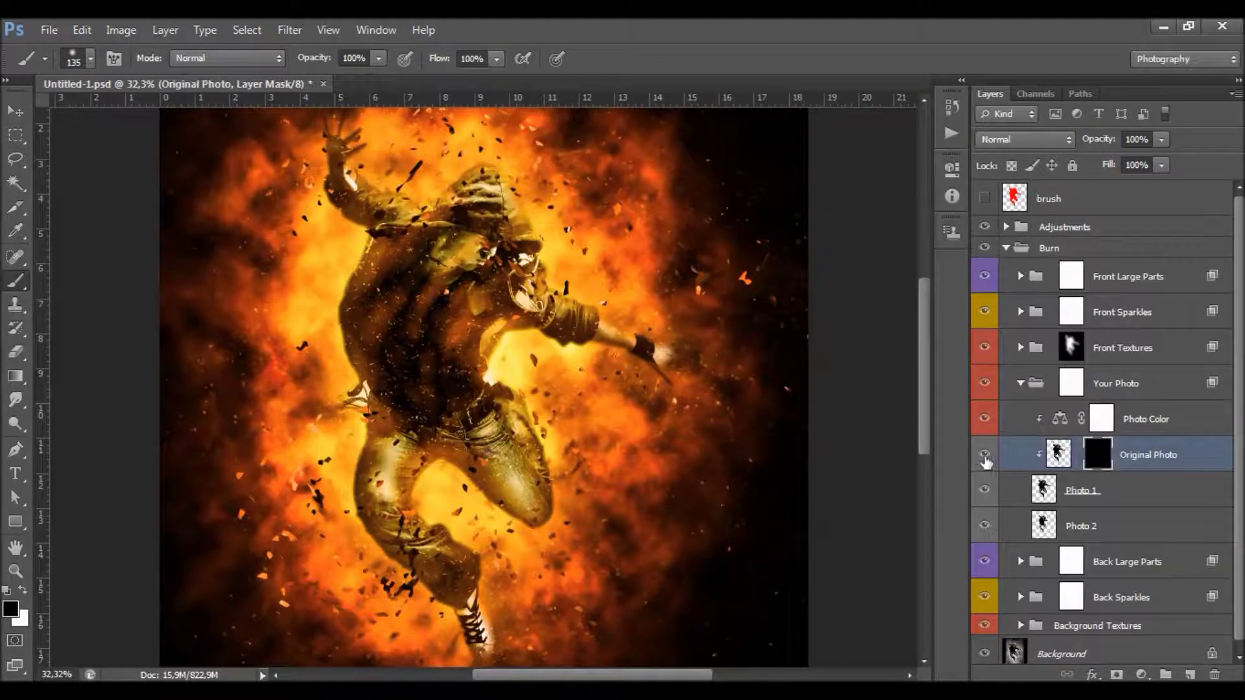
pyautogui.click(23, 590)
pyautogui.rightClick(587, 343)
pyautogui.moveTo(709, 387); pyautogui.dragTo(721, 387)
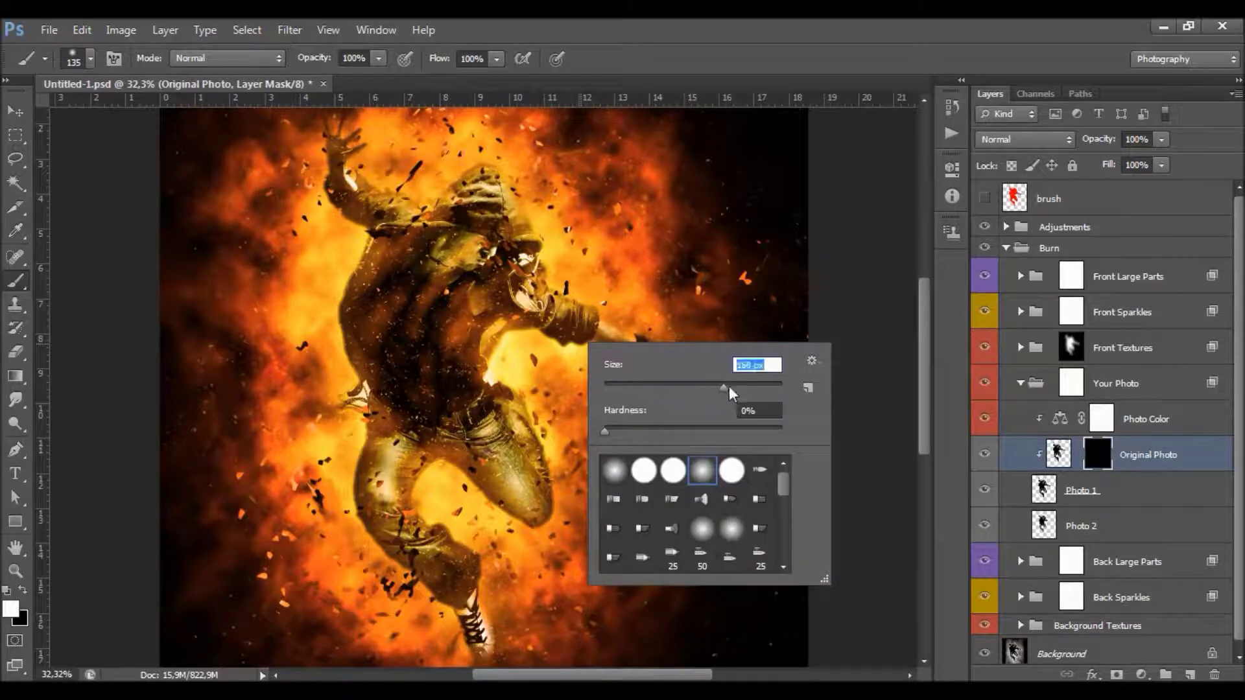
pyautogui.press('Return')
pyautogui.click(471, 255)
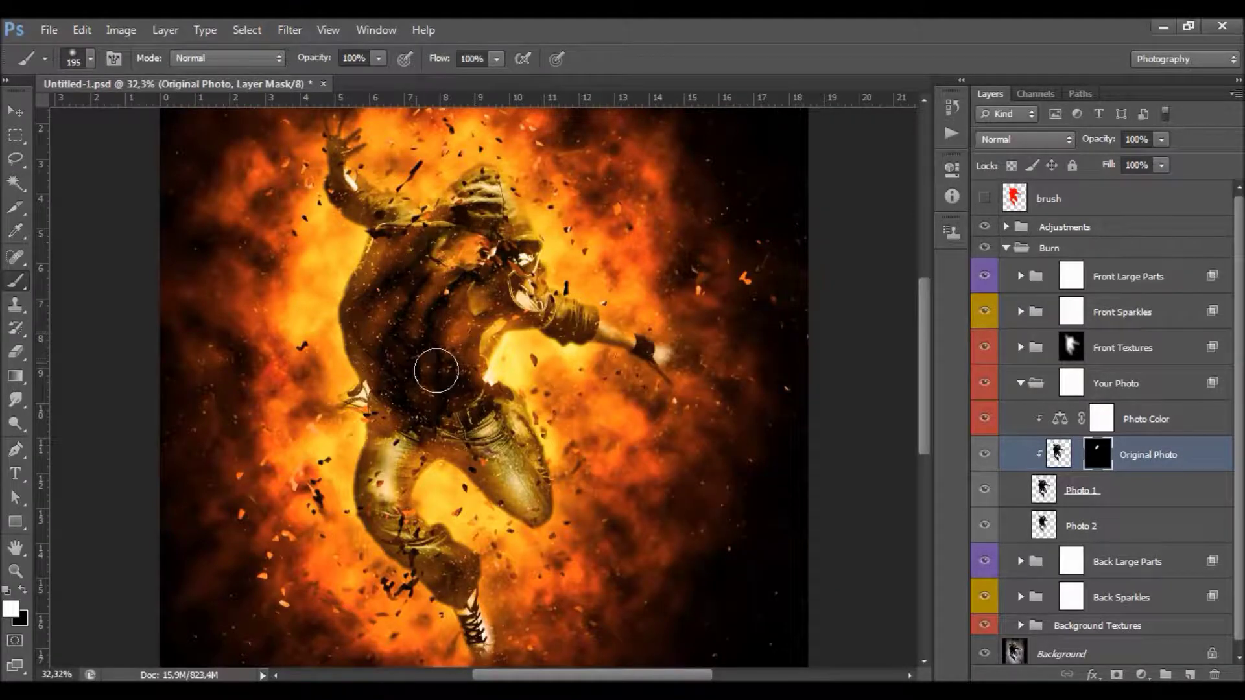
pyautogui.click(483, 245)
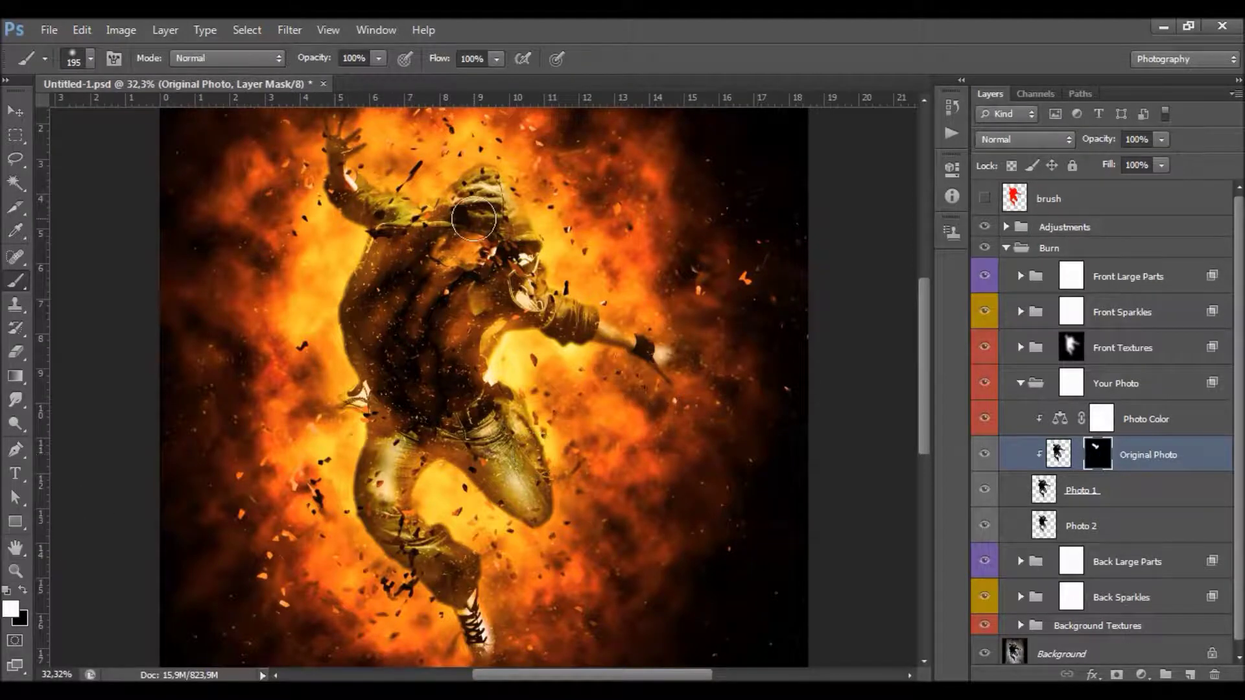
pyautogui.moveTo(401, 357)
pyautogui.mouseDown()
pyautogui.moveTo(519, 515)
pyautogui.moveTo(509, 334)
pyautogui.moveTo(608, 346)
pyautogui.moveTo(553, 303)
pyautogui.moveTo(633, 343)
pyautogui.moveTo(477, 336)
pyautogui.moveTo(399, 441)
pyautogui.moveTo(372, 504)
pyautogui.moveTo(416, 529)
pyautogui.moveTo(464, 598)
pyautogui.moveTo(400, 320)
pyautogui.mouseUp()
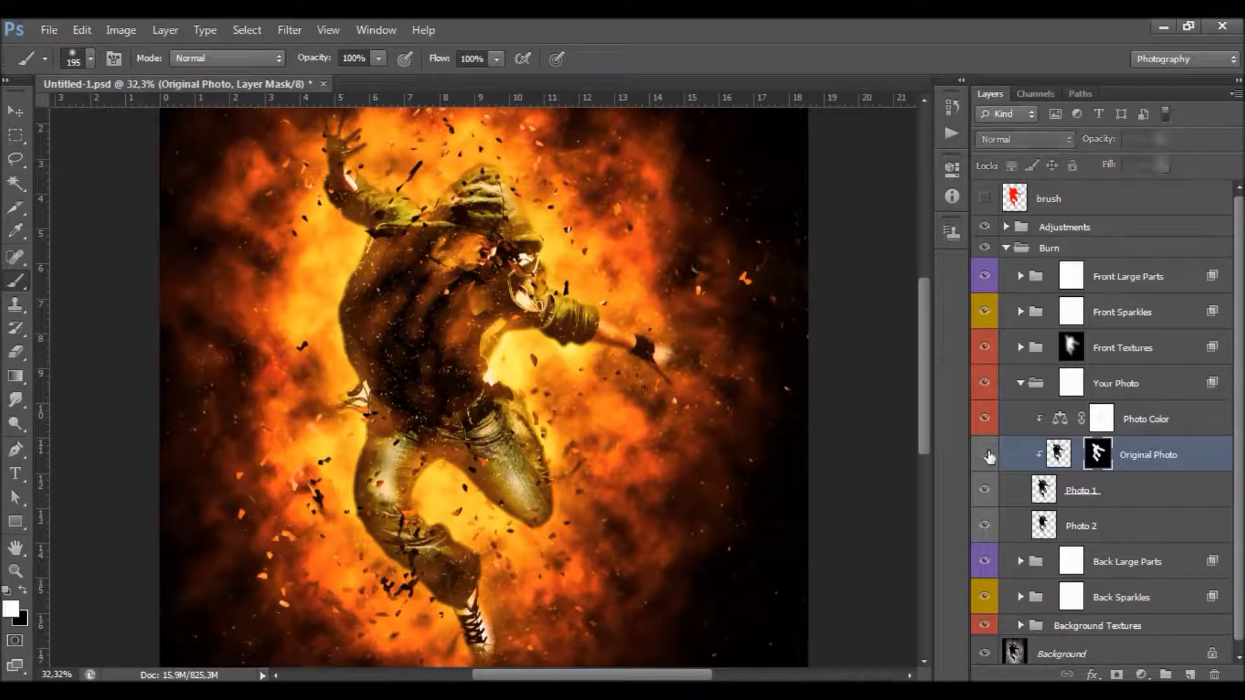
# - Shift the Photo Color adjustment's midtones to +45 red and adjust their magenta-green and yellow-blue balance
pyautogui.doubleClick(1058, 420)
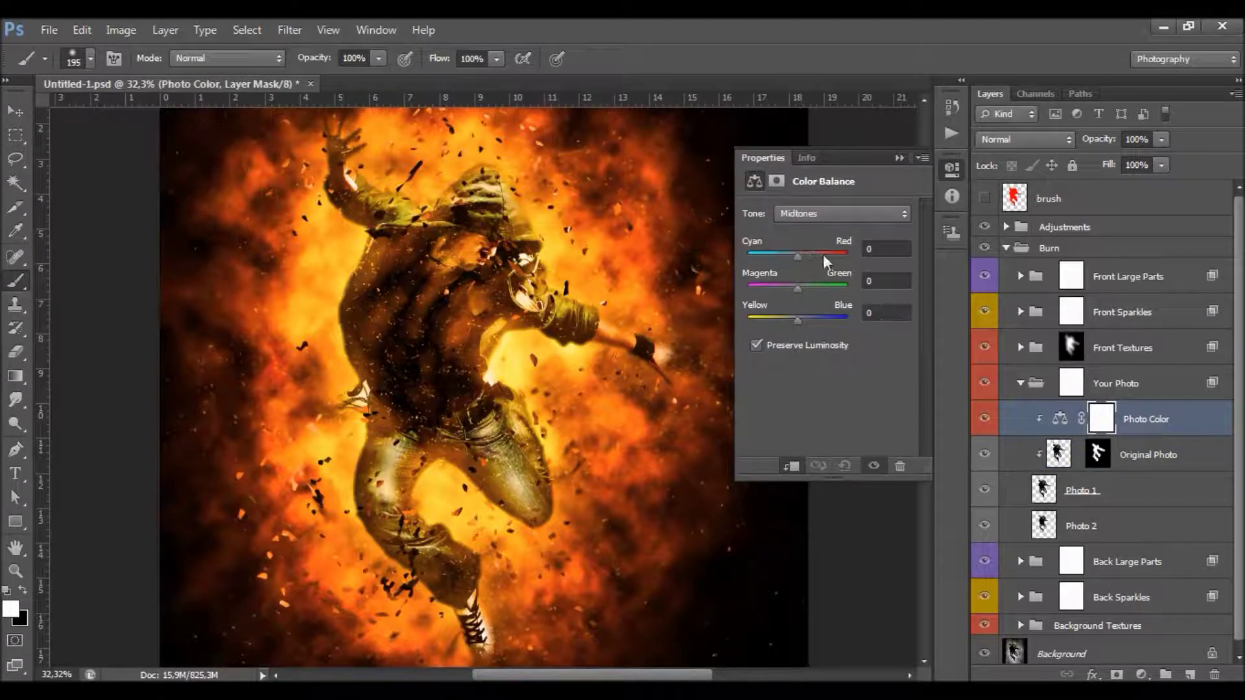
pyautogui.moveTo(798, 257); pyautogui.dragTo(819, 261)
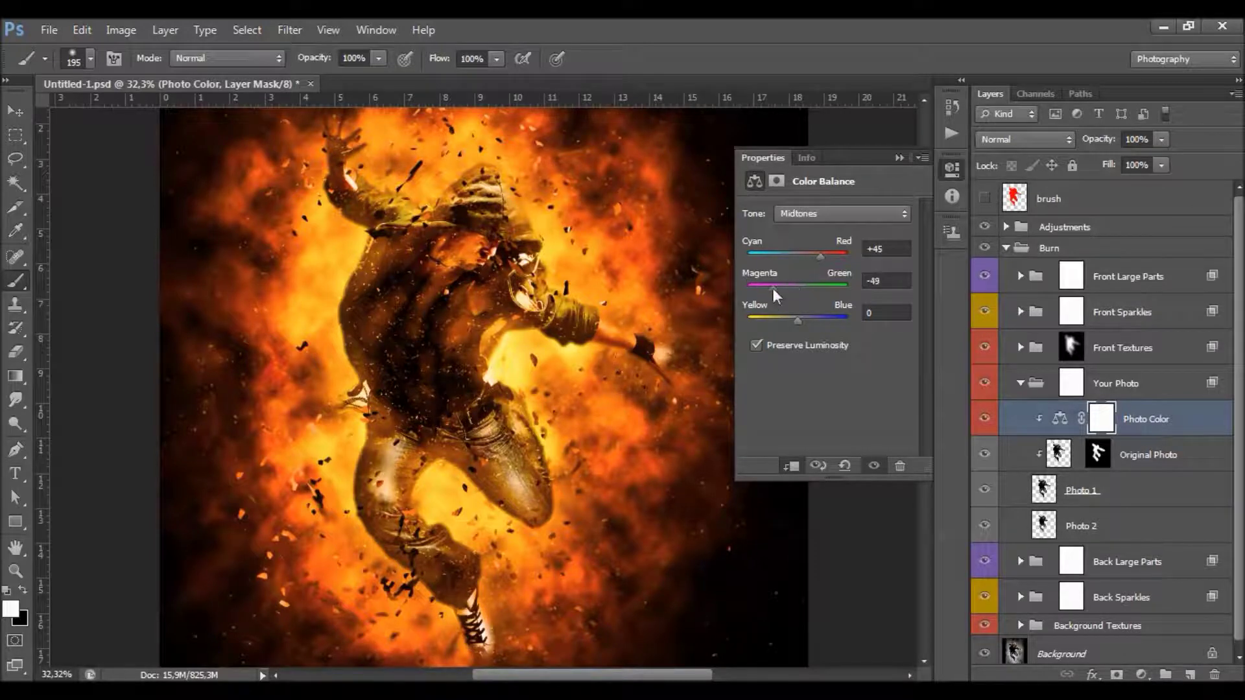
pyautogui.moveTo(814, 290); pyautogui.dragTo(765, 319)
# - Set the Photo Color shadows to +11 cyan-red, -11 magenta-green and -33 yellow-blue
pyautogui.click(830, 214)
pyautogui.click(814, 228)
pyautogui.moveTo(806, 255); pyautogui.dragTo(819, 254)
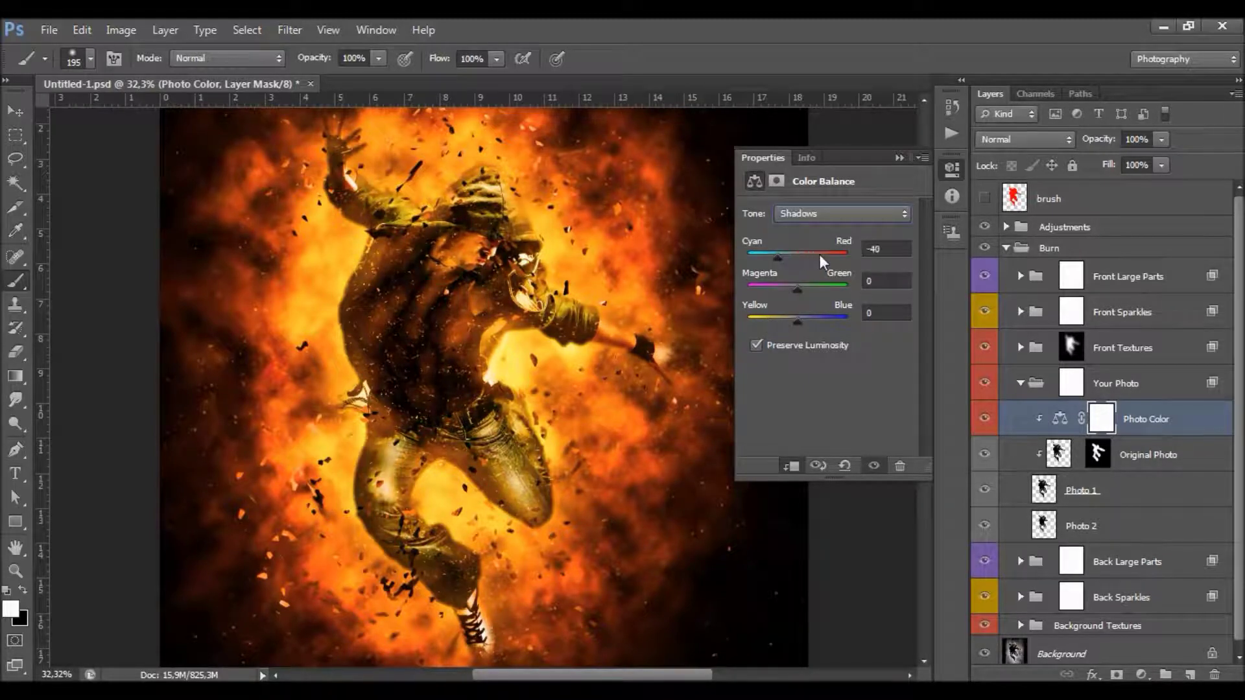
pyautogui.moveTo(811, 258); pyautogui.dragTo(776, 320)
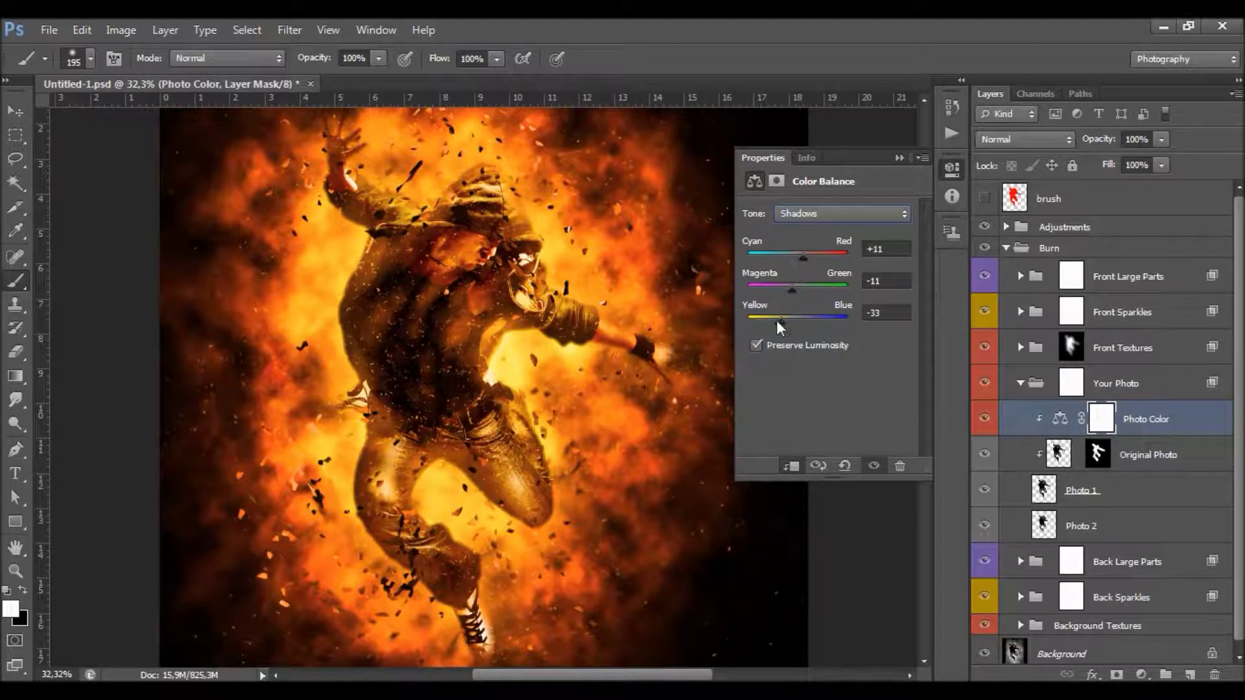
# - Set the Photo Color highlights to +40 cyan-red, -27 magenta-green and -69 yellow-blue, and close the adjustment's settings
pyautogui.click(808, 213)
pyautogui.click(814, 258)
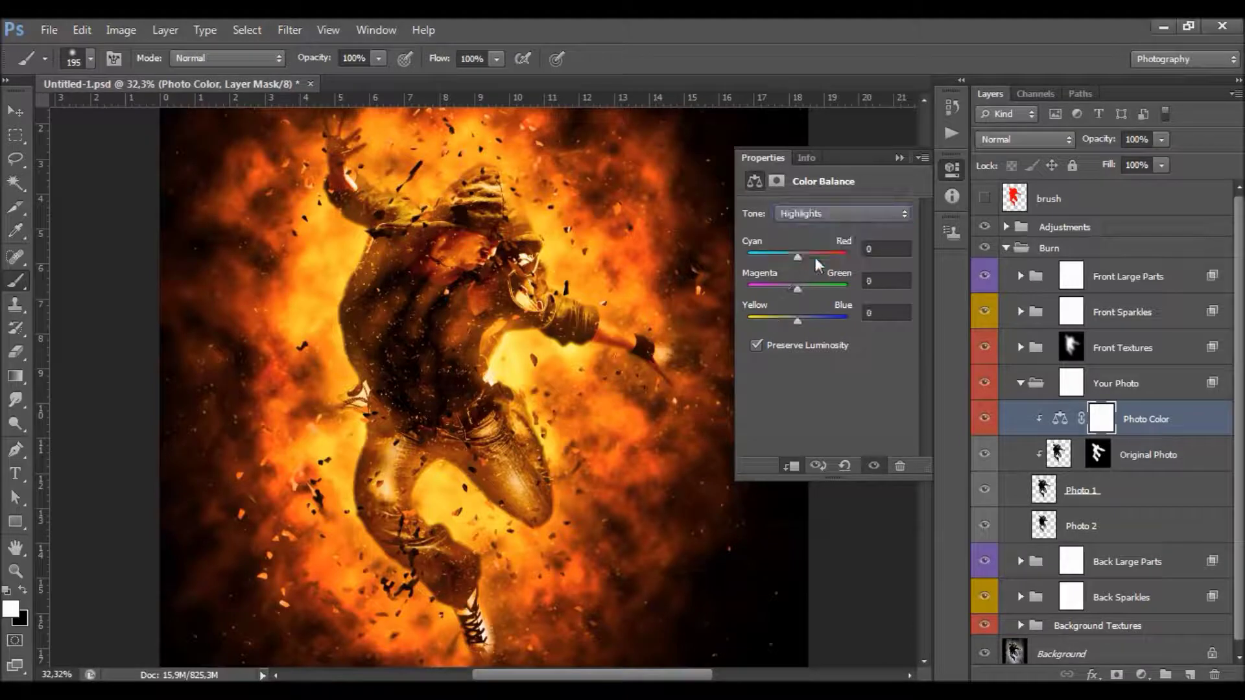
pyautogui.moveTo(796, 254); pyautogui.dragTo(818, 256)
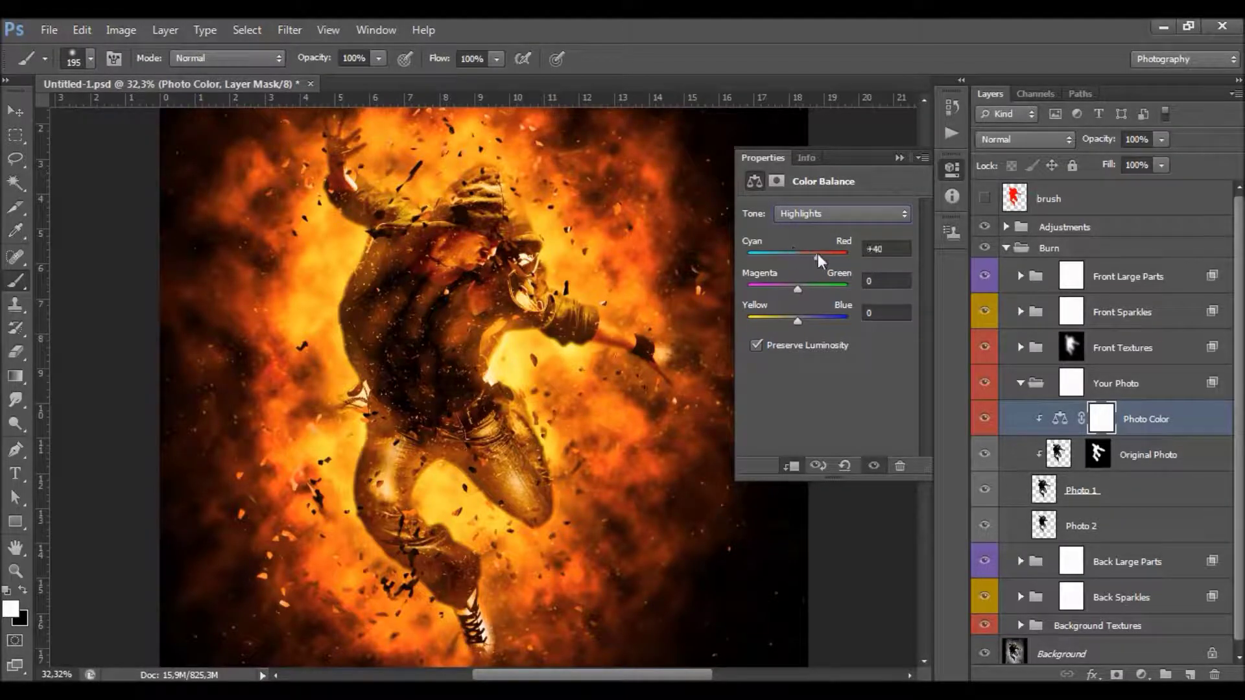
pyautogui.click(784, 287)
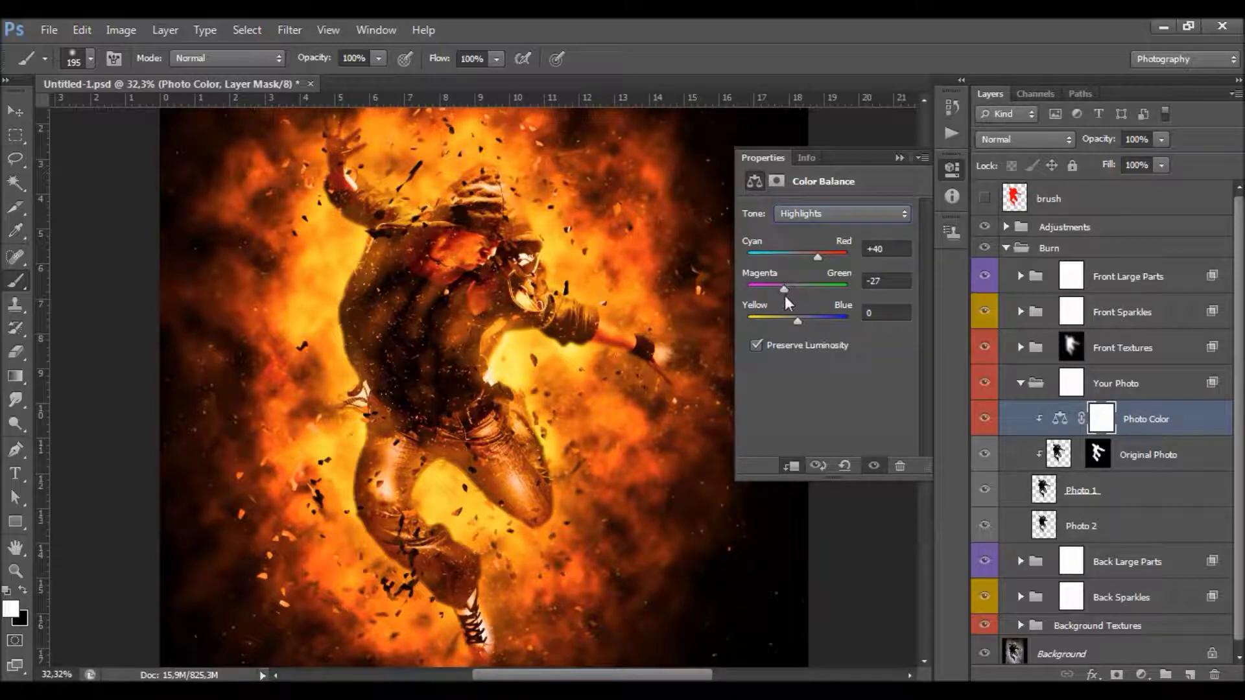
pyautogui.click(762, 317)
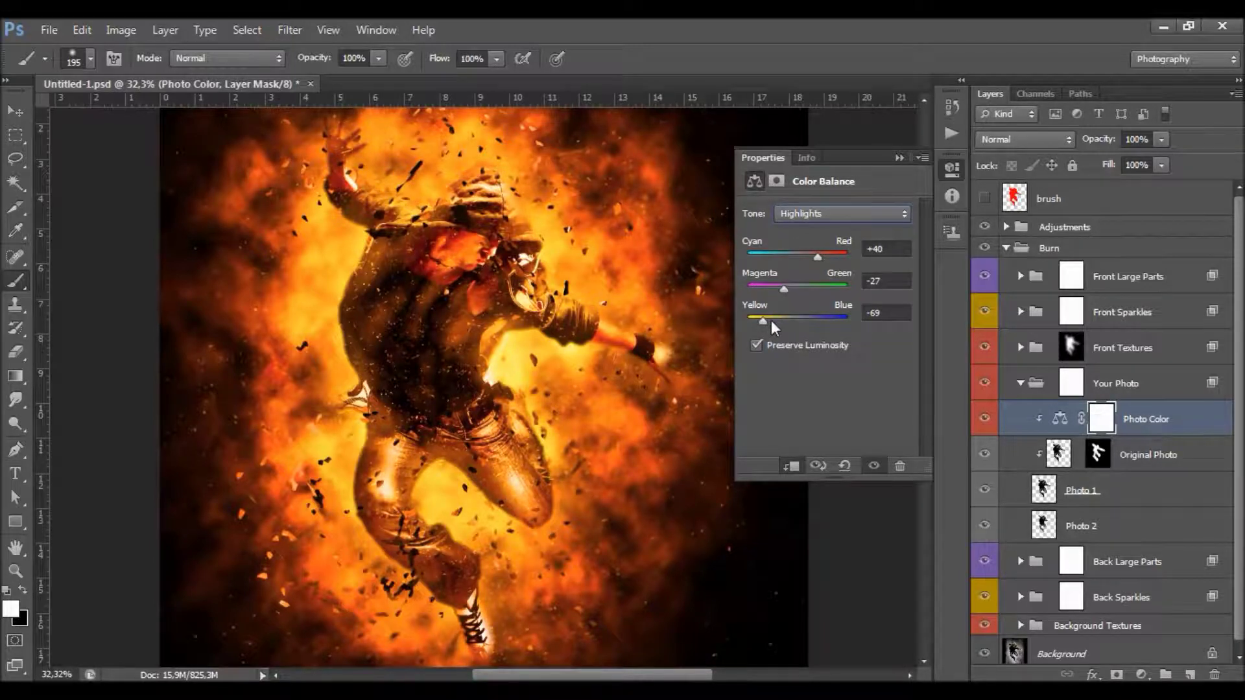
pyautogui.click(900, 158)
# - Hide and show the Photo Color adjustment to compare its effect on the dancer, and collapse the Your Photo group
pyautogui.click(985, 419)
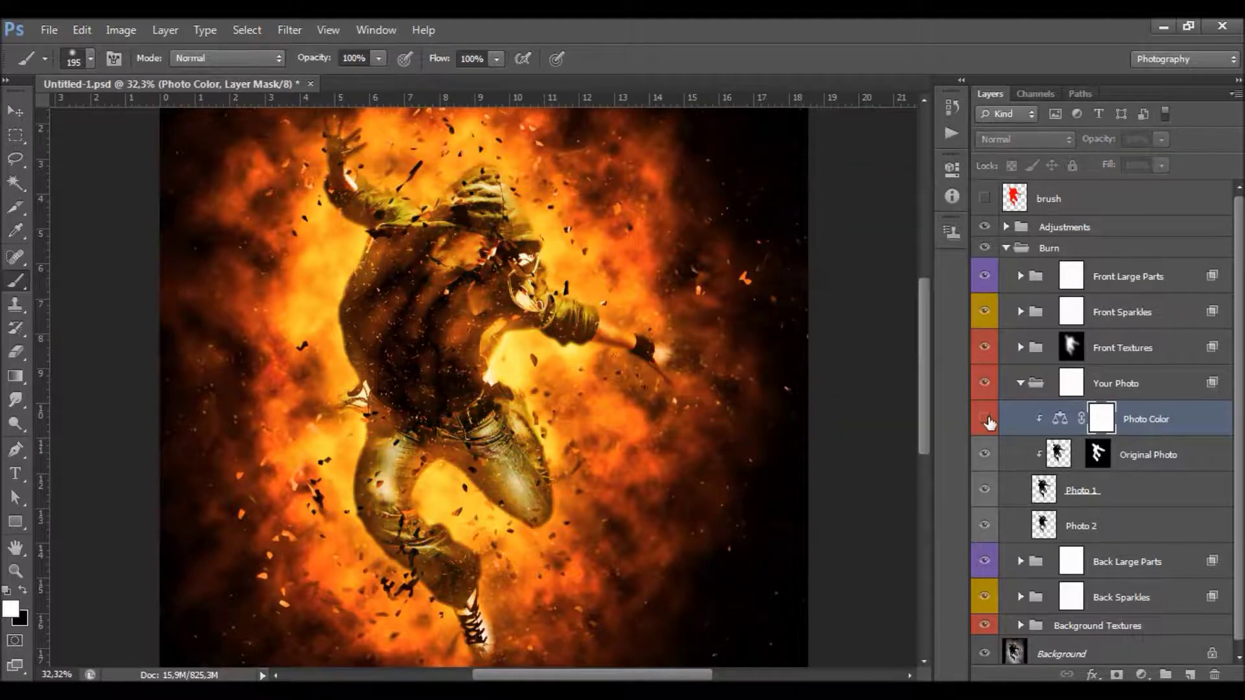
pyautogui.click(986, 419)
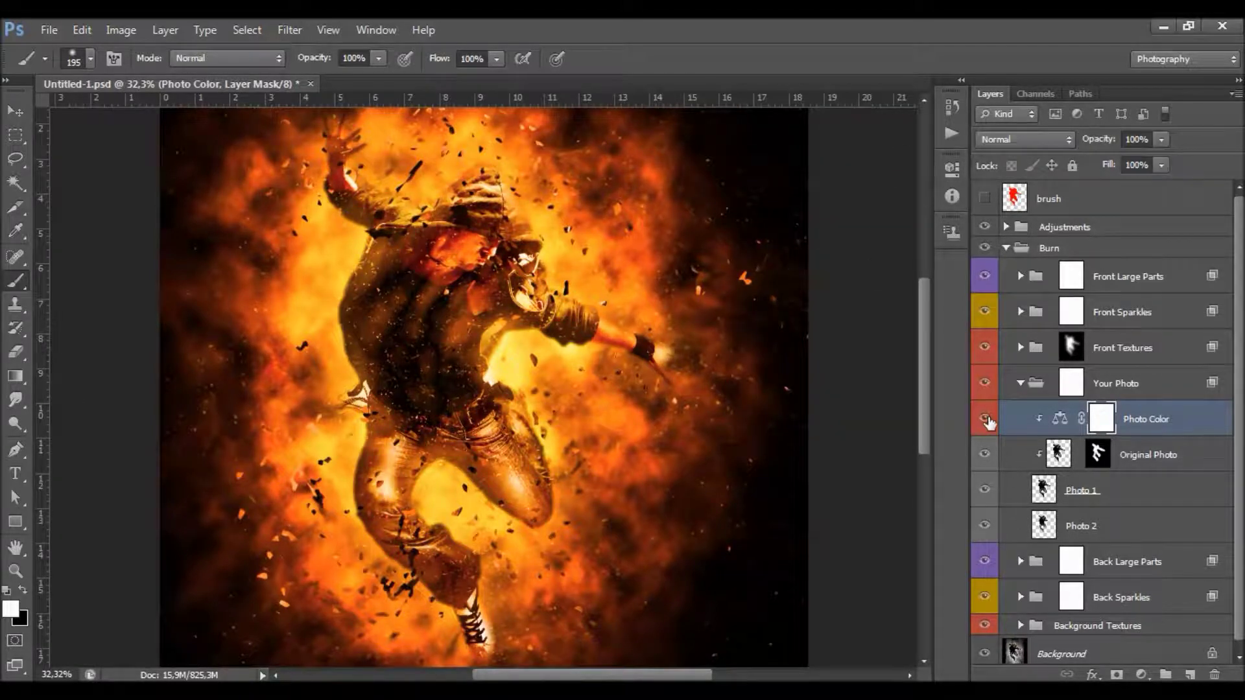
pyautogui.click(1019, 384)
# - Paint black on the Your Photo mask with the soft 195 px brush along the dancer's back, legs, arm and head to dissolve them into the fire
pyautogui.click(1071, 382)
pyautogui.scroll(-2, 301, 159)
pyautogui.scroll(2, 302, 158)
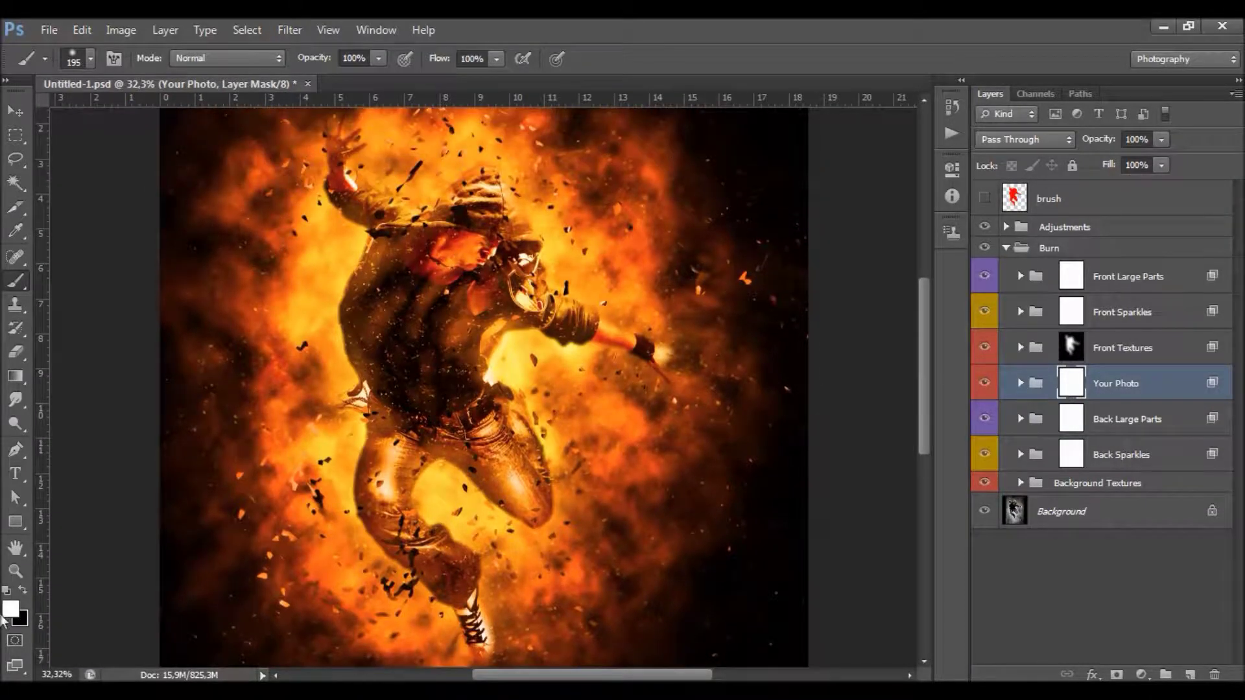
pyautogui.click(22, 589)
pyautogui.rightClick(353, 403)
pyautogui.click(337, 354)
pyautogui.moveTo(341, 350)
pyautogui.mouseDown()
pyautogui.moveTo(363, 260)
pyautogui.moveTo(376, 460)
pyautogui.mouseUp()
pyautogui.scroll(-3, 408, 563)
pyautogui.moveTo(409, 563)
pyautogui.mouseDown()
pyautogui.moveTo(488, 564)
pyautogui.moveTo(511, 524)
pyautogui.moveTo(509, 485)
pyautogui.moveTo(555, 435)
pyautogui.moveTo(450, 356)
pyautogui.moveTo(532, 506)
pyautogui.mouseUp()
pyautogui.scroll(2, 558, 486)
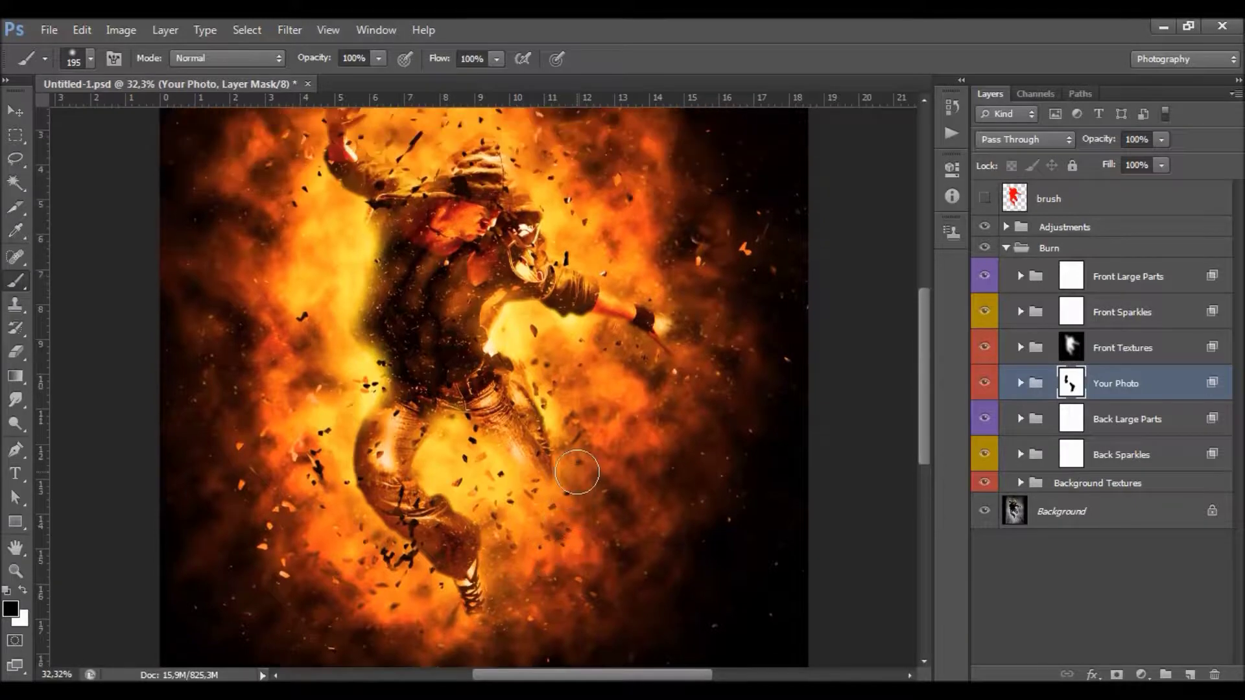
pyautogui.moveTo(611, 268)
pyautogui.mouseDown()
pyautogui.moveTo(568, 245)
pyautogui.moveTo(537, 168)
pyautogui.moveTo(528, 217)
pyautogui.moveTo(579, 249)
pyautogui.moveTo(614, 247)
pyautogui.moveTo(491, 130)
pyautogui.moveTo(457, 148)
pyautogui.moveTo(473, 146)
pyautogui.mouseUp()
# - Paint white on the Your Photo mask with a soft 391 px brush to restore the dancer's back
pyautogui.click(25, 591)
pyautogui.rightClick(588, 448)
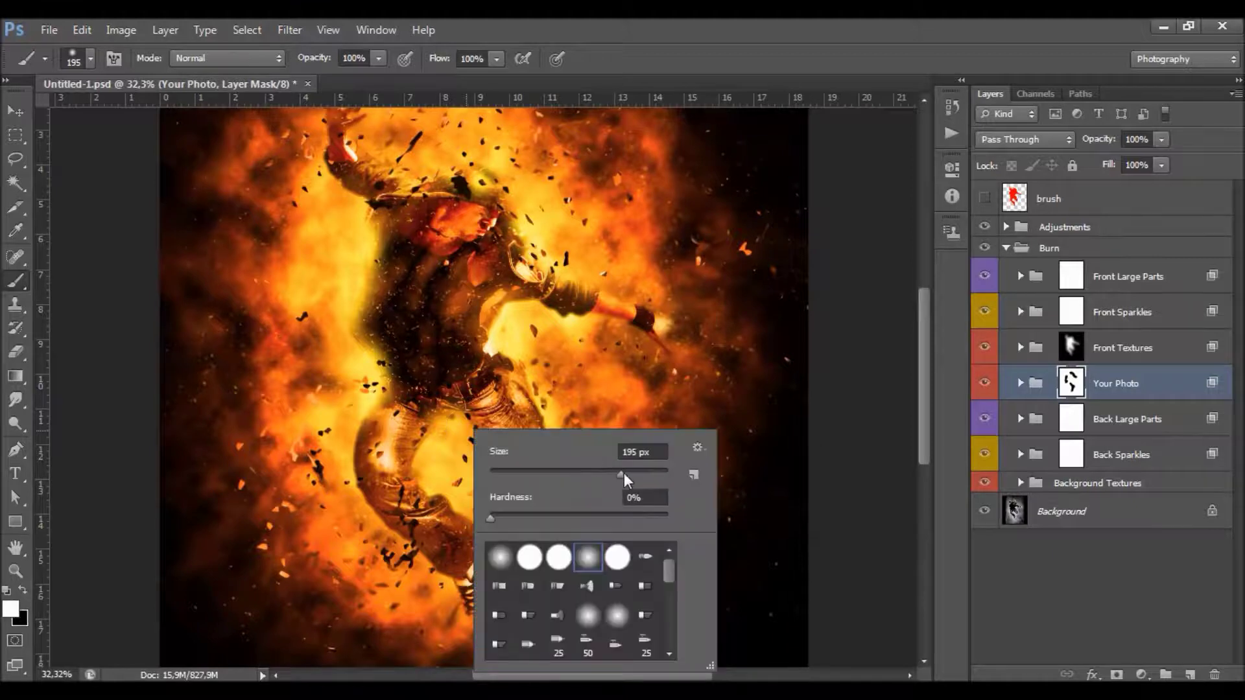
pyautogui.moveTo(624, 478); pyautogui.dragTo(642, 476)
pyautogui.press('Return')
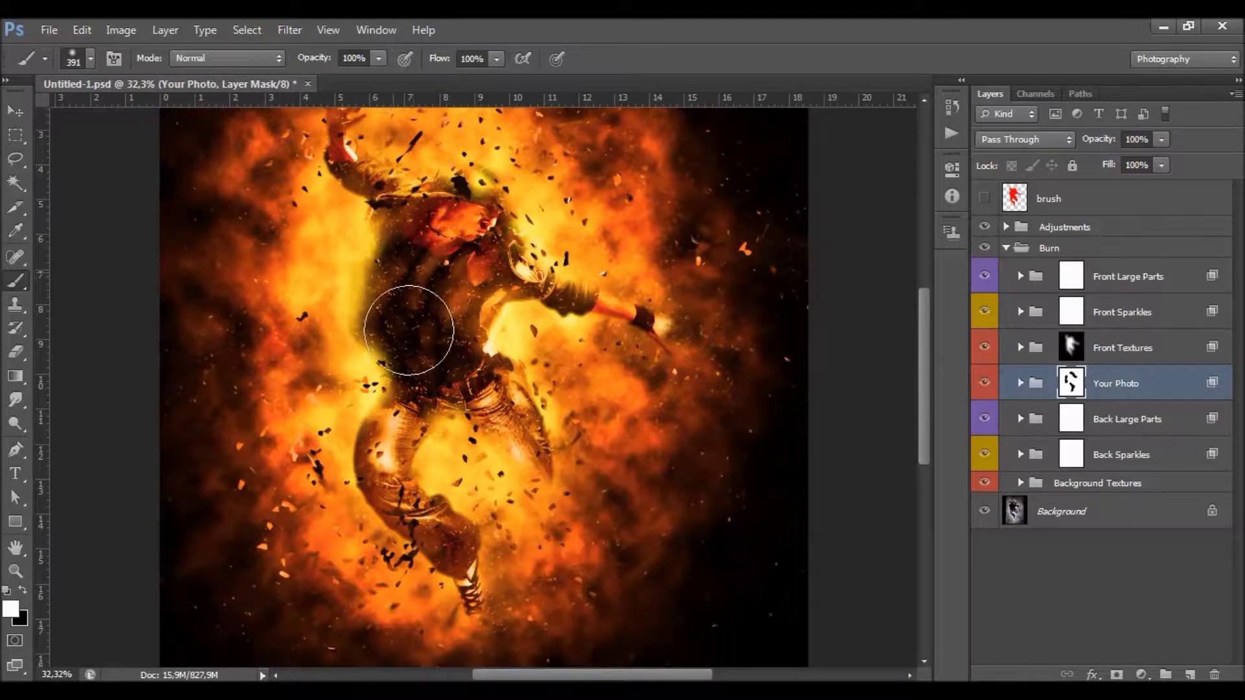
# - Reduce the brush to 193 px and paint white on the Your Photo mask to restore the dancer's head and lower foot
pyautogui.rightClick(484, 321)
pyautogui.moveTo(655, 367); pyautogui.dragTo(629, 367)
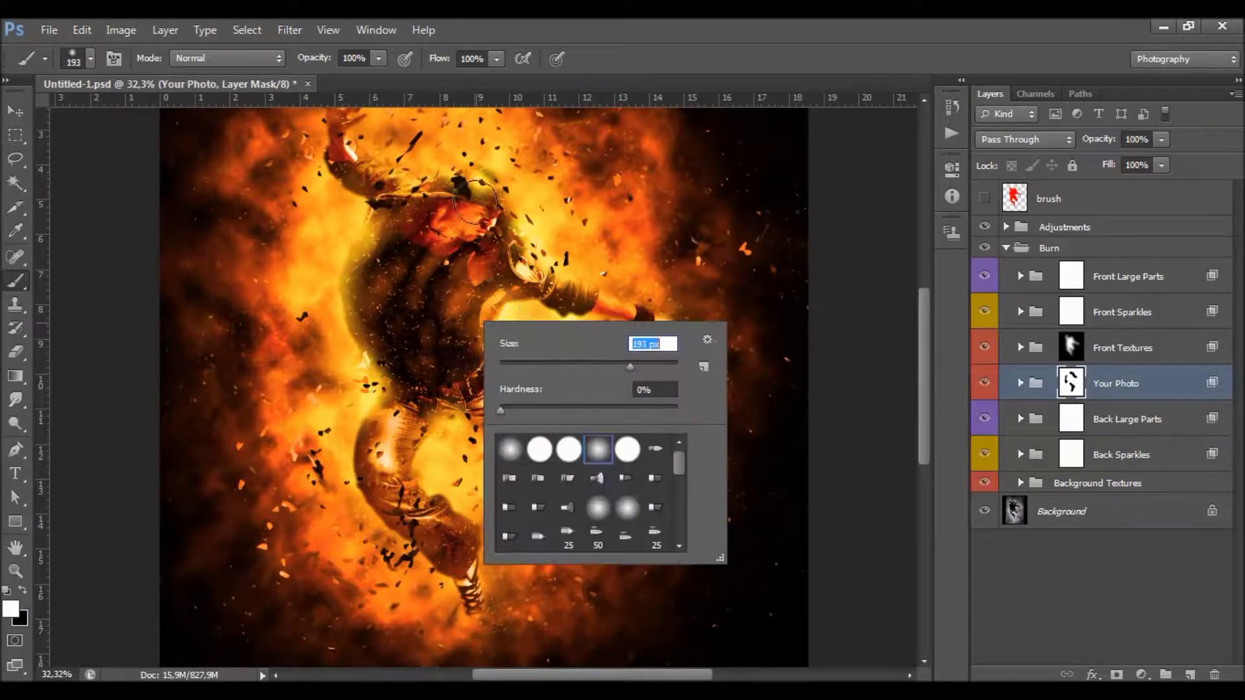
pyautogui.press('Return')
pyautogui.moveTo(459, 446)
pyautogui.mouseDown()
pyautogui.moveTo(496, 429)
pyautogui.moveTo(521, 464)
pyautogui.moveTo(356, 456)
pyautogui.moveTo(468, 515)
pyautogui.moveTo(473, 601)
pyautogui.moveTo(484, 483)
pyautogui.mouseUp()
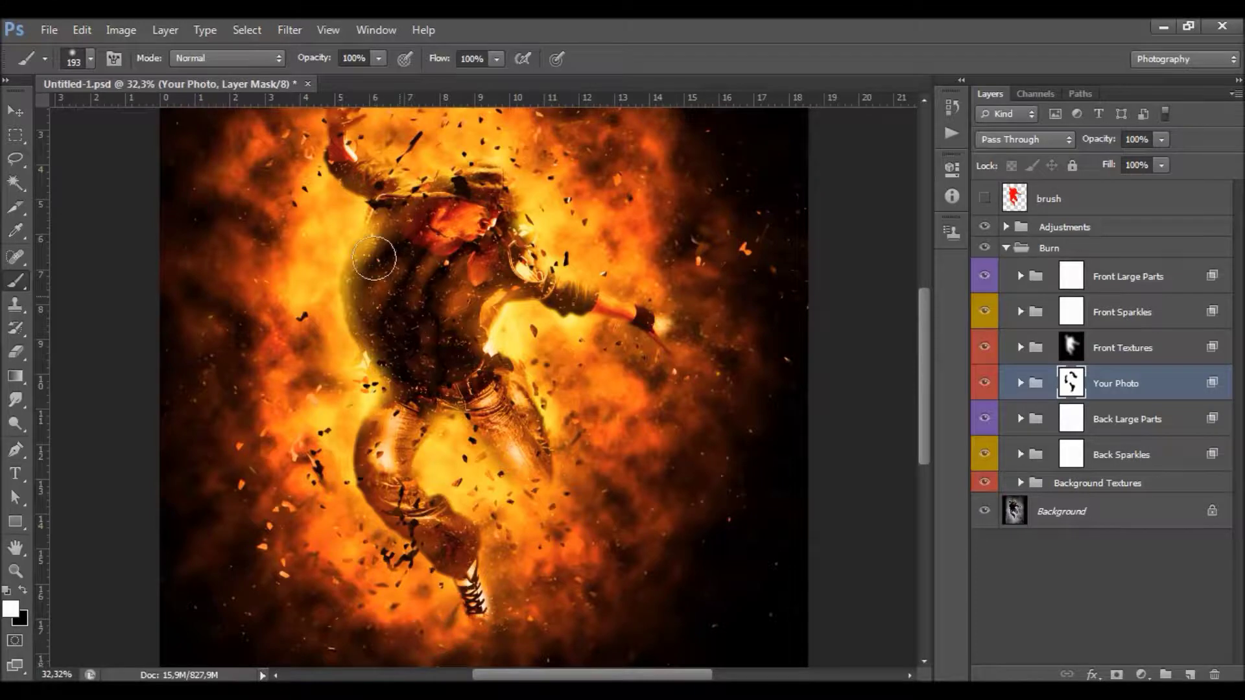
pyautogui.scroll(1, 425, 292)
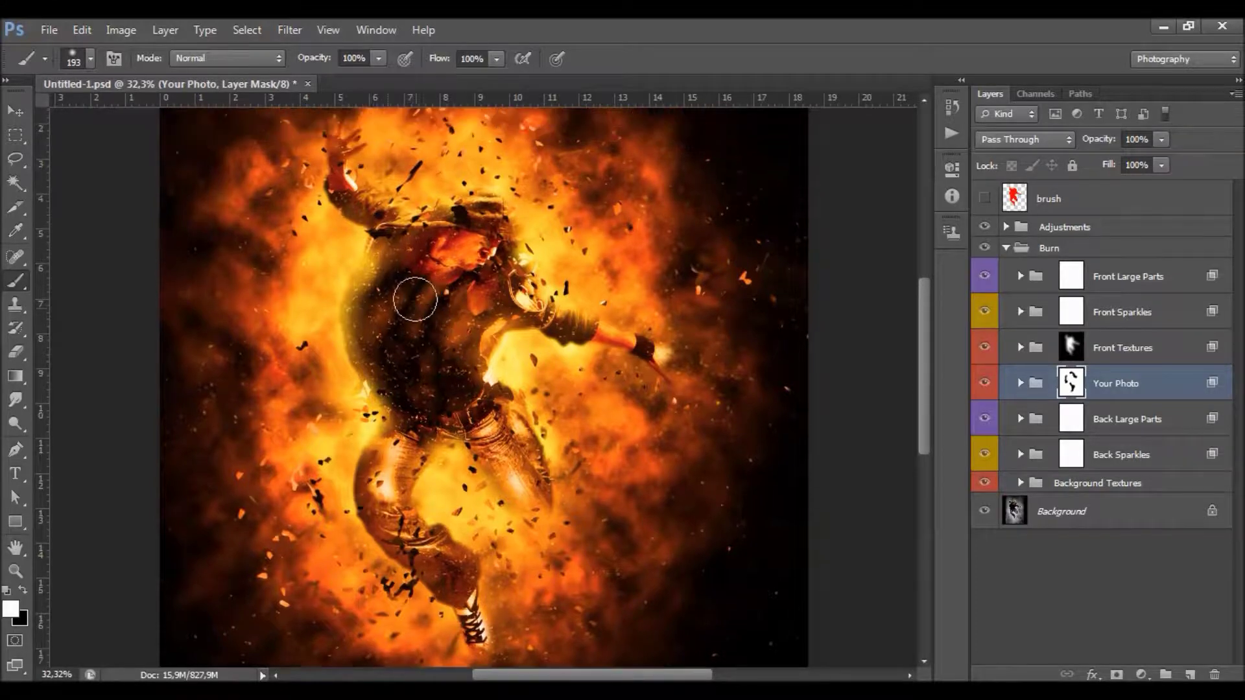
# - Compare the Front Textures group with its visibility and its mask off and on, and expand the group to review its layers
pyautogui.click(1121, 352)
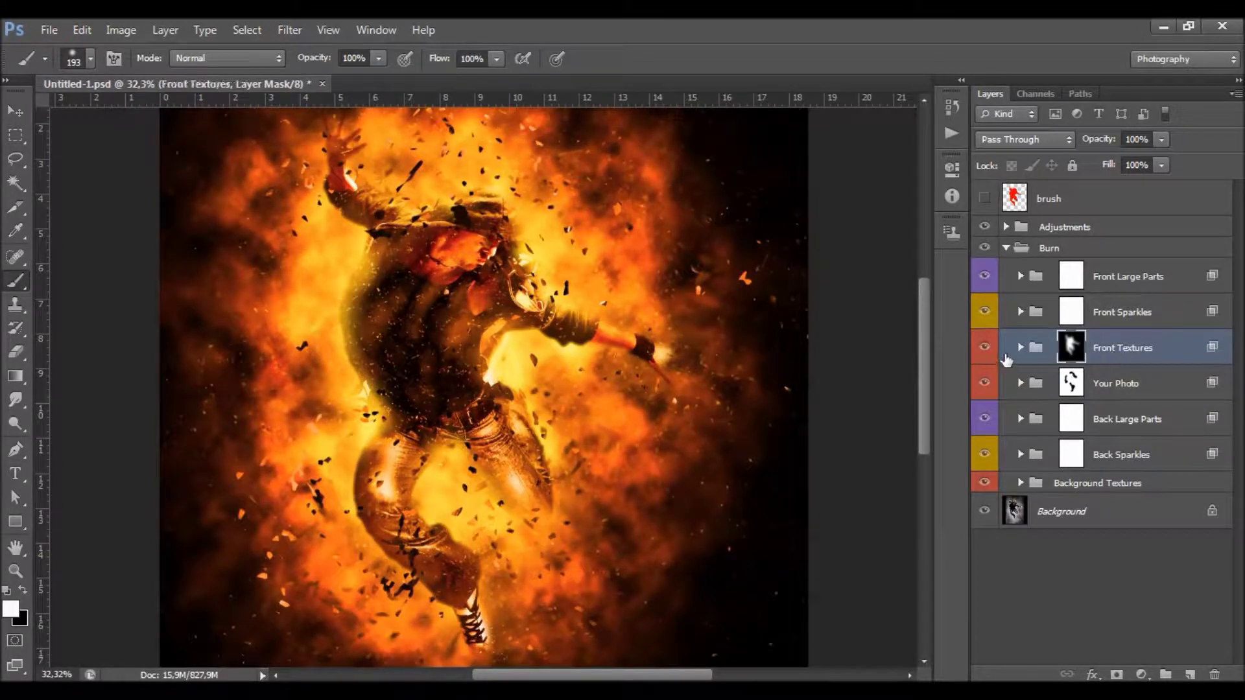
pyautogui.click(984, 348)
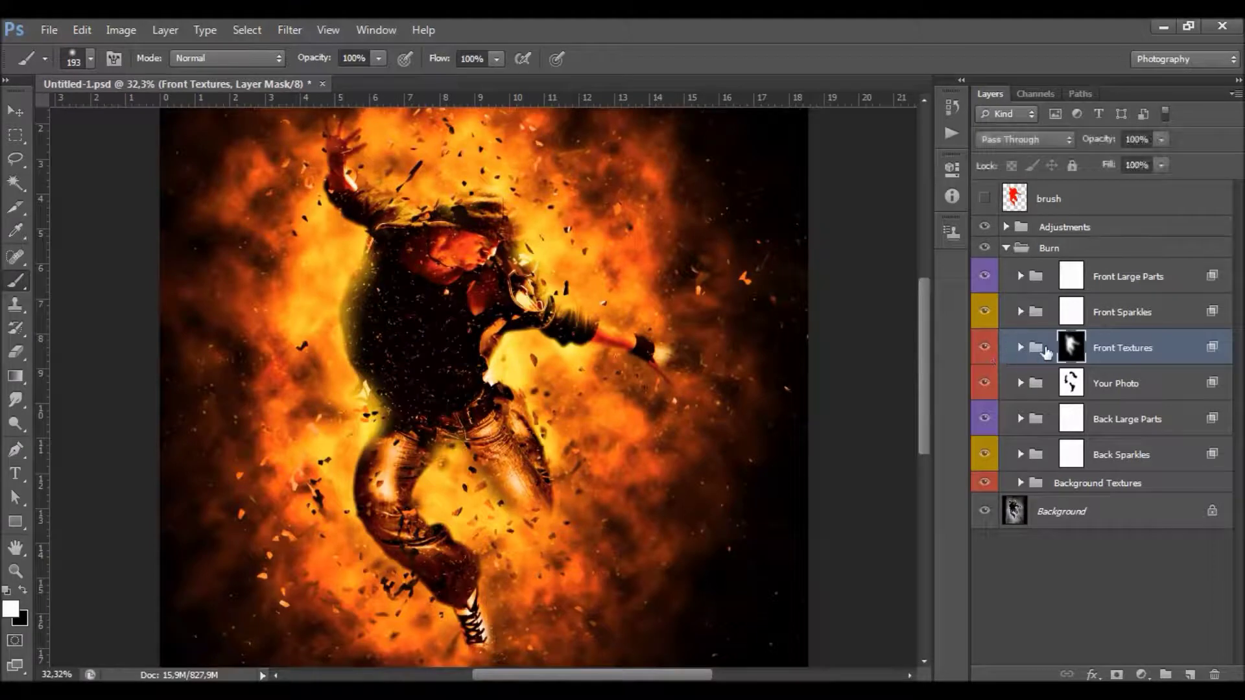
pyautogui.click(1022, 348)
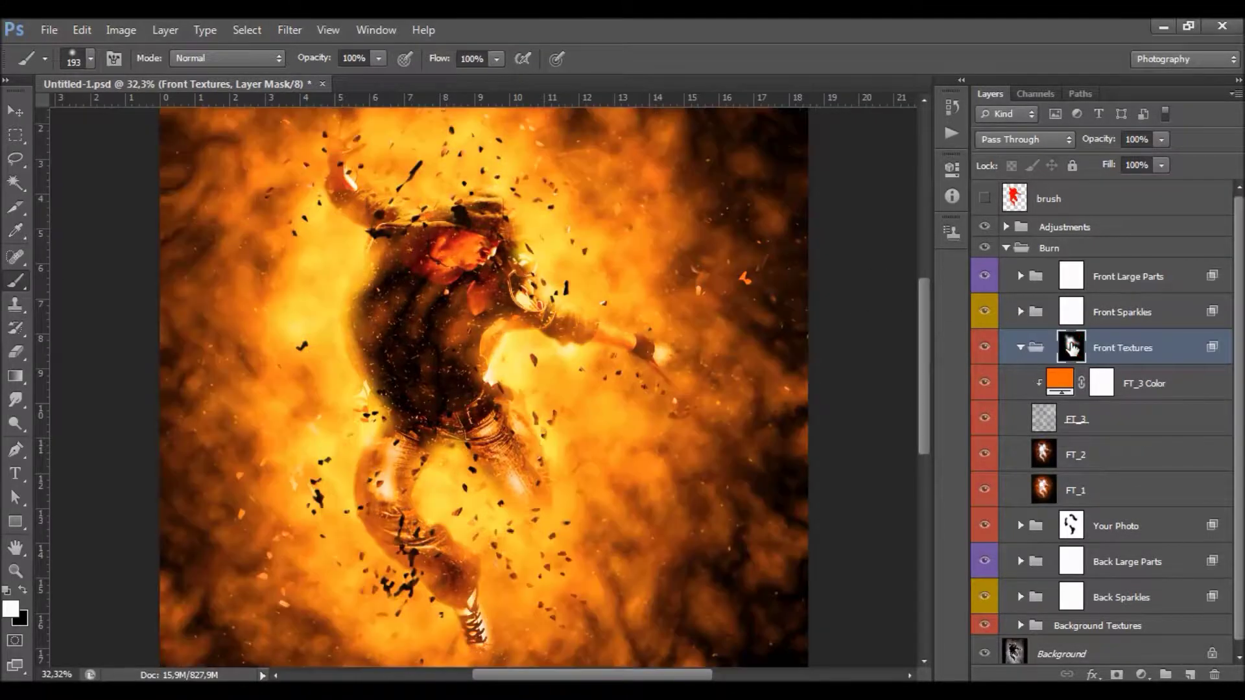
pyautogui.keyDown('shift'); pyautogui.click(1071, 348); pyautogui.keyUp('shift')
pyautogui.scroll(-1, 1091, 348)
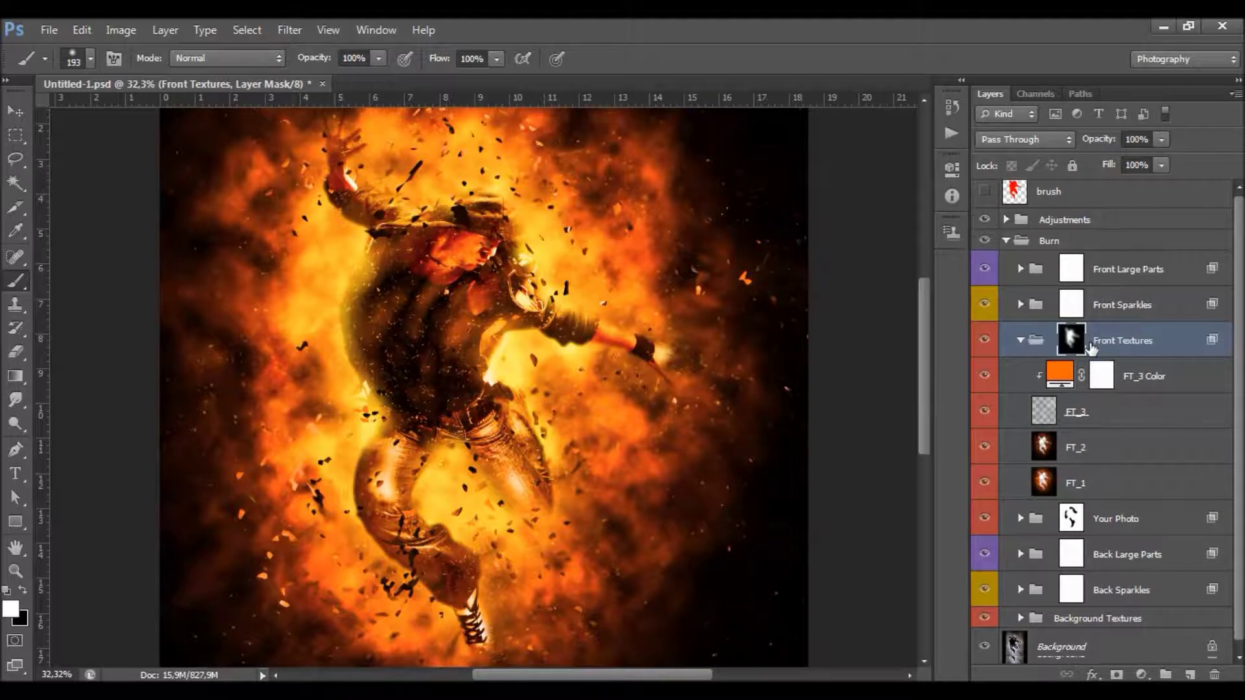
# - Paint black on the Front Textures mask with a soft 473 px brush to clear the textures from the dancer's torso
pyautogui.click(24, 595)
pyautogui.rightClick(355, 446)
pyautogui.moveTo(516, 485); pyautogui.dragTo(527, 485)
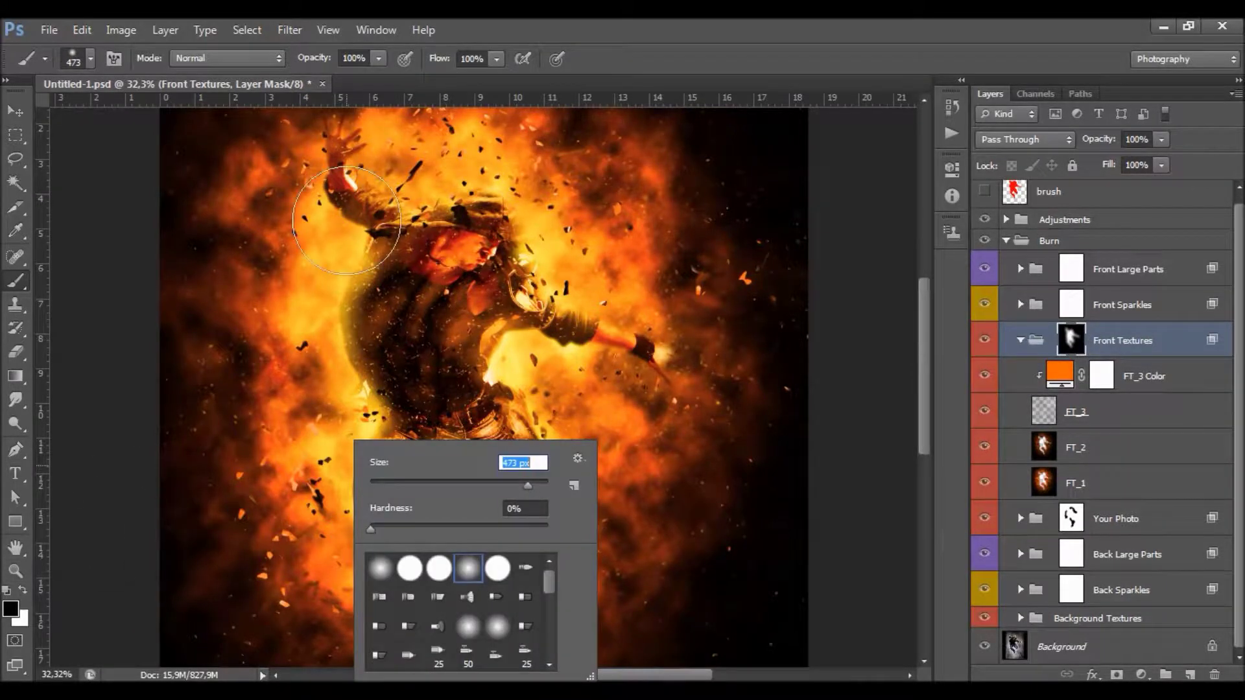
pyautogui.press('Return')
pyautogui.moveTo(444, 278)
pyautogui.mouseDown()
pyautogui.moveTo(405, 359)
pyautogui.moveTo(444, 320)
pyautogui.moveTo(459, 272)
pyautogui.mouseUp()
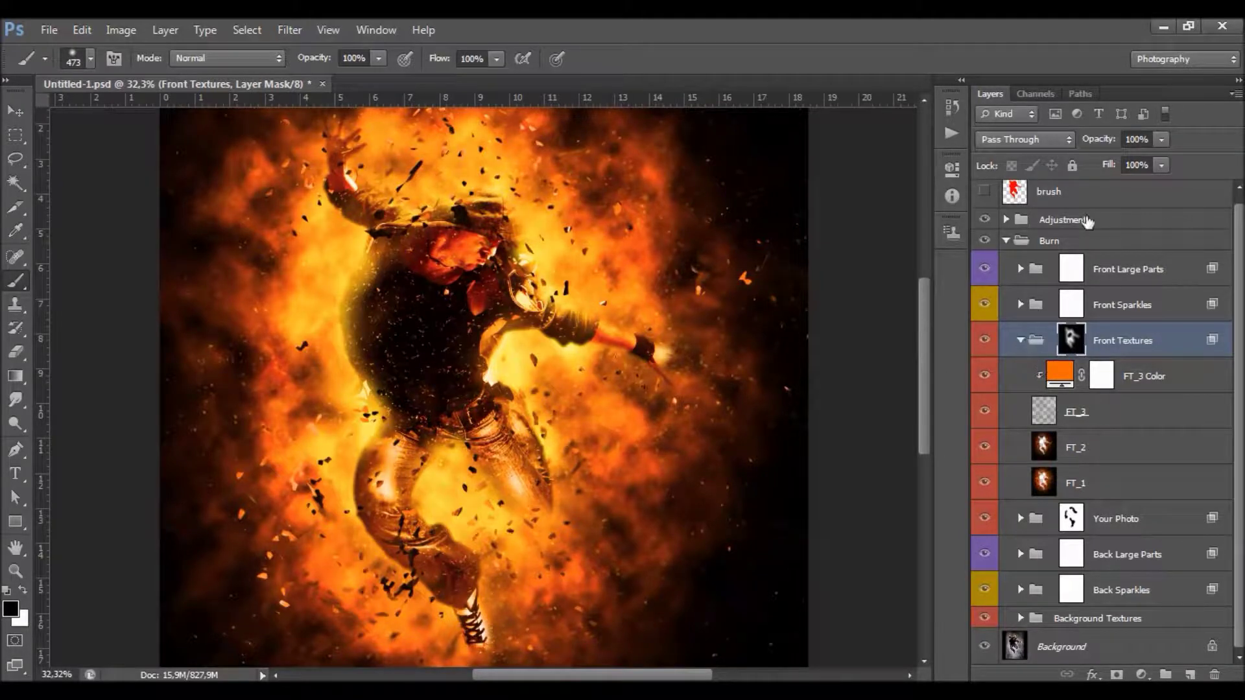
# - Hide and show the Front Textures group to compare its effect on the dancer, and leave the group collapsed
pyautogui.click(1021, 341)
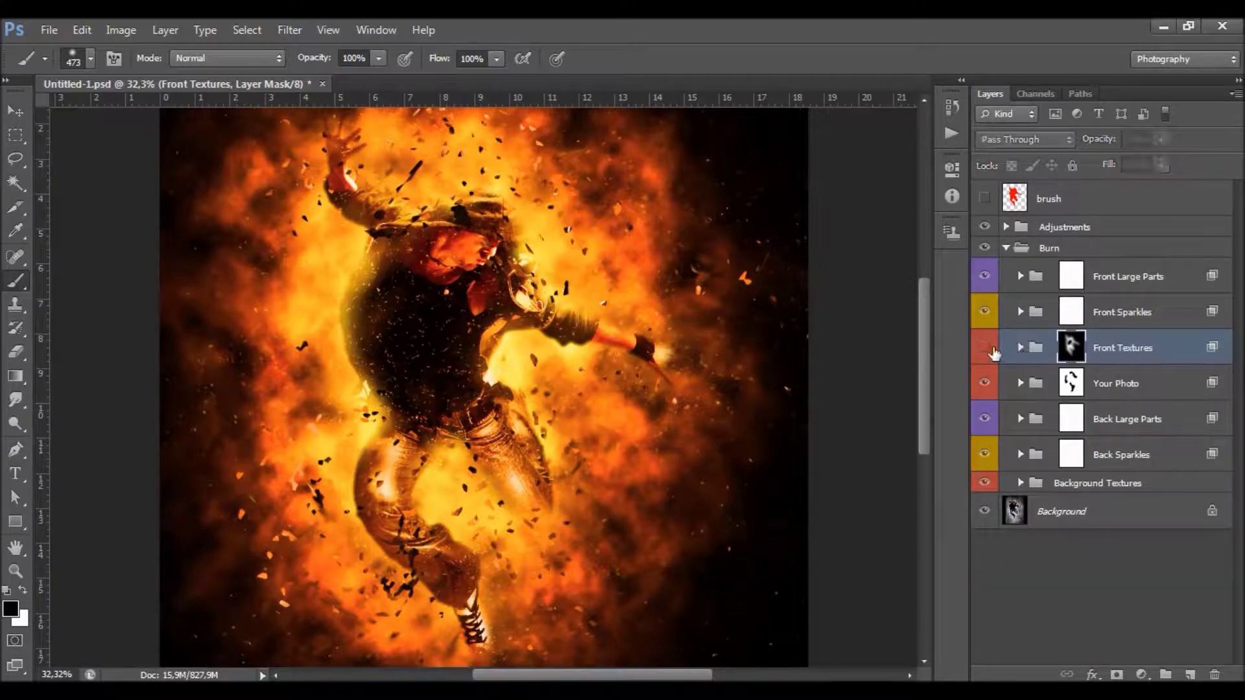
pyautogui.click(1020, 348)
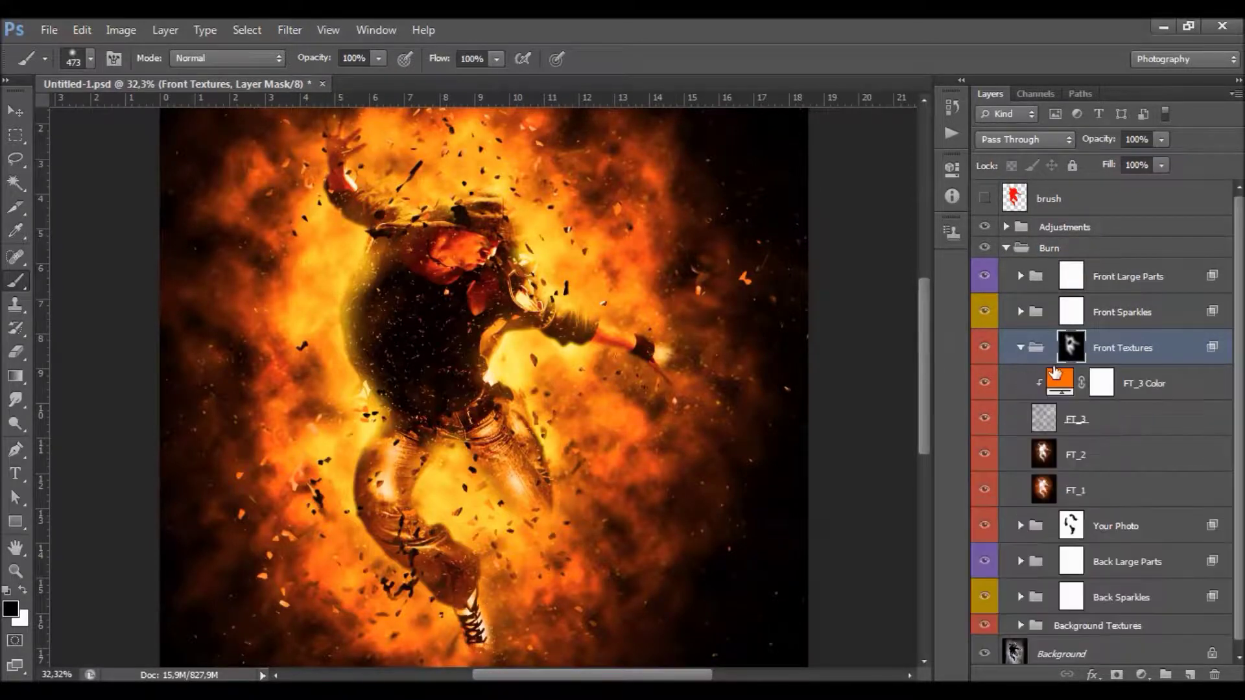
pyautogui.click(1021, 349)
# - Expand the Front Sparkles group to review its layers, hide and show FS_1, and collapse the group with its mask selected
pyautogui.click(1111, 305)
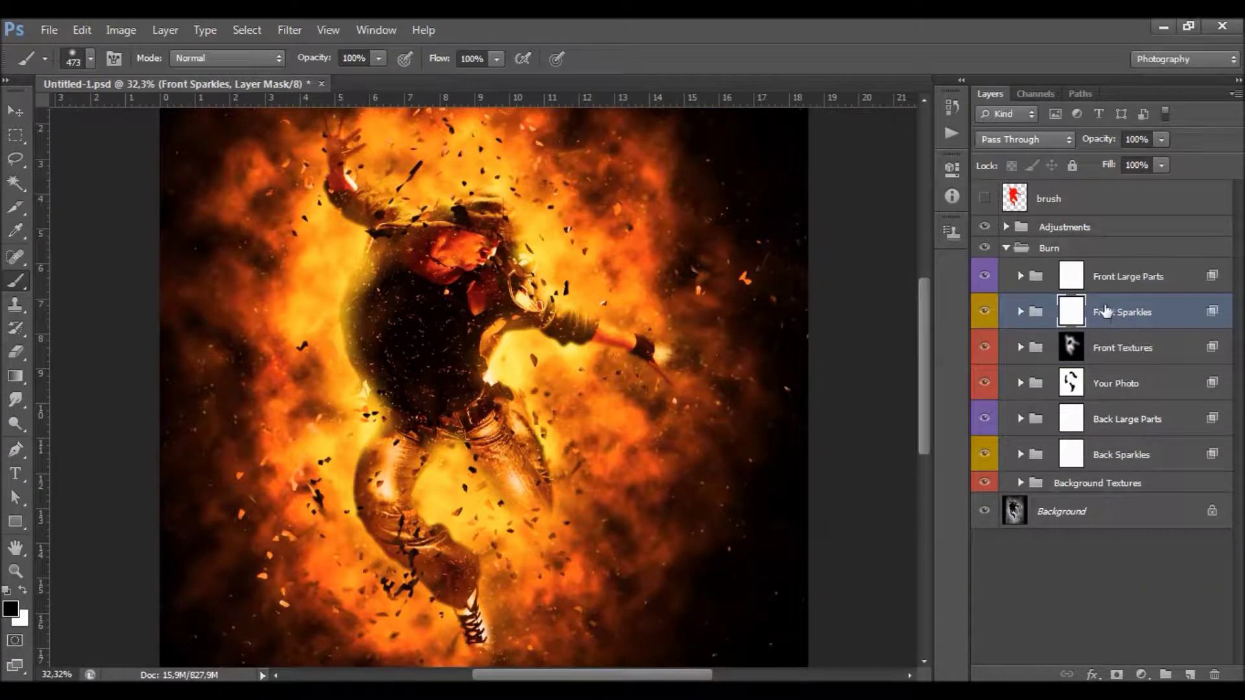
pyautogui.click(1021, 313)
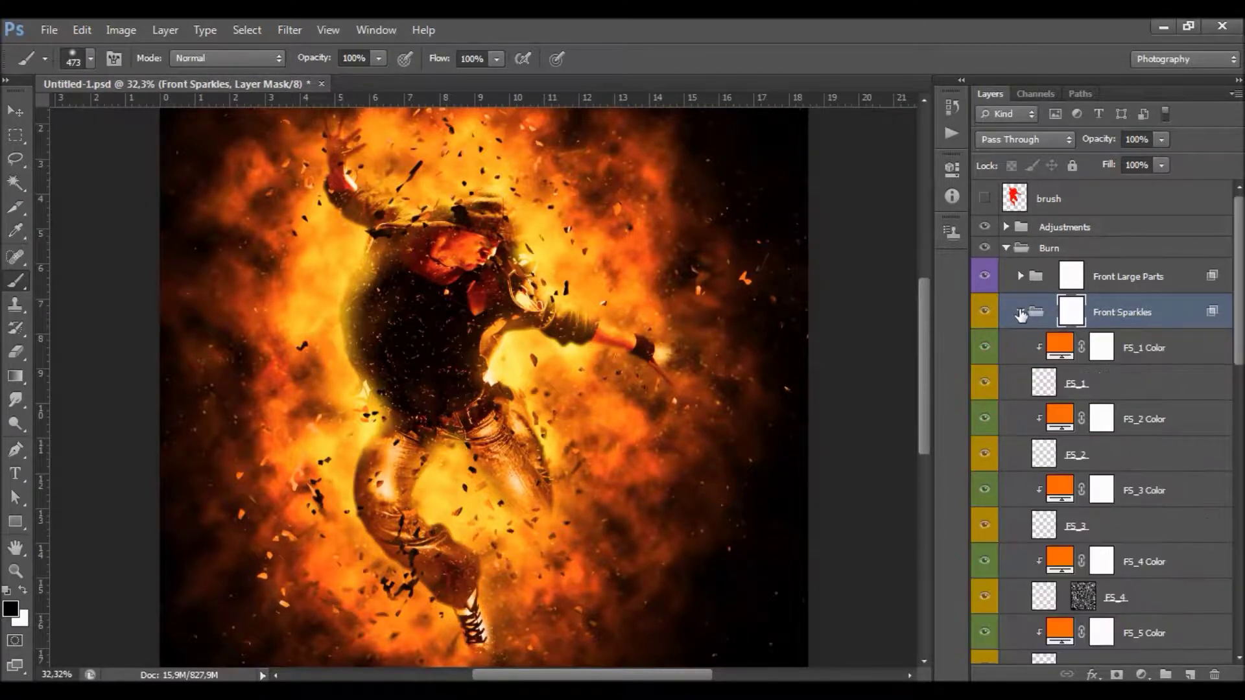
pyautogui.scroll(-1, 1197, 265)
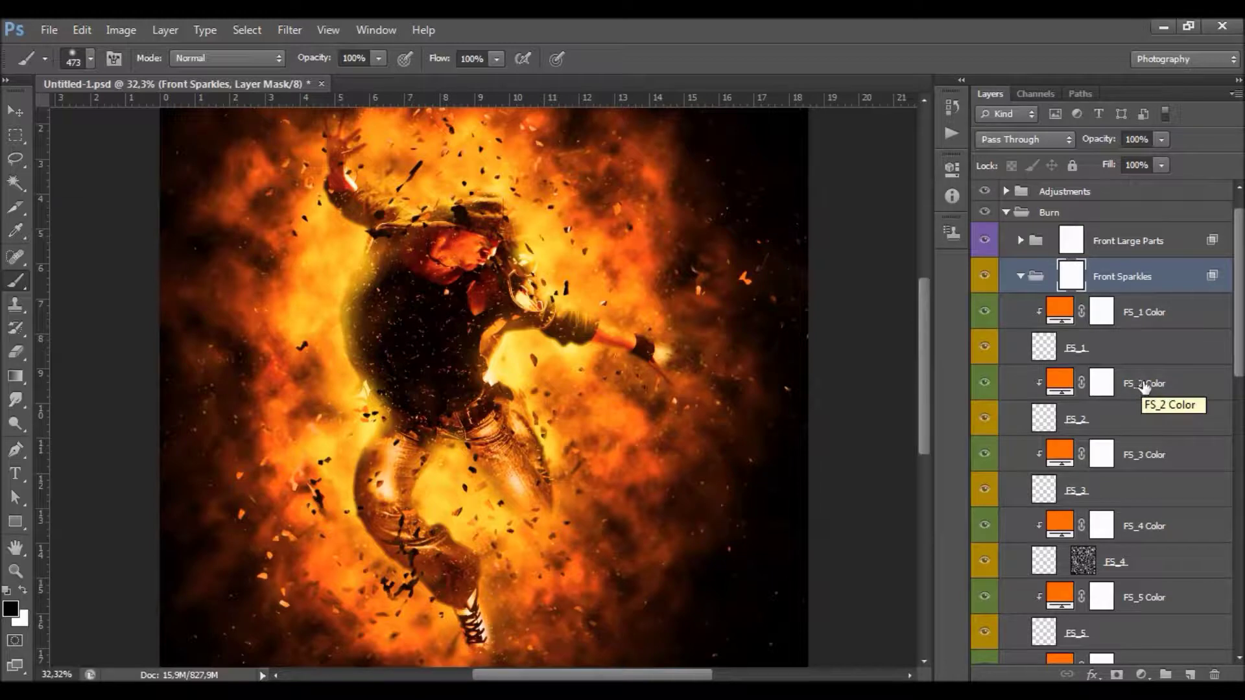
pyautogui.rightClick(1086, 352)
pyautogui.click(1148, 313)
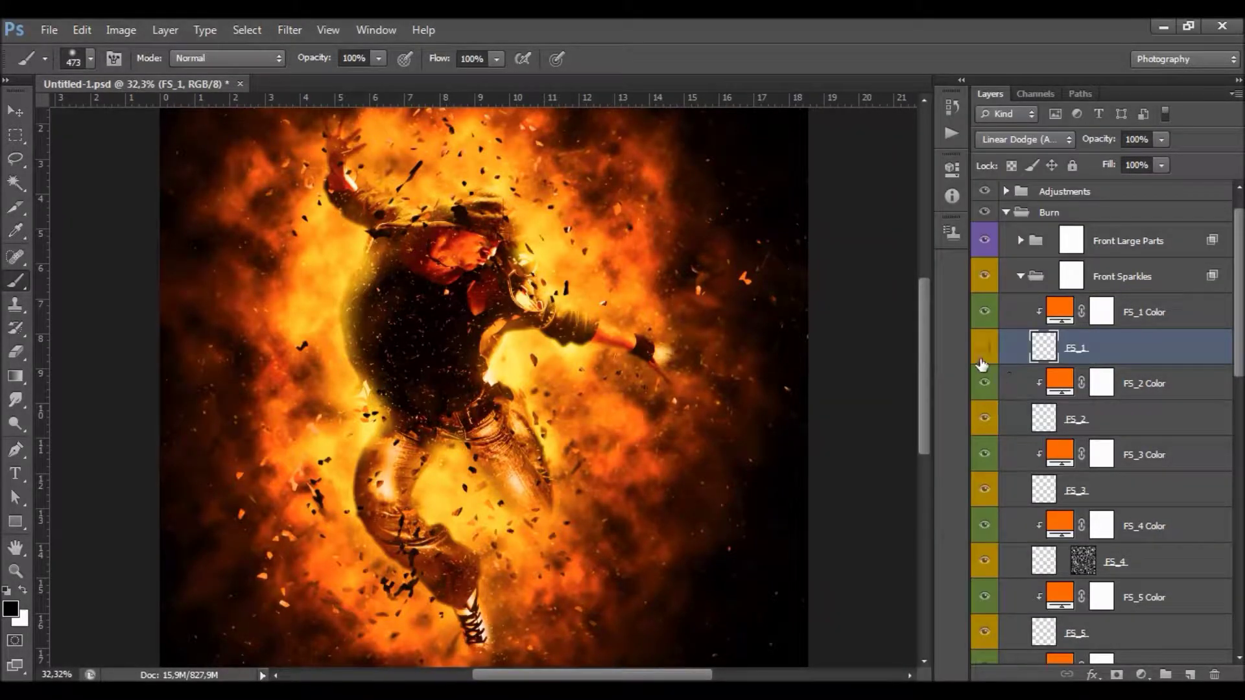
pyautogui.click(1065, 283)
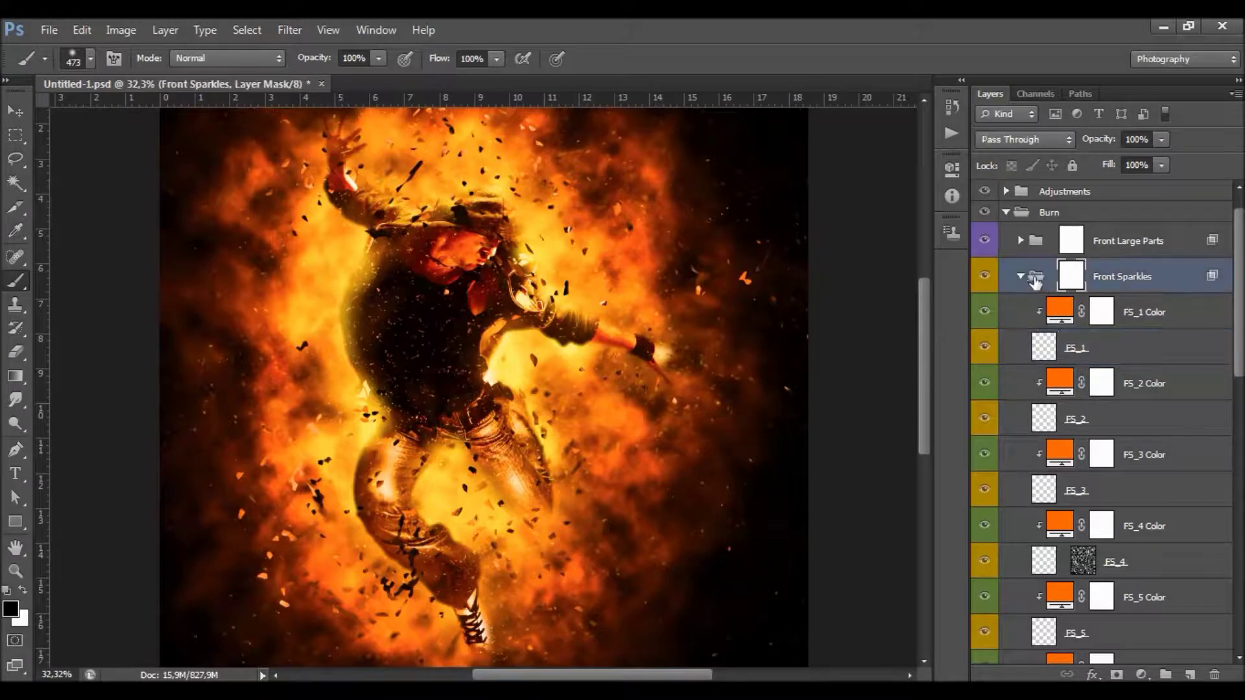
pyautogui.click(1019, 277)
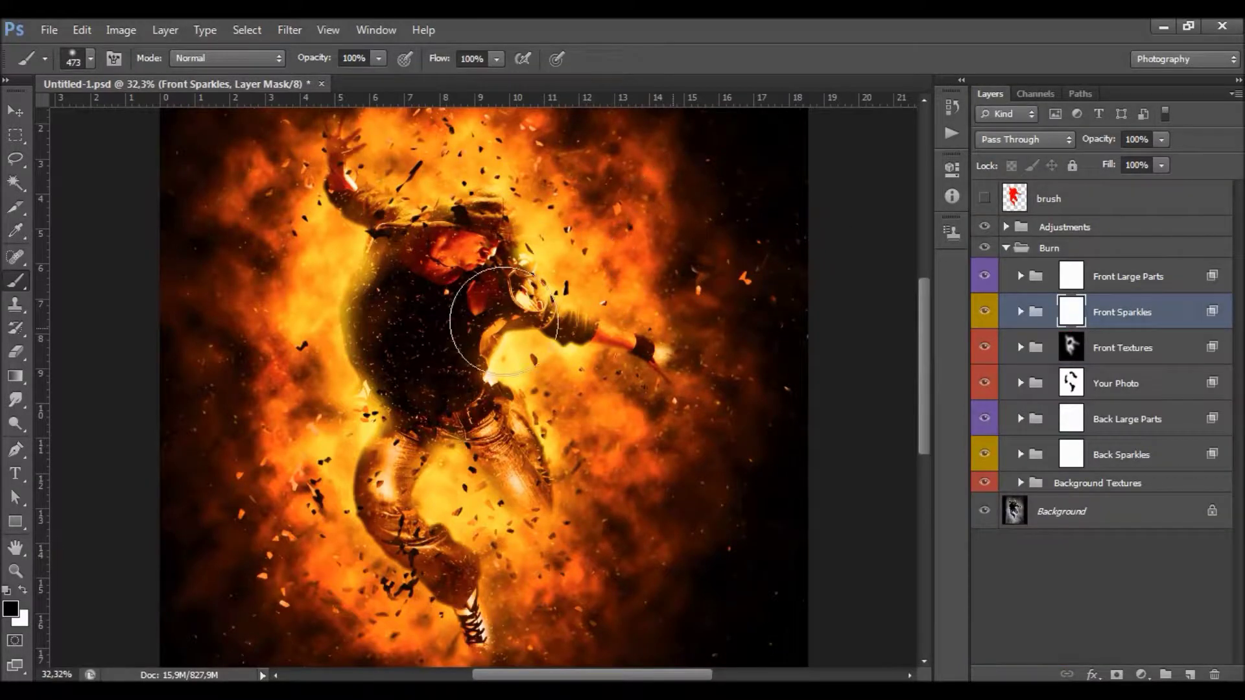
# - Try broad black strokes on the Front Sparkles mask over the dancer and surrounding fire, and undo them
pyautogui.moveTo(370, 397)
pyautogui.mouseDown()
pyautogui.moveTo(419, 420)
pyautogui.moveTo(402, 395)
pyautogui.mouseUp()
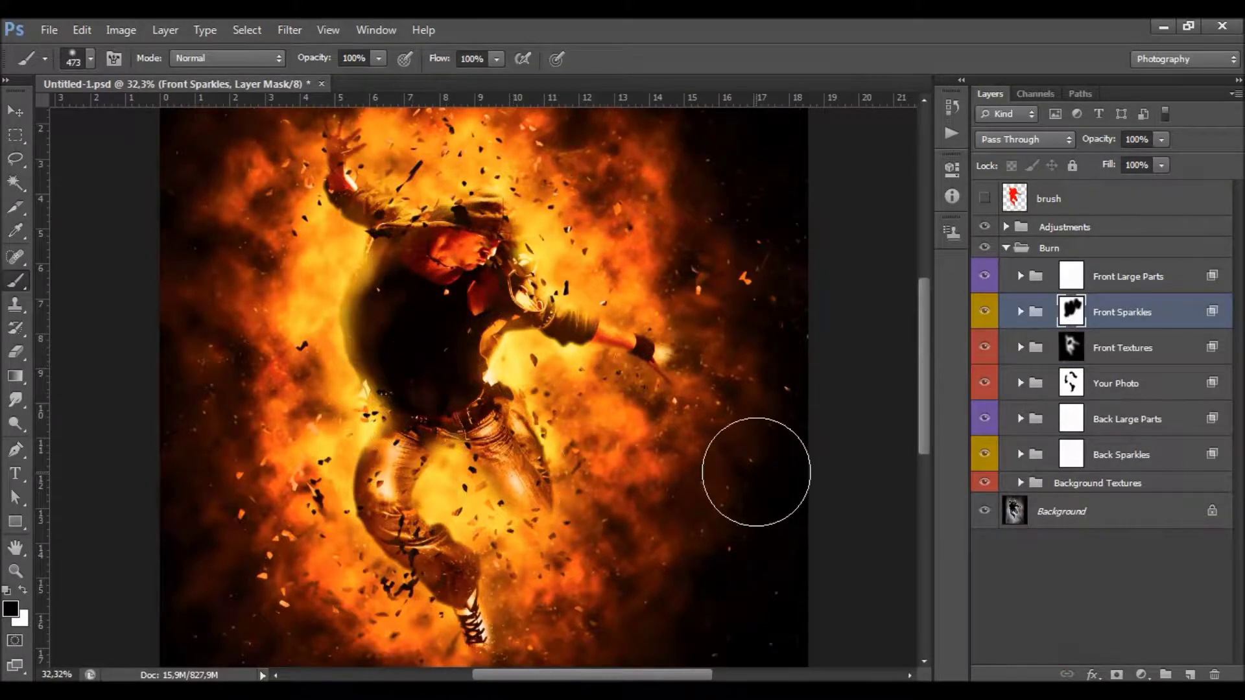
pyautogui.hotkey('ctrl', 'alt', 'z')
pyautogui.hotkey('ctrl', 'alt', 'z')
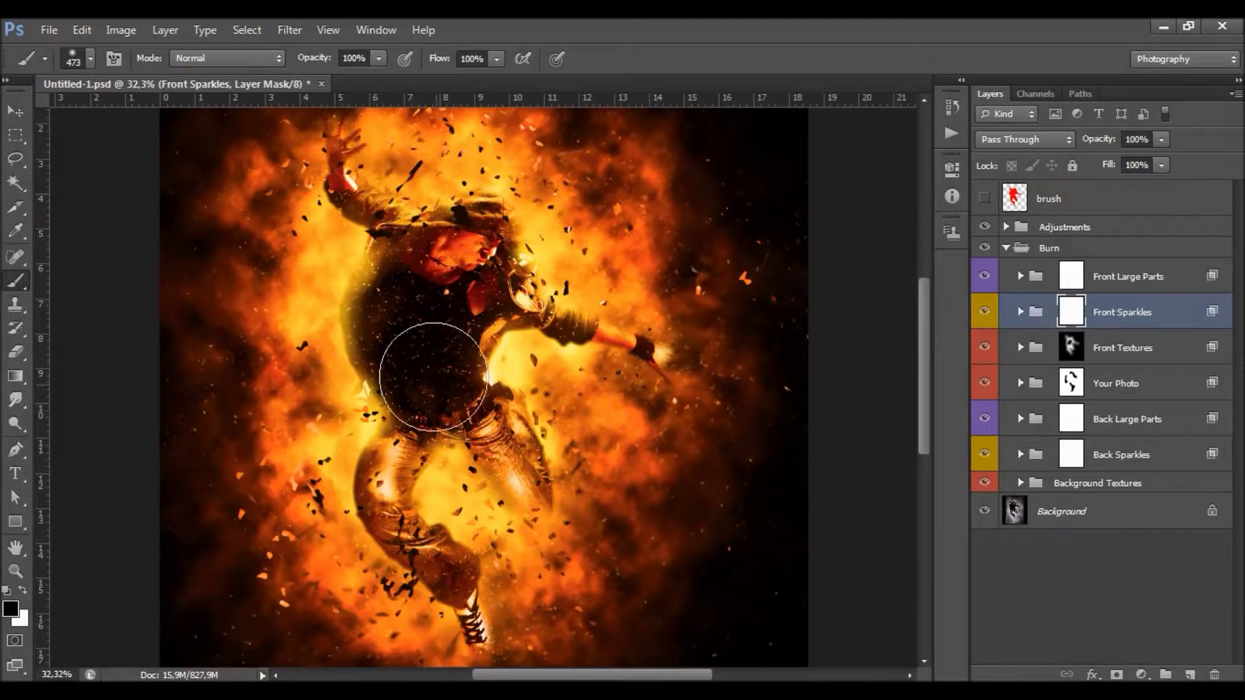
# - Paint black on the Front Sparkles mask with the 473 px brush to remove the sparkles from the dancer's torso
pyautogui.moveTo(447, 271)
pyautogui.mouseDown()
pyautogui.moveTo(490, 472)
pyautogui.moveTo(477, 431)
pyautogui.moveTo(426, 376)
pyautogui.moveTo(429, 308)
pyautogui.moveTo(428, 361)
pyautogui.mouseUp()
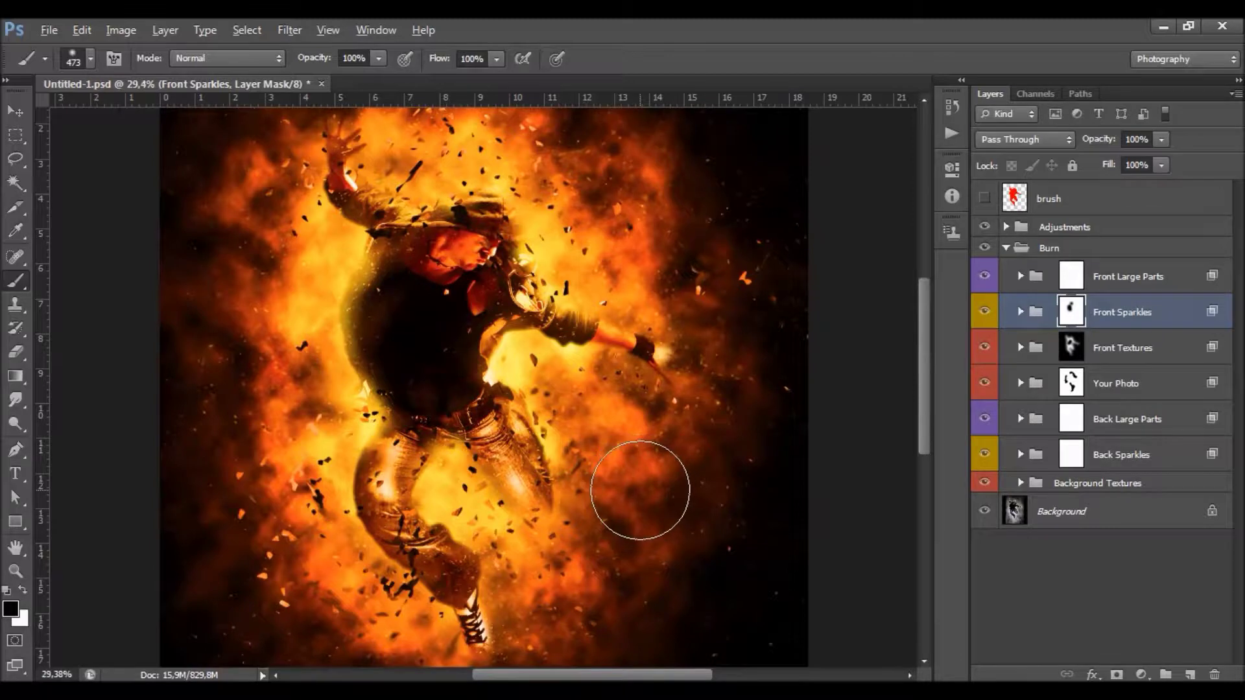
pyautogui.scroll(-1, 619, 475)
pyautogui.scroll(1, 619, 475)
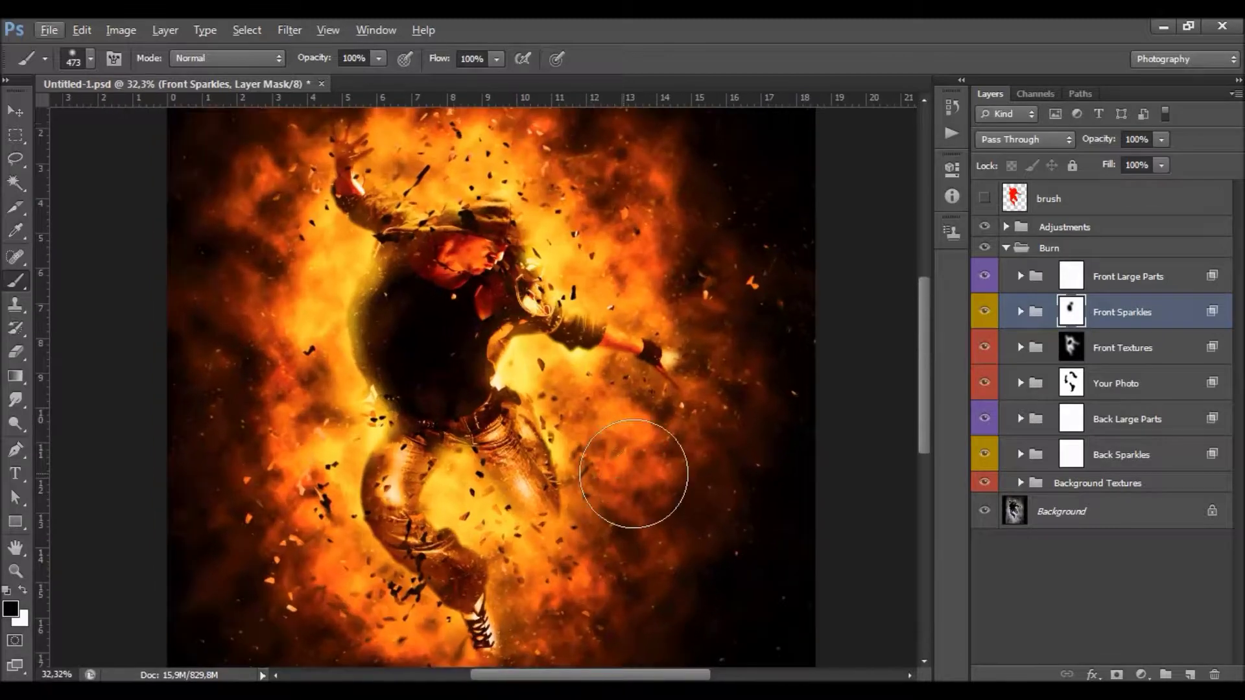
# - Hide and show the Front Large Parts group, and expand it to examine its FLP layers, color fills and Add Glow layer
pyautogui.click(1085, 280)
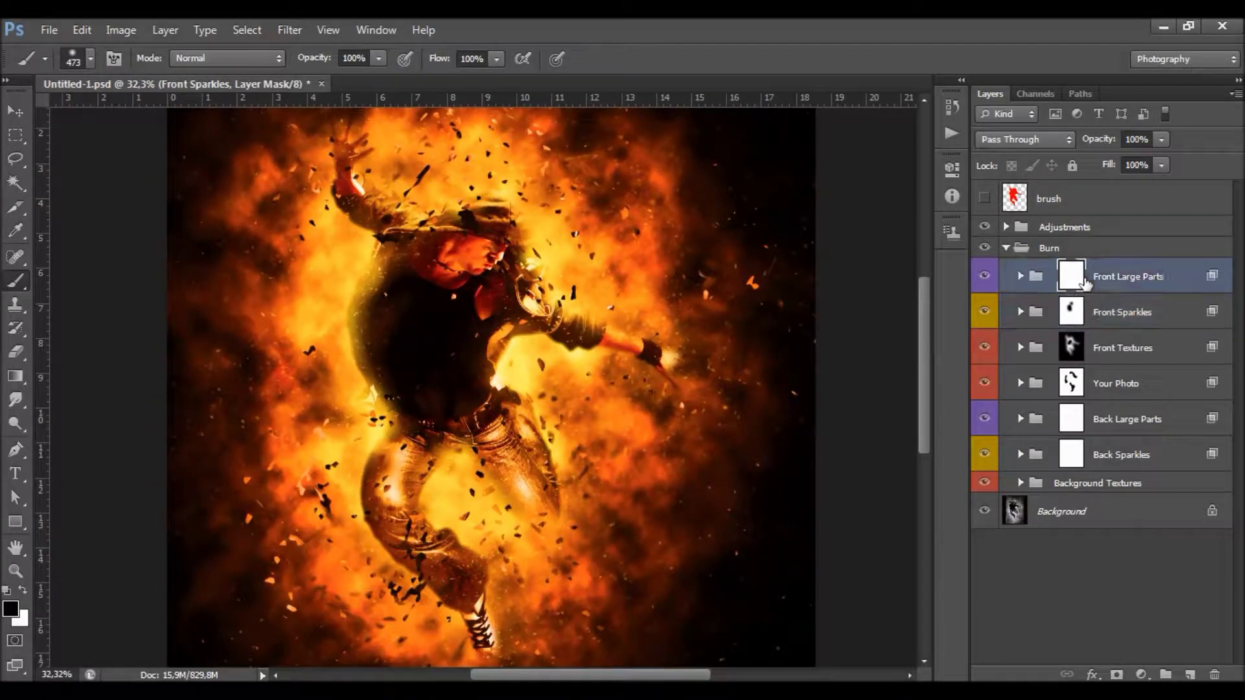
pyautogui.click(986, 277)
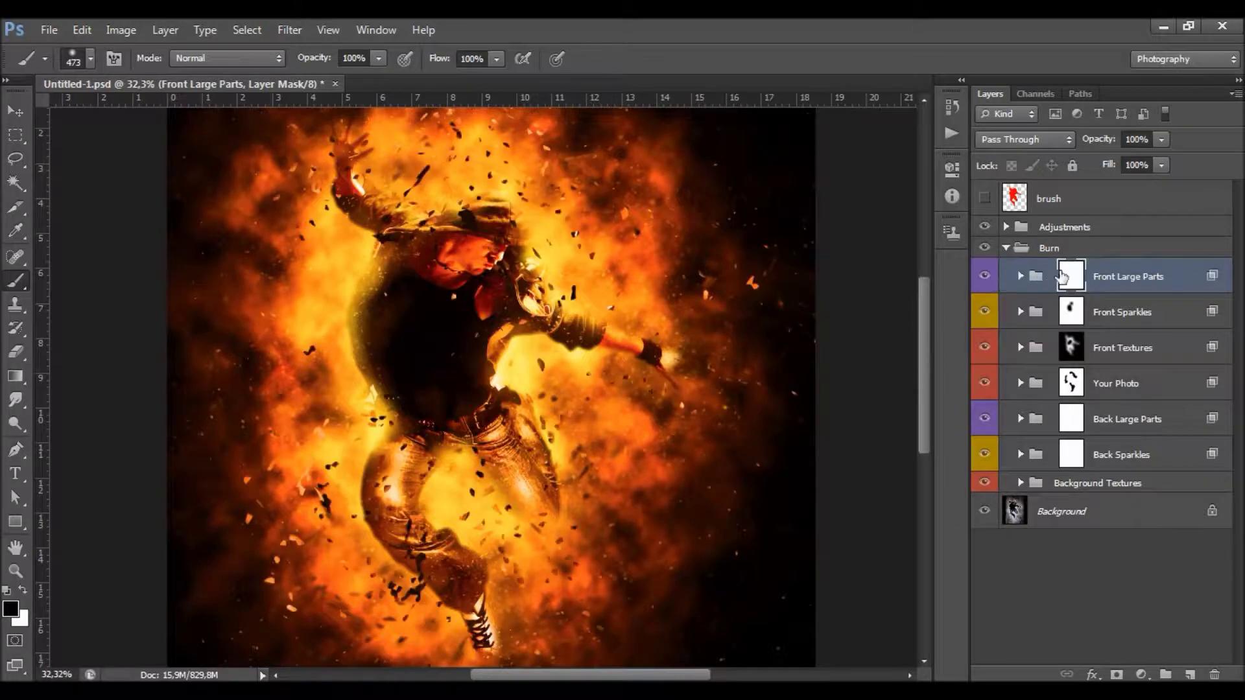
pyautogui.click(1020, 277)
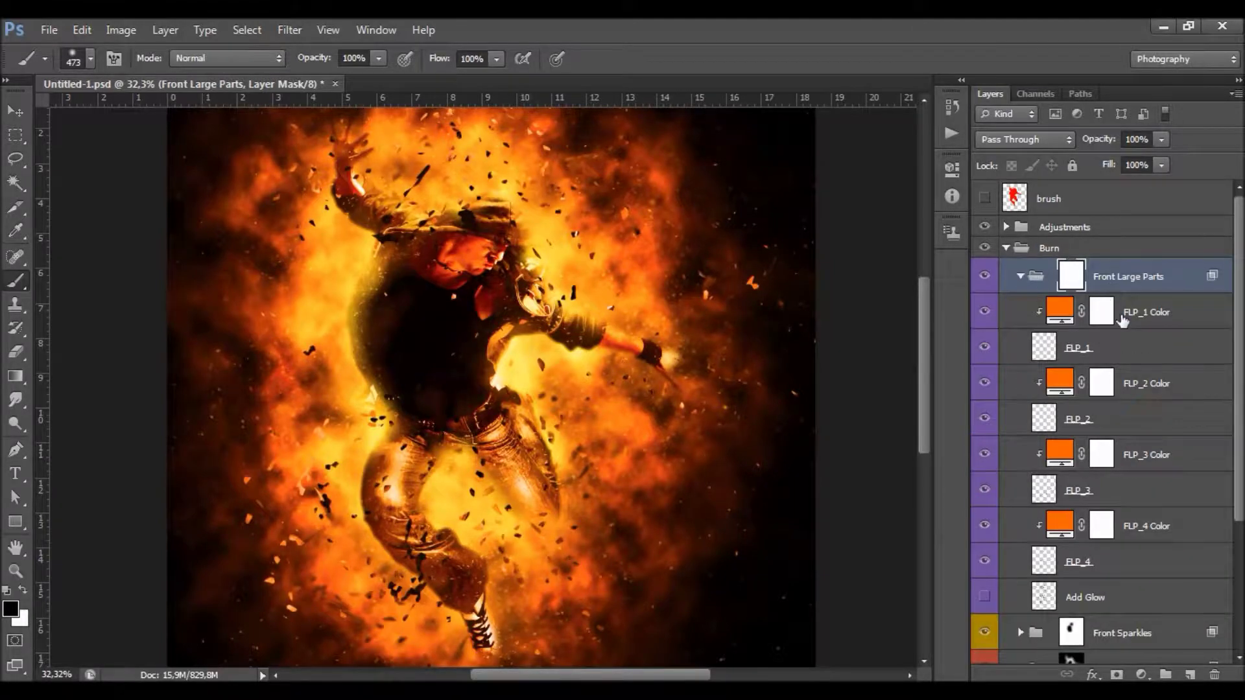
pyautogui.scroll(-3, 1118, 312)
pyautogui.scroll(3, 1128, 505)
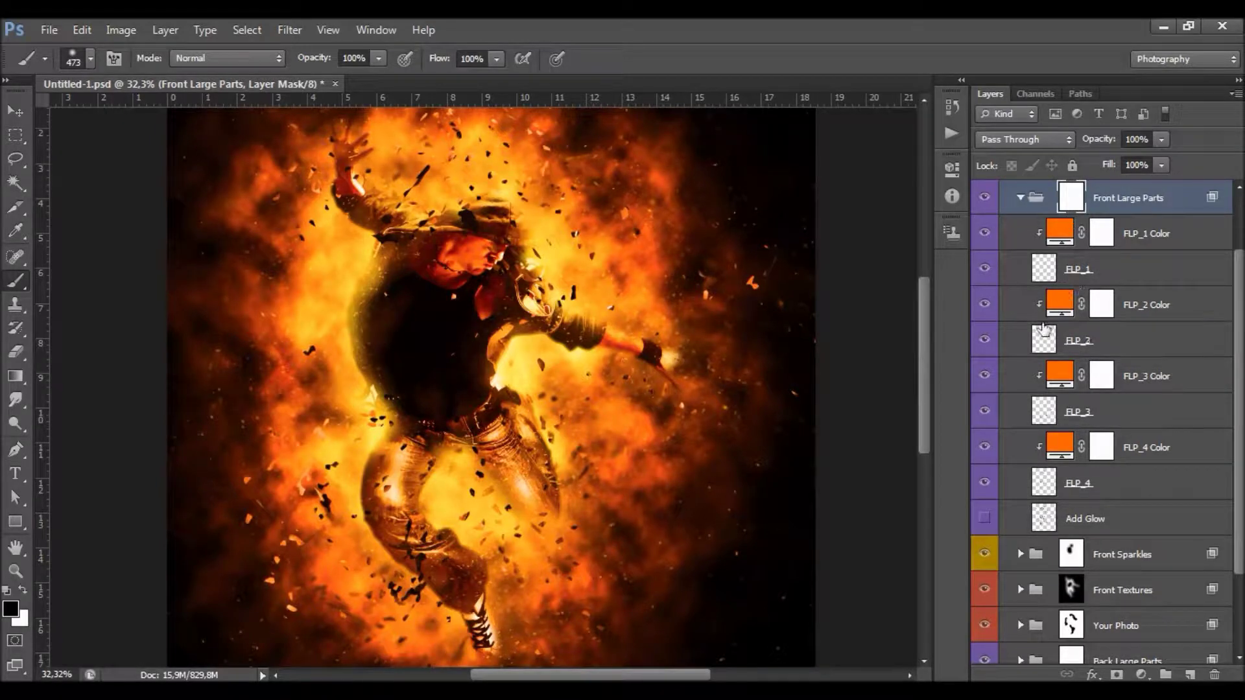
pyautogui.scroll(2, 1141, 316)
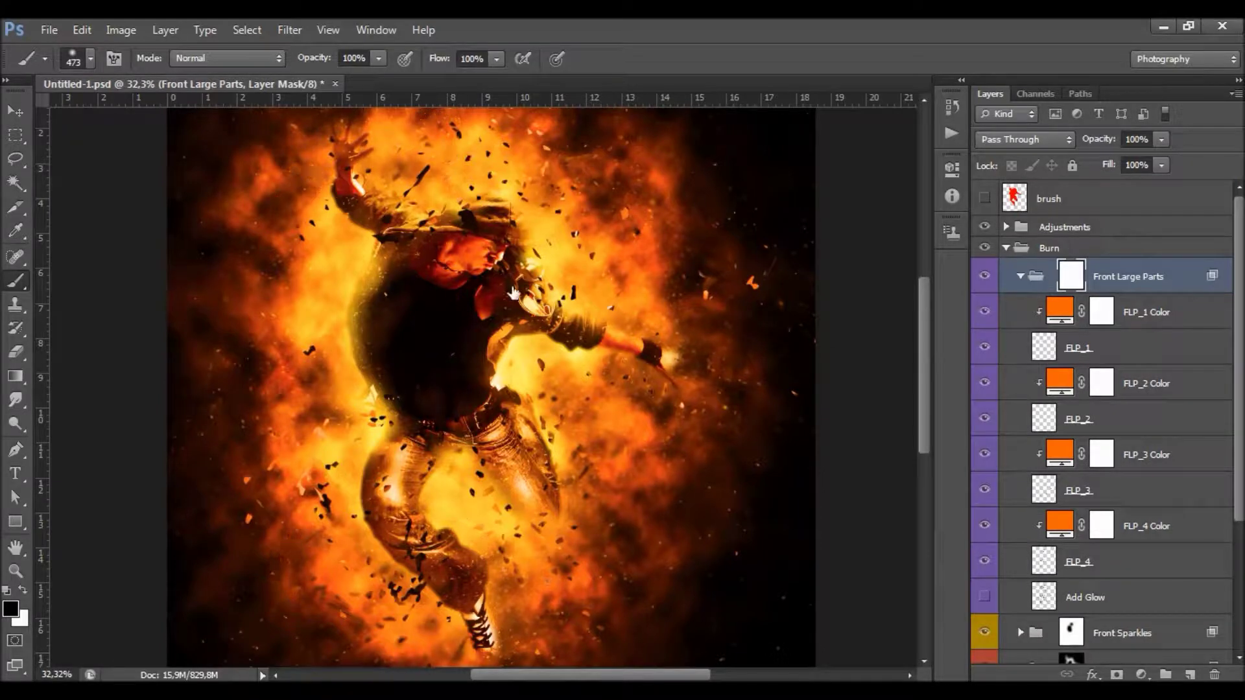
# - Make the Add Glow layer in the Front Large Parts group visible and select it
pyautogui.click(984, 597)
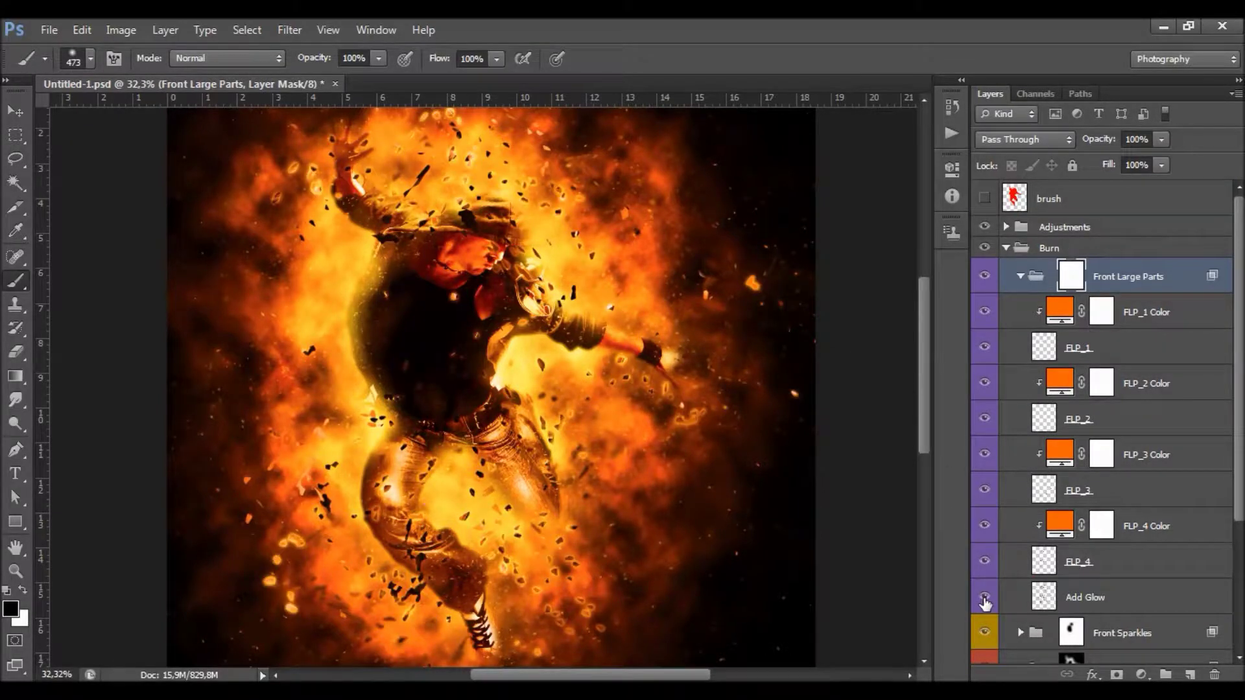
pyautogui.click(1047, 600)
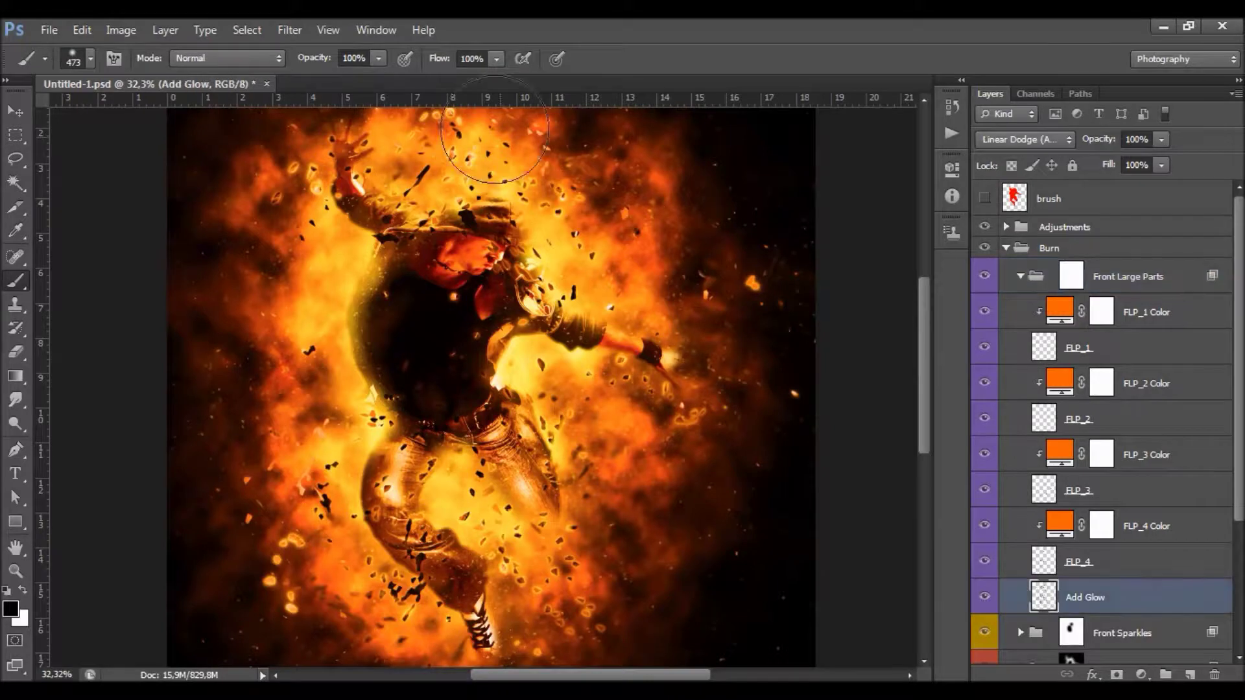
# - Try a Gaussian Blur with a radius of 8.8 pixels on the Add Glow layer
pyautogui.click(290, 30)
pyautogui.moveTo(312, 214)
pyautogui.click(571, 338)
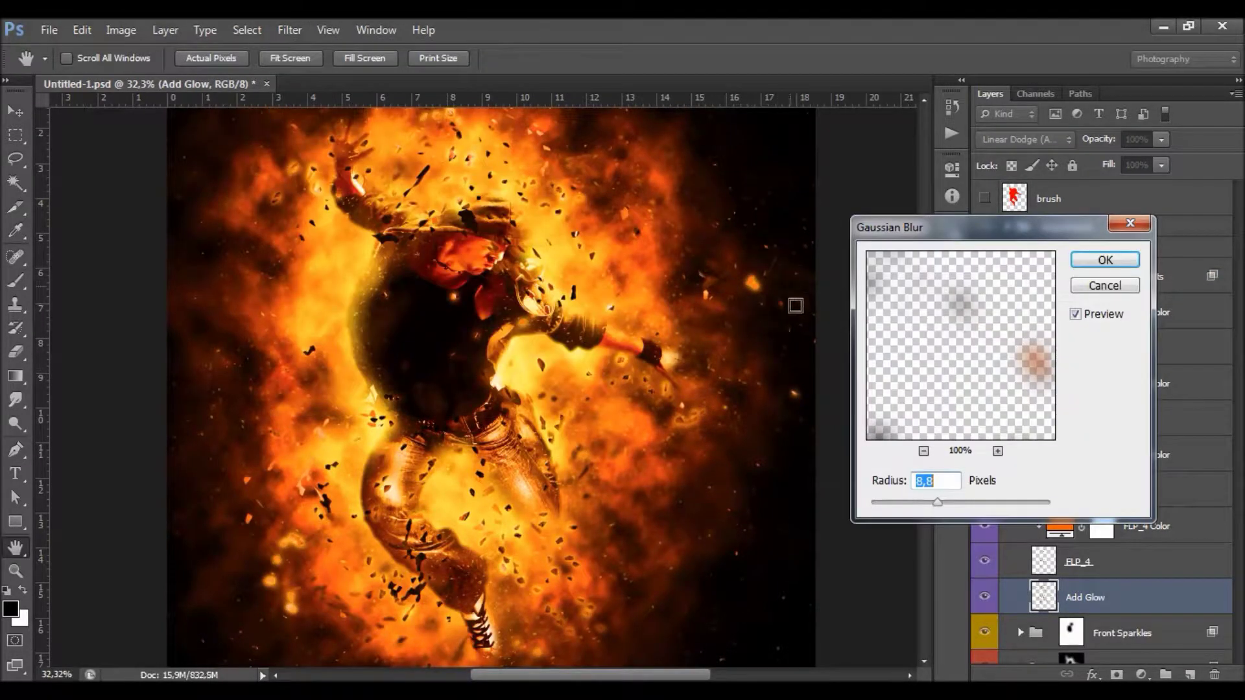
pyautogui.click(1105, 259)
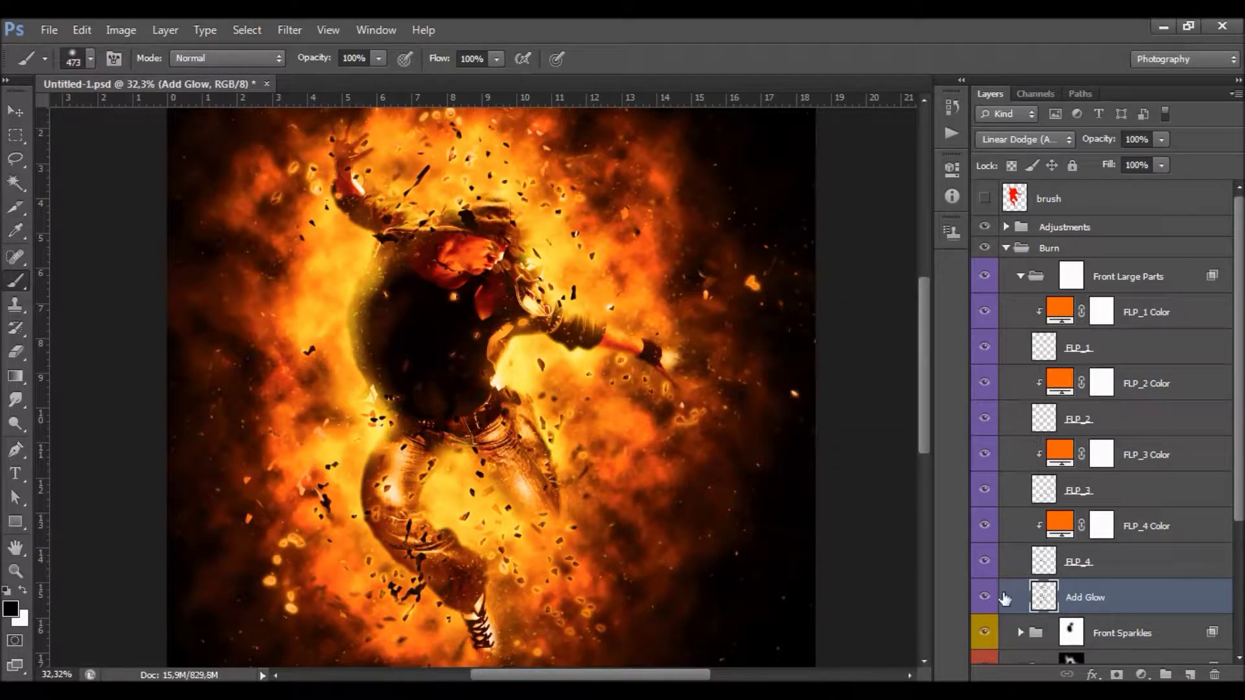
# - Compare the image without and with the Add Glow layer, and set the layer's opacity to 28%
pyautogui.click(985, 599)
pyautogui.click(1160, 140)
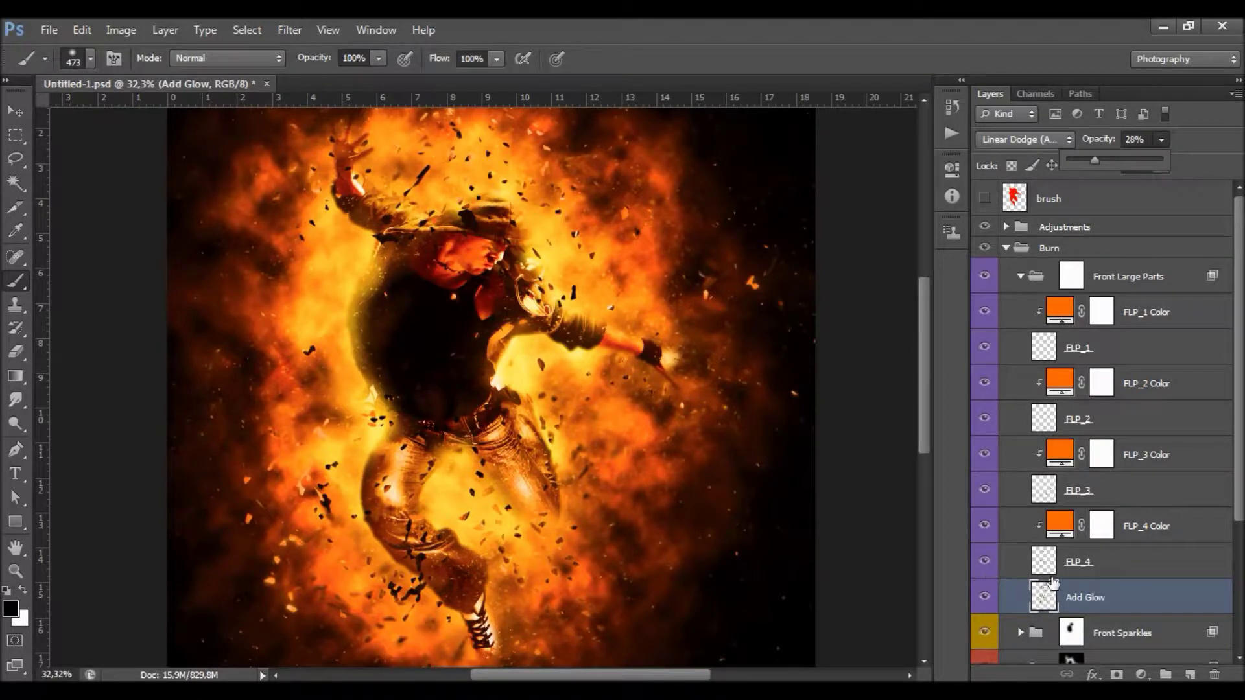
# - Try a blue fill for the FLP_3 Color layer
pyautogui.doubleClick(1059, 454)
pyautogui.click(1059, 483)
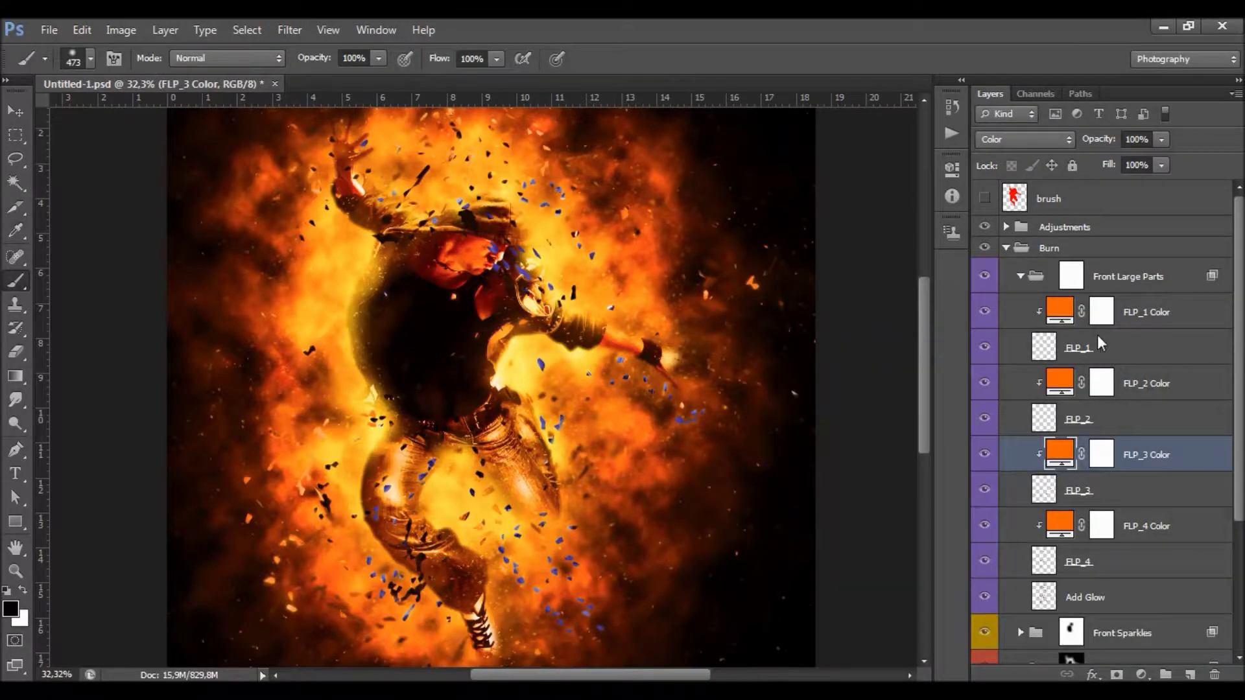
# - Select the Front Large Parts group's mask and hide the FLP_4 layer in that group
pyautogui.click(1074, 279)
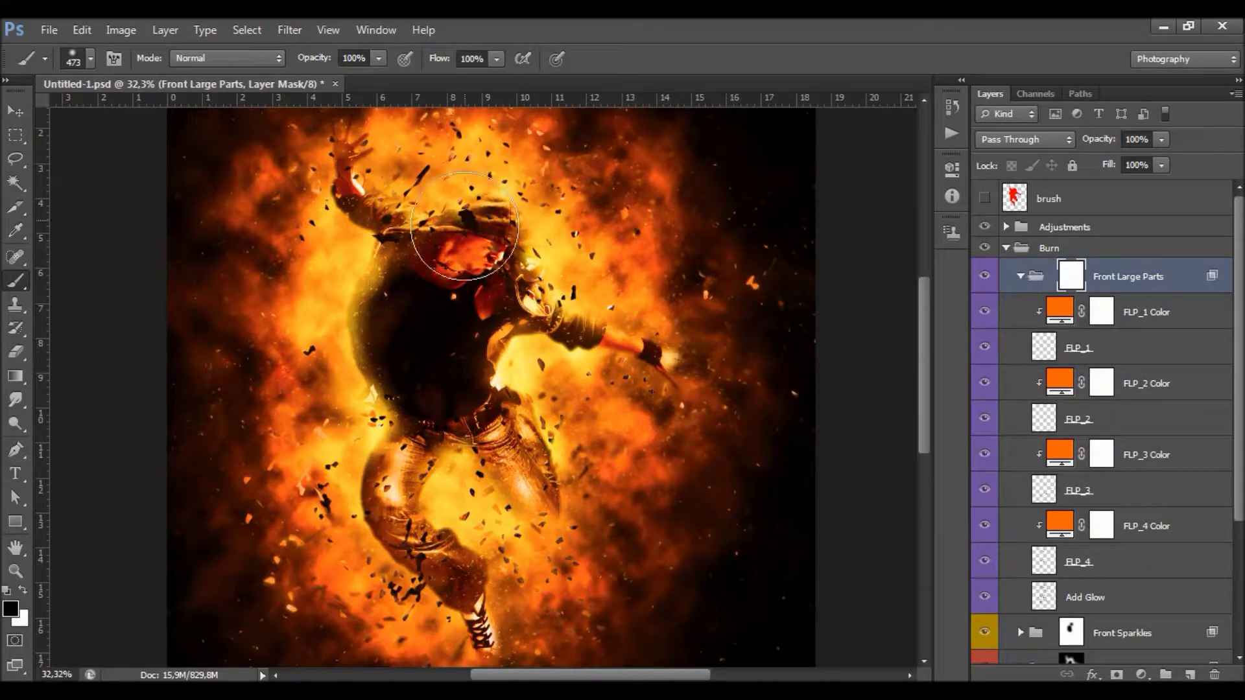
pyautogui.click(984, 561)
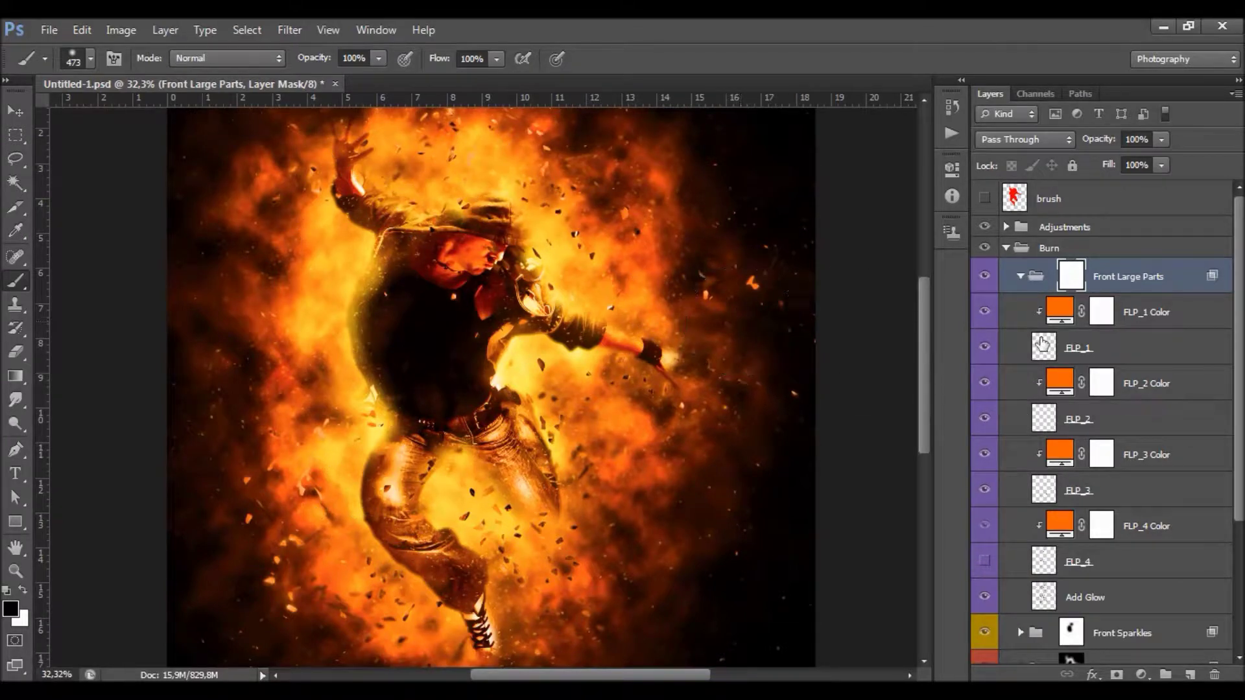
# - Try moving the FLP_1 particles to a different place around the dancer
pyautogui.click(1105, 347)
pyautogui.click(15, 111)
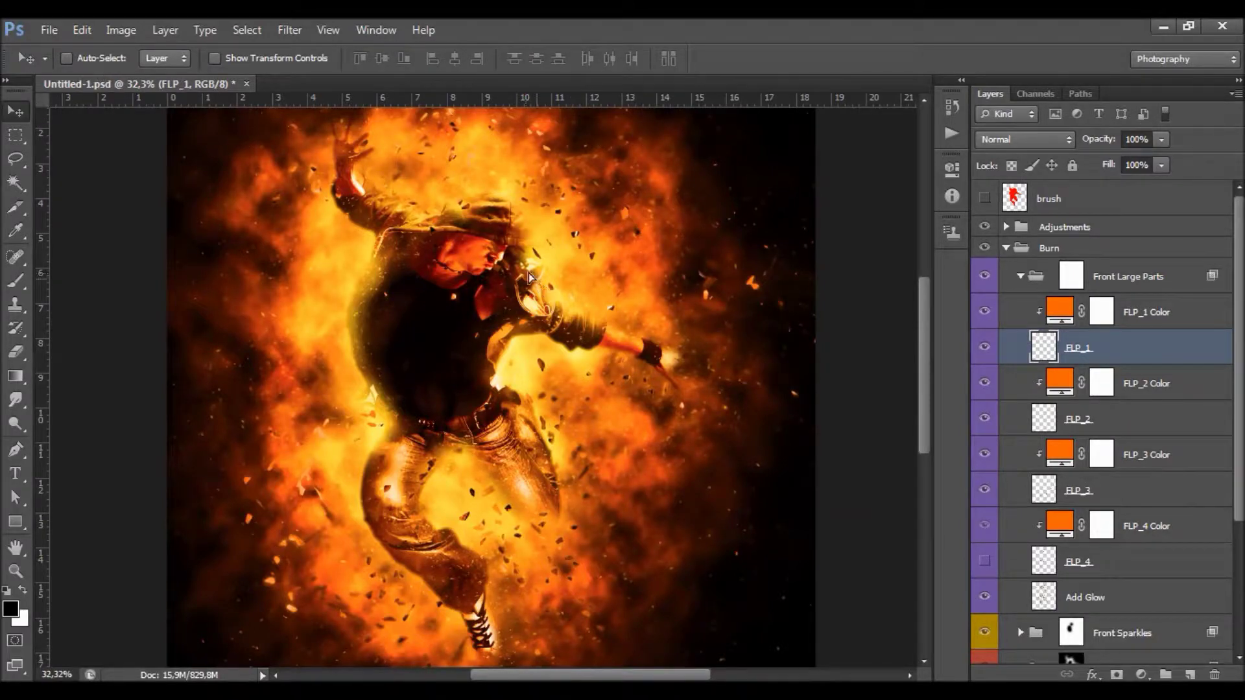
pyautogui.moveTo(419, 243); pyautogui.dragTo(402, 334)
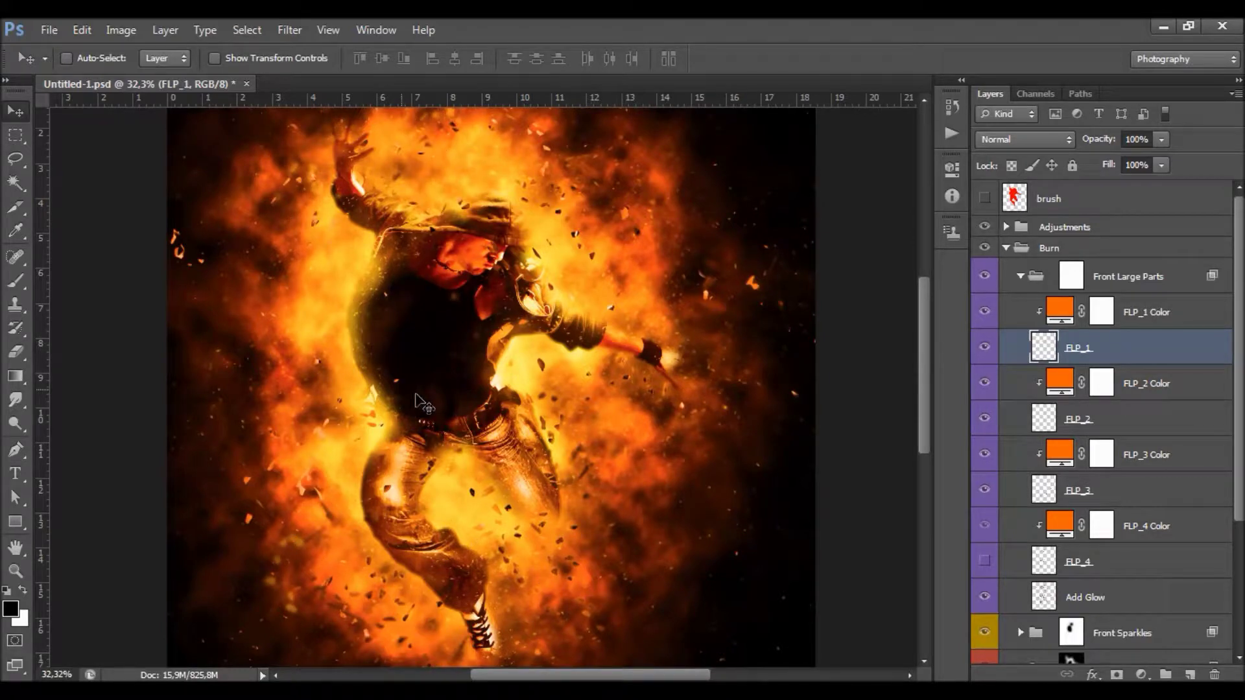
# - Collapse the Front Large Parts and Burn groups, and delete the Overall Sharpen layer from the Adjustments group
pyautogui.click(1120, 279)
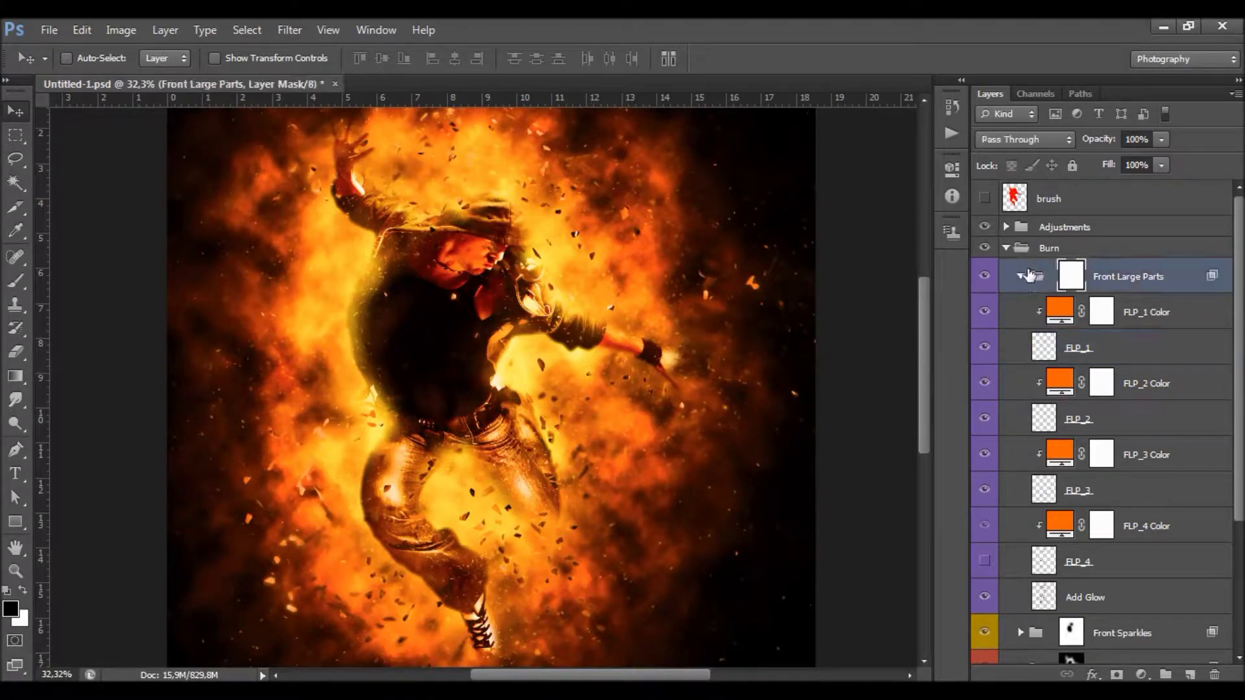
pyautogui.click(1022, 276)
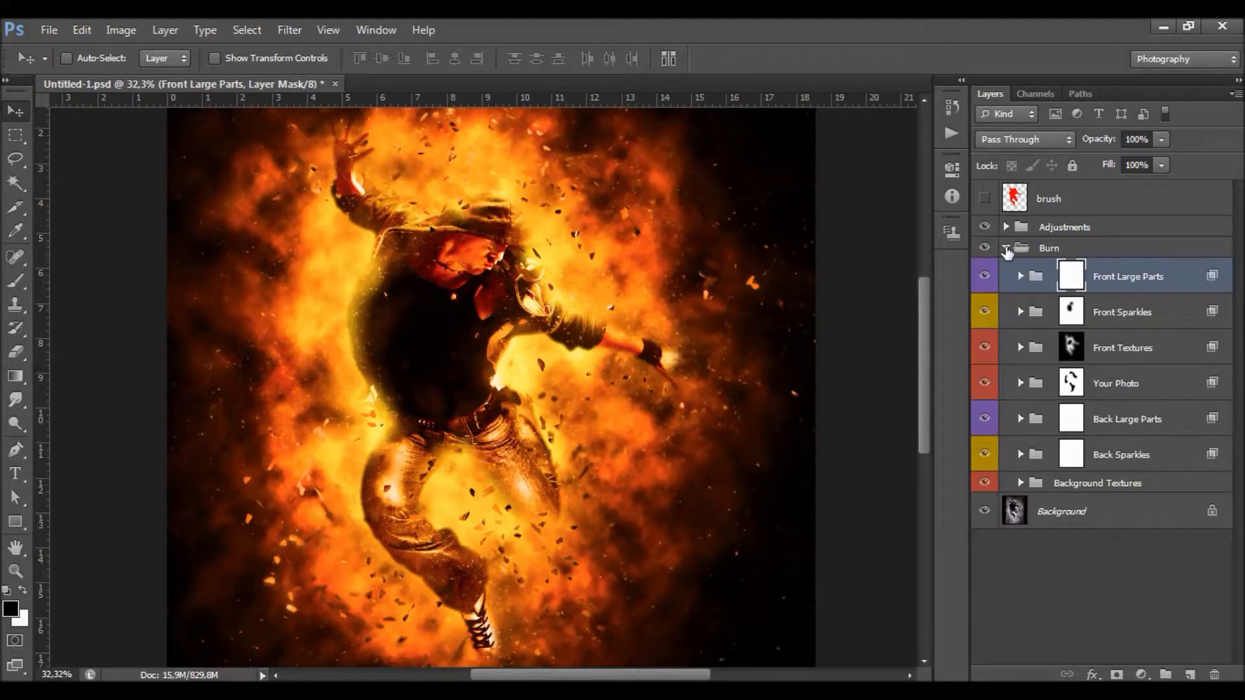
pyautogui.click(1006, 249)
pyautogui.click(1006, 226)
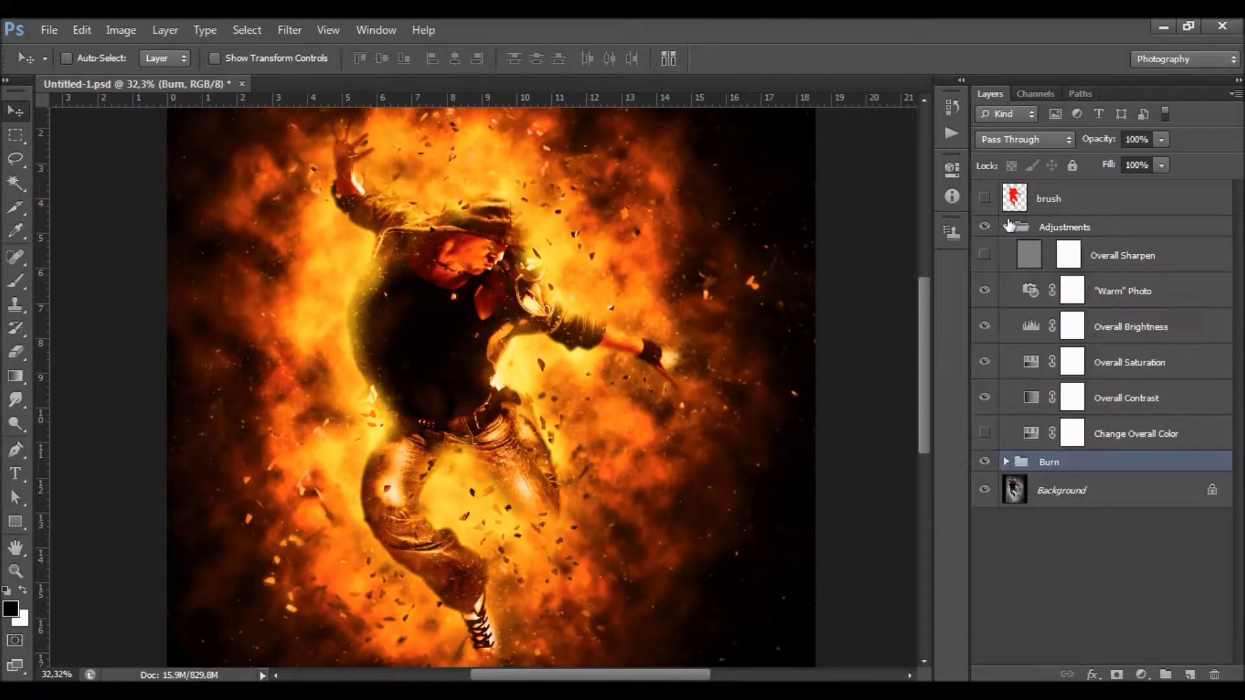
pyautogui.click(1159, 257)
pyautogui.click(1214, 674)
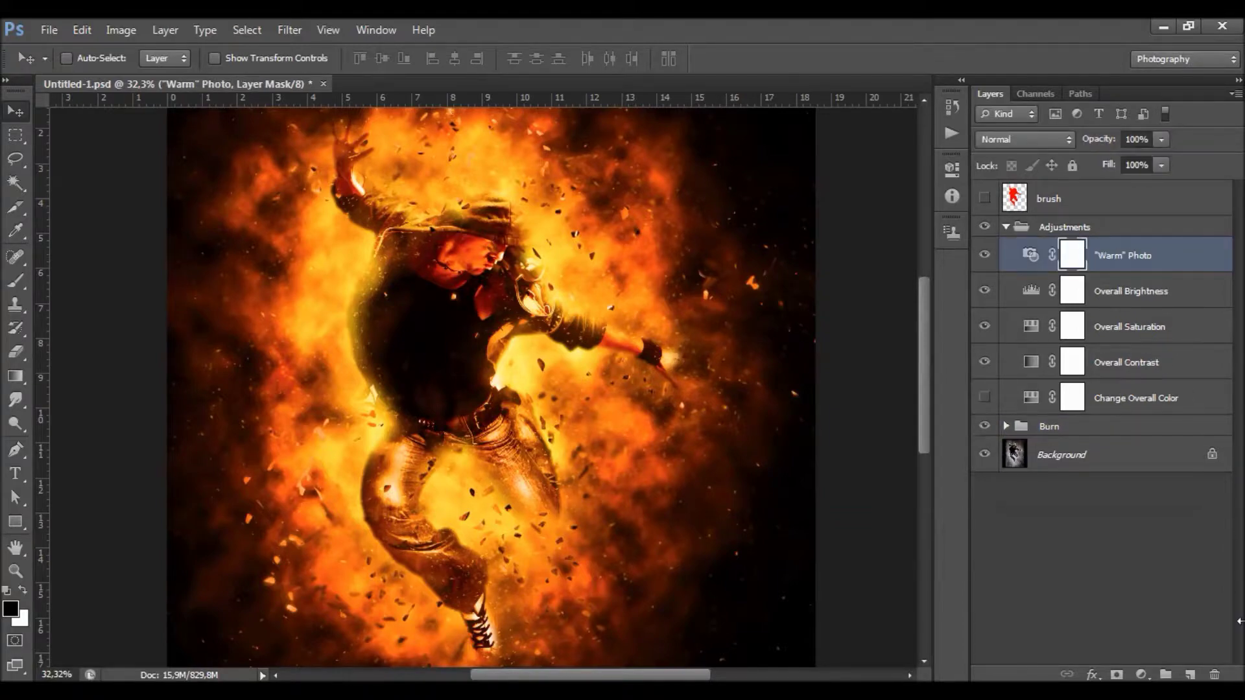
# - Add a new layer above the "Warm" Photo adjustment and fill it with the merged image using Apply Image, Multiply blending at 100%
pyautogui.click(1193, 673)
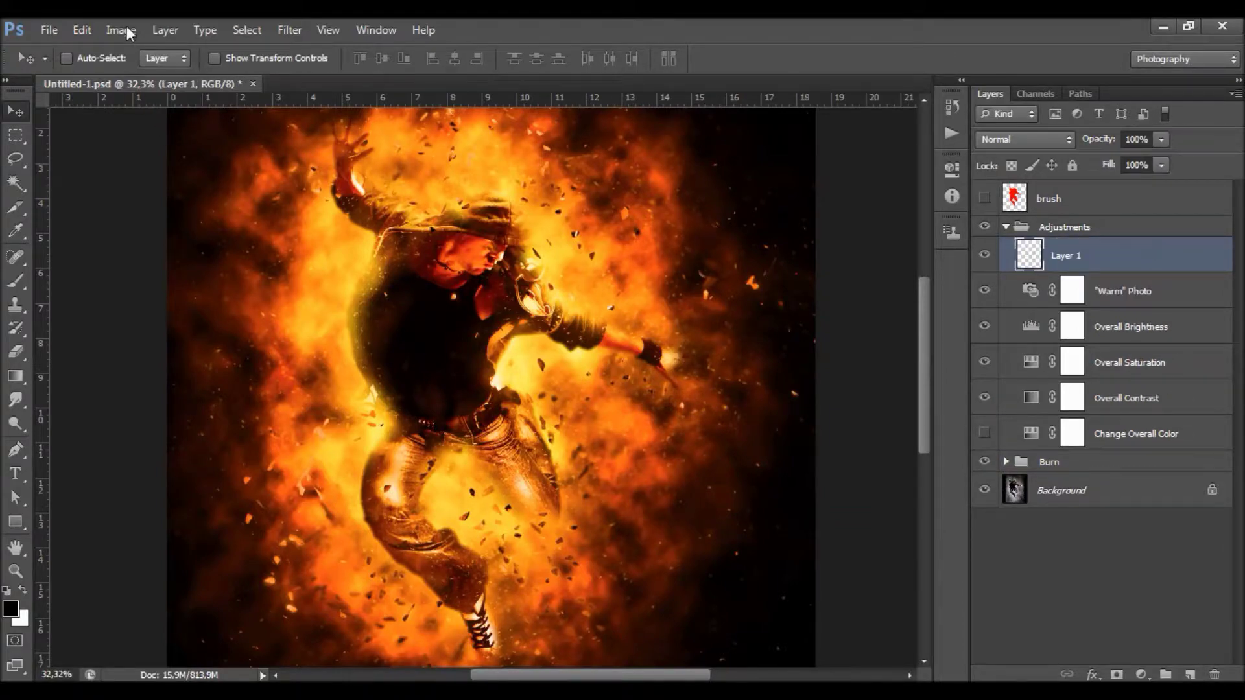
pyautogui.click(127, 31)
pyautogui.click(151, 291)
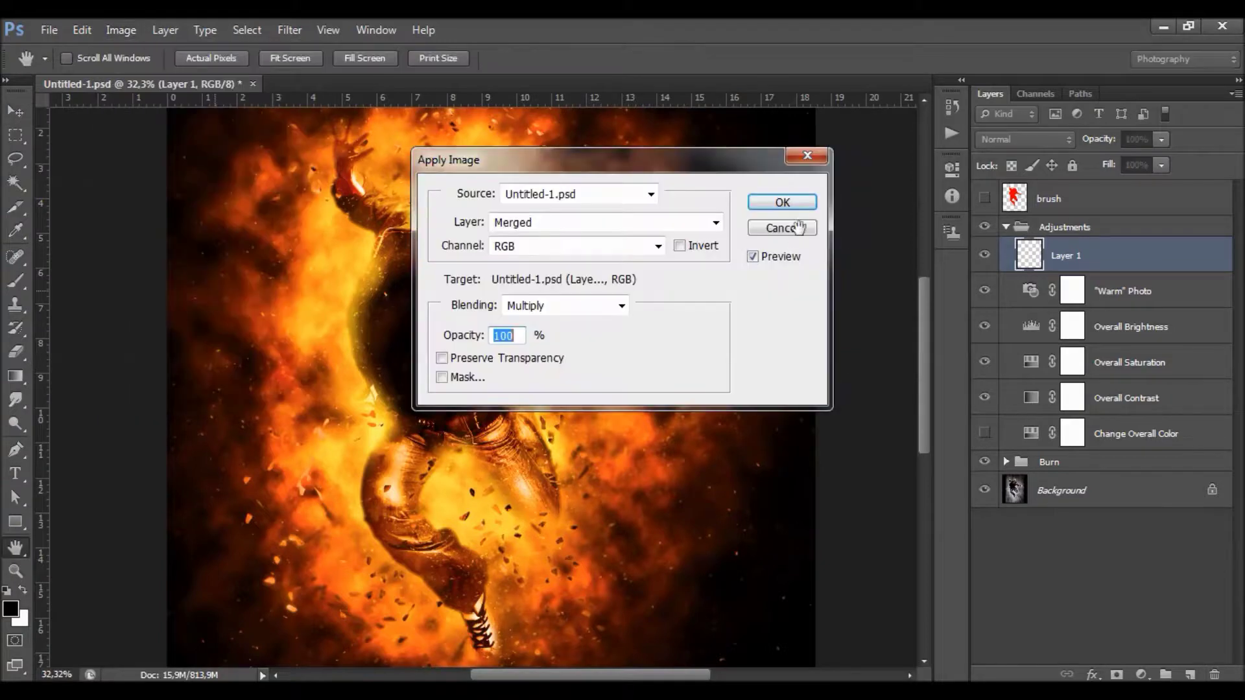
pyautogui.click(791, 201)
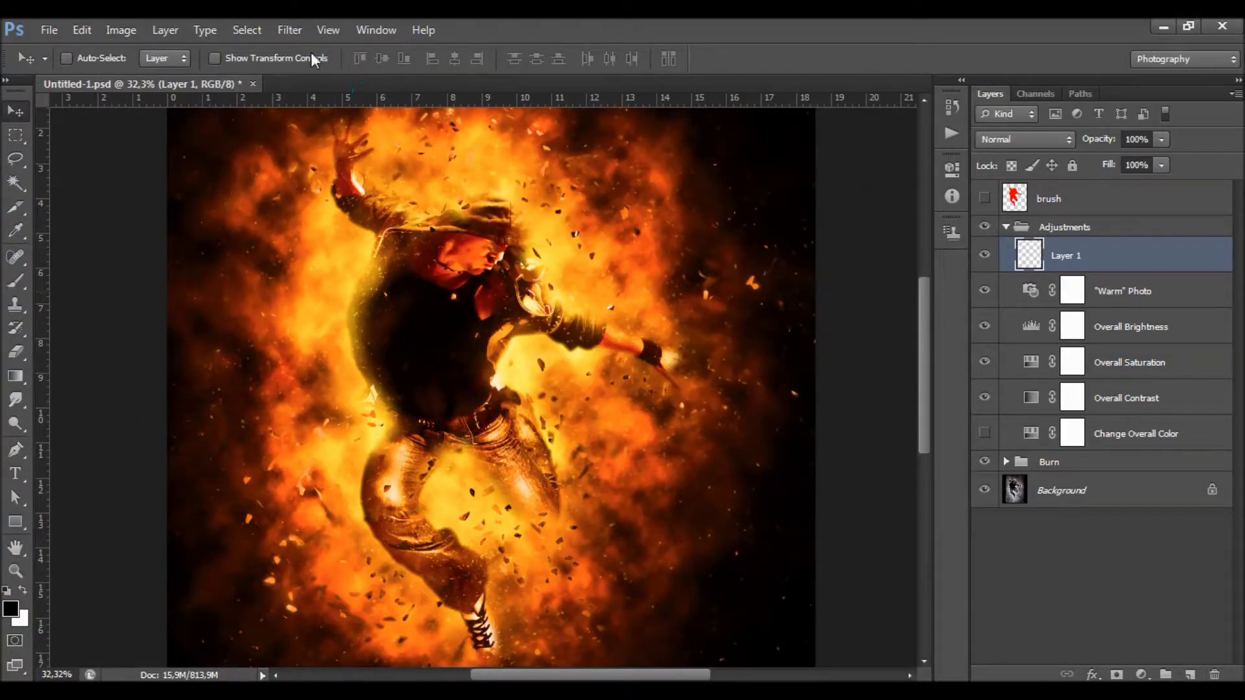
# - Apply a High Pass filter with a radius of 2.0 pixels to Layer 1
pyautogui.click(301, 34)
pyautogui.moveTo(435, 353)
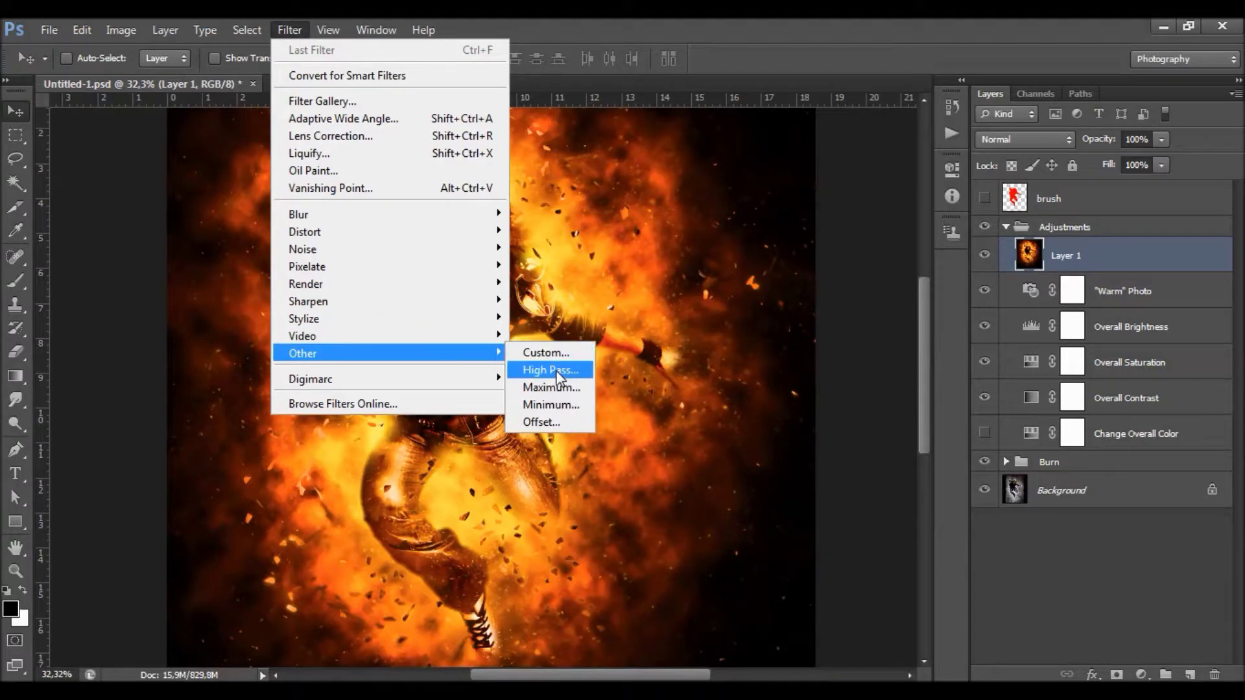
pyautogui.click(551, 371)
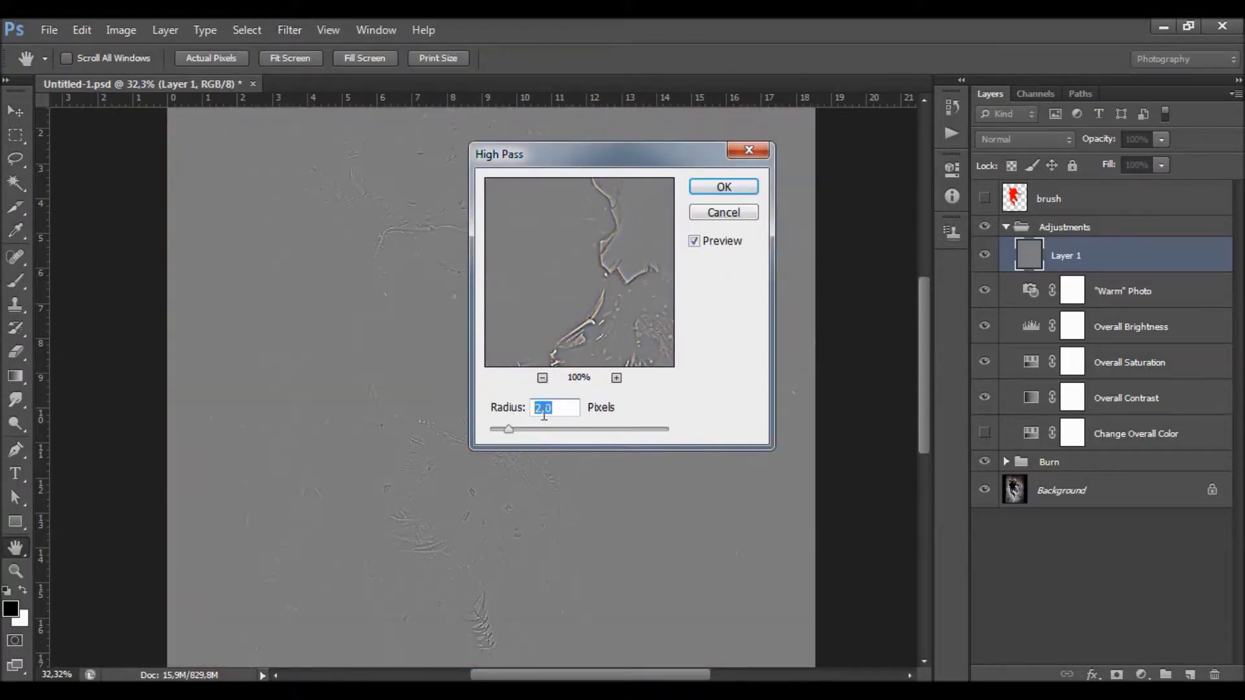
pyautogui.click(723, 187)
pyautogui.press('v')
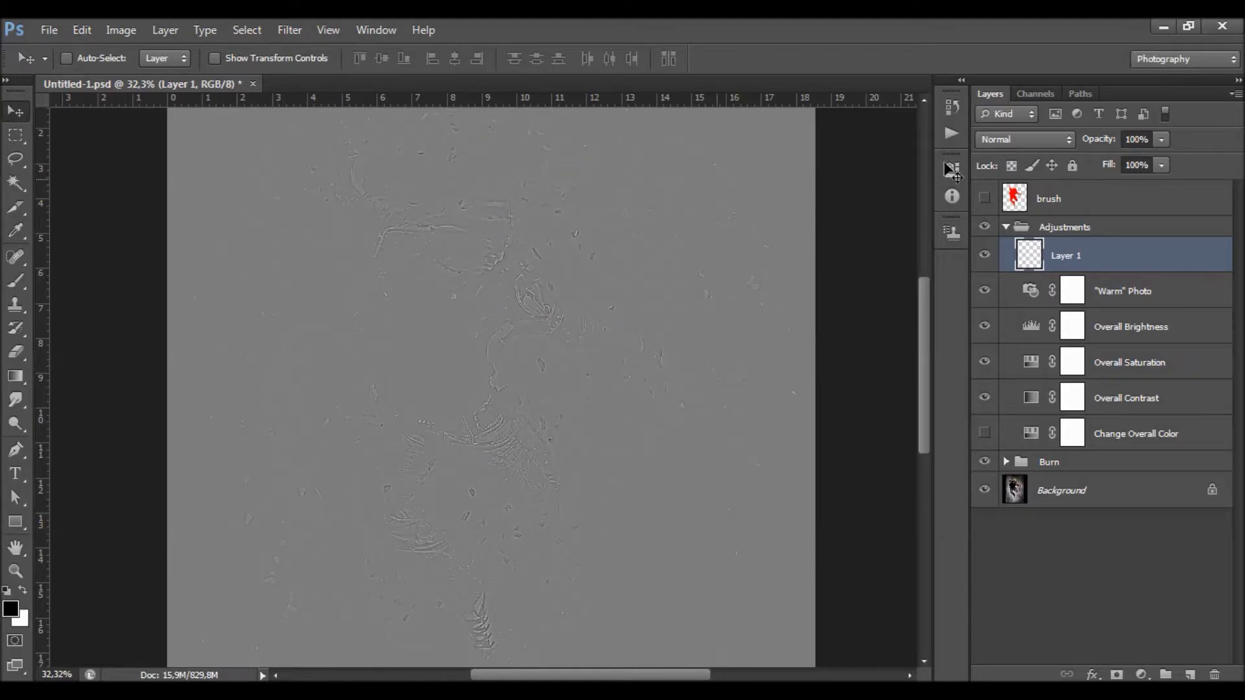
# - Set Layer 1 to Linear Light blending at 80% opacity, and compare the image without and with it
pyautogui.click(986, 139)
pyautogui.click(1047, 333)
pyautogui.click(1027, 139)
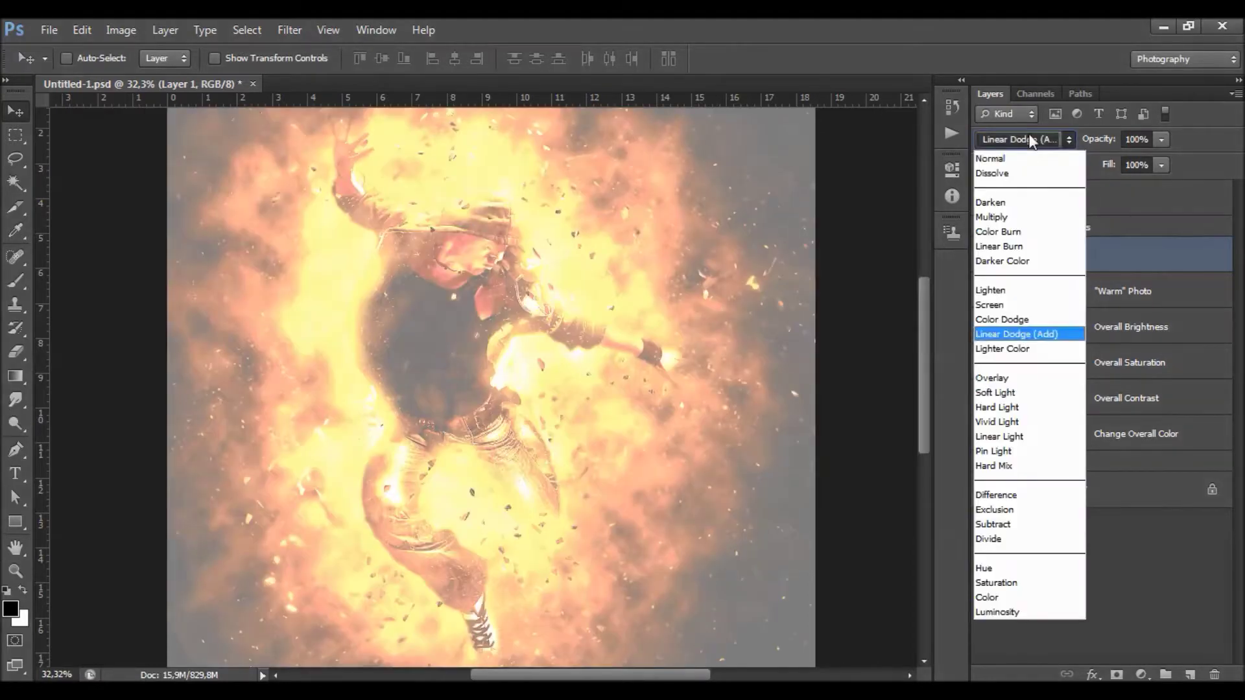
pyautogui.click(1019, 436)
pyautogui.moveTo(1158, 143); pyautogui.dragTo(1116, 159)
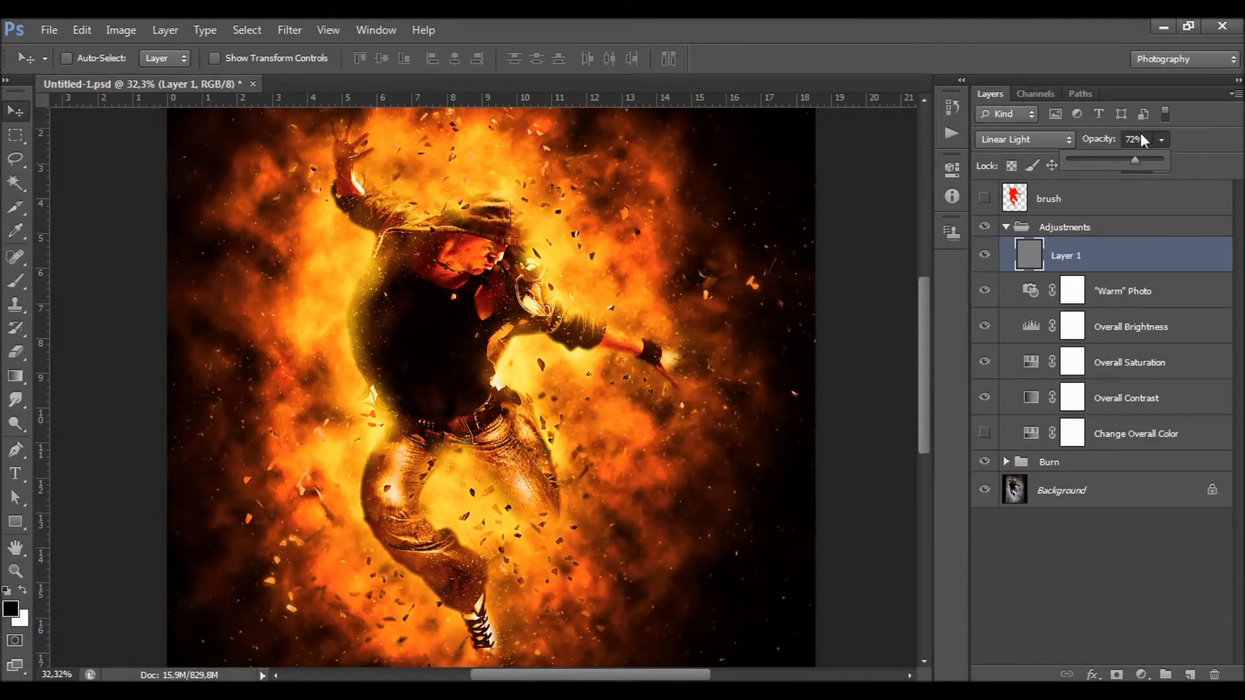
pyautogui.write('80')
pyautogui.press('Return')
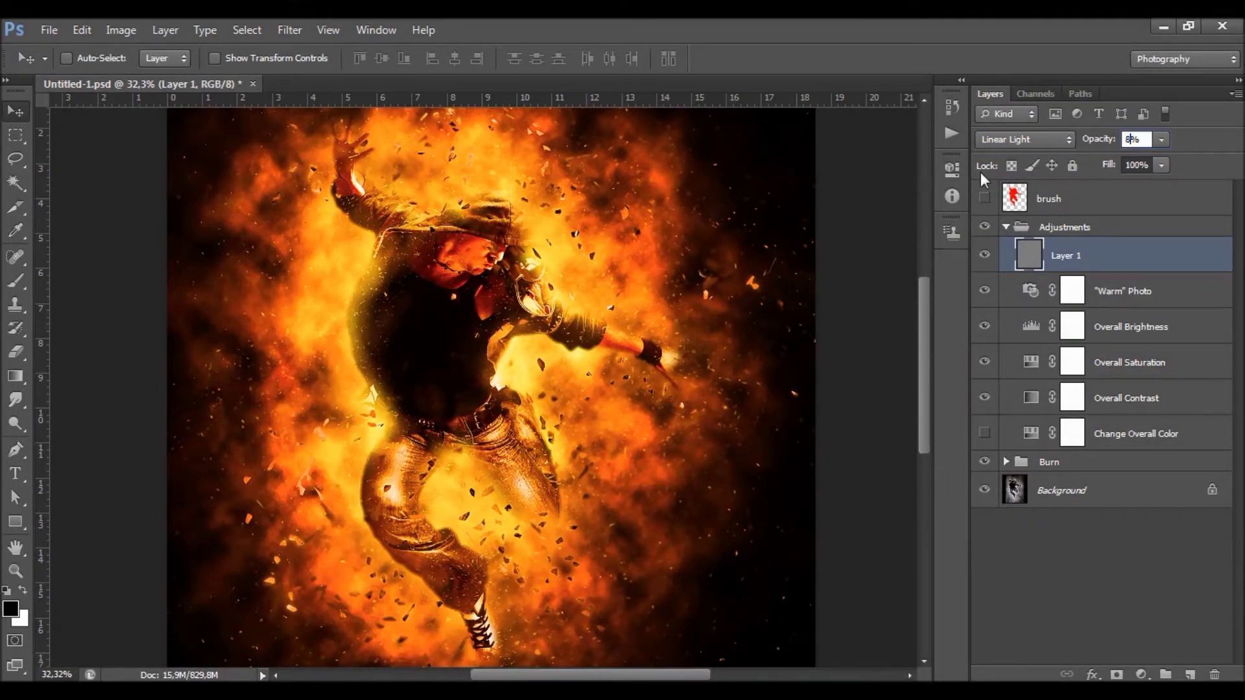
pyautogui.click(984, 255)
pyautogui.click(984, 255)
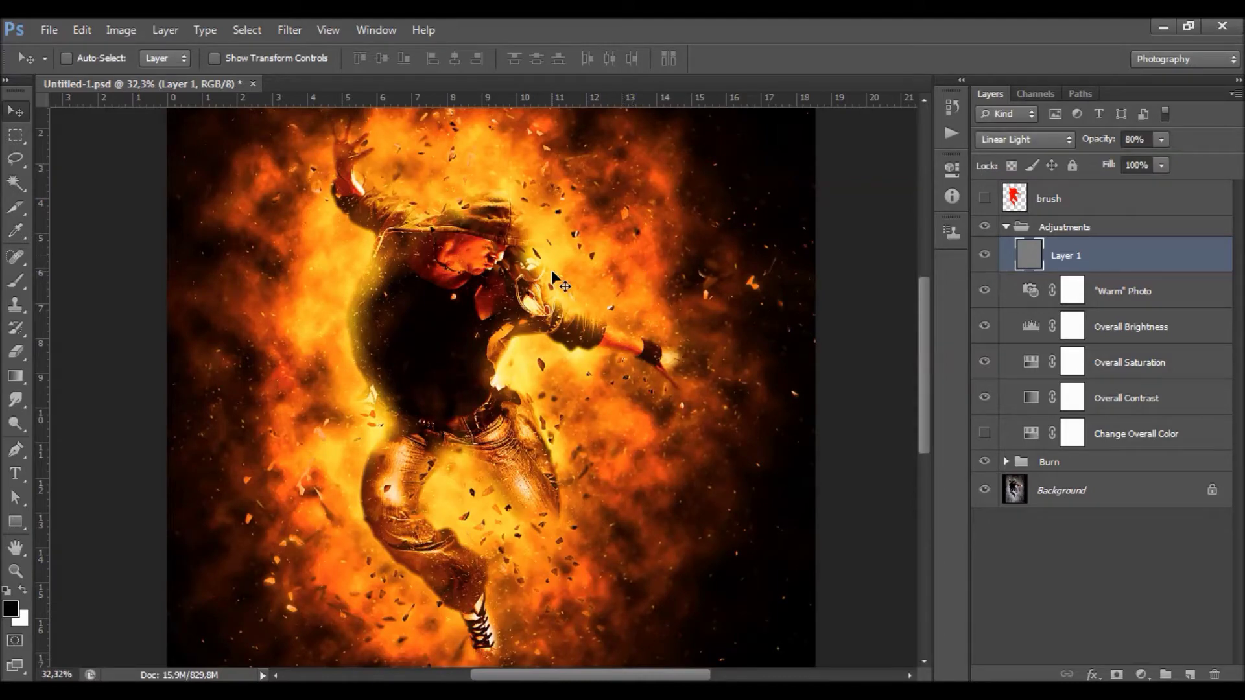
# - Unlock the Background layer, place a copy of it above the brush layer, and hide the copy to compare original and effect
pyautogui.keyDown('alt'); pyautogui.doubleClick(1127, 495); pyautogui.keyUp('alt')
pyautogui.moveTo(1128, 495); pyautogui.dragTo(1071, 195)
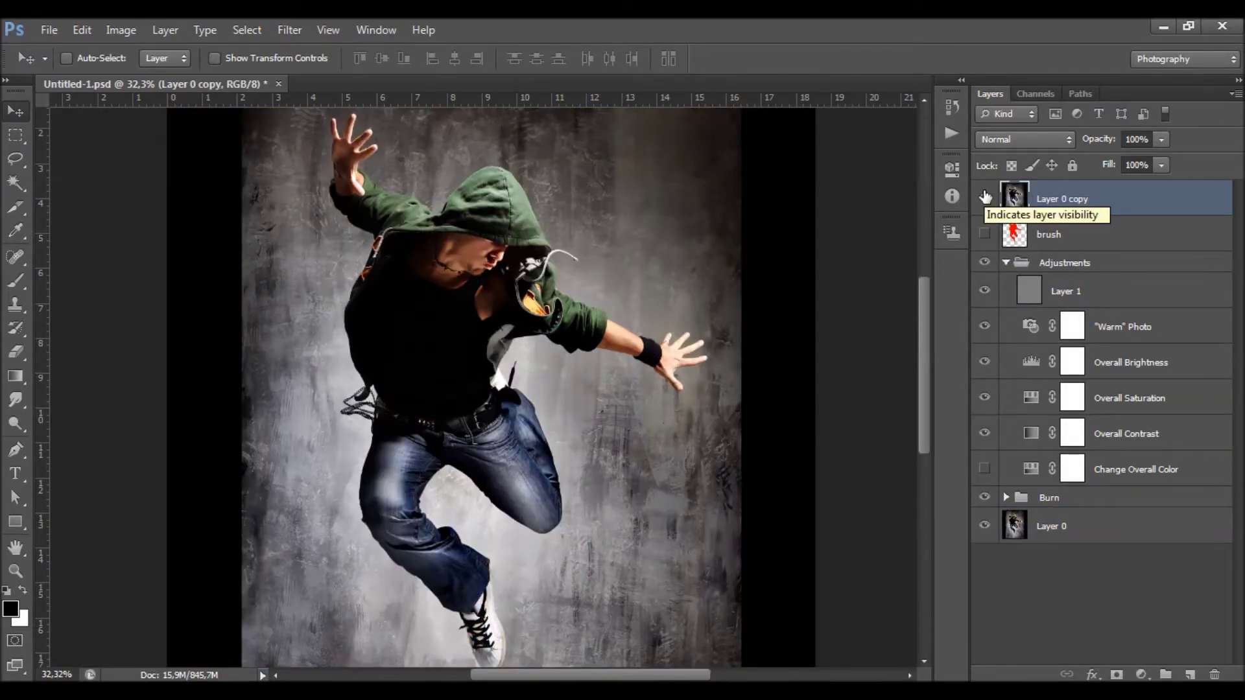
pyautogui.click(985, 196)
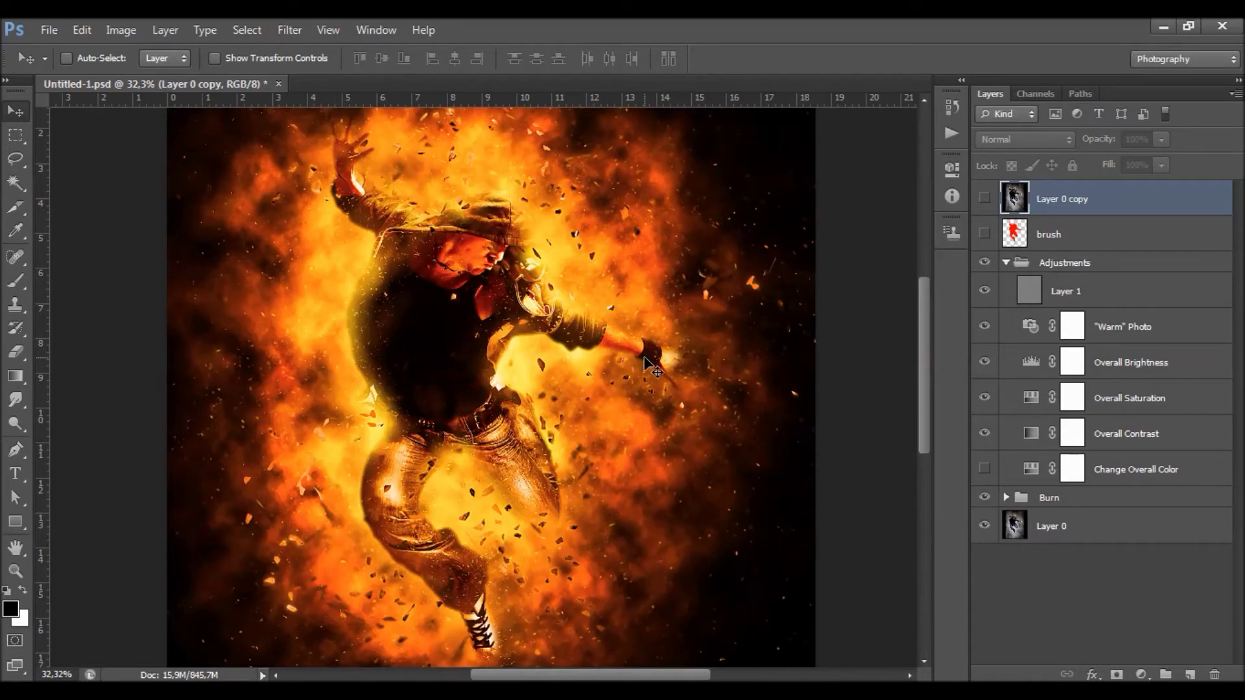
pyautogui.scroll(1, 651, 366)
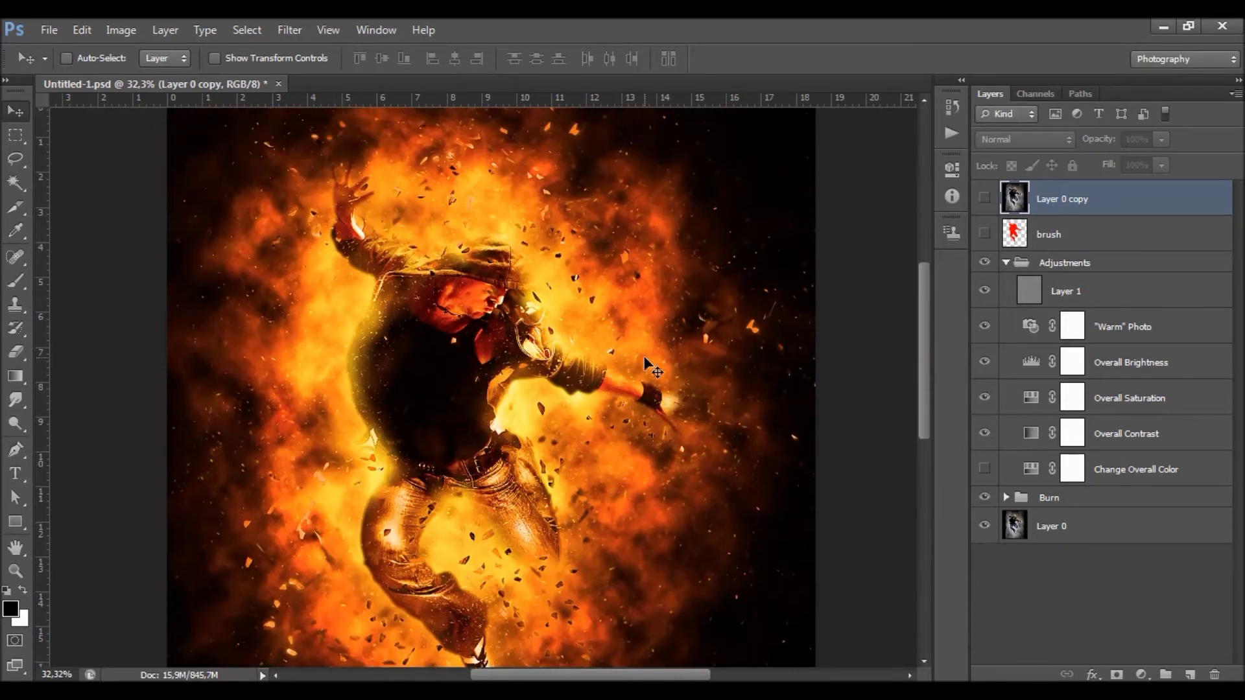